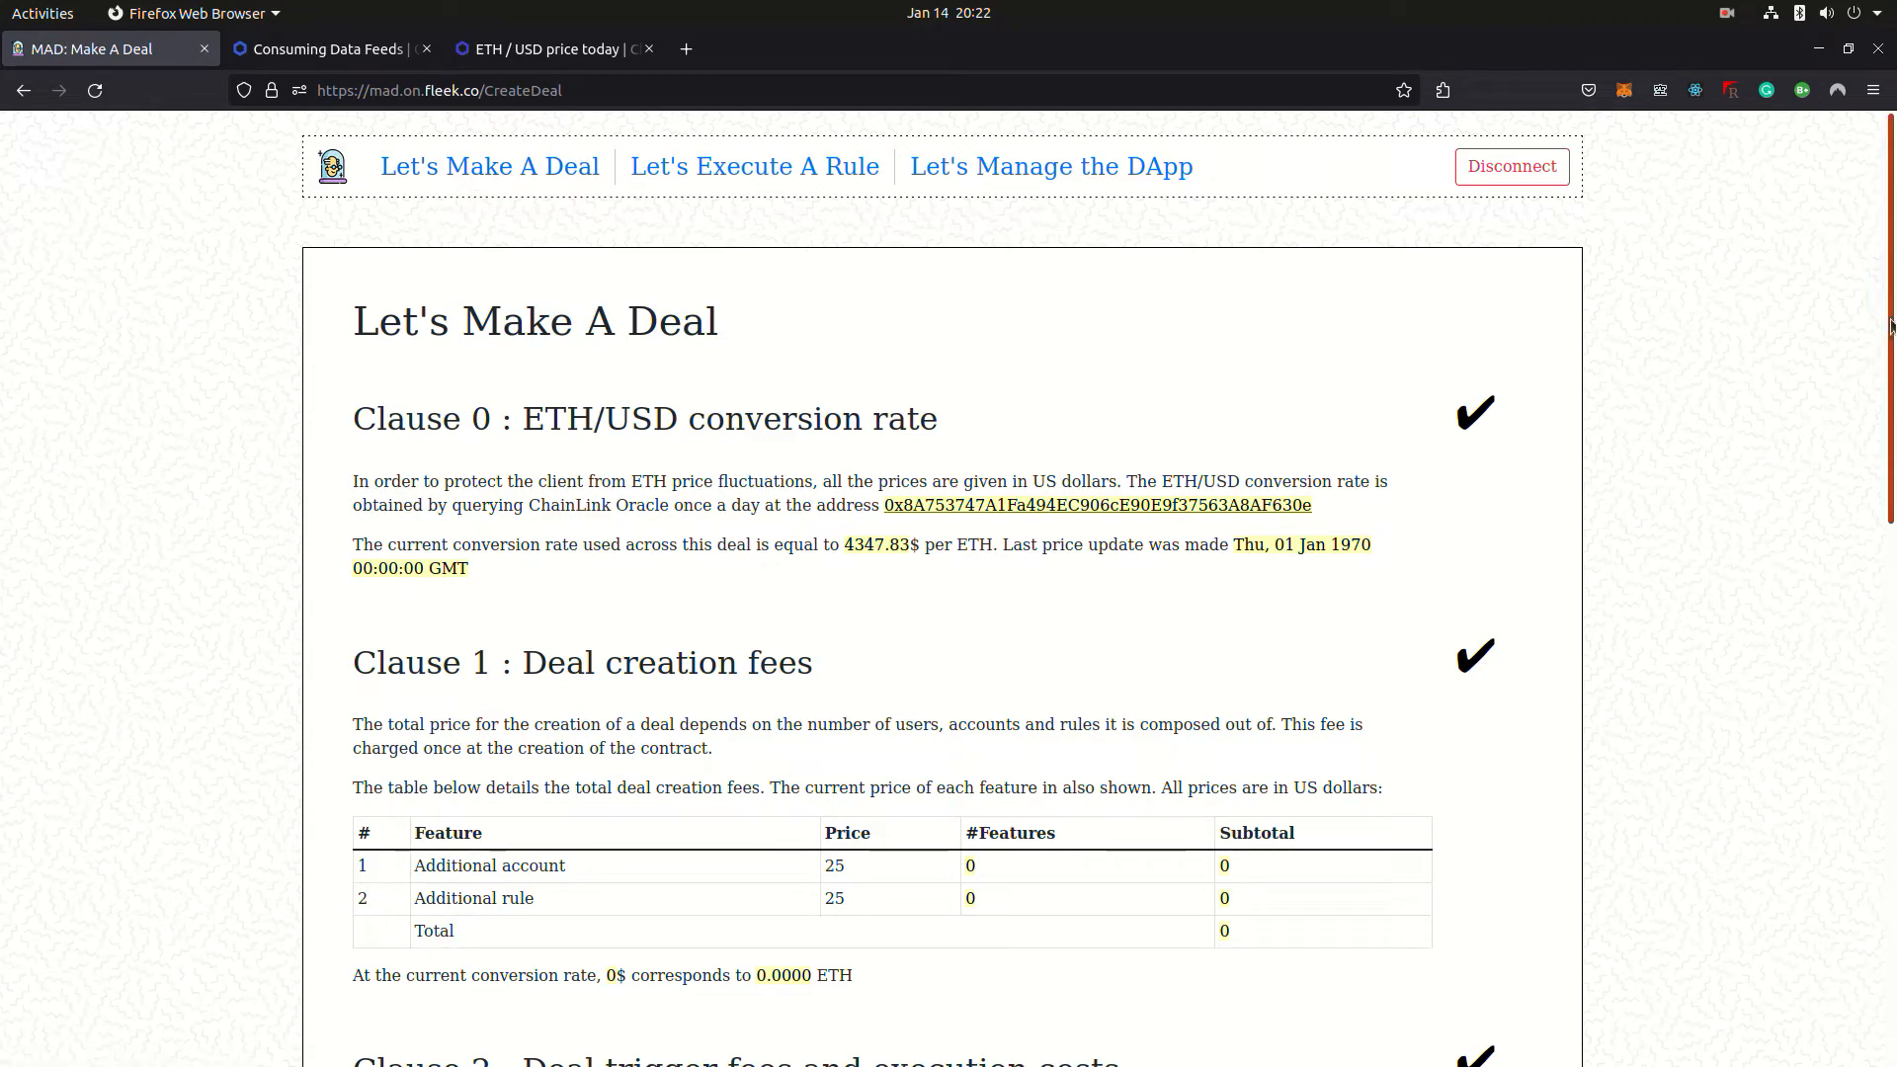
{"action": "left_click_drag", "start_coordinate": [1889, 323], "coordinate": [1882, 385]}
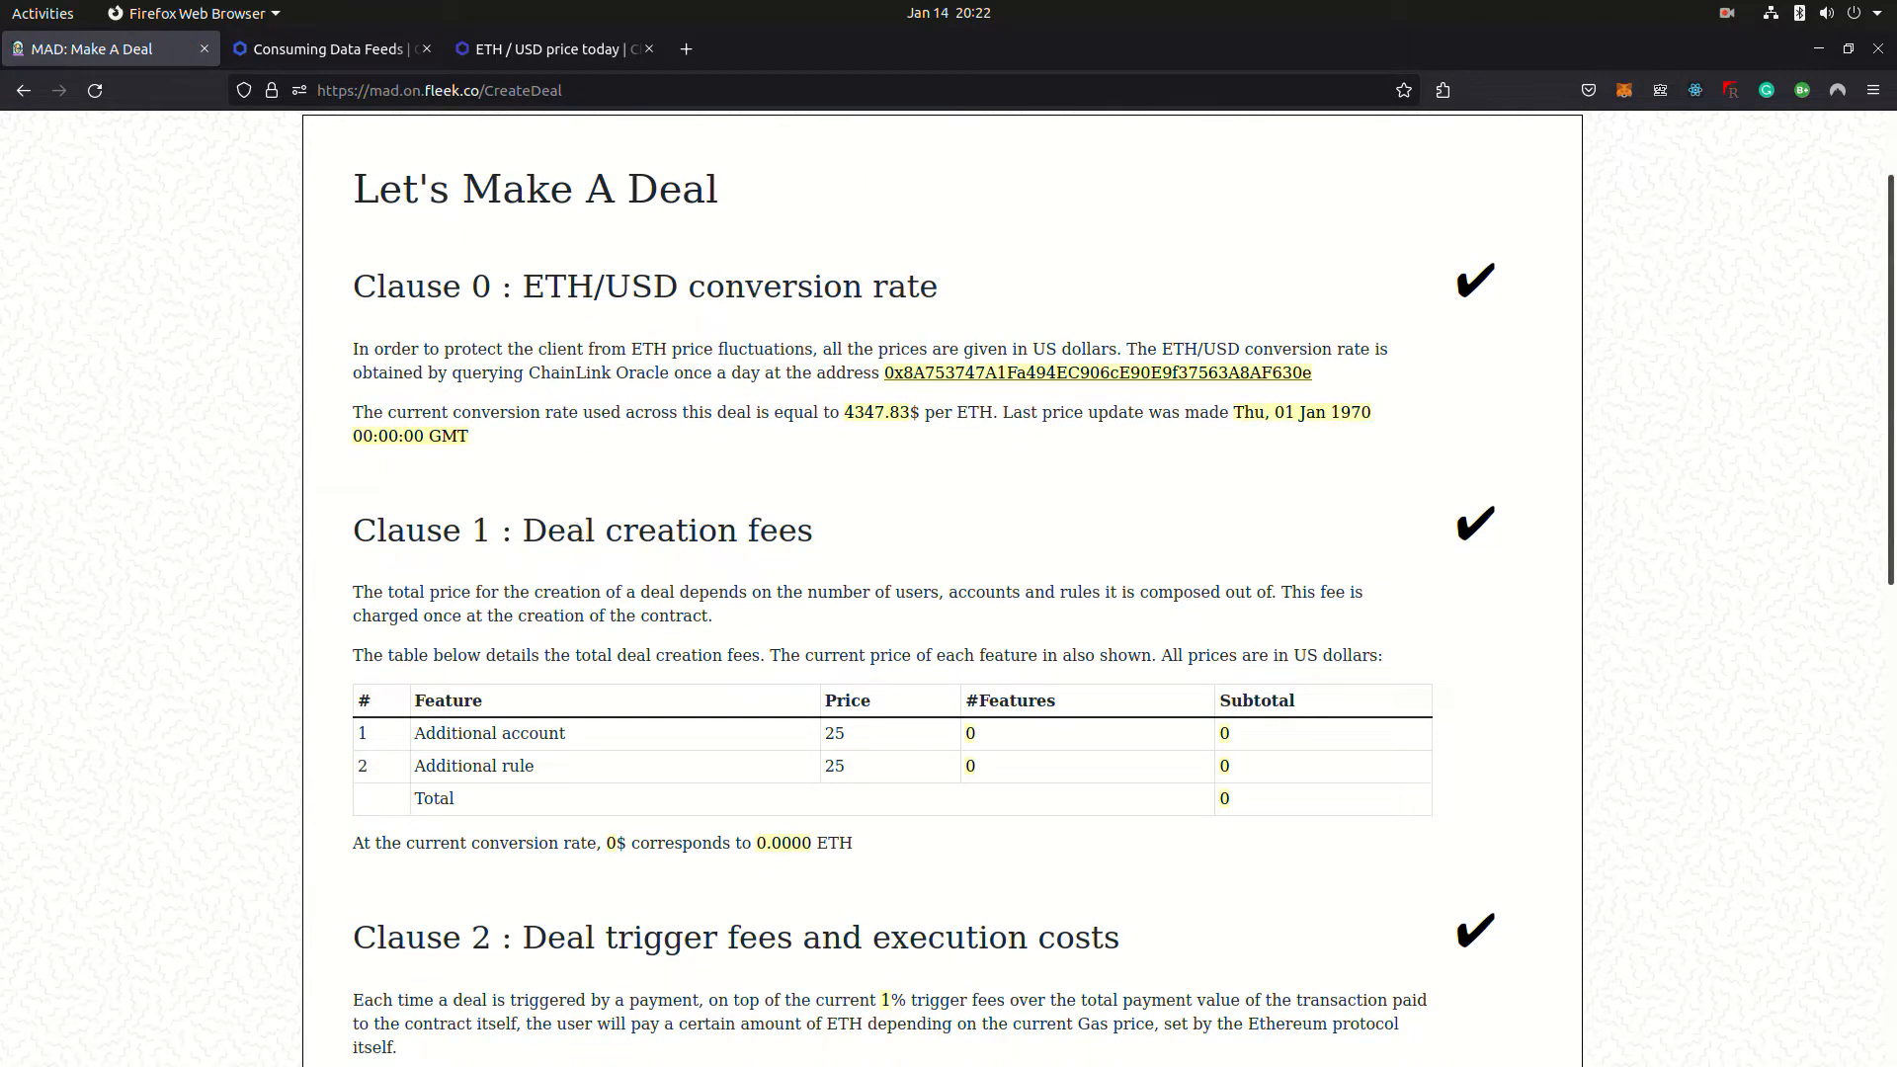
{"action": "left_click_drag", "start_coordinate": [1891, 386], "coordinate": [1845, 857]}
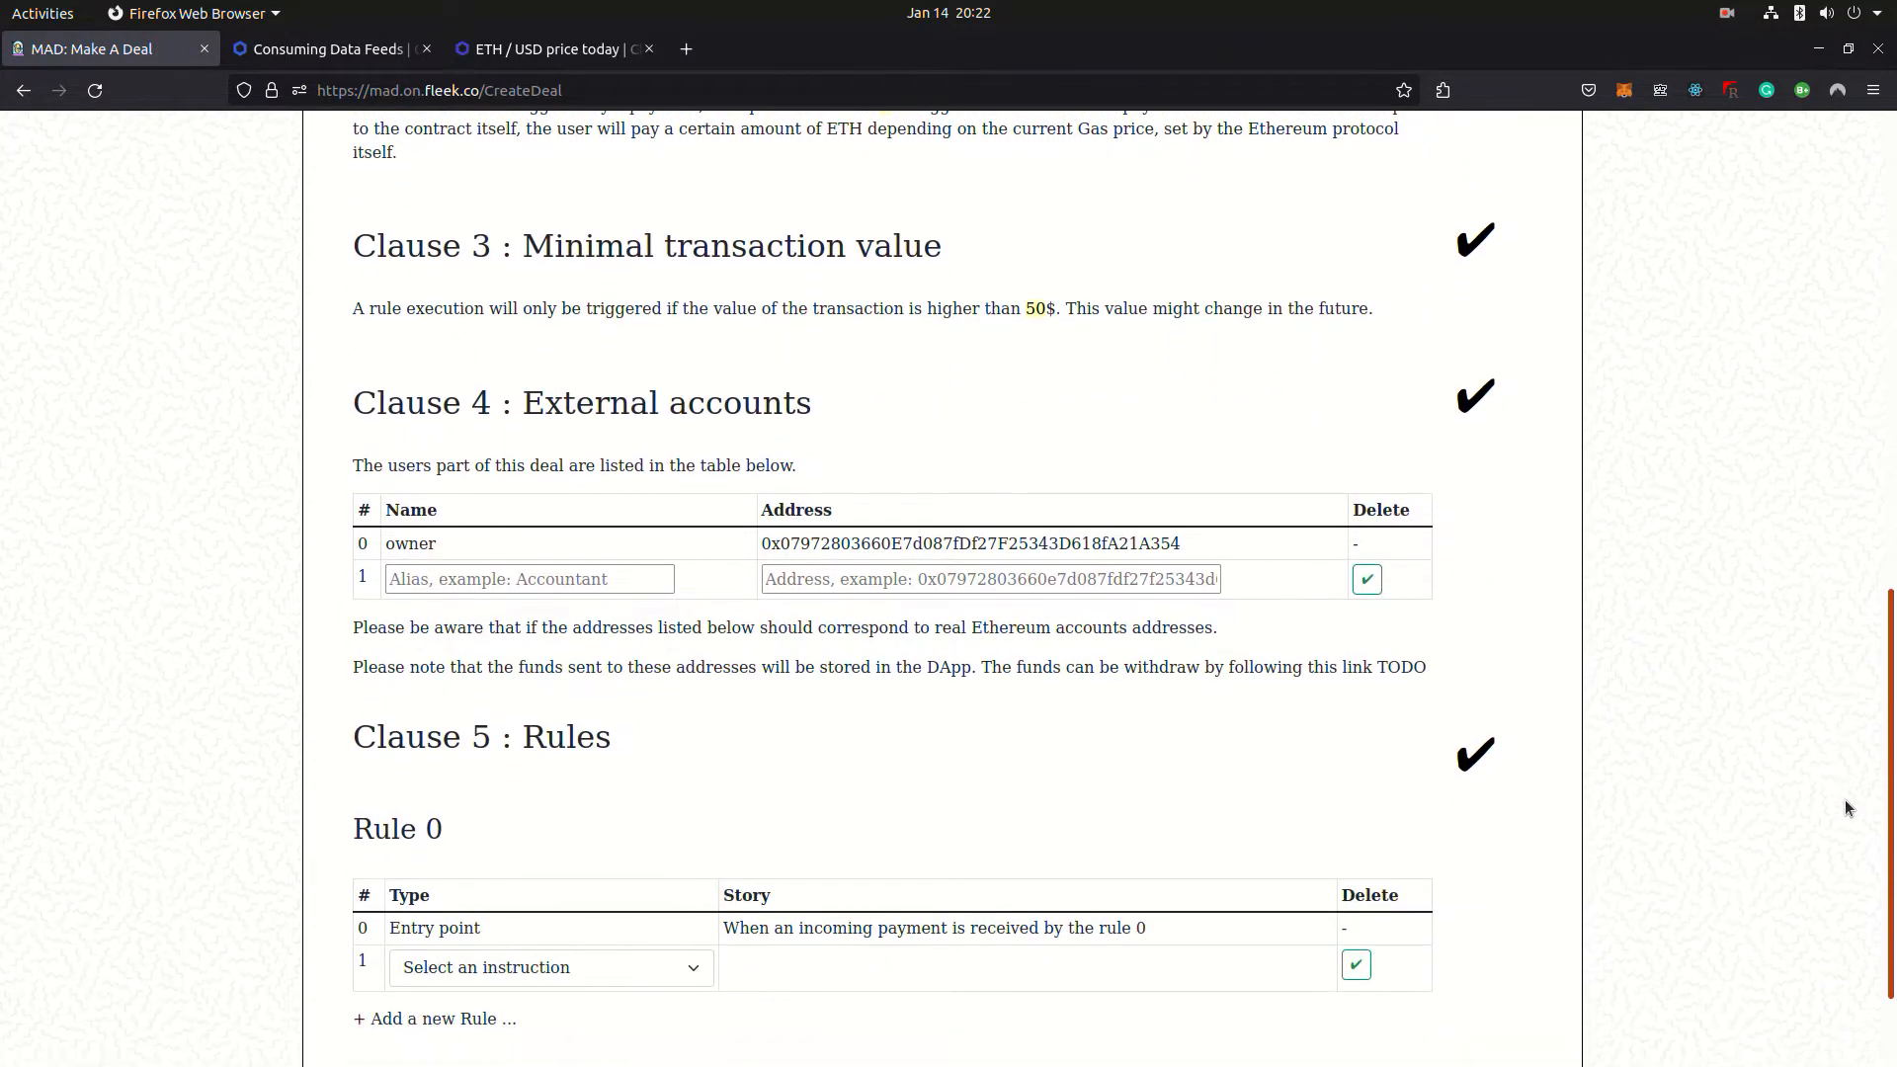
{"action": "left_click_drag", "start_coordinate": [1844, 856], "coordinate": [1892, 341]}
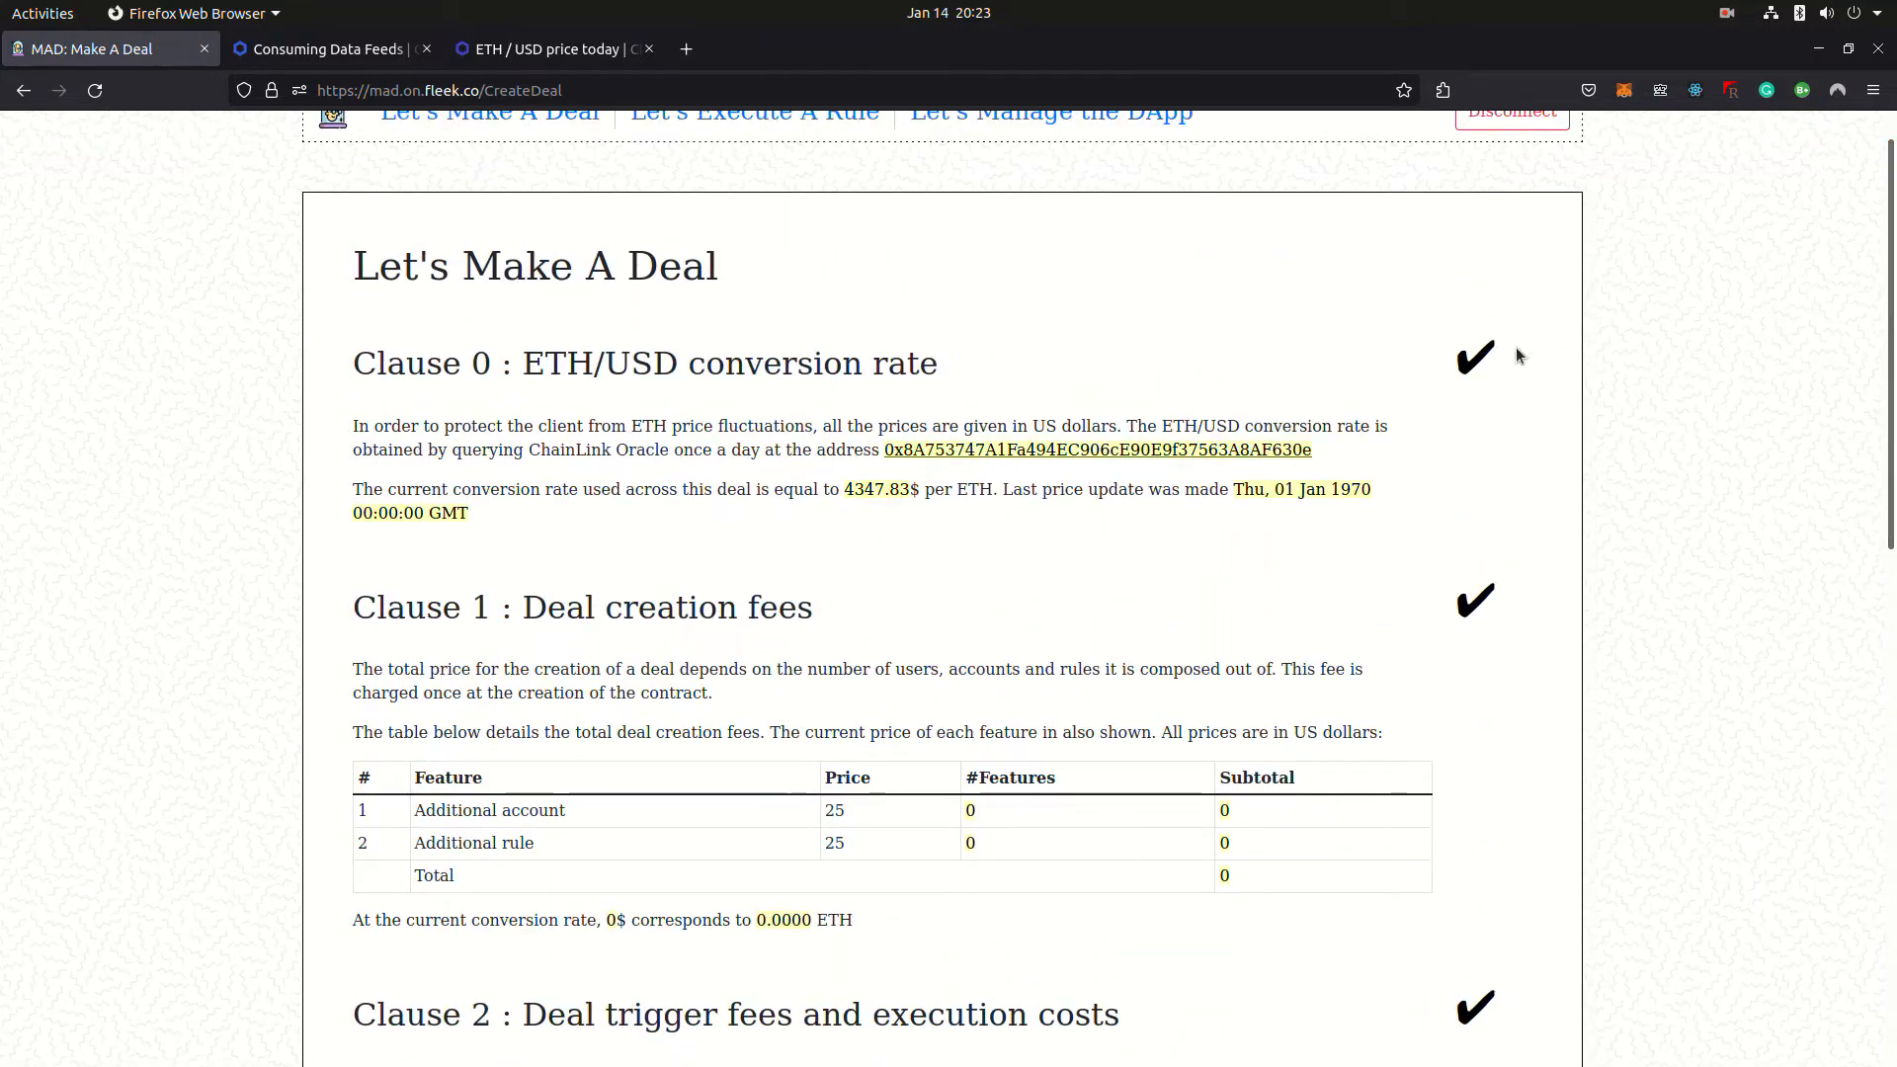
{"action": "scroll", "coordinate": [1497, 550], "scroll_direction": "down", "scroll_amount": 4}
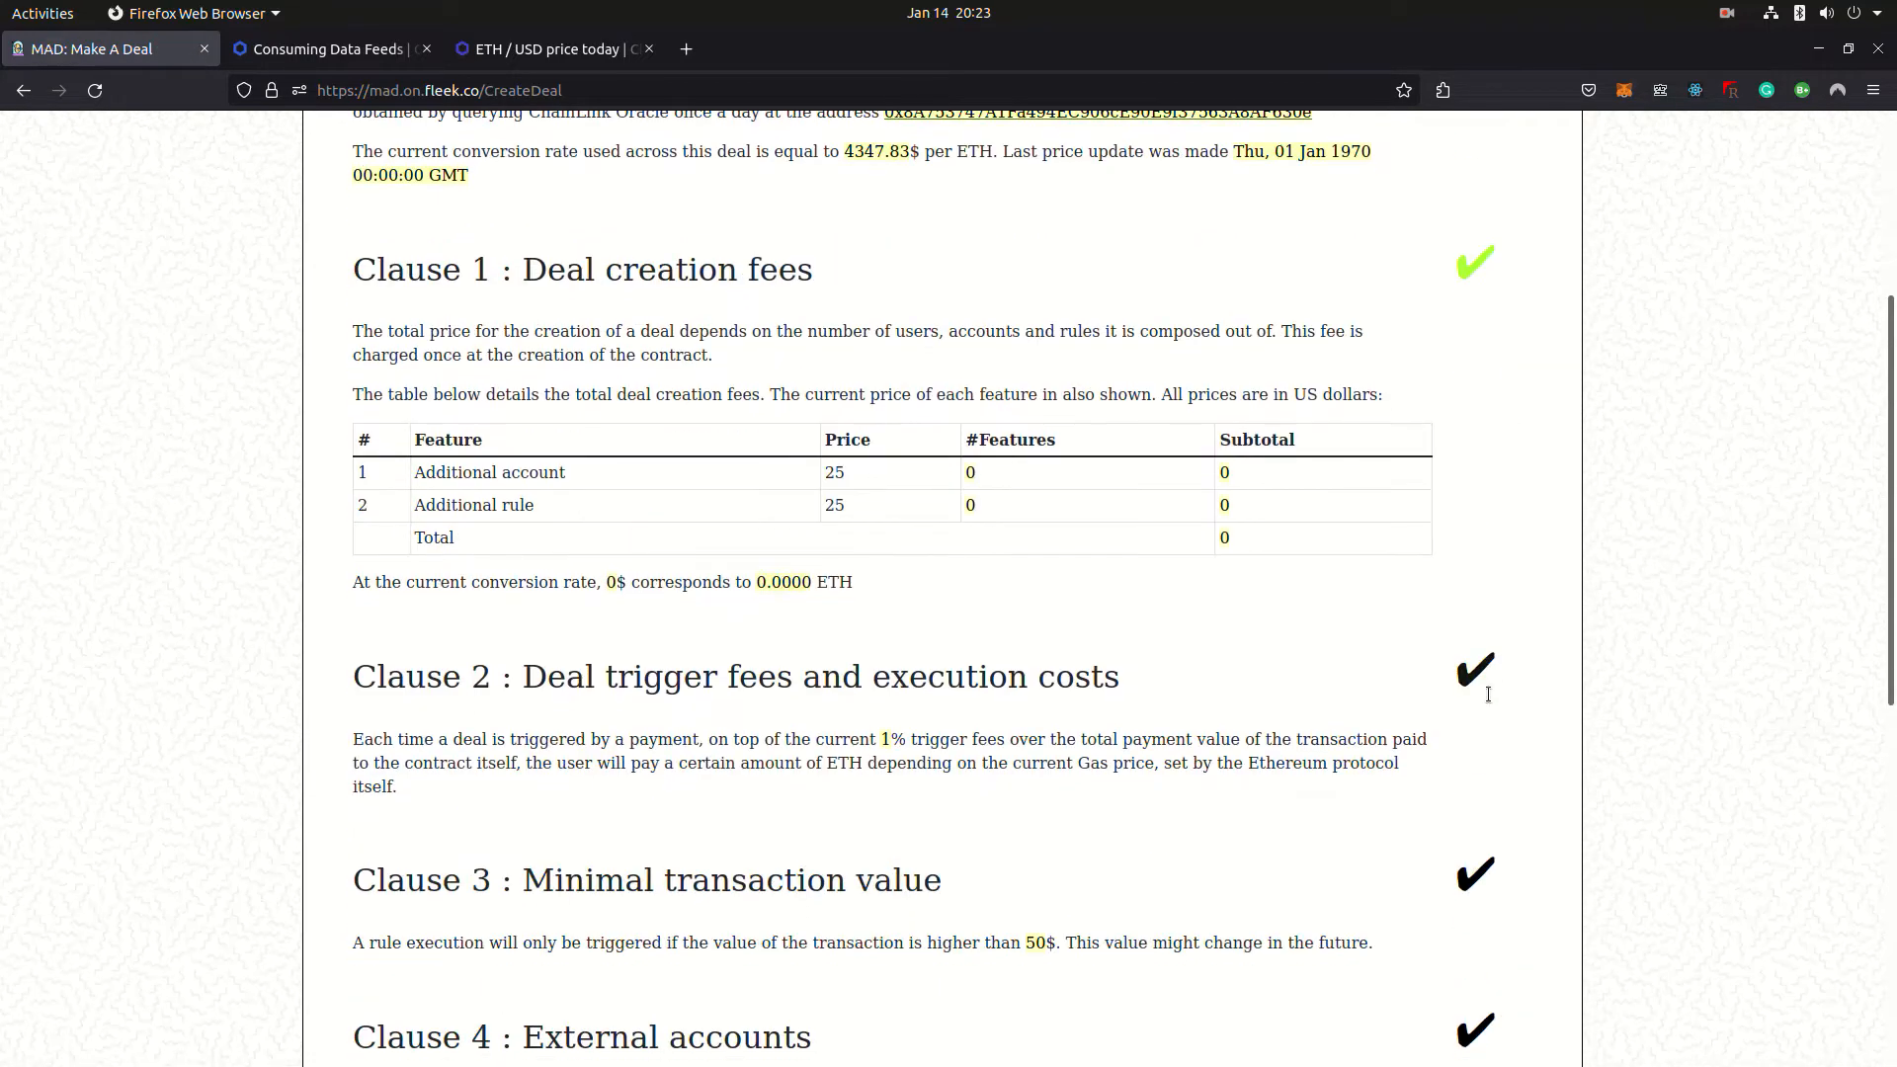
{"action": "scroll", "coordinate": [1584, 756], "scroll_direction": "down", "scroll_amount": 1}
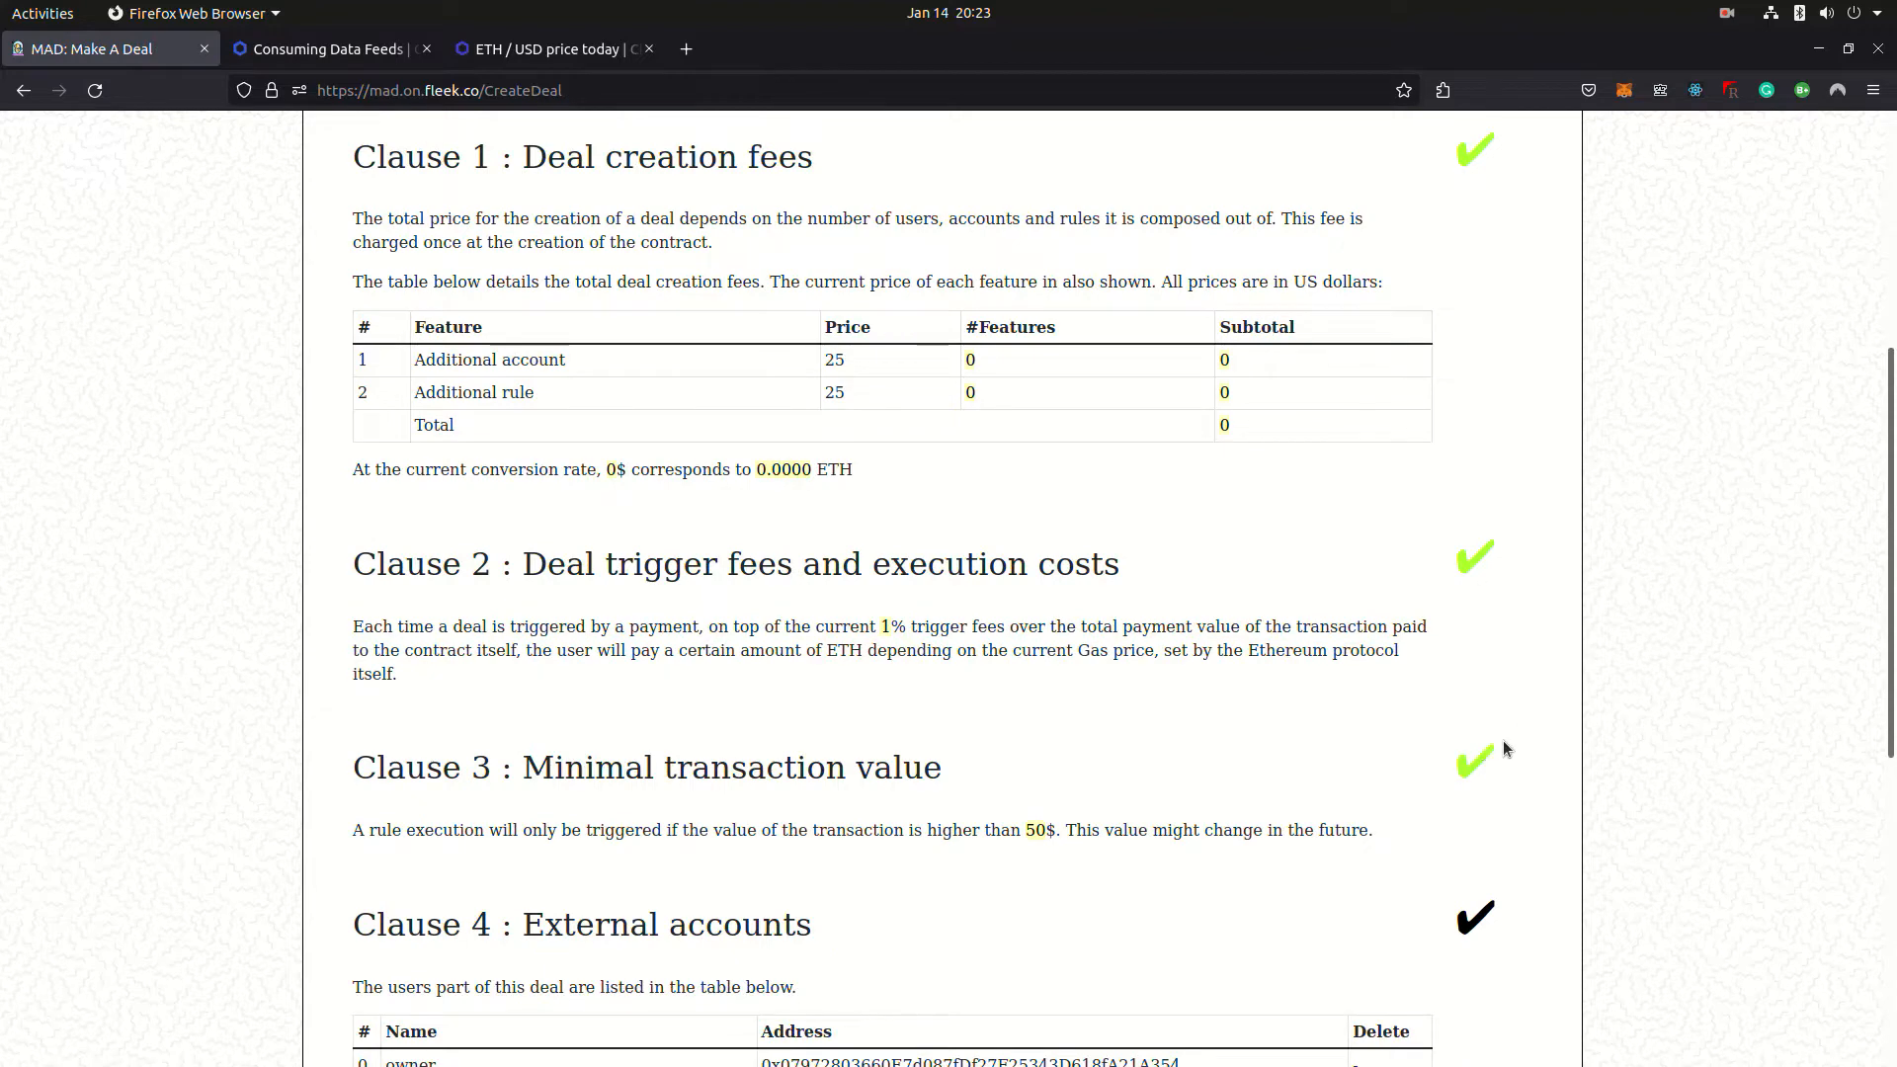
{"action": "scroll", "coordinate": [1503, 750], "scroll_direction": "down", "scroll_amount": 5}
- Accept the external accounts and rules clauses, then un-accept both again
{"action": "left_click", "coordinate": [1482, 919]}
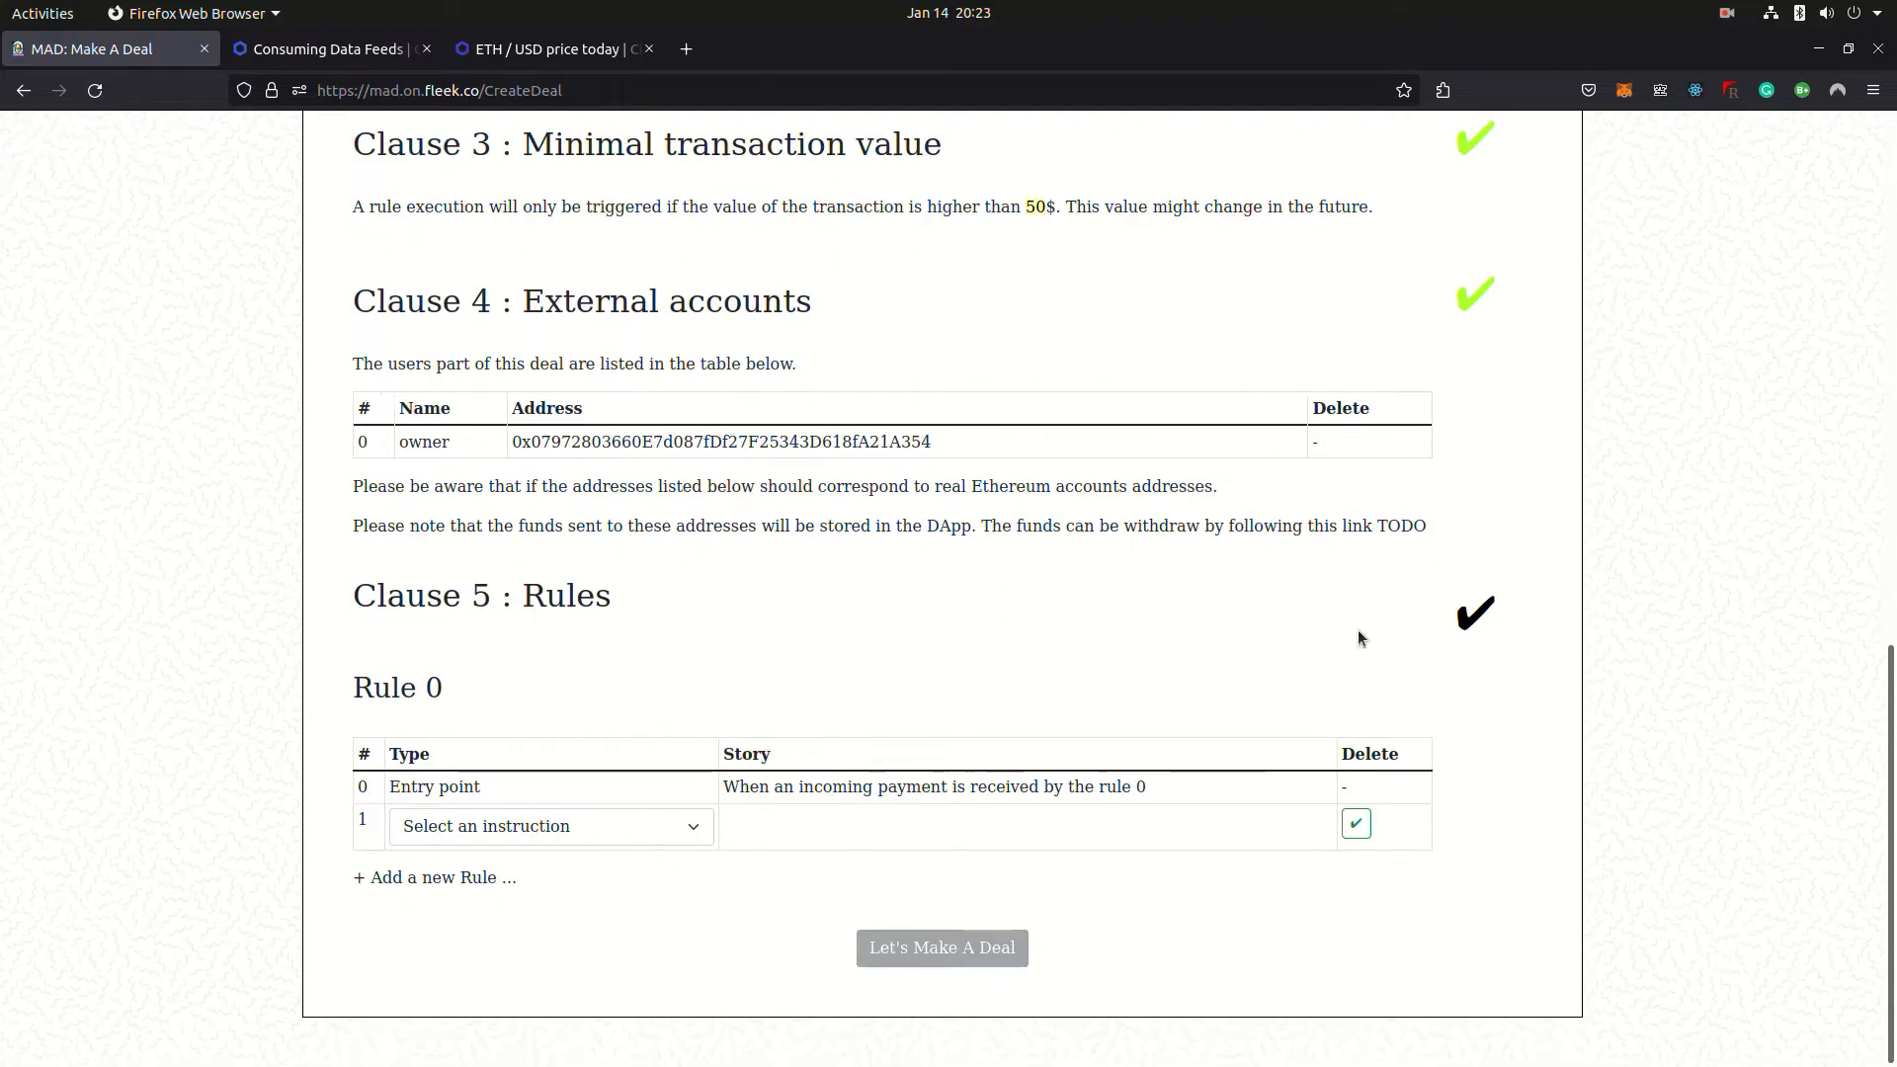
{"action": "left_click", "coordinate": [1475, 614]}
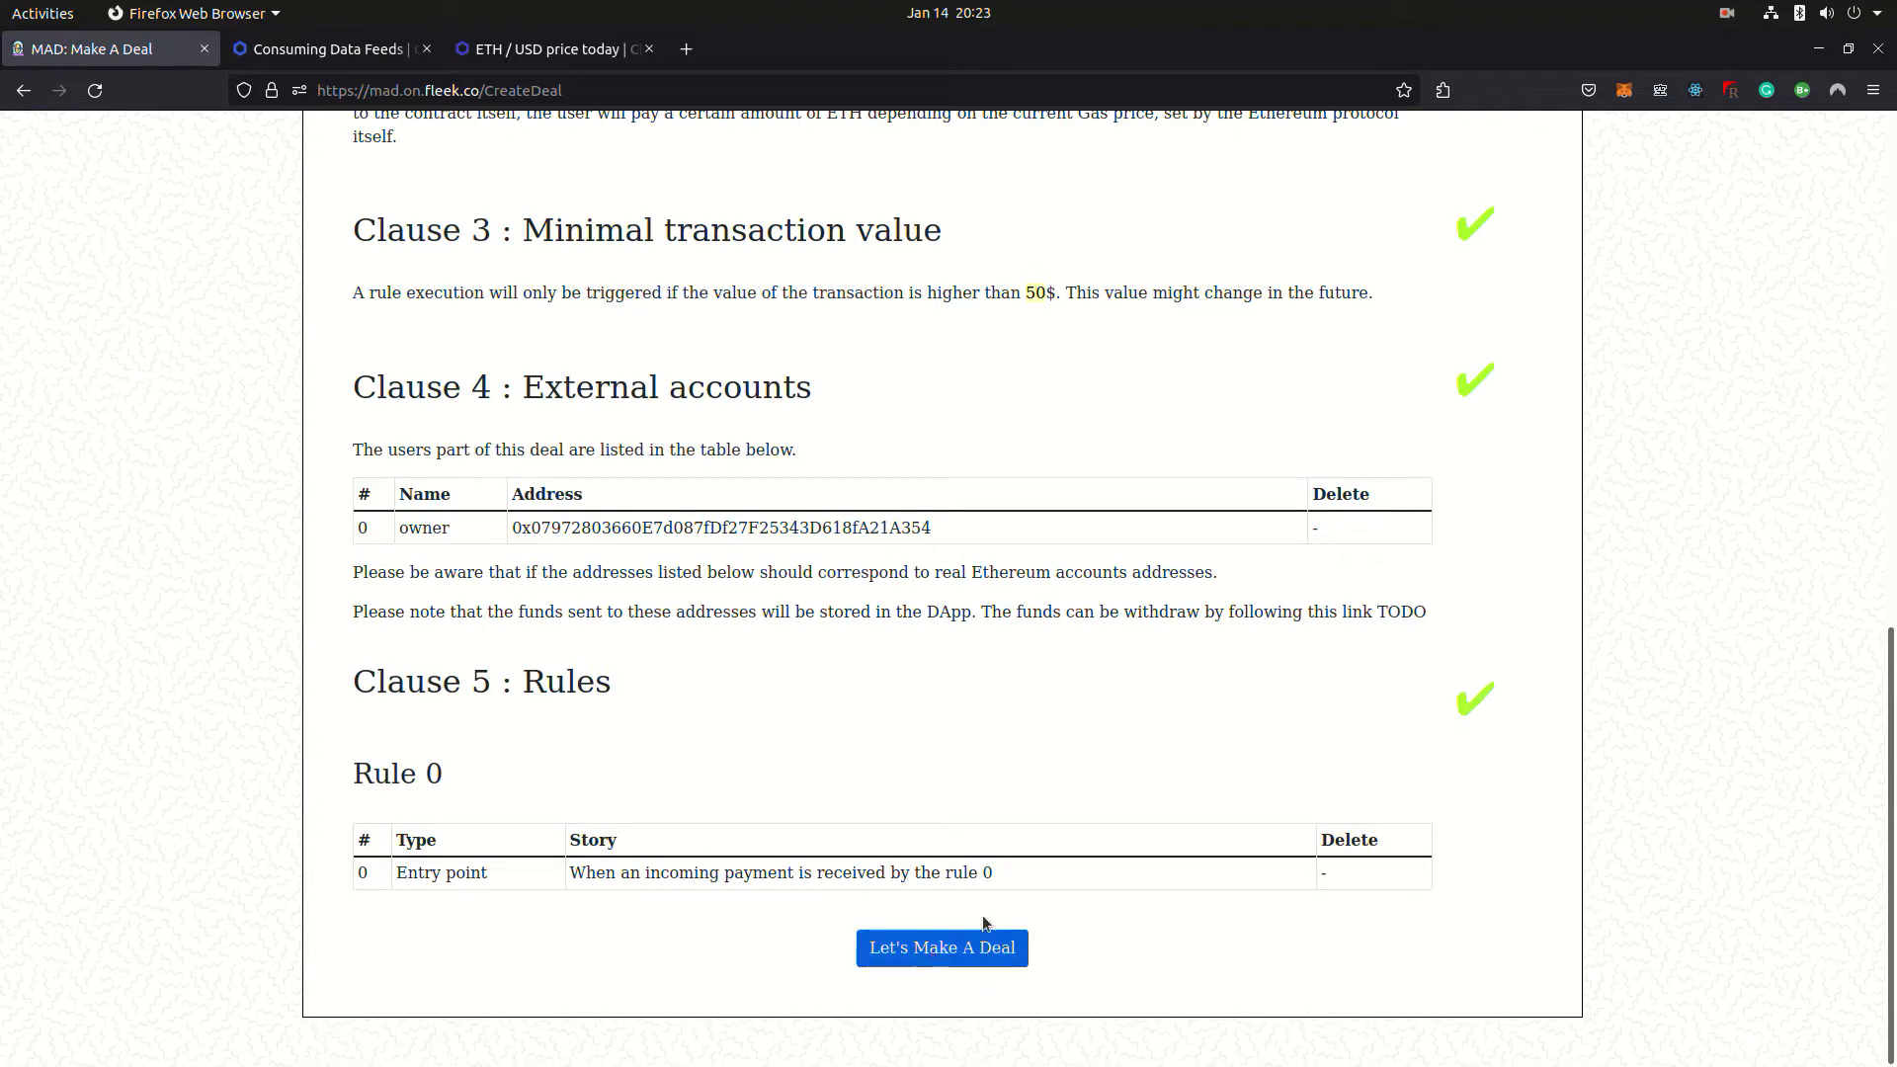
{"action": "left_click", "coordinate": [1472, 694]}
{"action": "left_click", "coordinate": [1475, 390]}
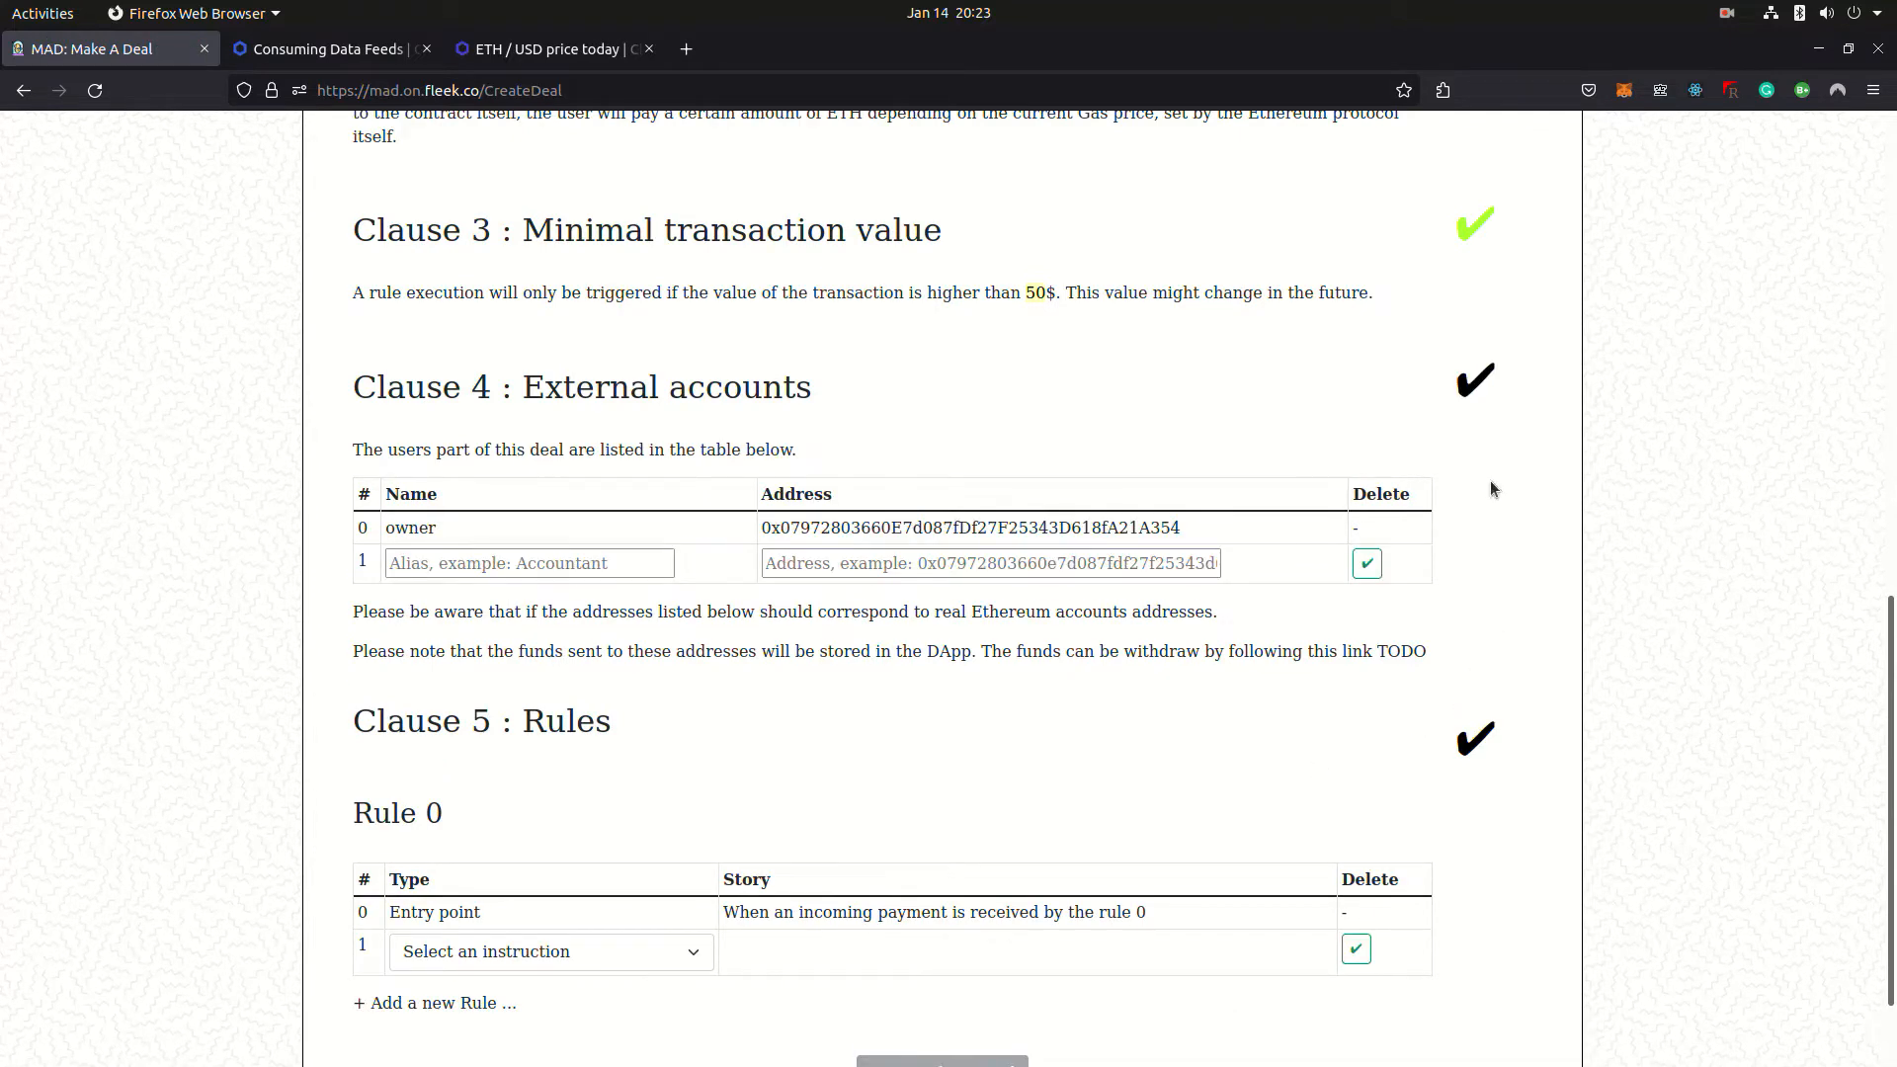
{"action": "scroll", "coordinate": [1490, 480], "scroll_direction": "up", "scroll_amount": 3}
- Un-accept the minimal transaction value, trigger fees and deal creation fees clauses
{"action": "left_click", "coordinate": [1471, 562]}
{"action": "scroll", "coordinate": [1471, 644], "scroll_direction": "up", "scroll_amount": 3}
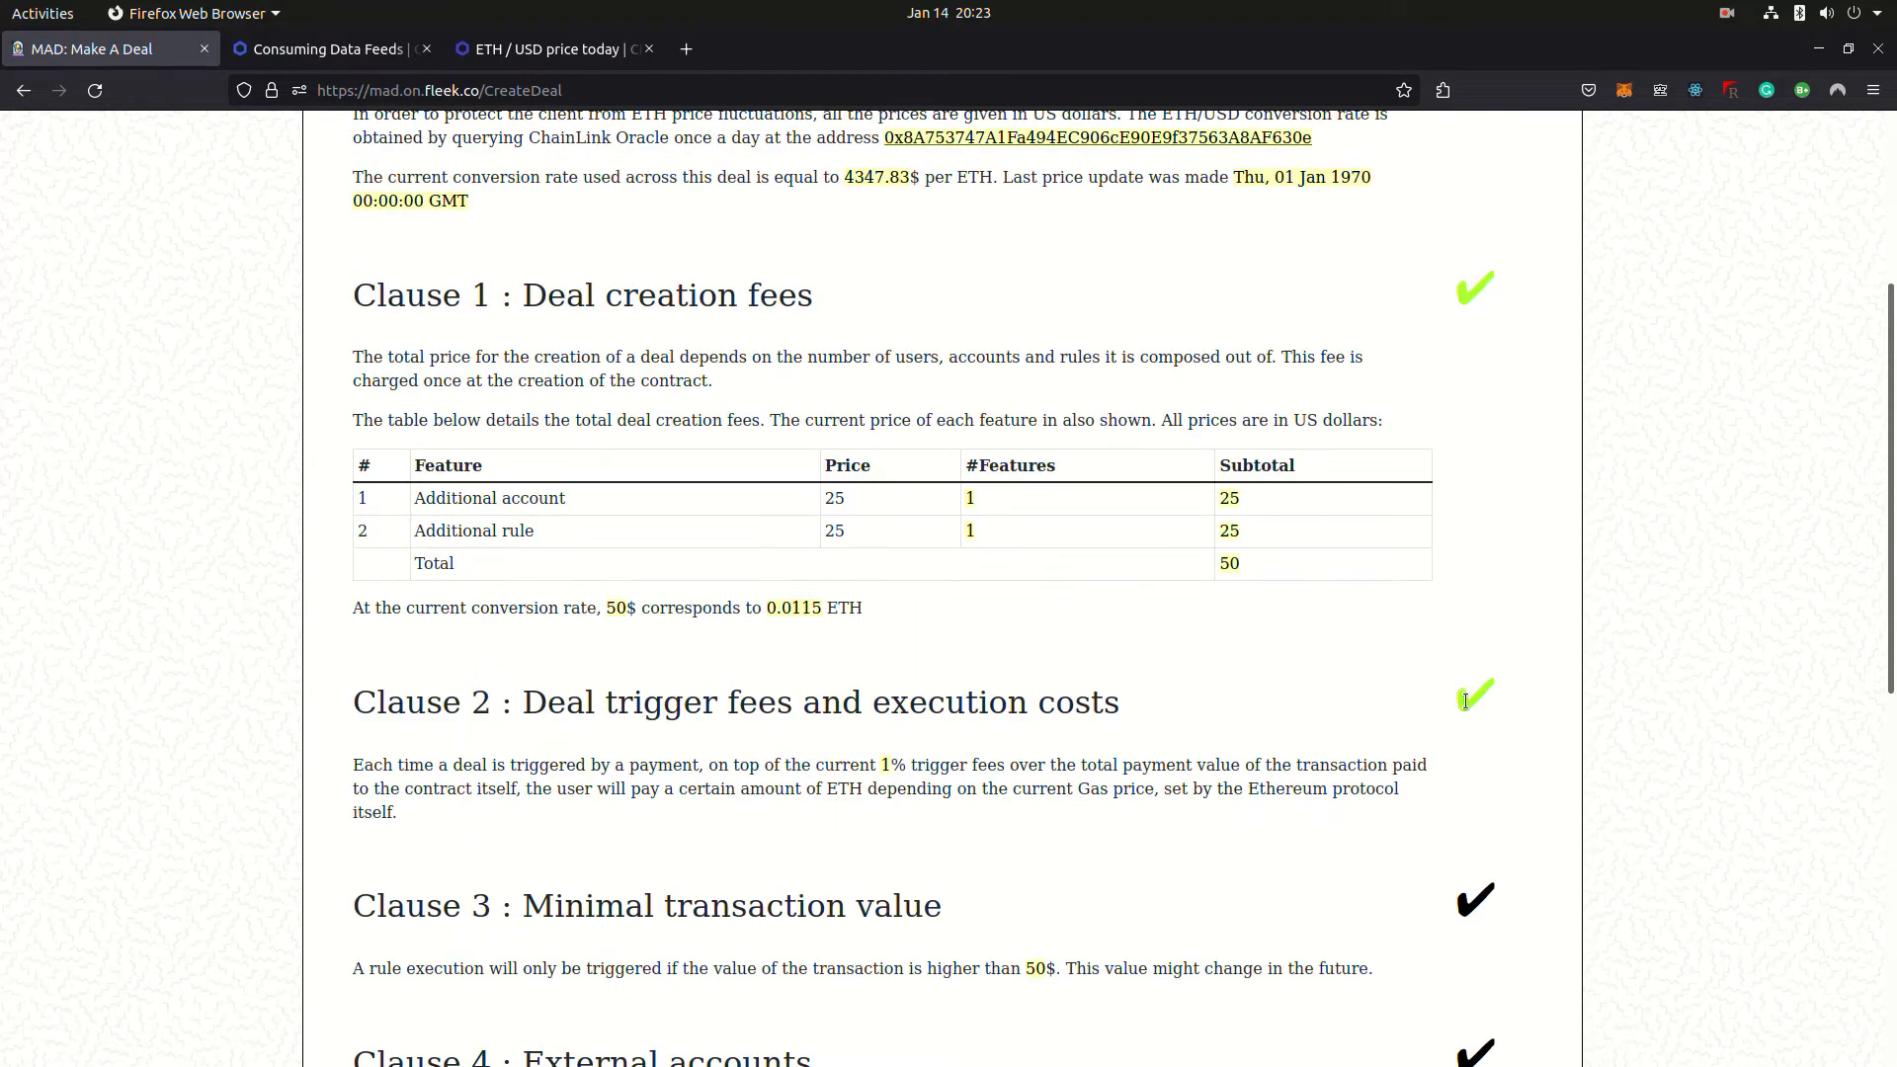
{"action": "left_click", "coordinate": [1473, 697]}
{"action": "scroll", "coordinate": [1473, 698], "scroll_direction": "up", "scroll_amount": 5}
{"action": "left_click", "coordinate": [1474, 626]}
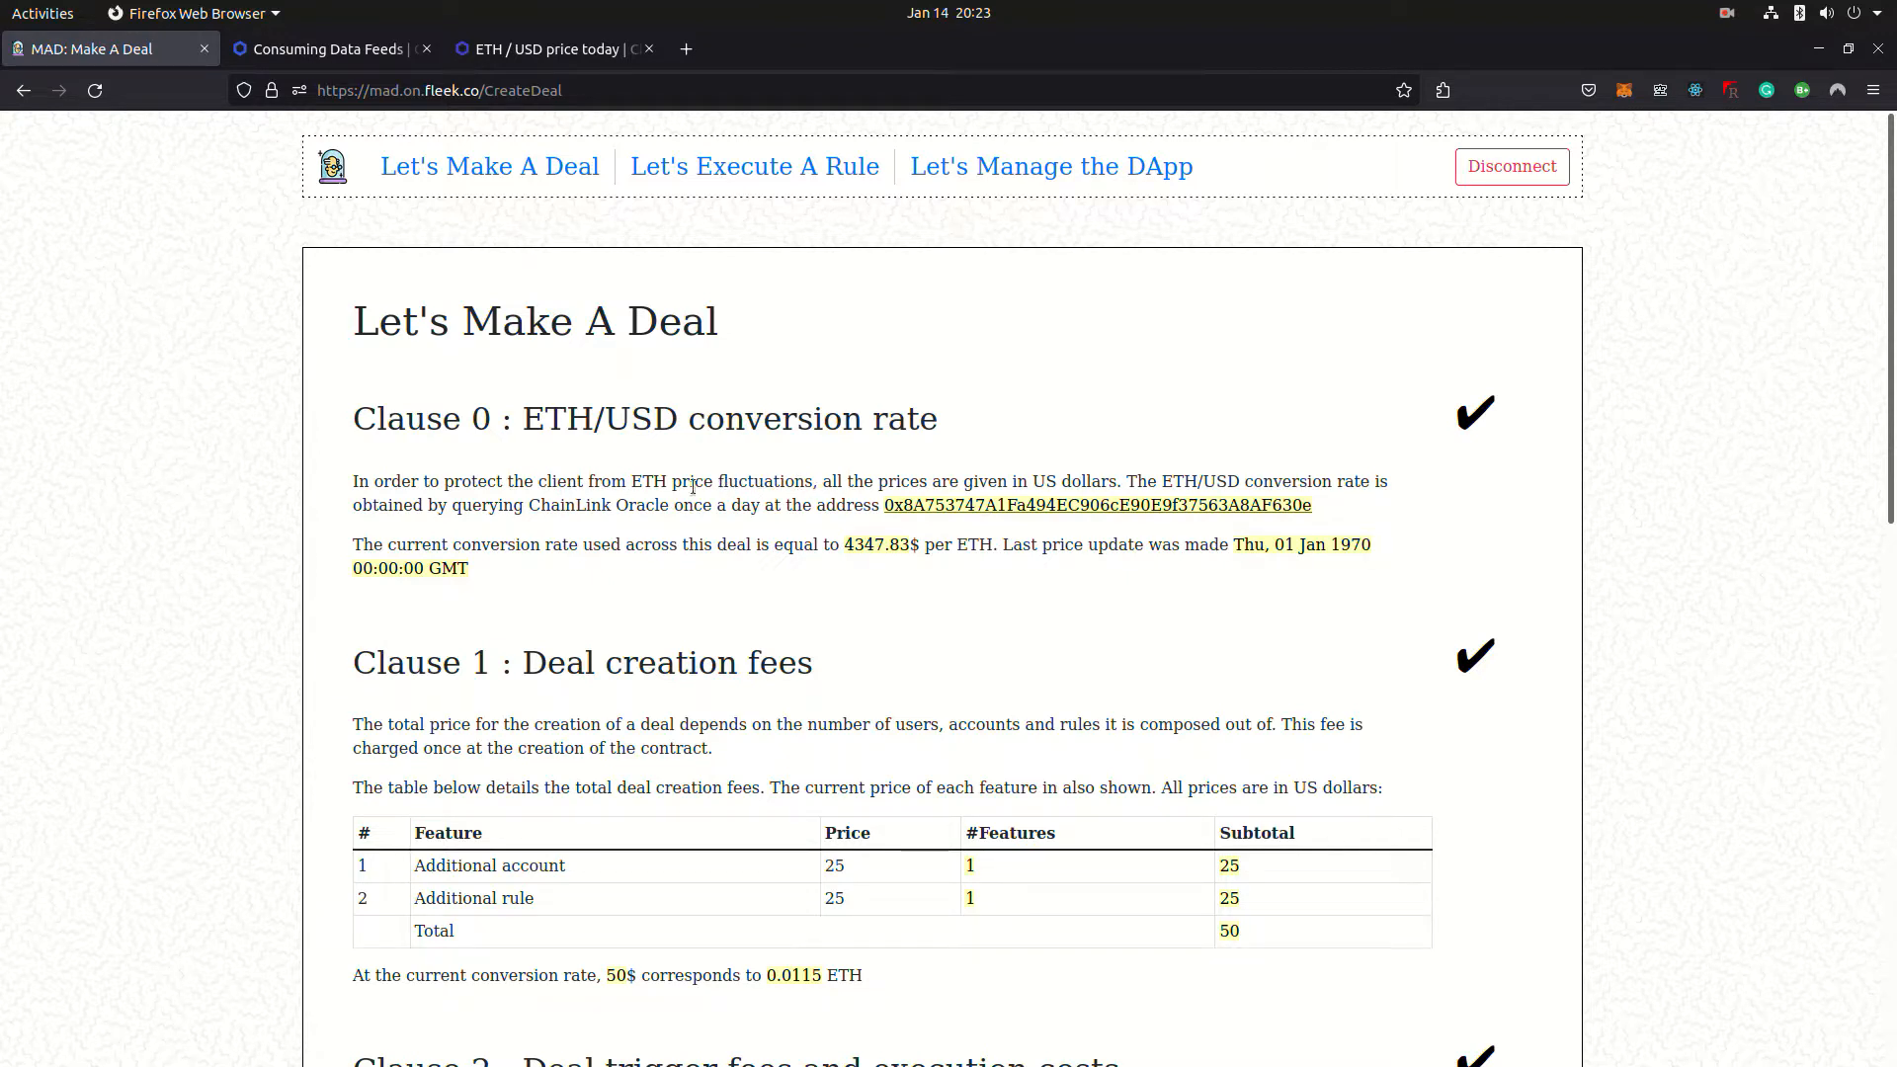
{"action": "left_click_drag", "start_coordinate": [529, 505], "coordinate": [667, 507]}
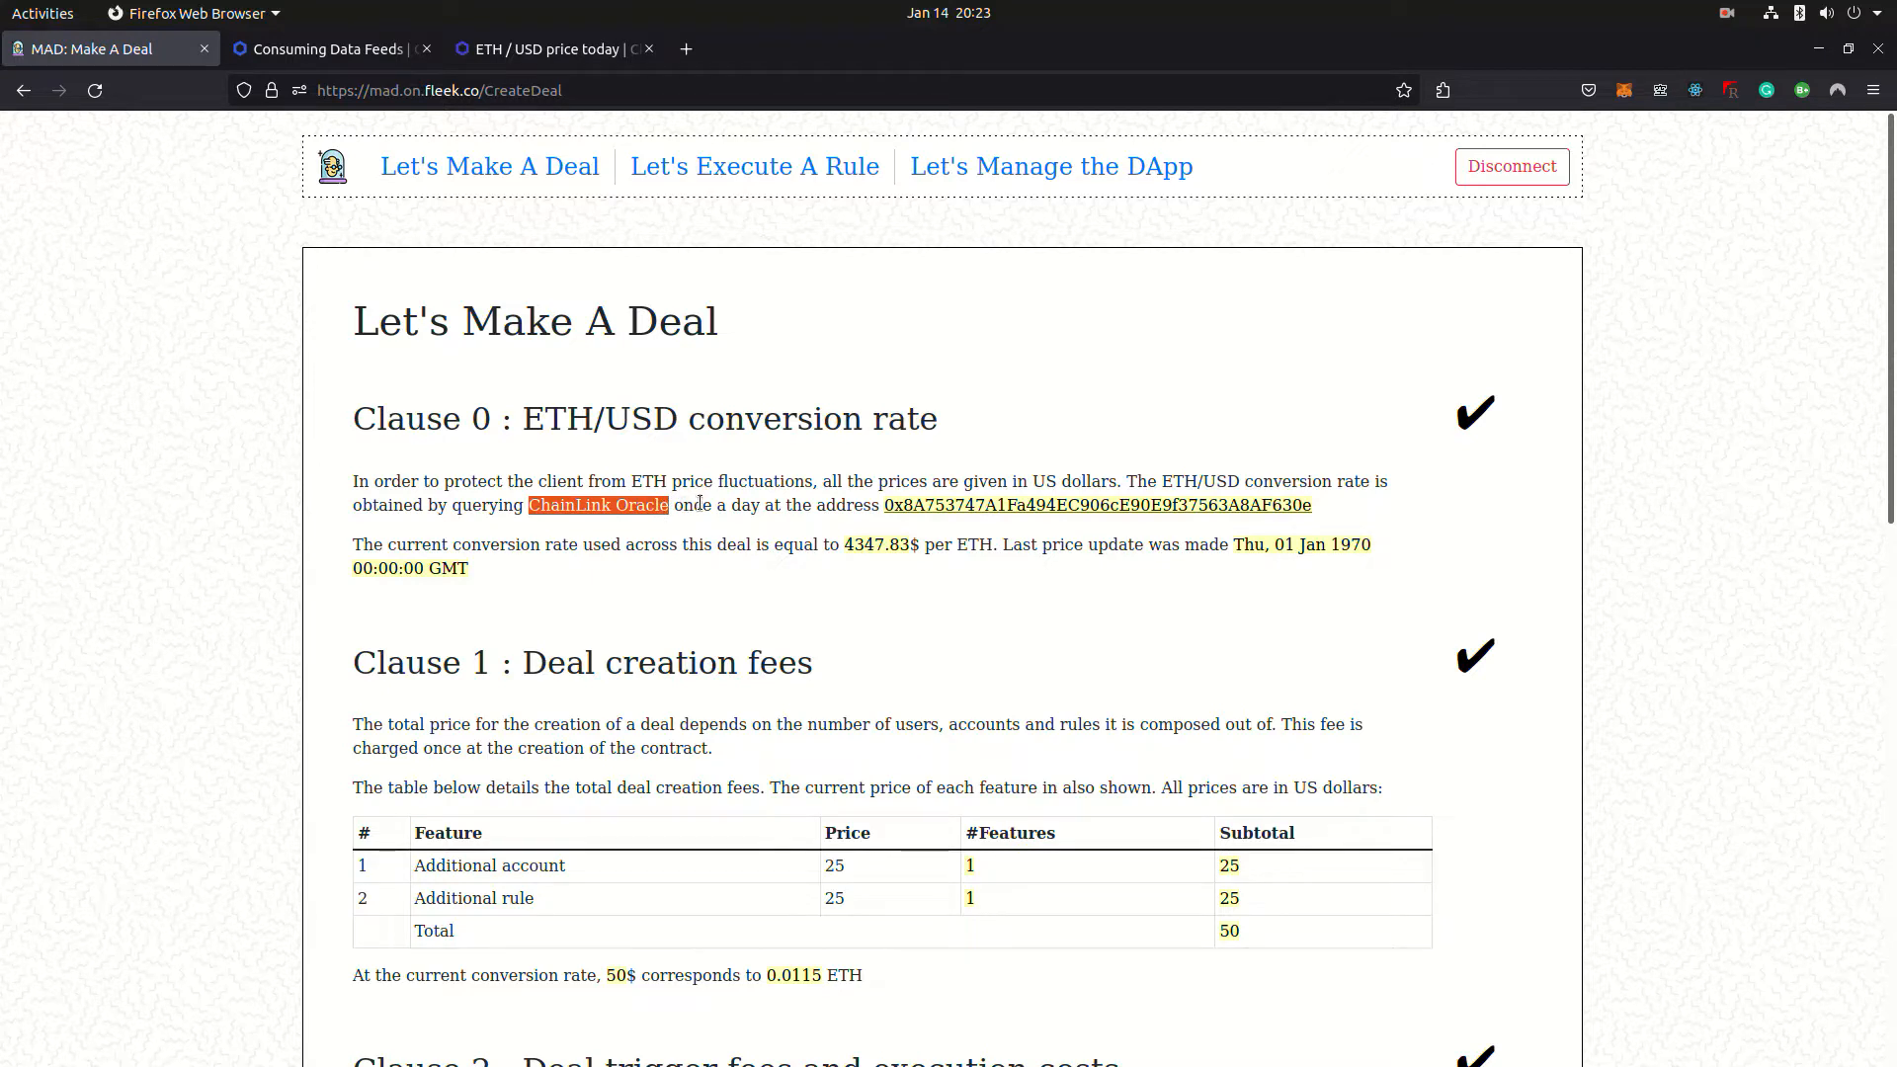
{"action": "left_click", "coordinate": [699, 504]}
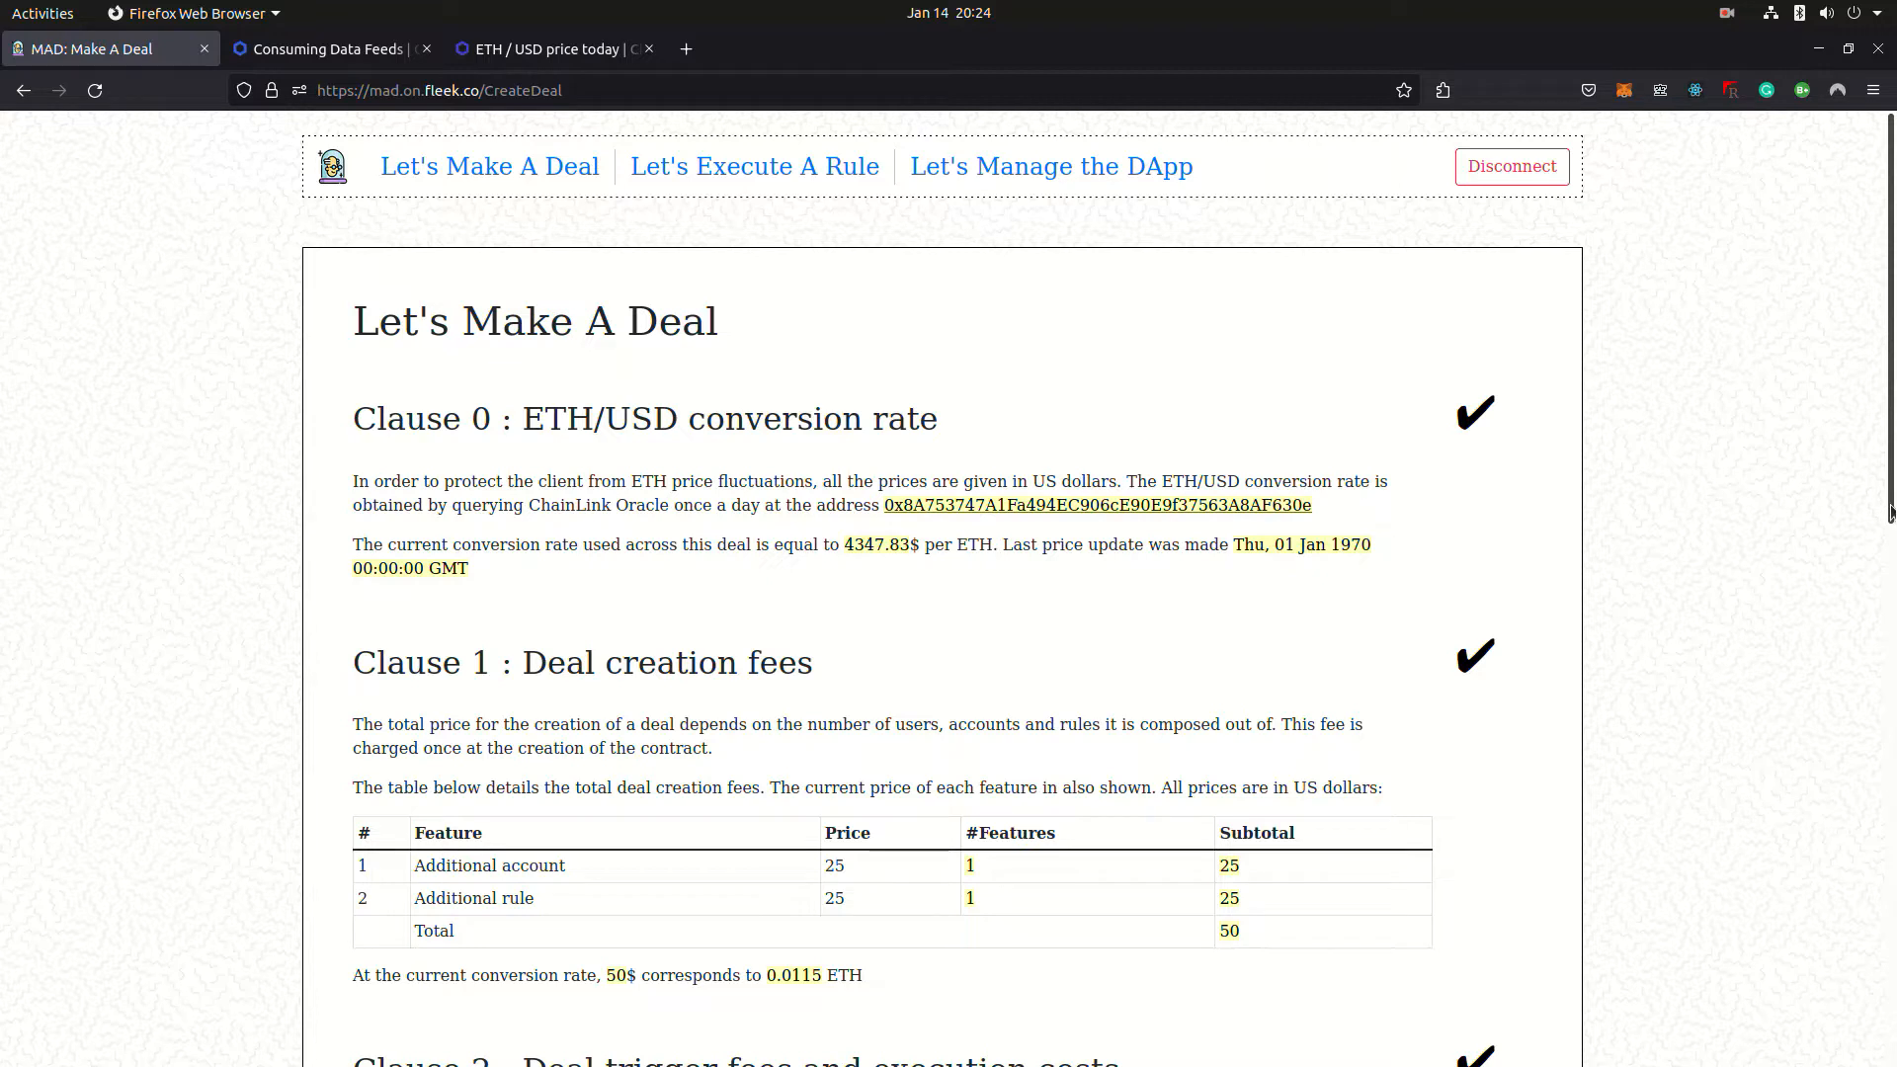
{"action": "left_click_drag", "start_coordinate": [1890, 513], "coordinate": [1890, 514]}
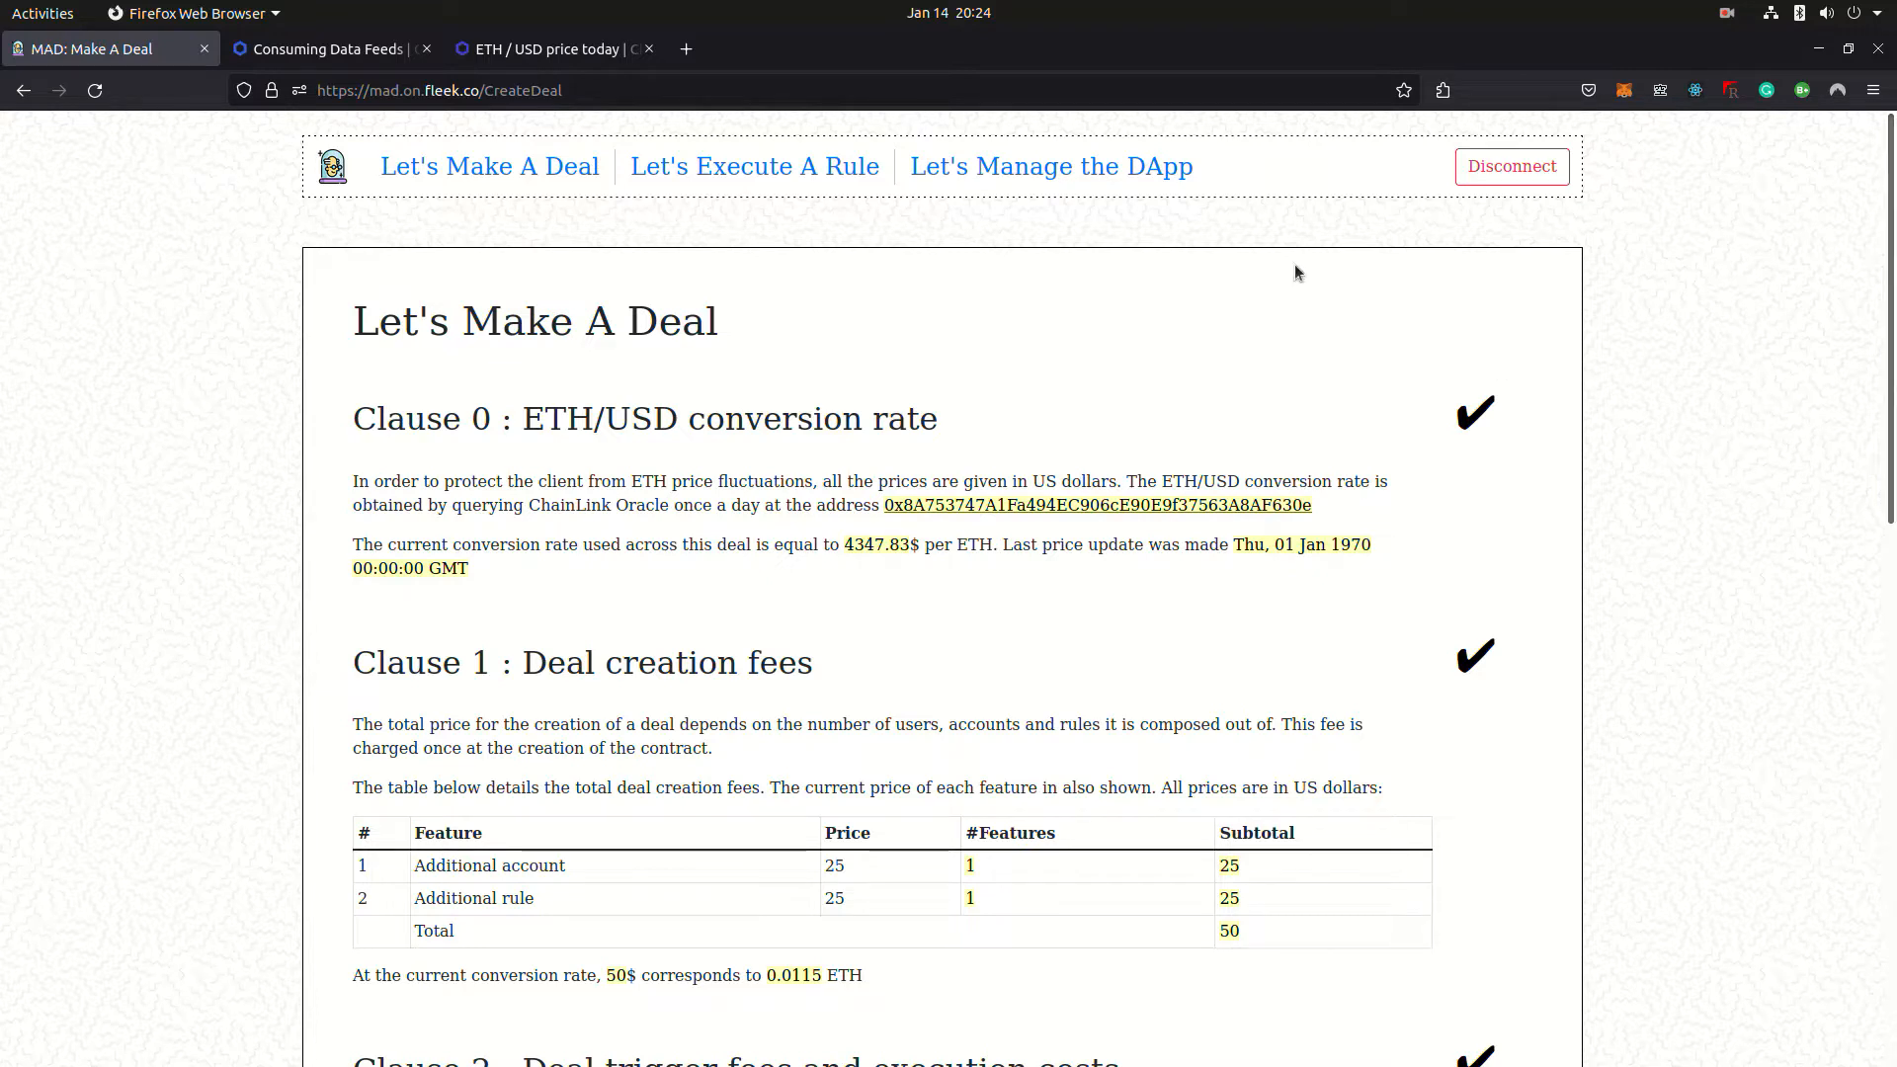
{"action": "left_click", "coordinate": [1079, 171]}
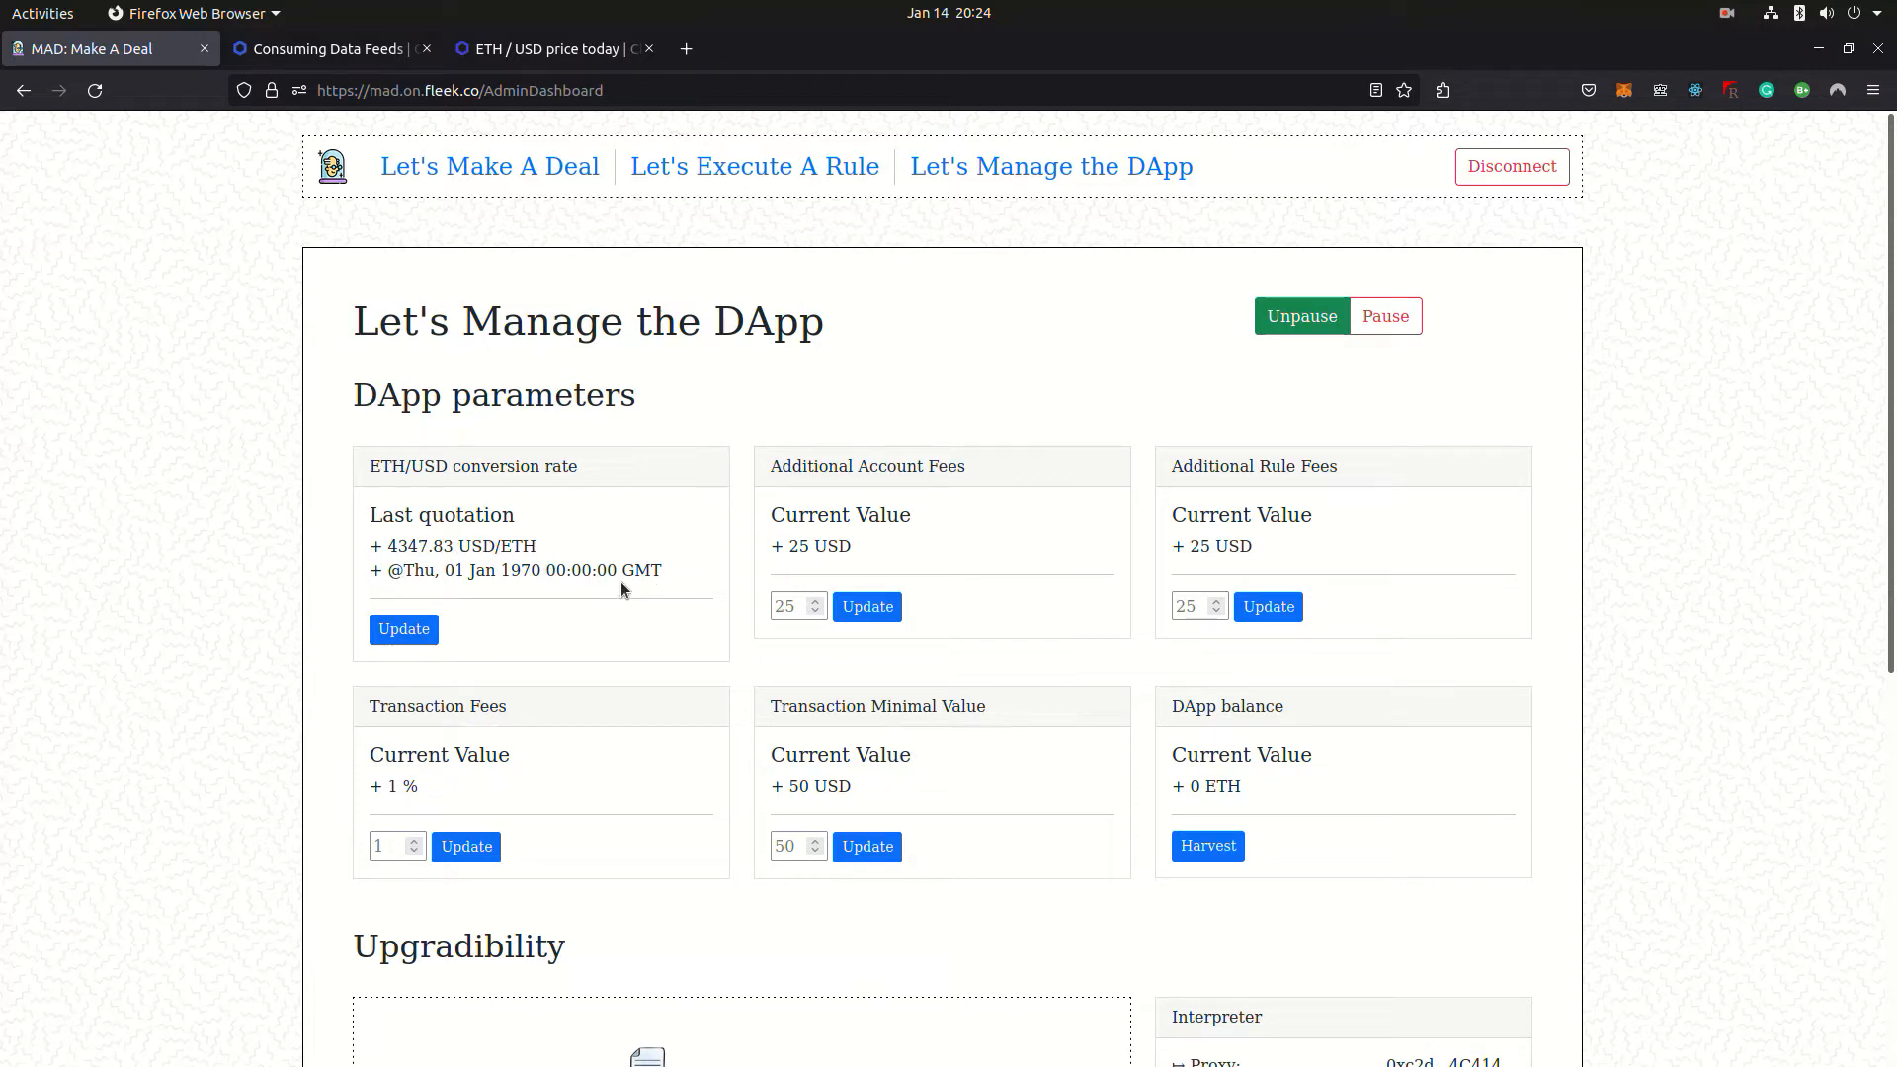
- Update the DApp's ETH/USD rate via a confirmed MetaMask transaction and return to the deal page
{"action": "left_click", "coordinate": [409, 630]}
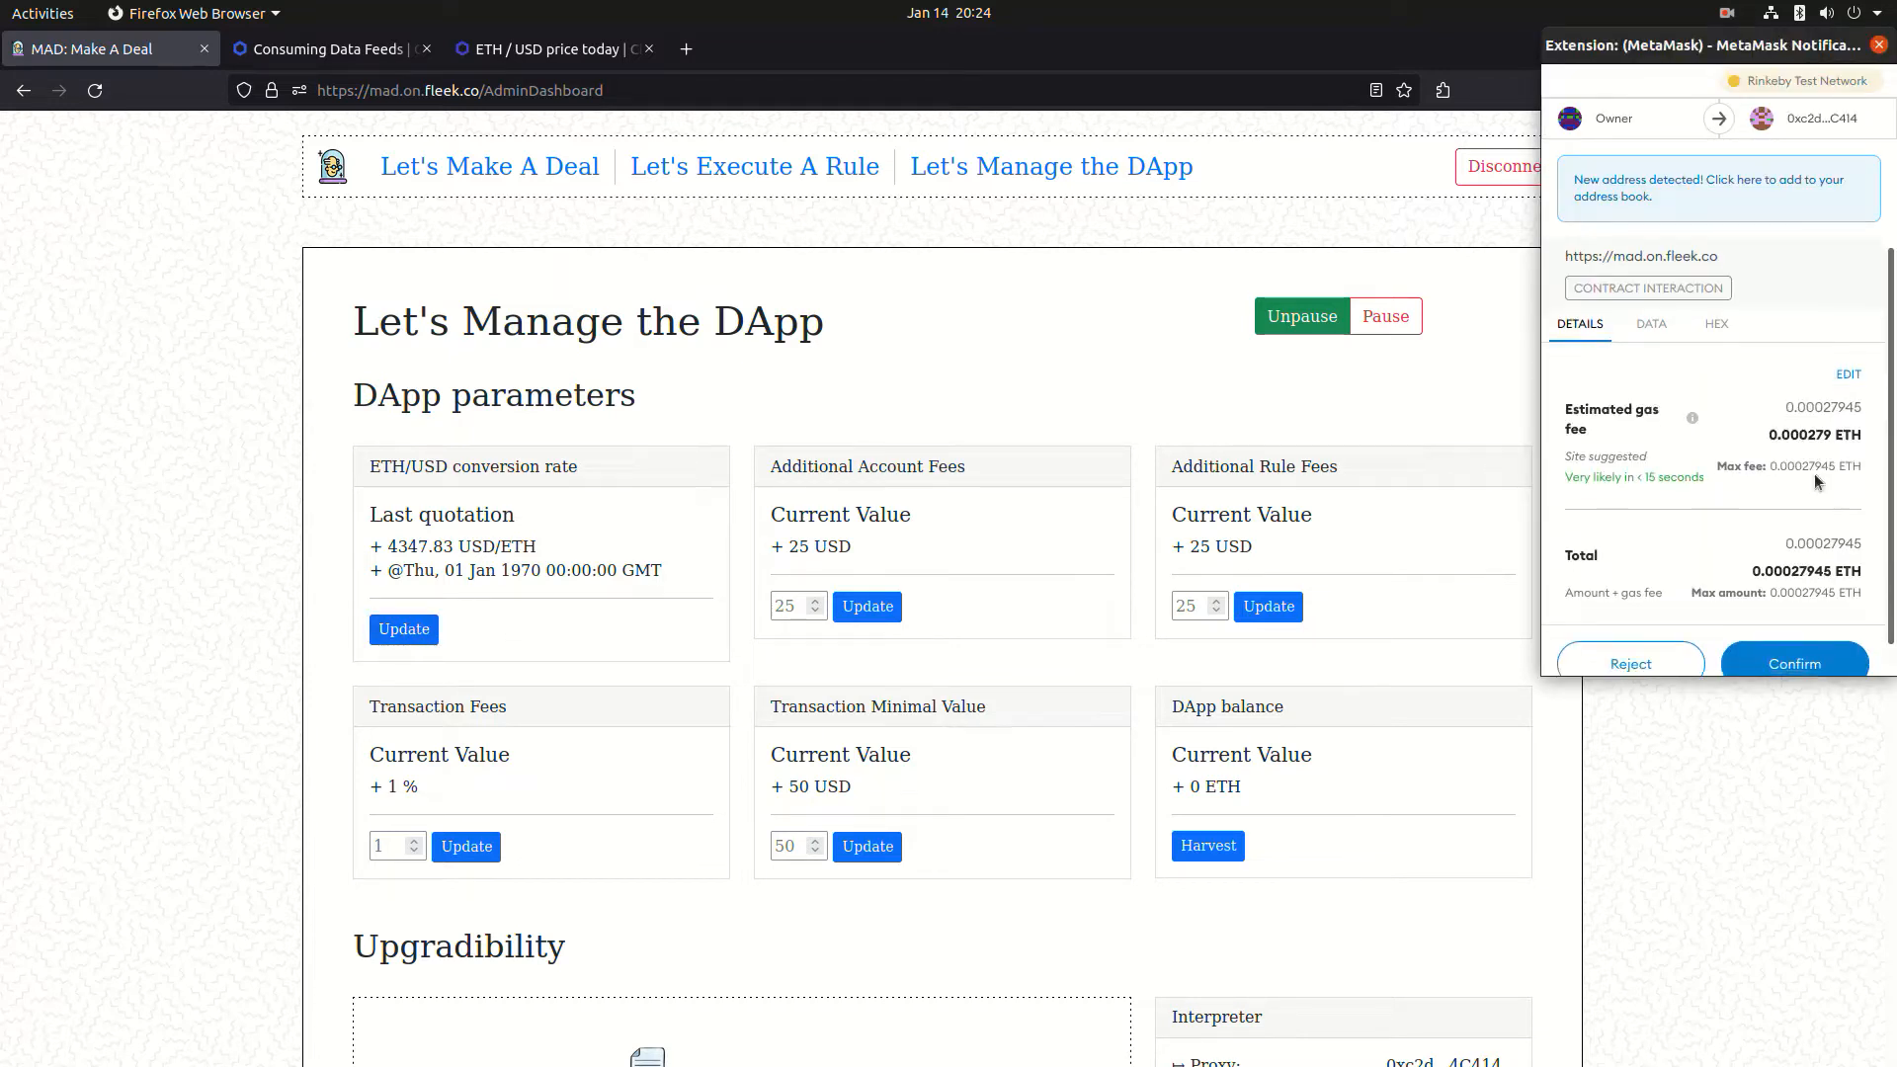
{"action": "scroll", "coordinate": [1814, 473], "scroll_direction": "down", "scroll_amount": 1}
{"action": "left_click", "coordinate": [1800, 636]}
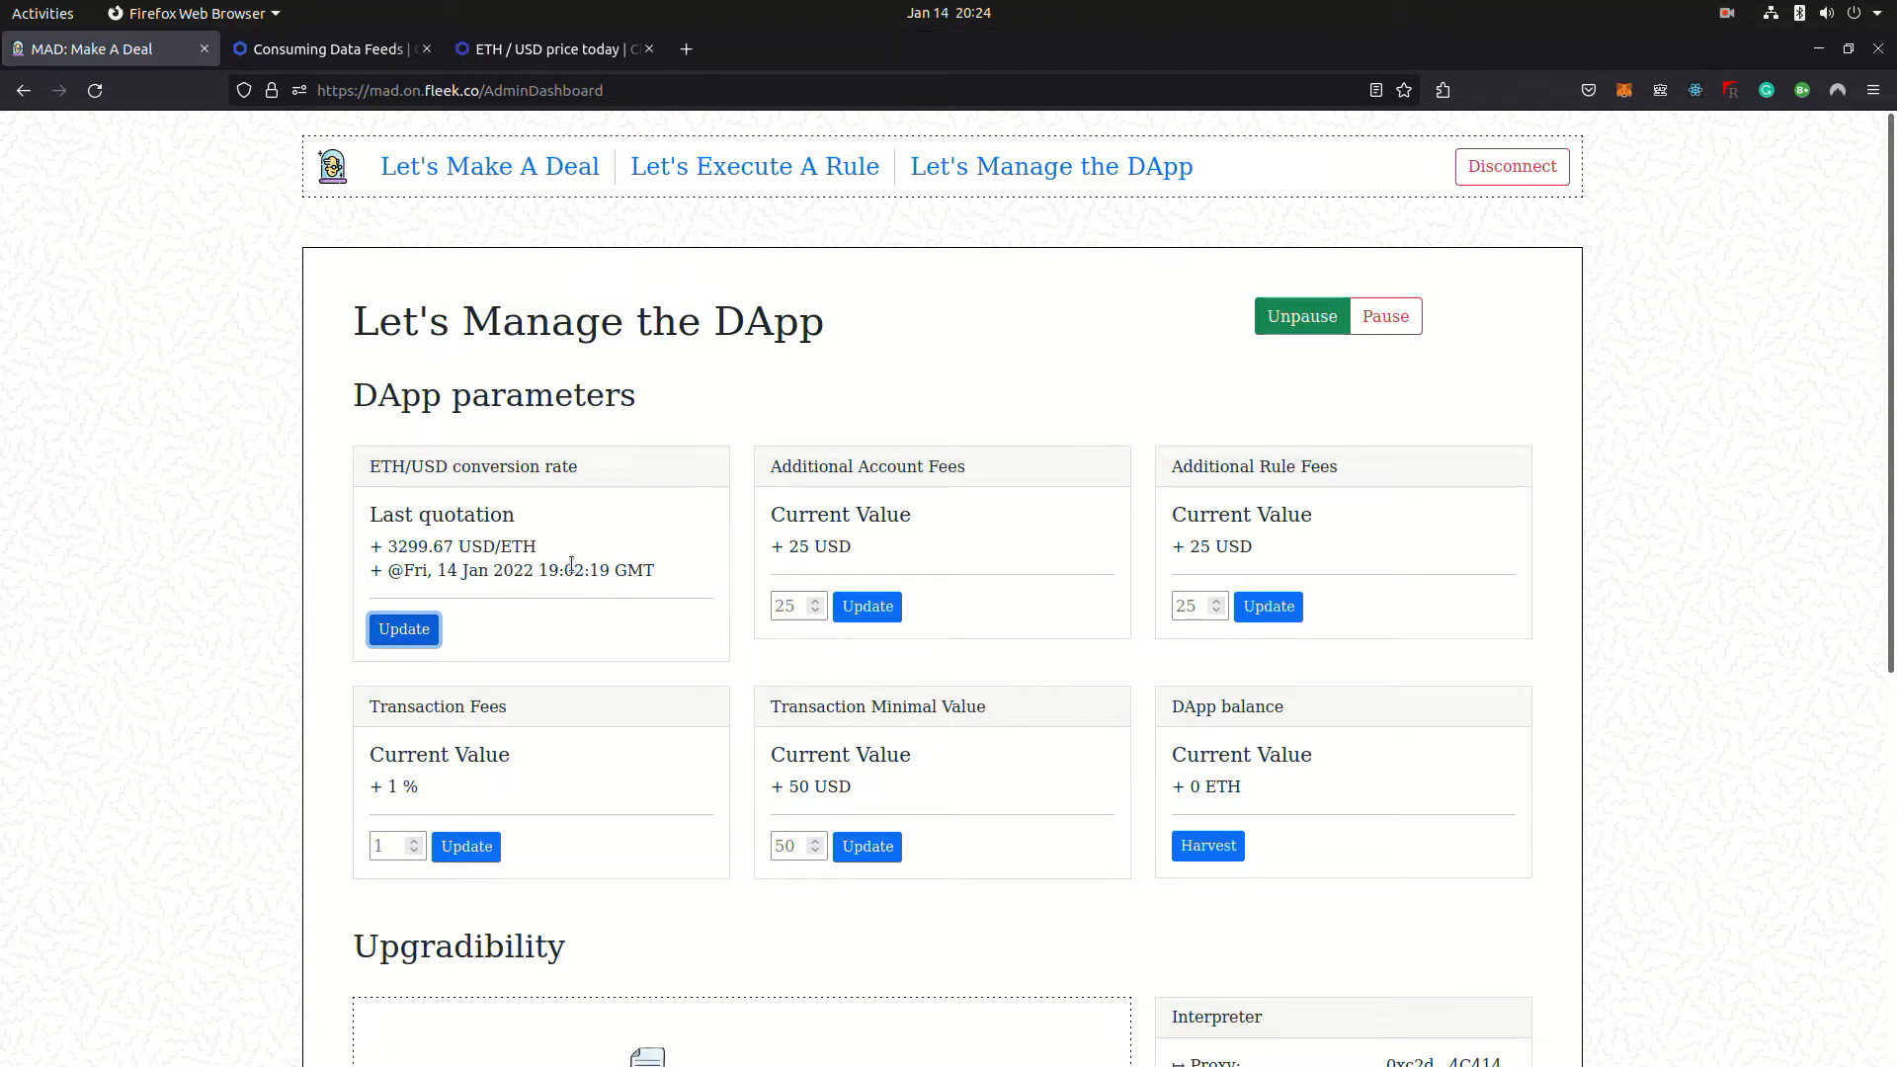
{"action": "left_click", "coordinate": [553, 166]}
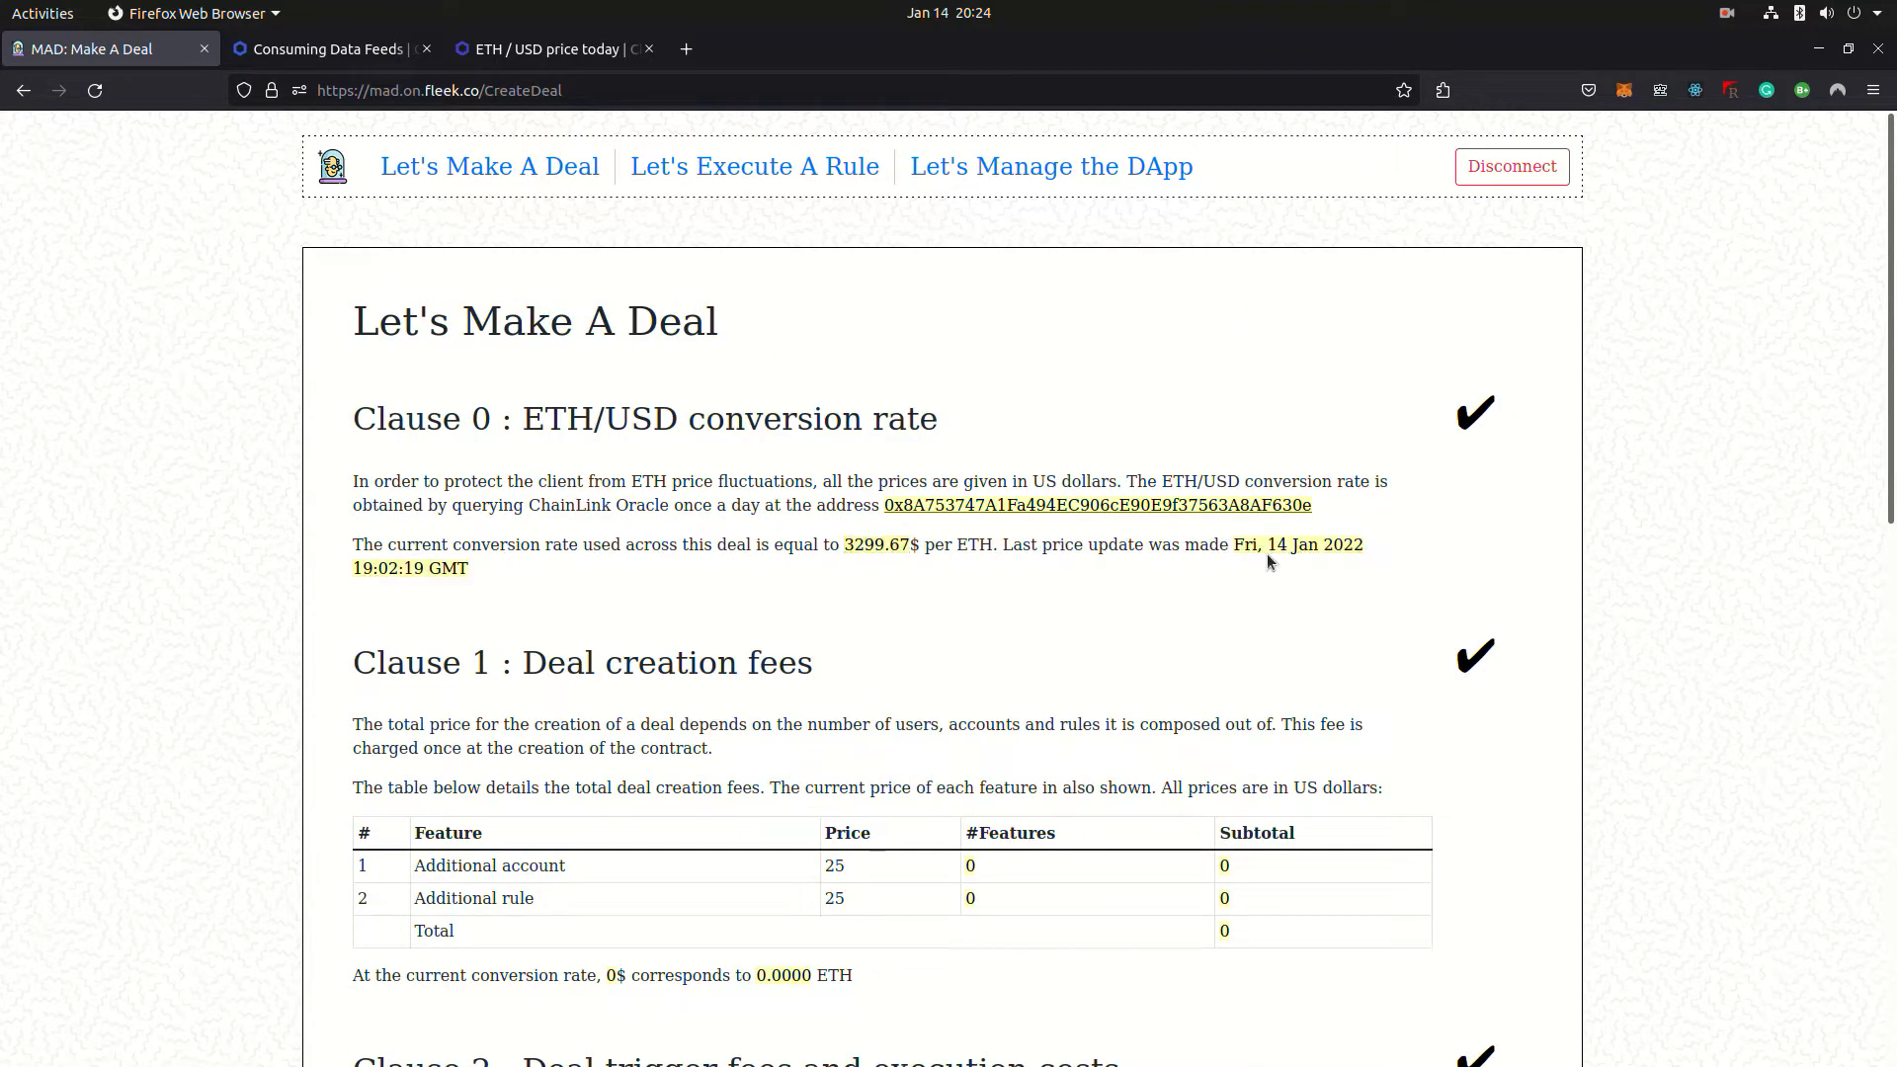
- View the oracle contract on Etherscan, the Chainlink data feed docs and ETH/USD feed, then return to MAD
{"action": "left_click", "coordinate": [1167, 511]}
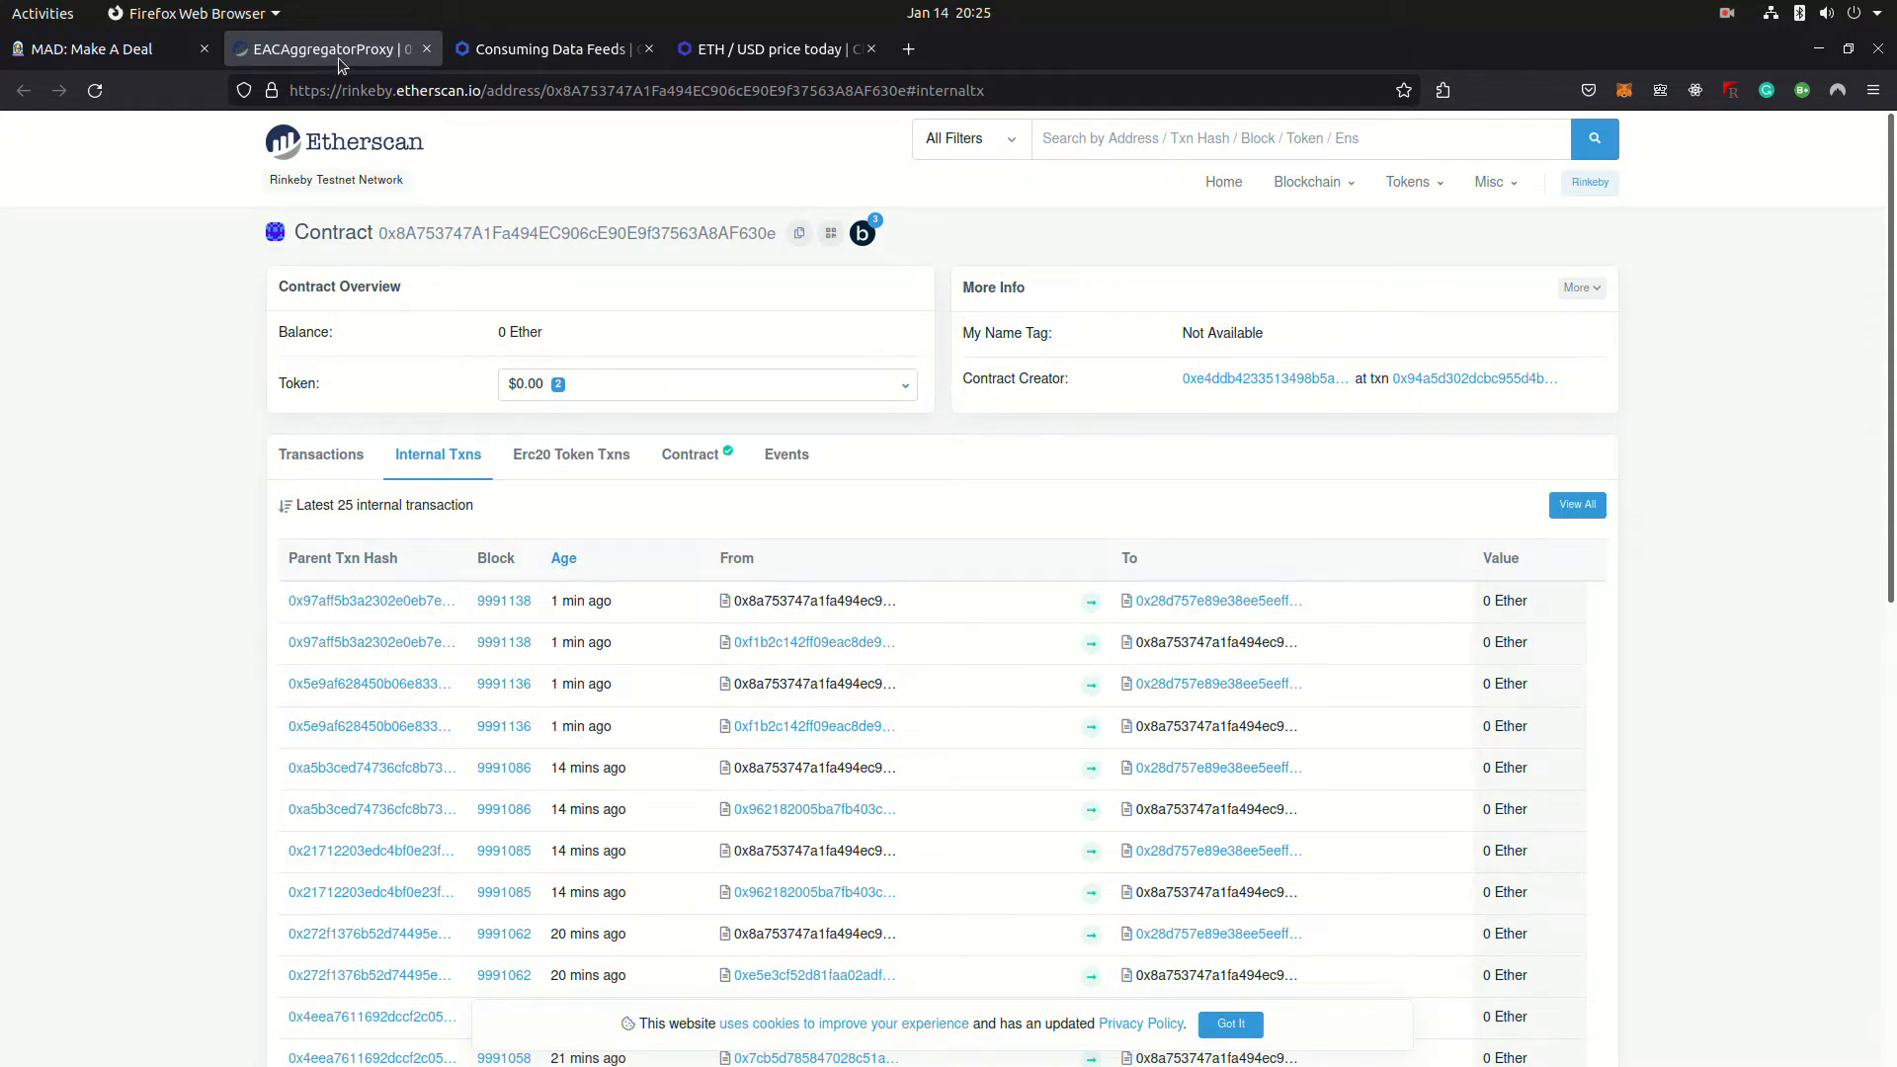
{"action": "left_click", "coordinate": [551, 49]}
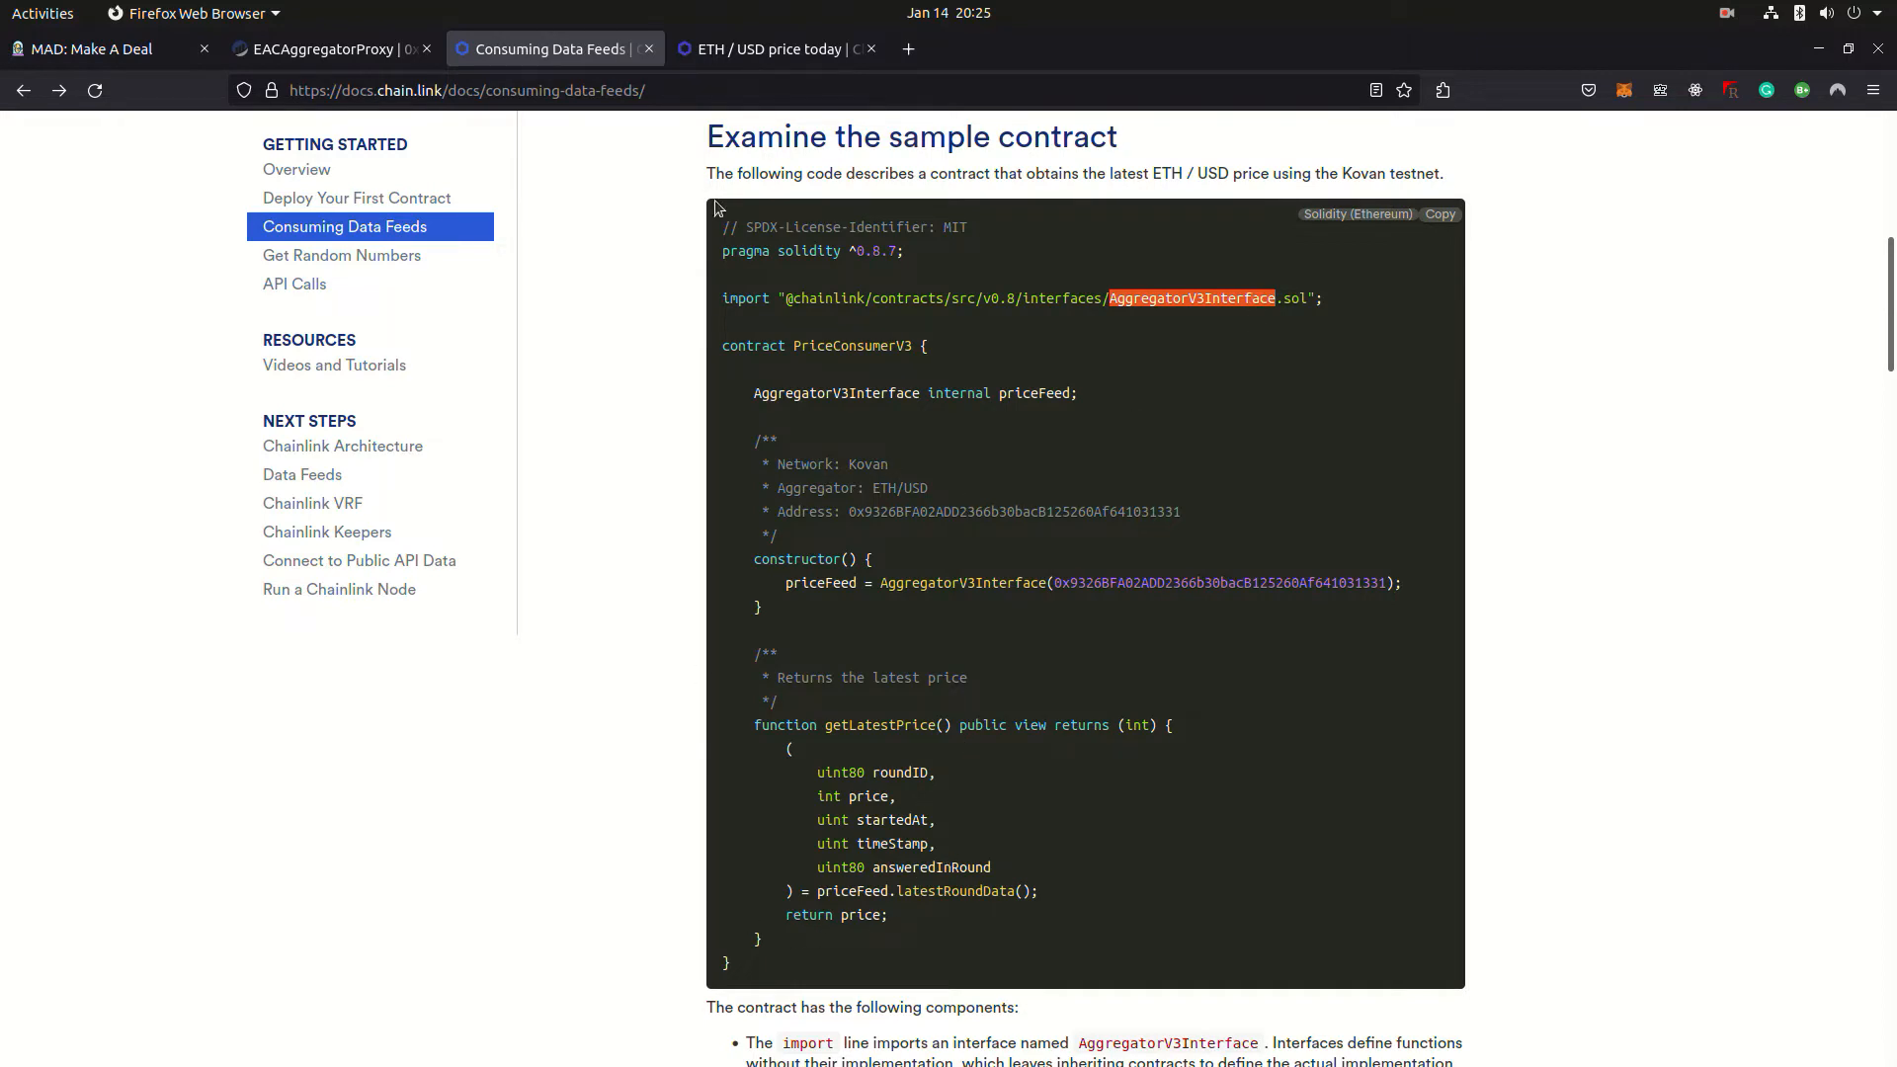
{"action": "left_click", "coordinate": [771, 49]}
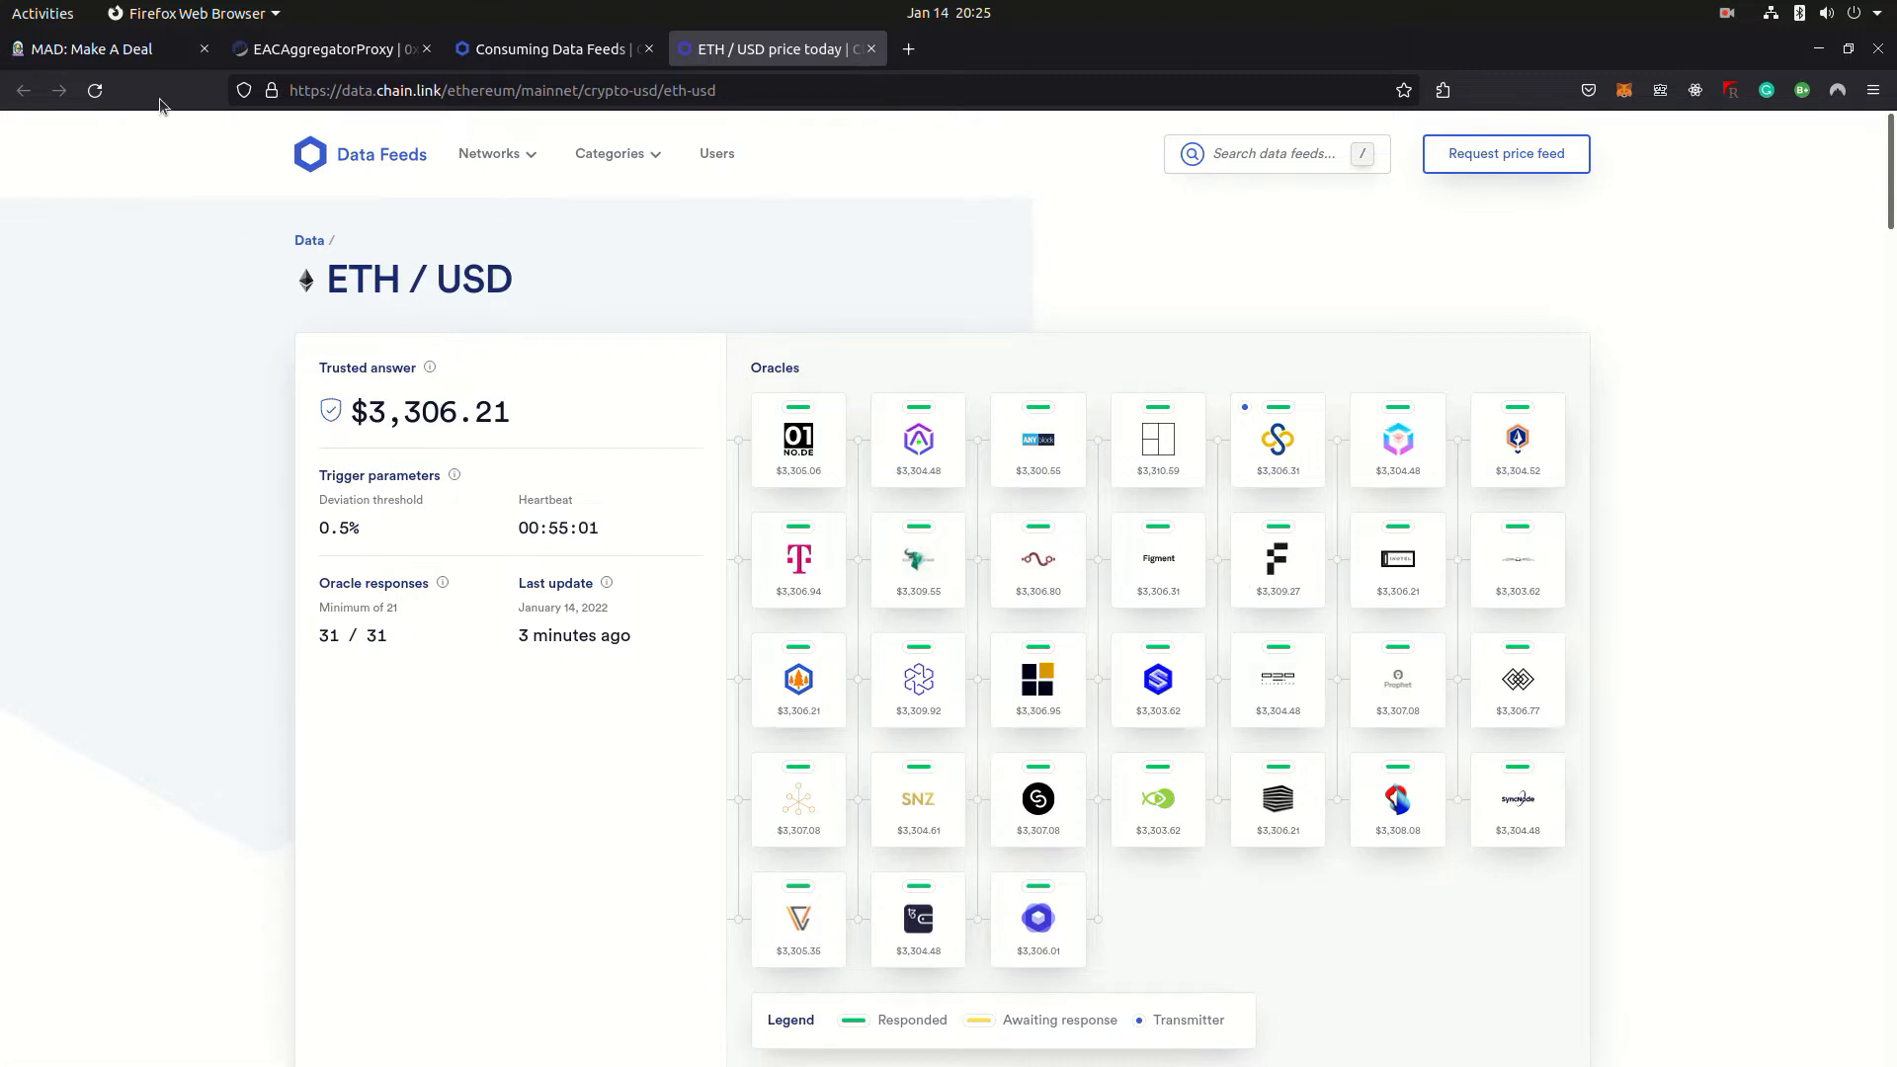
{"action": "left_click", "coordinate": [105, 49]}
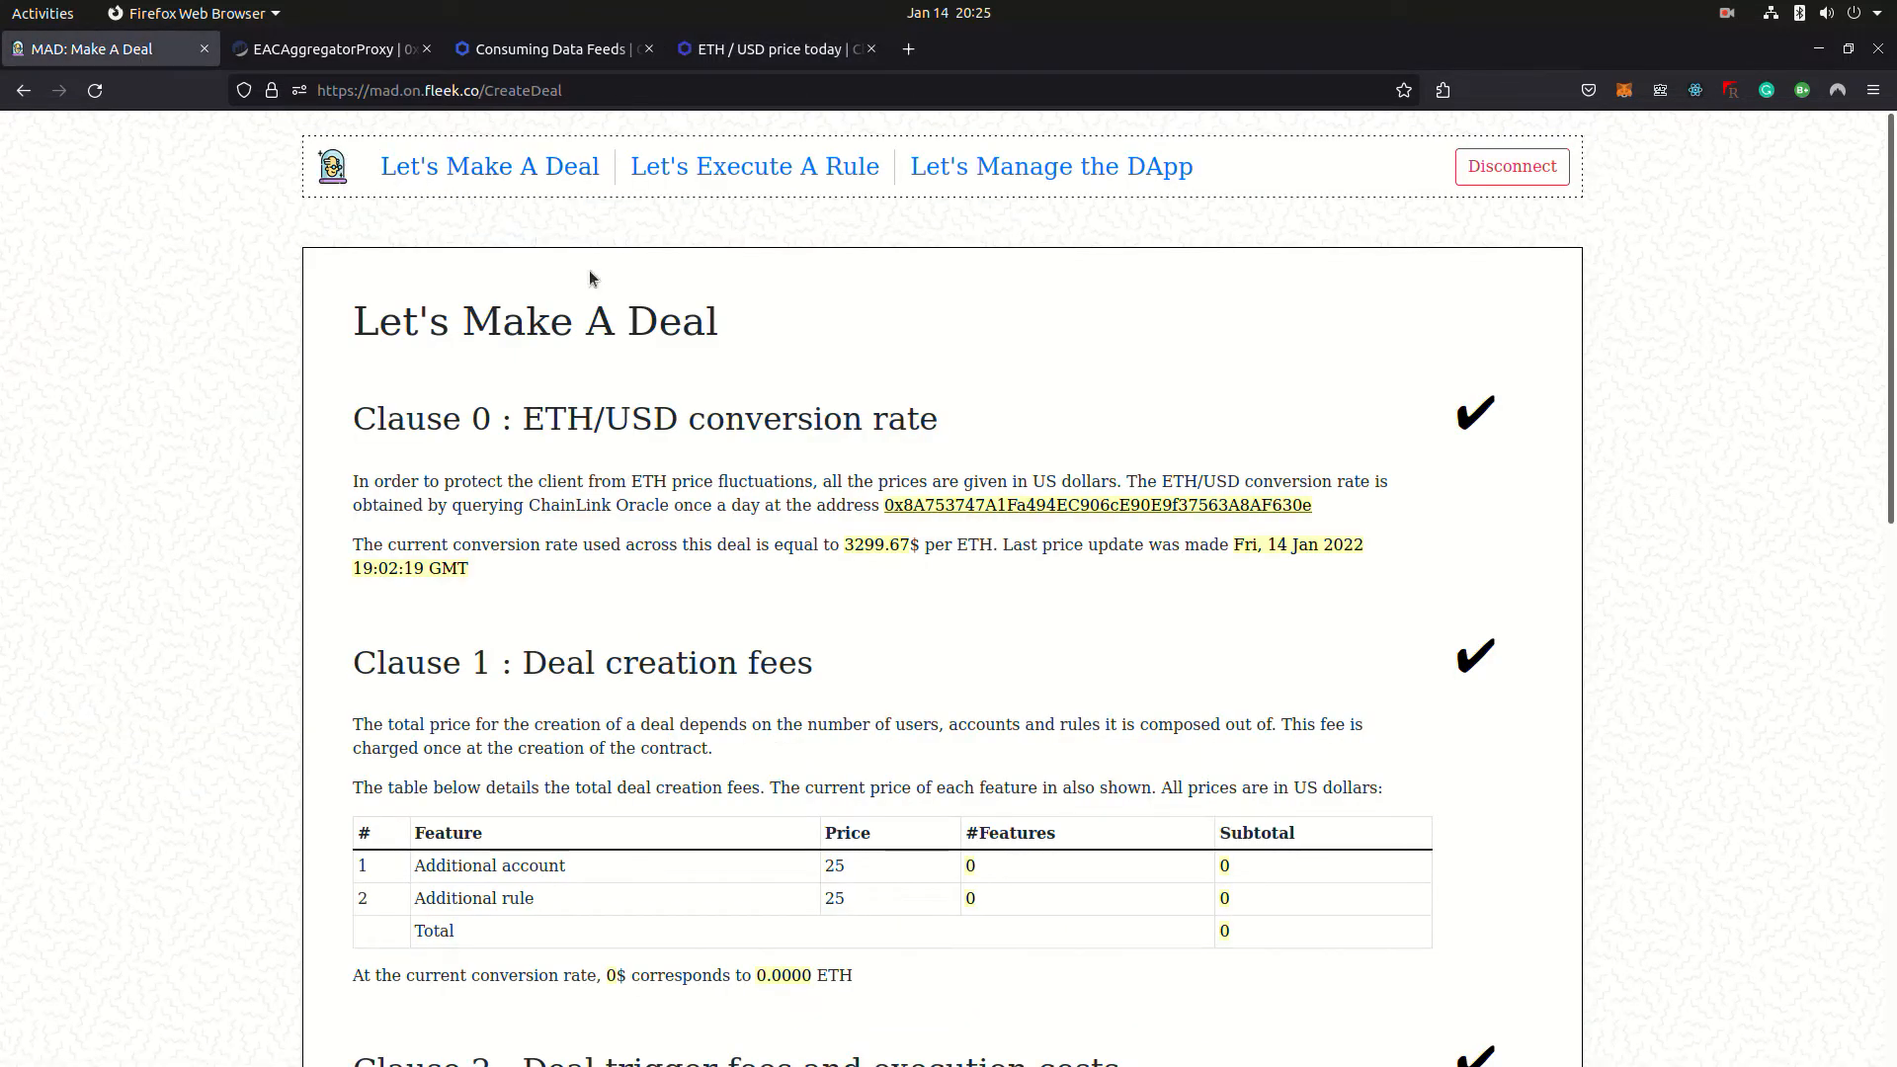
- Accept Clause 2 on trigger fees and Clause 3 on minimal transaction value
{"action": "double_click", "coordinate": [862, 547]}
{"action": "left_click", "coordinate": [807, 512]}
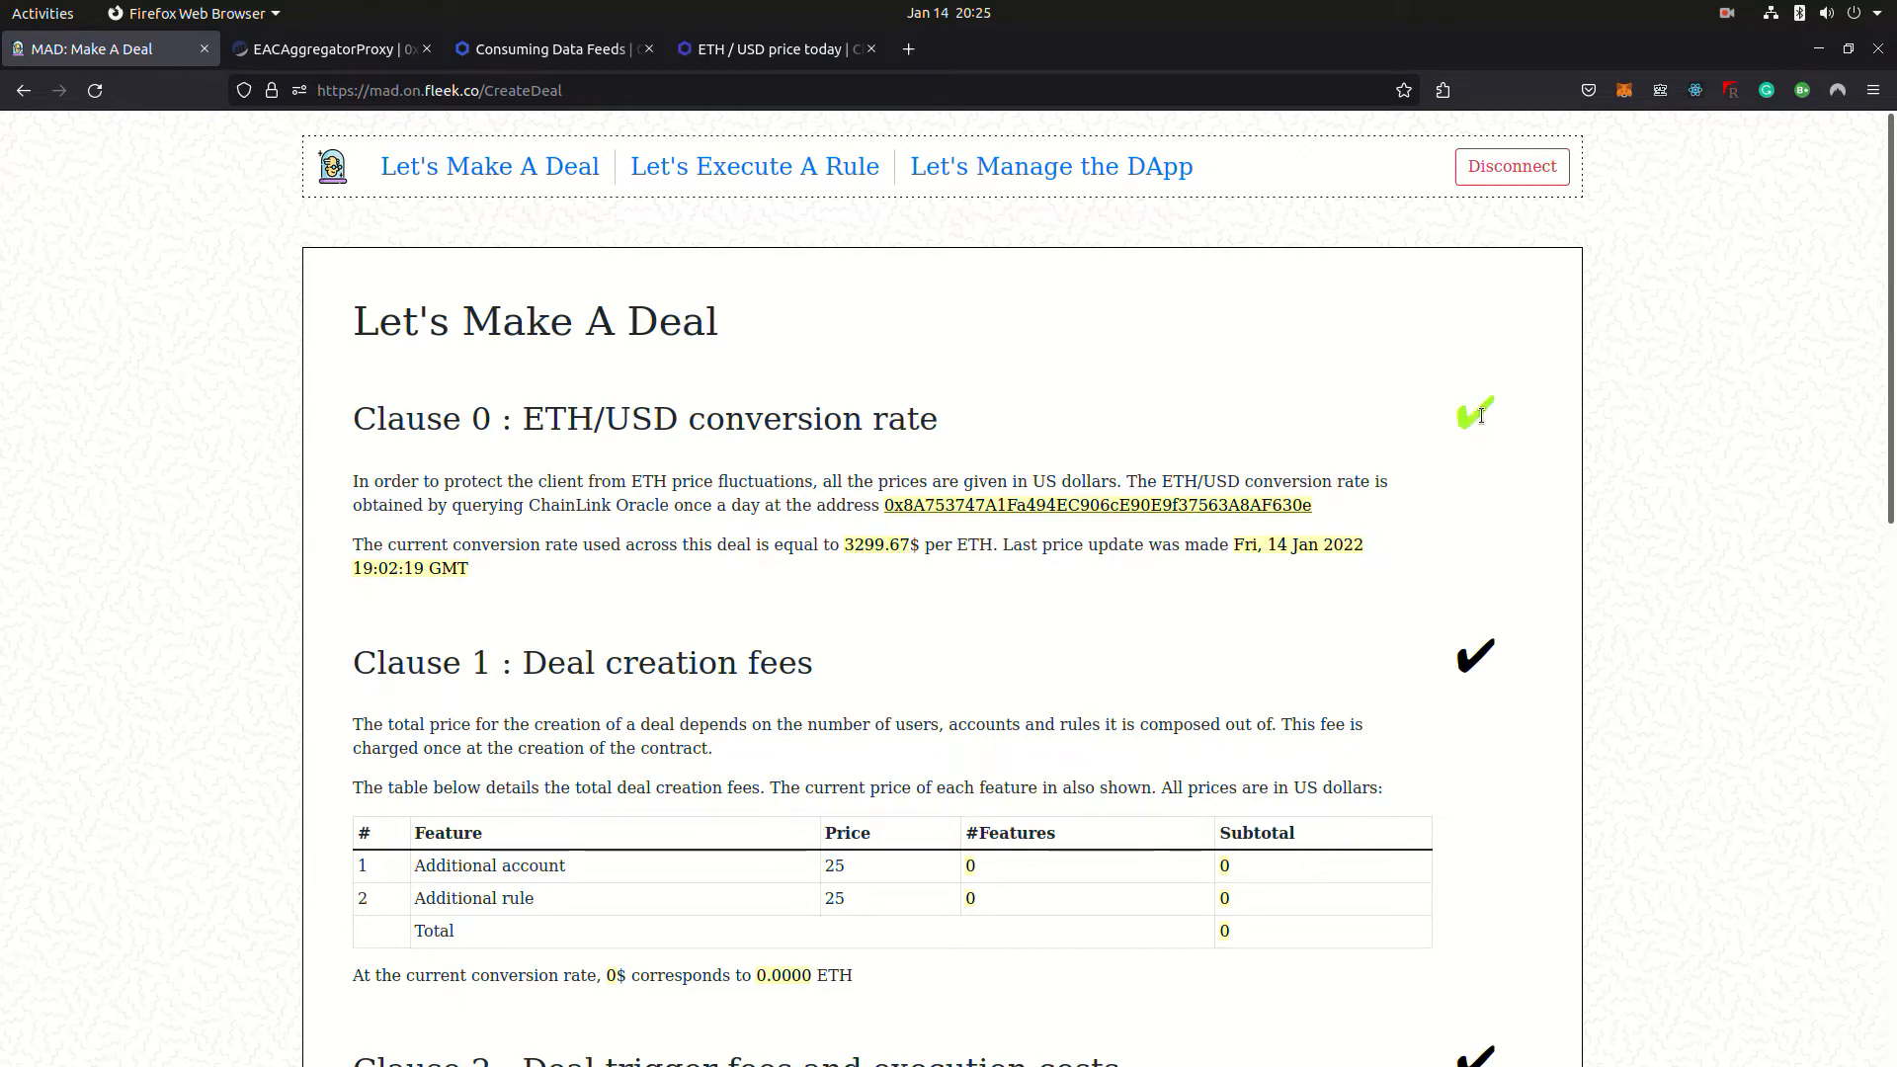
{"action": "scroll", "coordinate": [1481, 415], "scroll_direction": "down", "scroll_amount": 1}
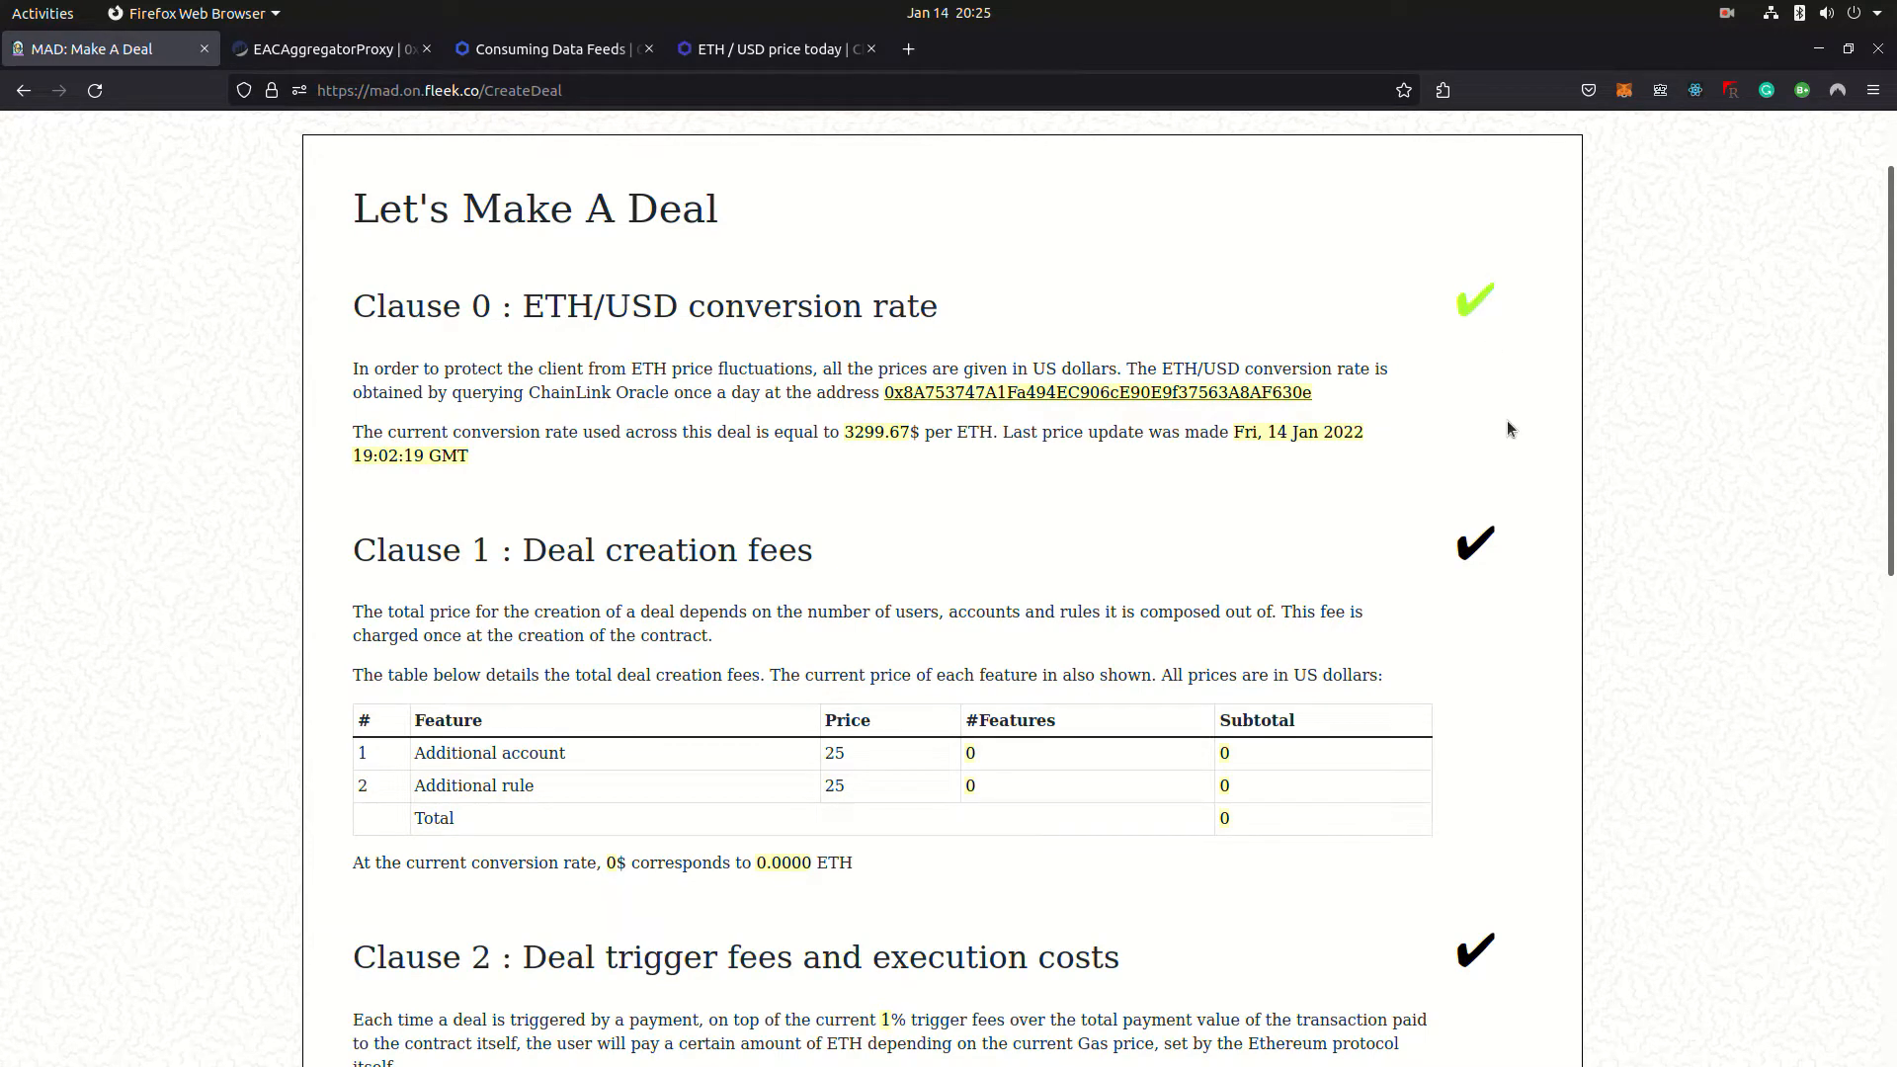
{"action": "scroll", "coordinate": [1510, 438], "scroll_direction": "down", "scroll_amount": 1}
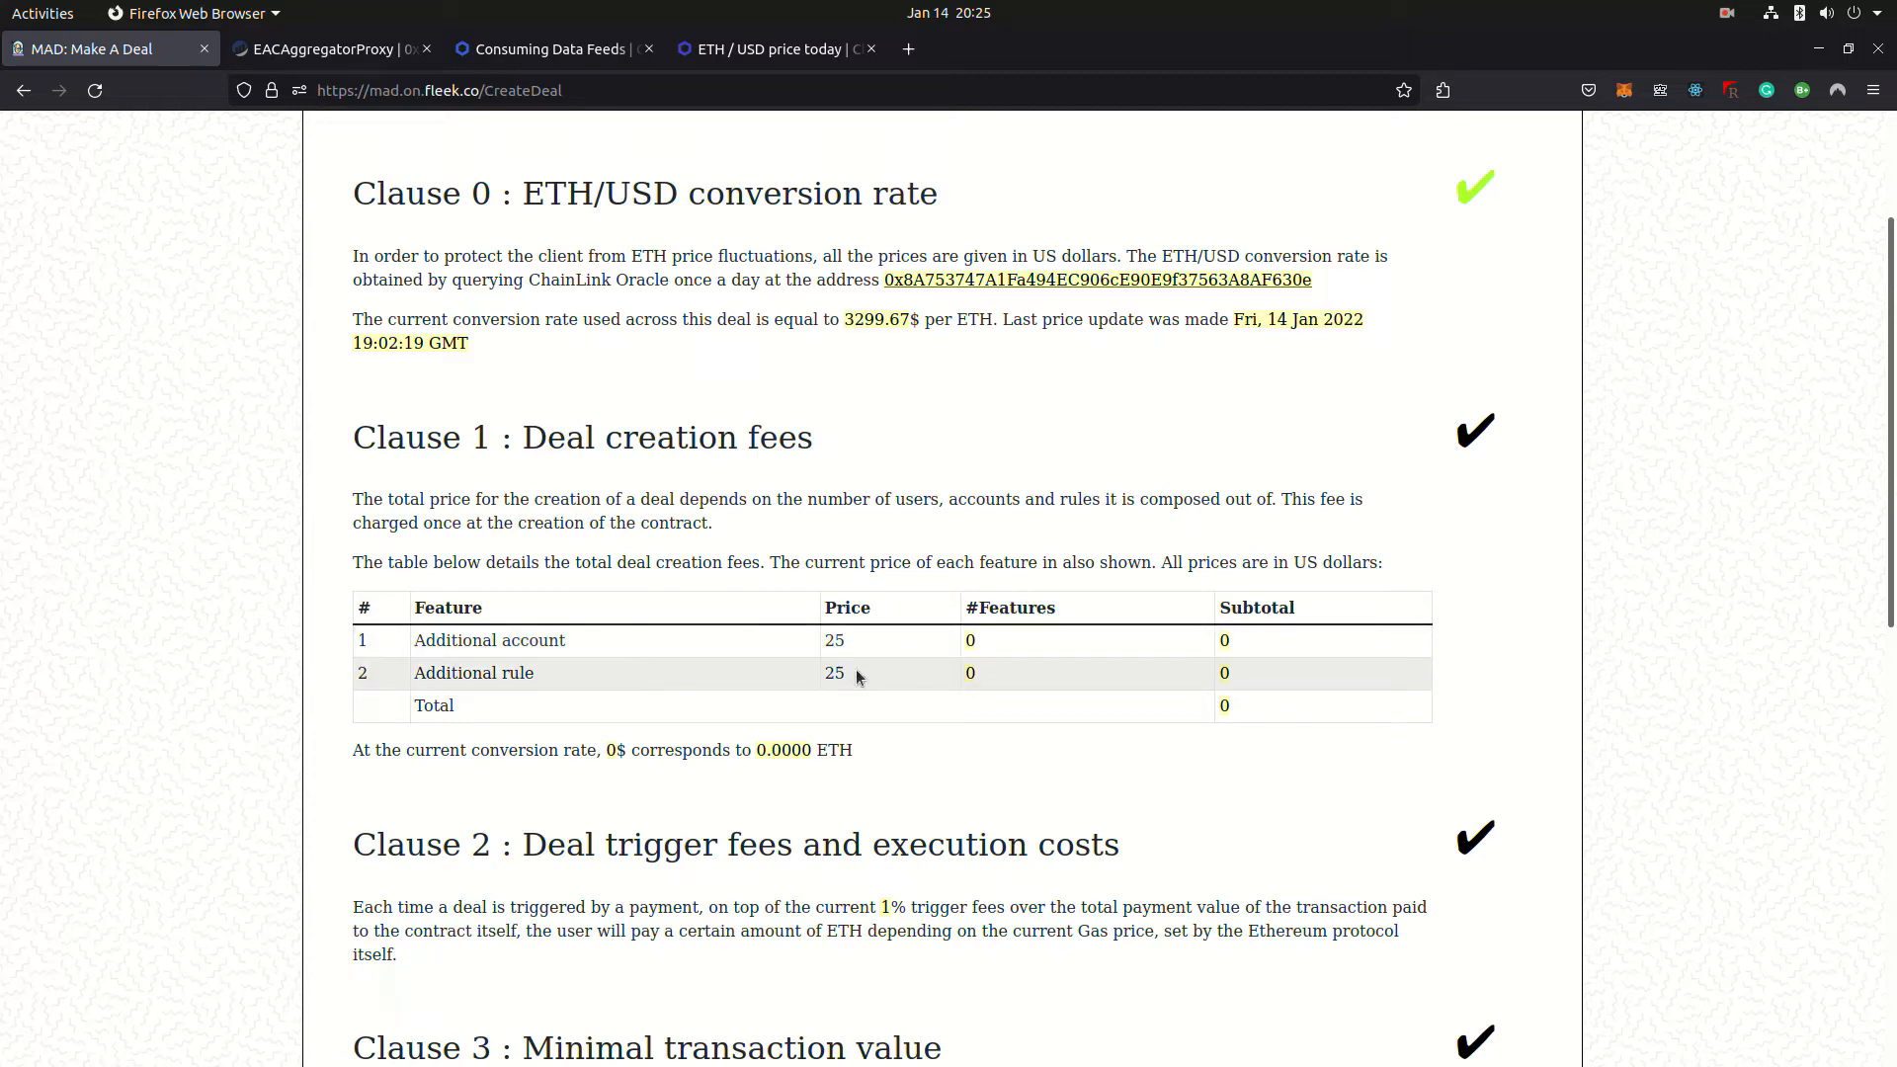
{"action": "scroll", "coordinate": [857, 676], "scroll_direction": "down", "scroll_amount": 4}
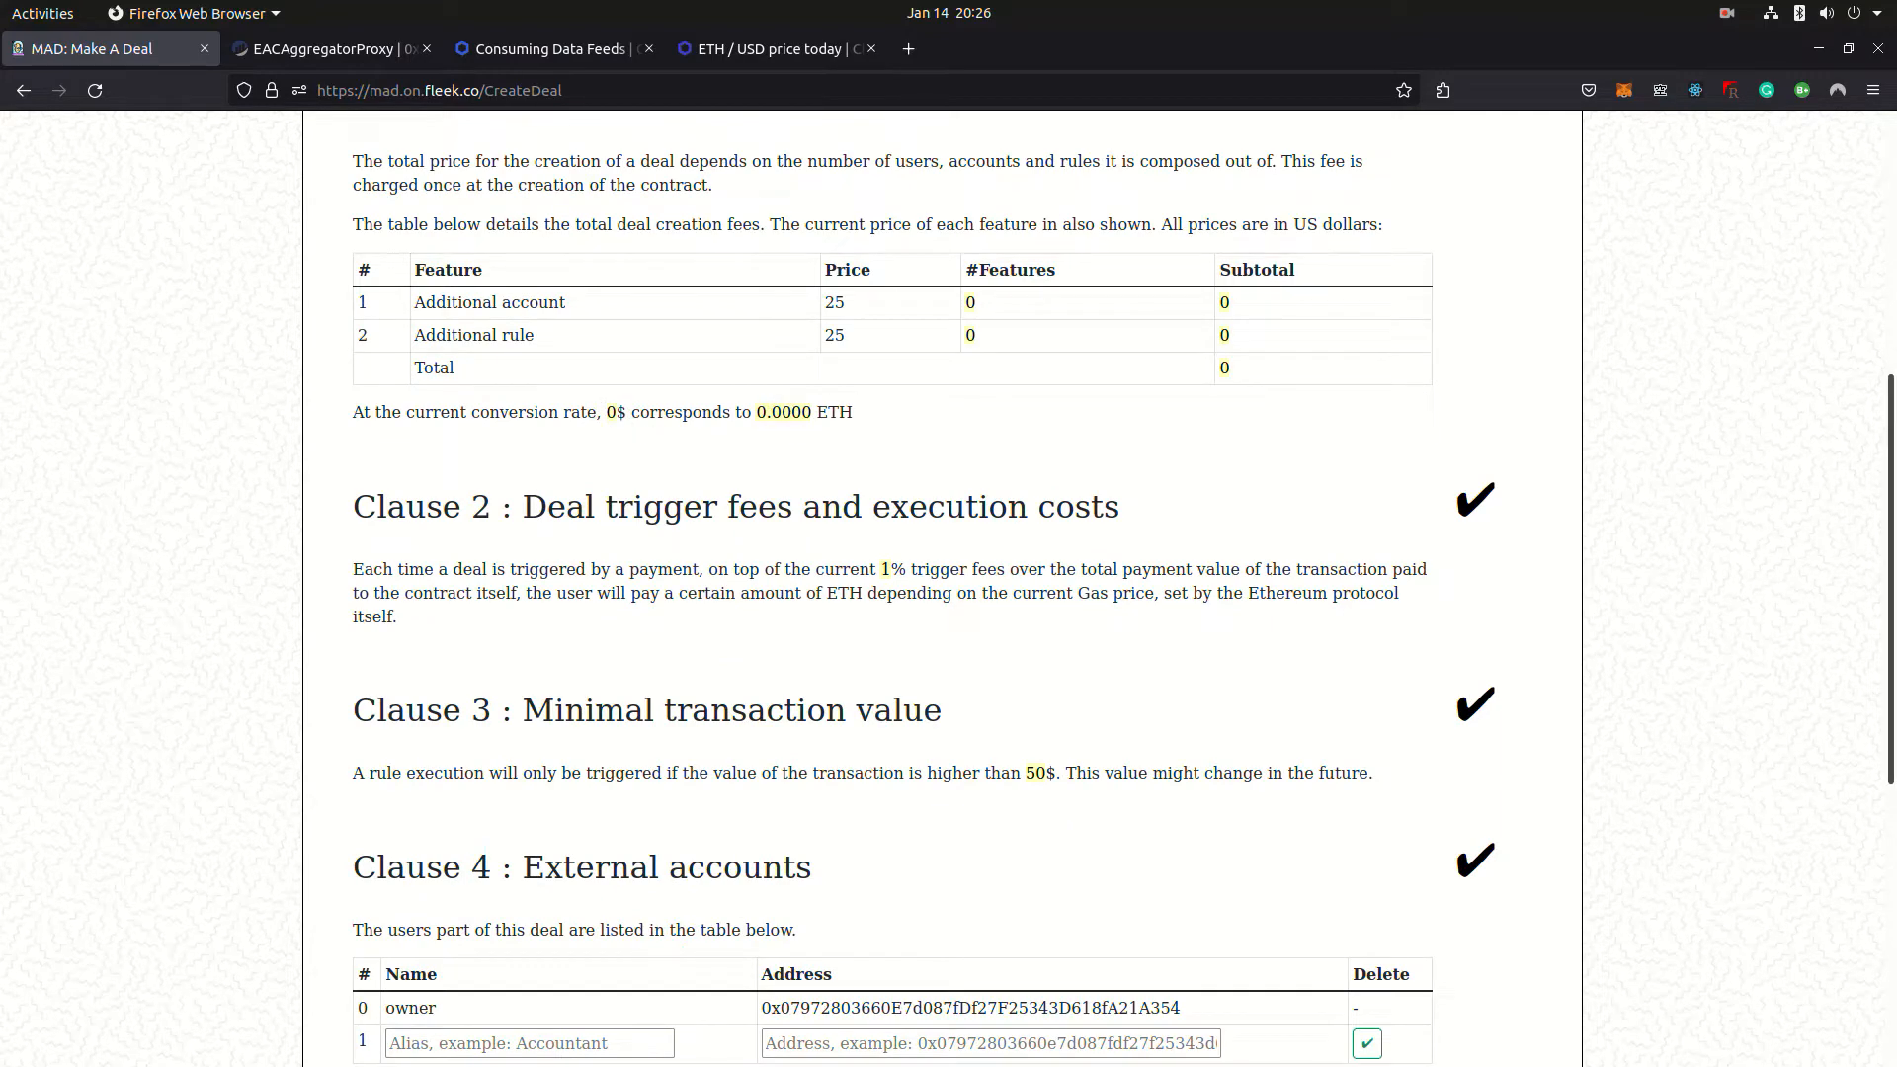
{"action": "scroll", "coordinate": [1258, 488], "scroll_direction": "down", "scroll_amount": 4}
{"action": "scroll", "coordinate": [1257, 488], "scroll_direction": "down", "scroll_amount": 3}
{"action": "scroll", "coordinate": [1257, 488], "scroll_direction": "down", "scroll_amount": 1}
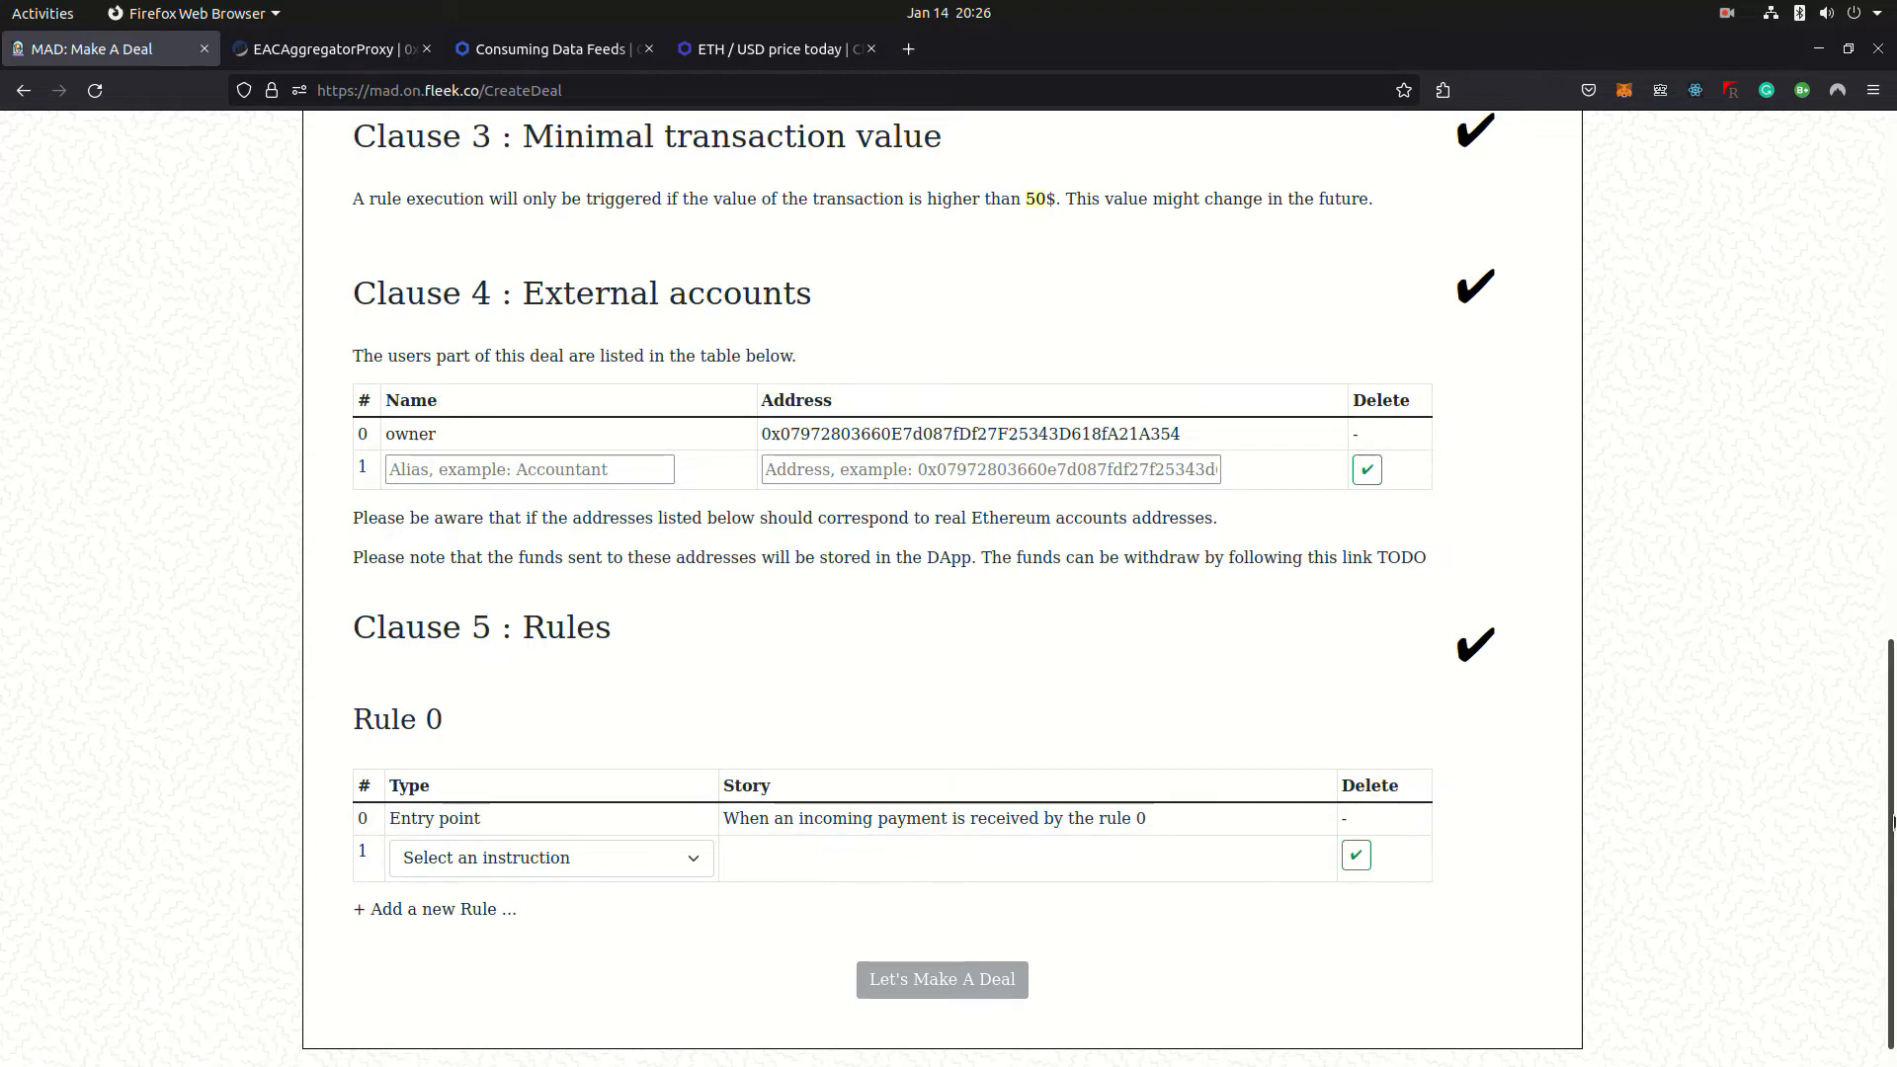
{"action": "scroll", "coordinate": [1204, 811], "scroll_direction": "up", "scroll_amount": 1}
{"action": "scroll", "coordinate": [1203, 593], "scroll_direction": "up", "scroll_amount": 2}
{"action": "scroll", "coordinate": [1204, 593], "scroll_direction": "up", "scroll_amount": 1}
{"action": "scroll", "coordinate": [1204, 594], "scroll_direction": "up", "scroll_amount": 1}
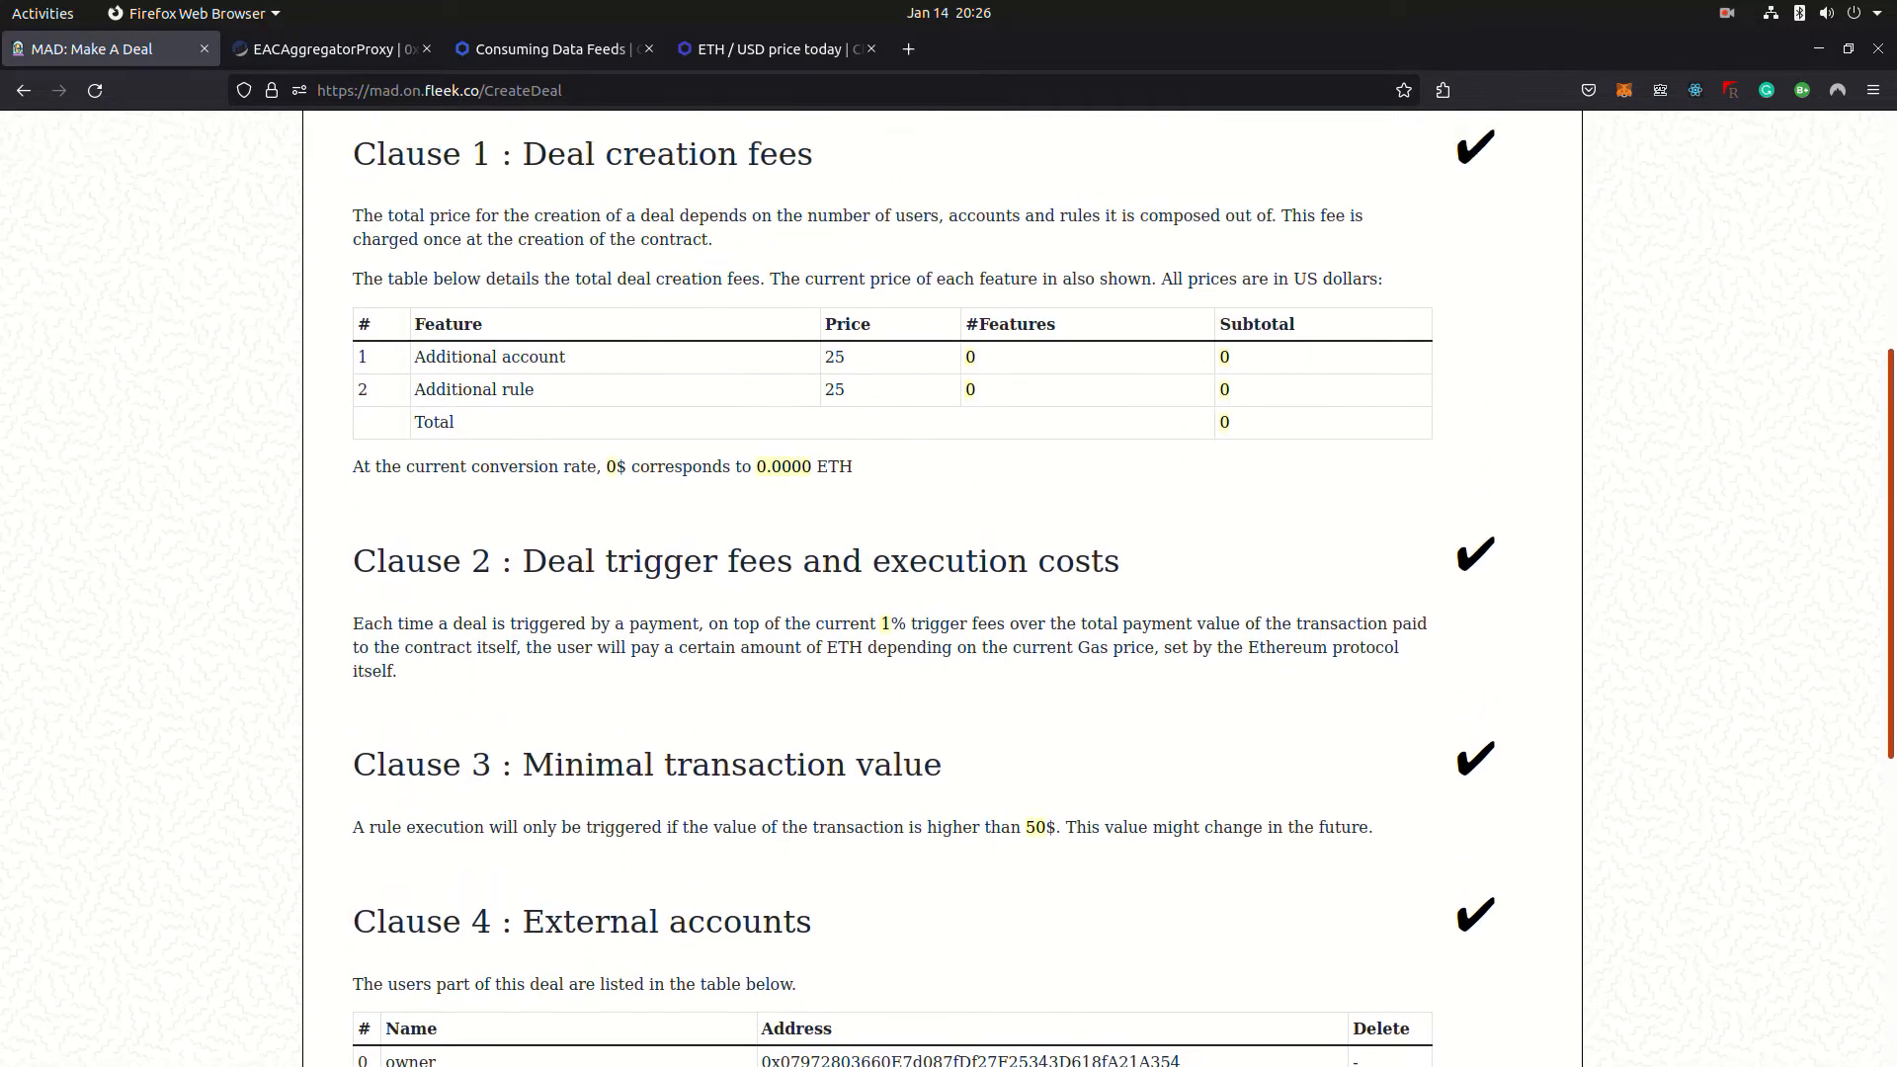
{"action": "scroll", "coordinate": [1203, 594], "scroll_direction": "up", "scroll_amount": 1}
{"action": "scroll", "coordinate": [1203, 593], "scroll_direction": "up", "scroll_amount": 1}
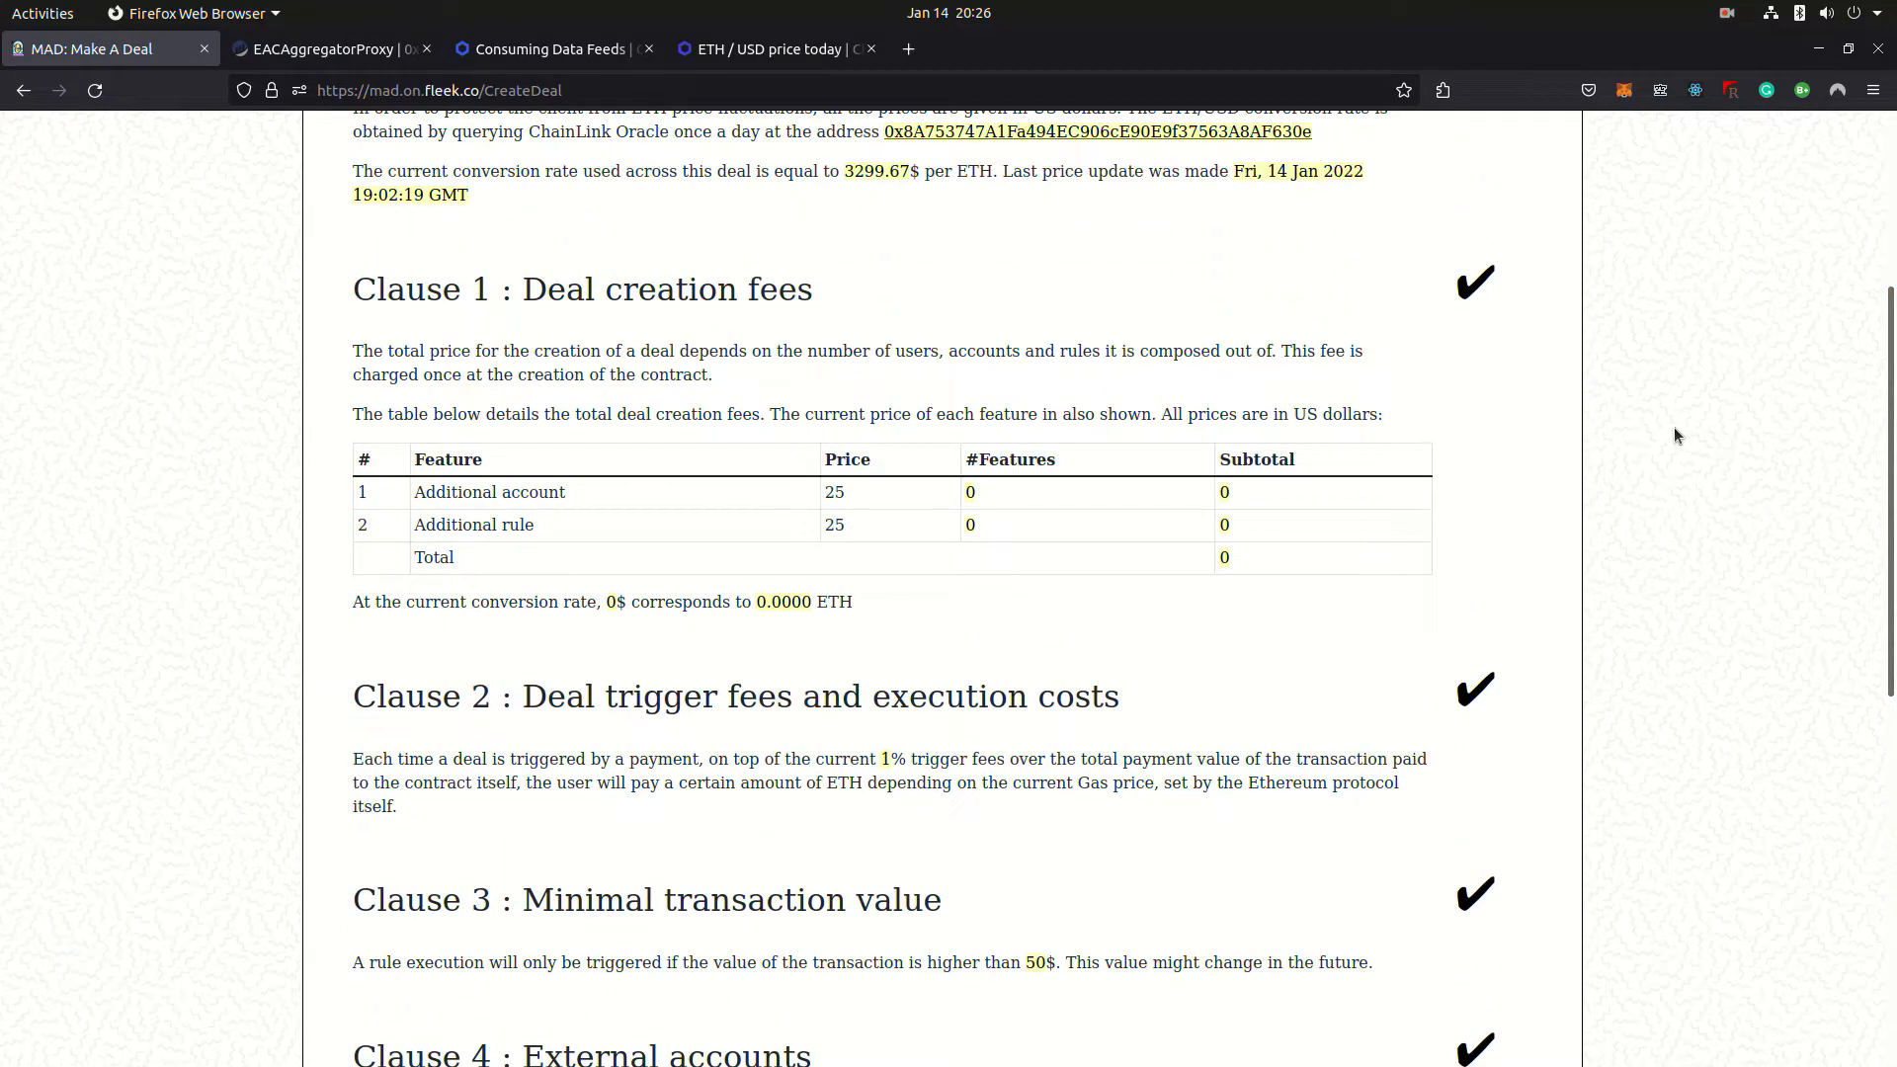
{"action": "scroll", "coordinate": [1644, 478], "scroll_direction": "down", "scroll_amount": 1}
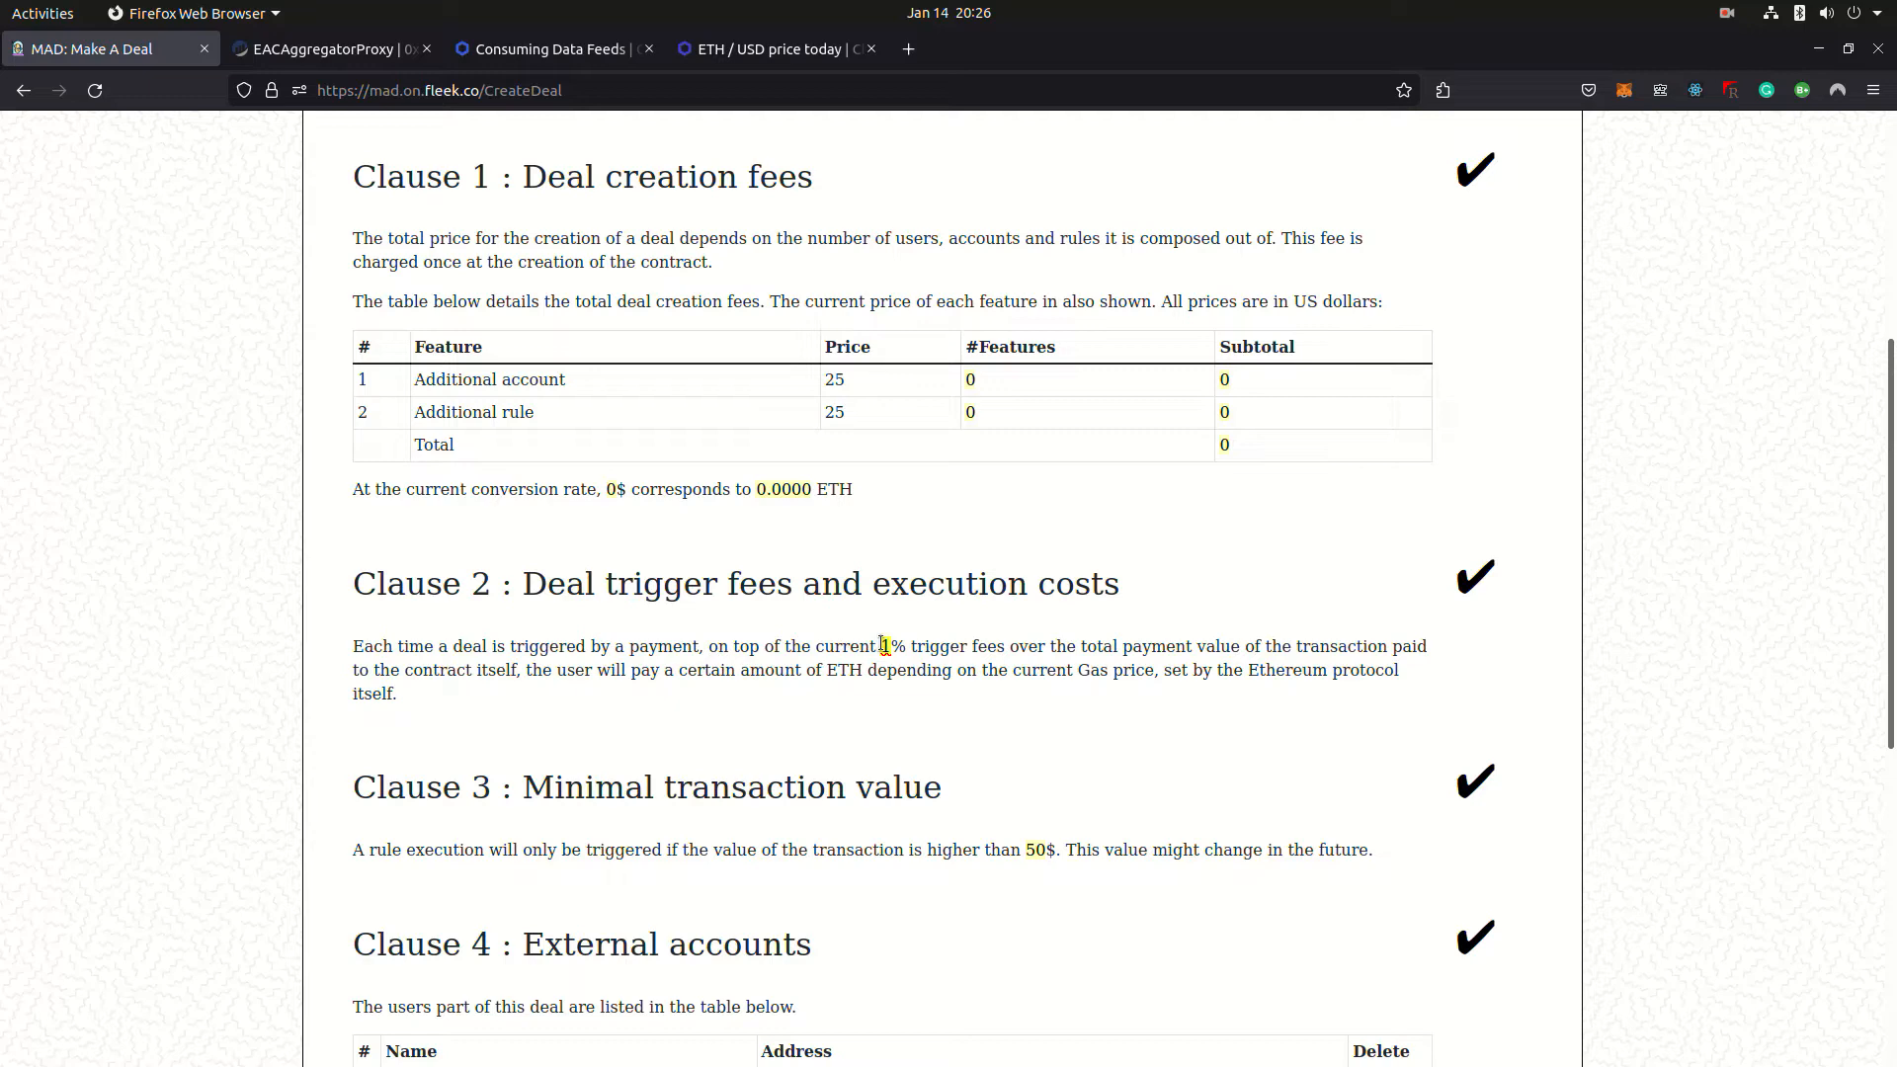
{"action": "left_click", "coordinate": [1471, 581]}
{"action": "scroll", "coordinate": [1332, 724], "scroll_direction": "down", "scroll_amount": 3}
{"action": "scroll", "coordinate": [1306, 732], "scroll_direction": "down", "scroll_amount": 1}
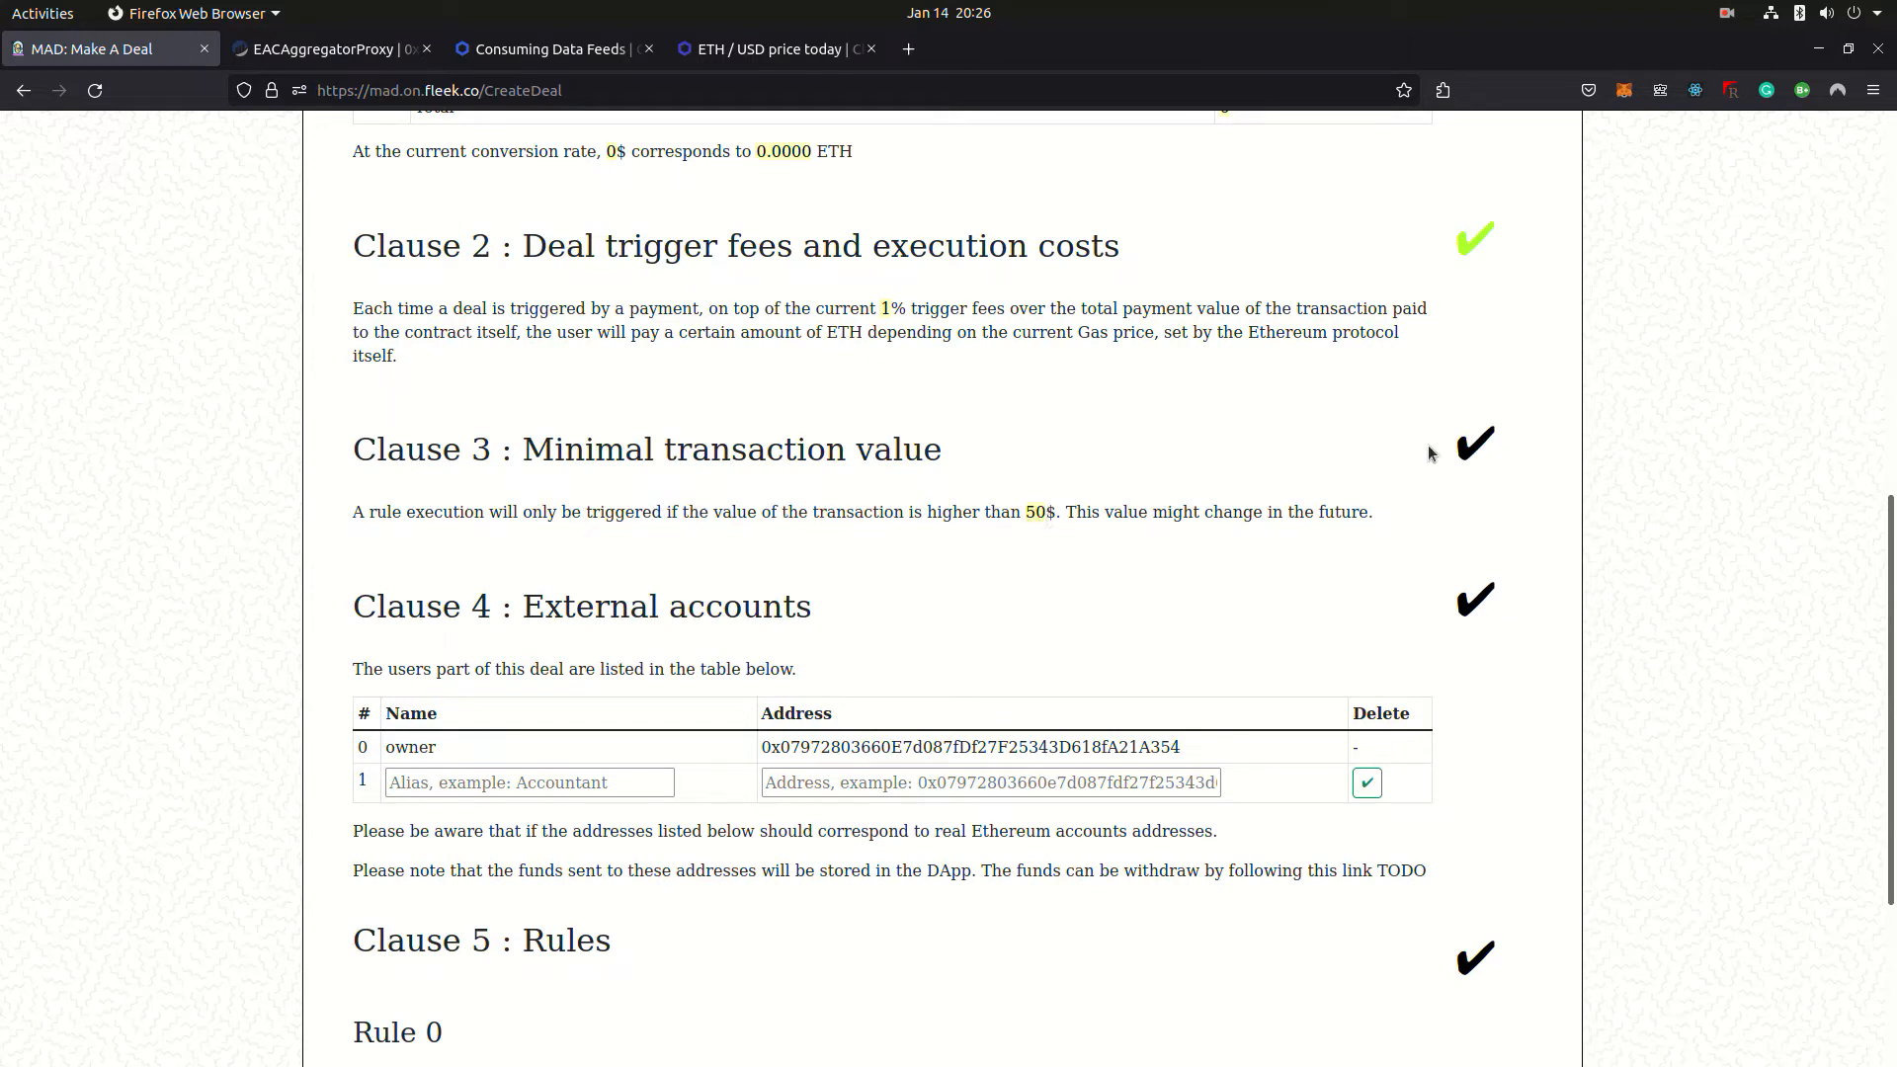
{"action": "left_click", "coordinate": [1473, 443]}
{"action": "scroll", "coordinate": [1304, 615], "scroll_direction": "down", "scroll_amount": 1}
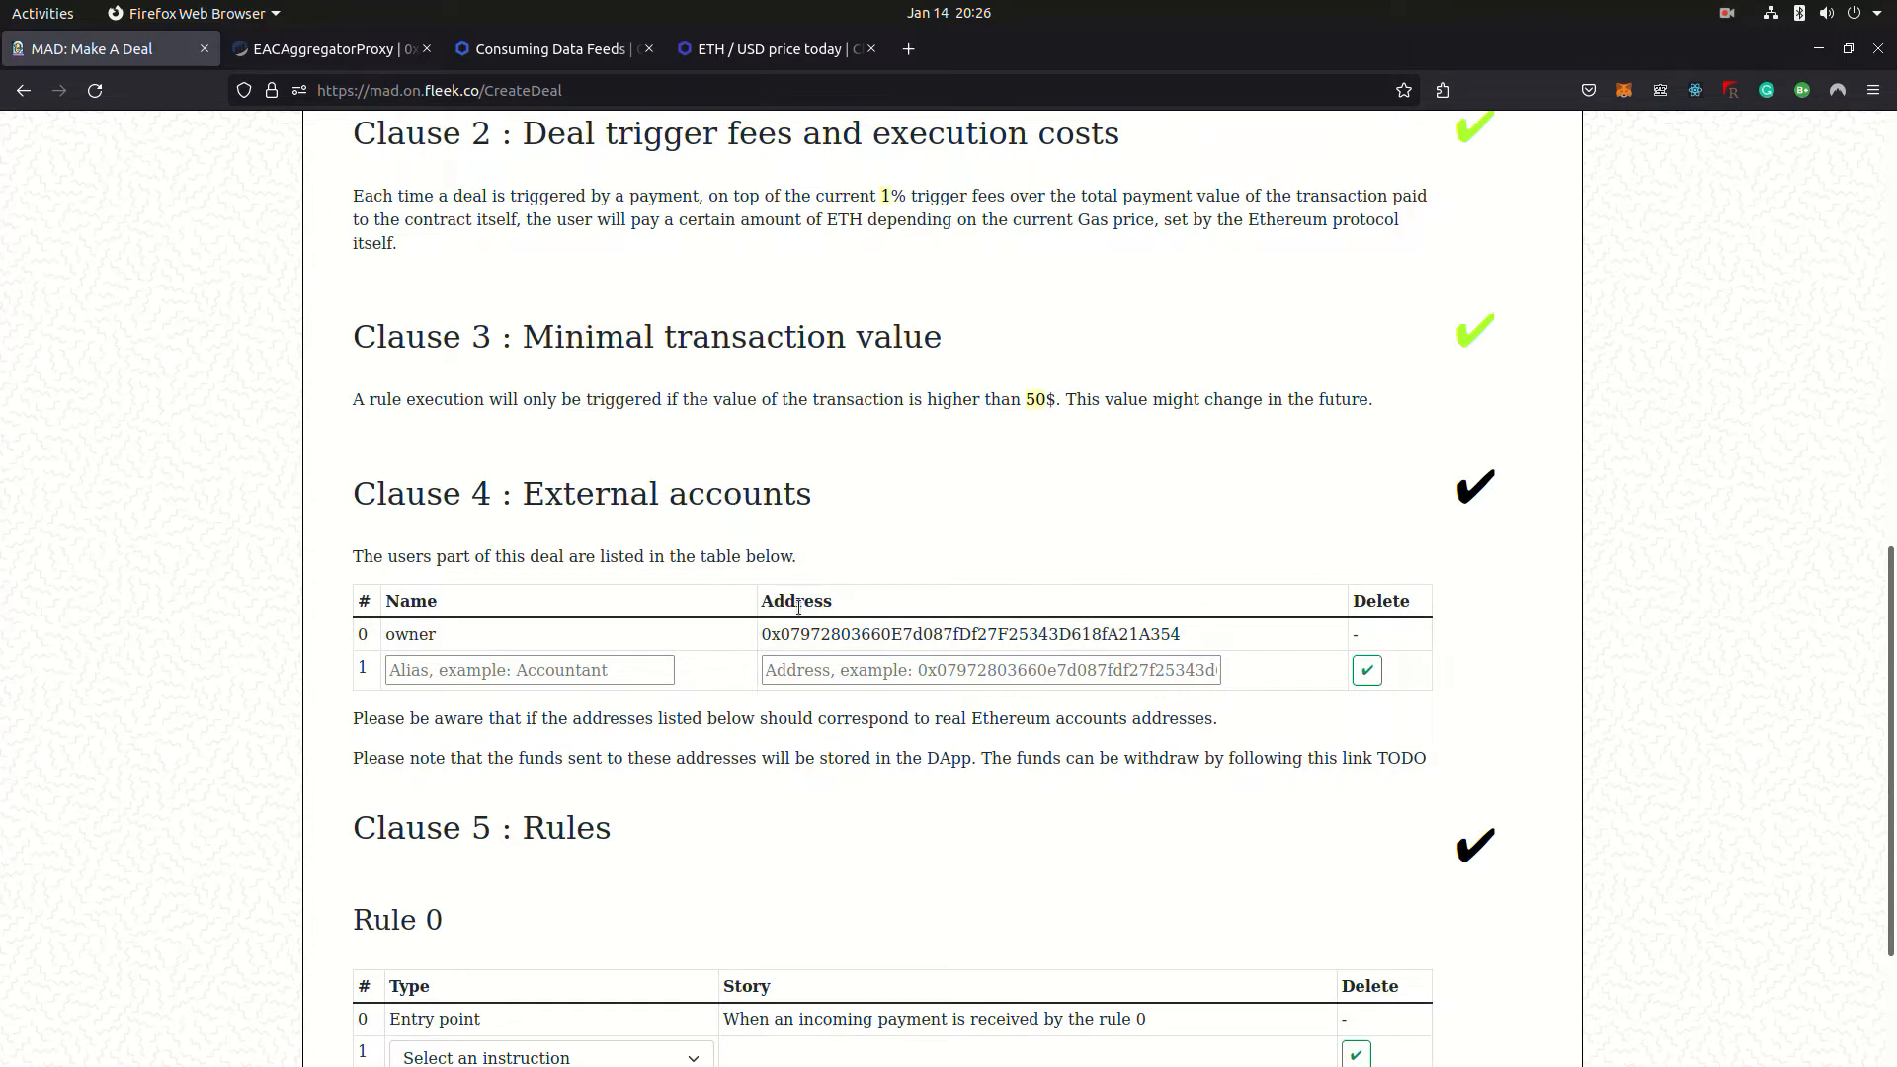
{"action": "double_click", "coordinate": [949, 633]}
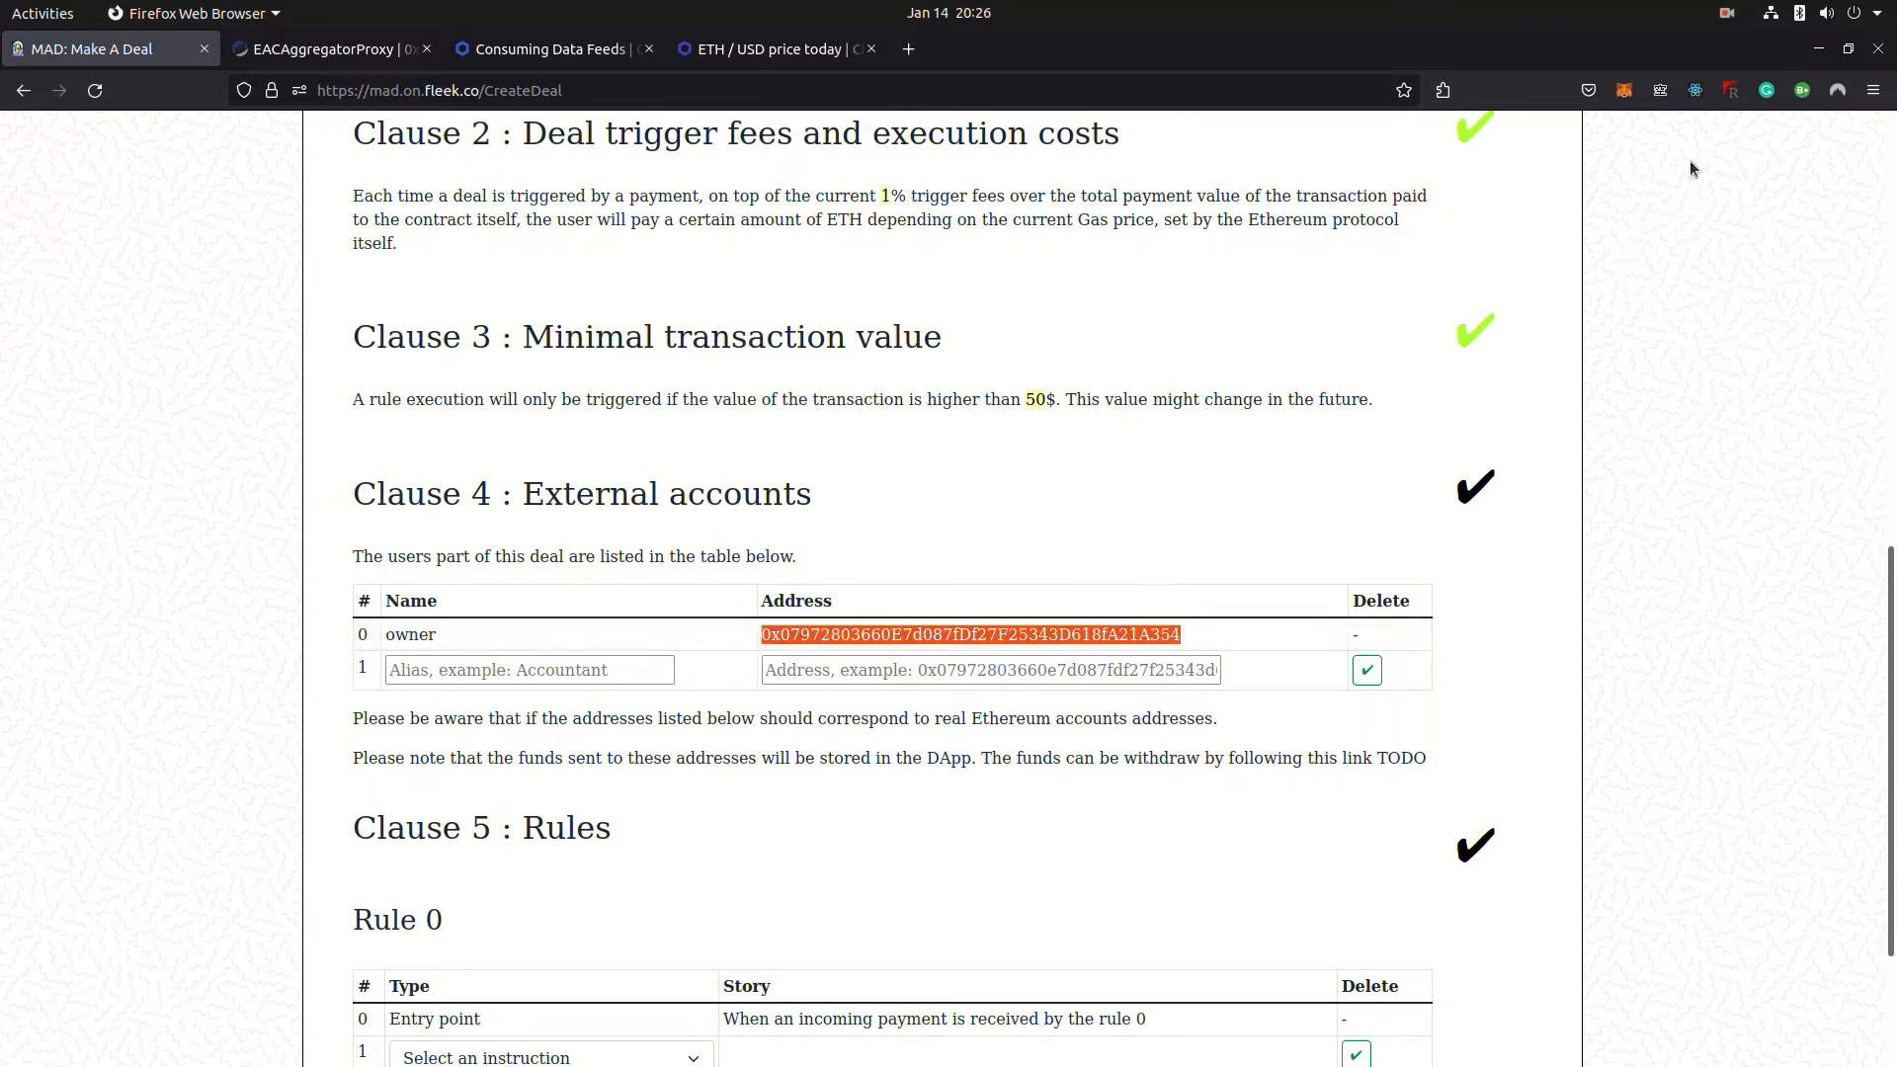
- Add the Accountant account from MetaMask as external account row 1
{"action": "left_click", "coordinate": [1624, 91]}
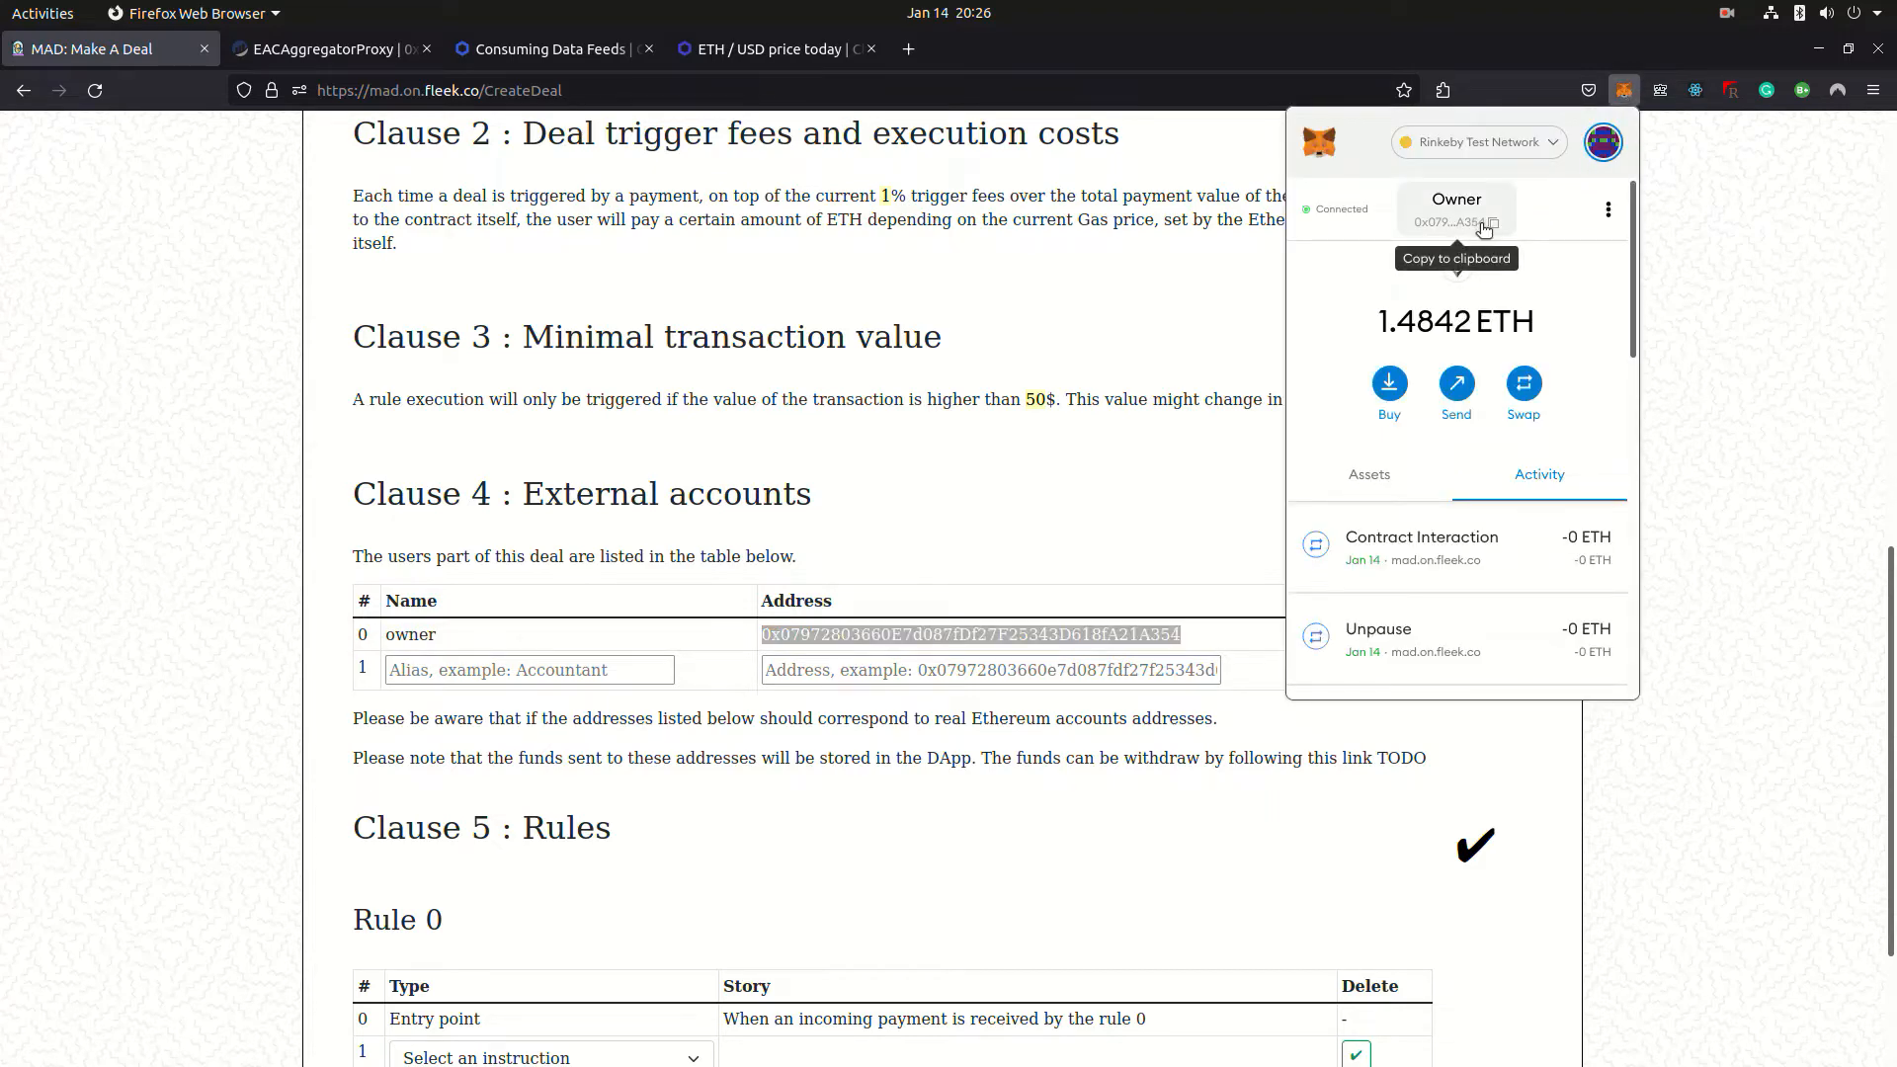
{"action": "left_click", "coordinate": [1604, 142]}
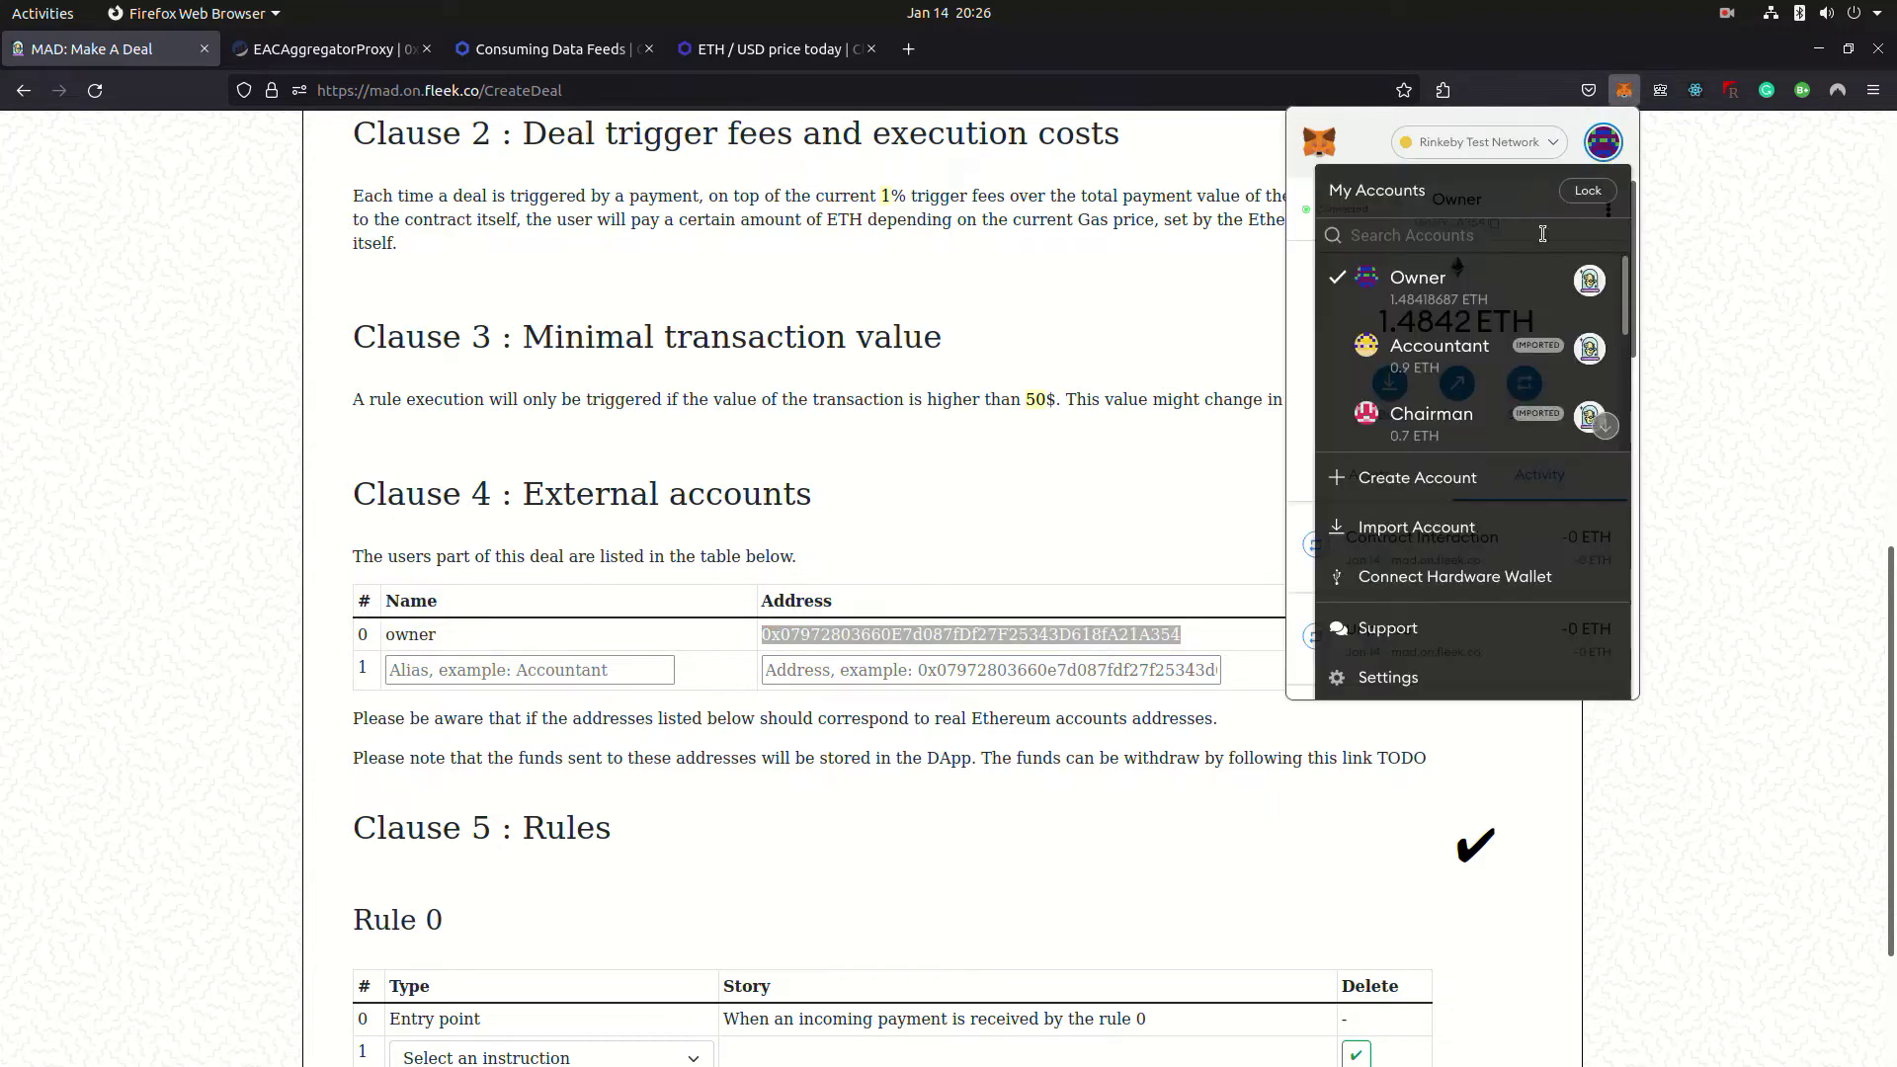
{"action": "left_click", "coordinate": [1476, 339]}
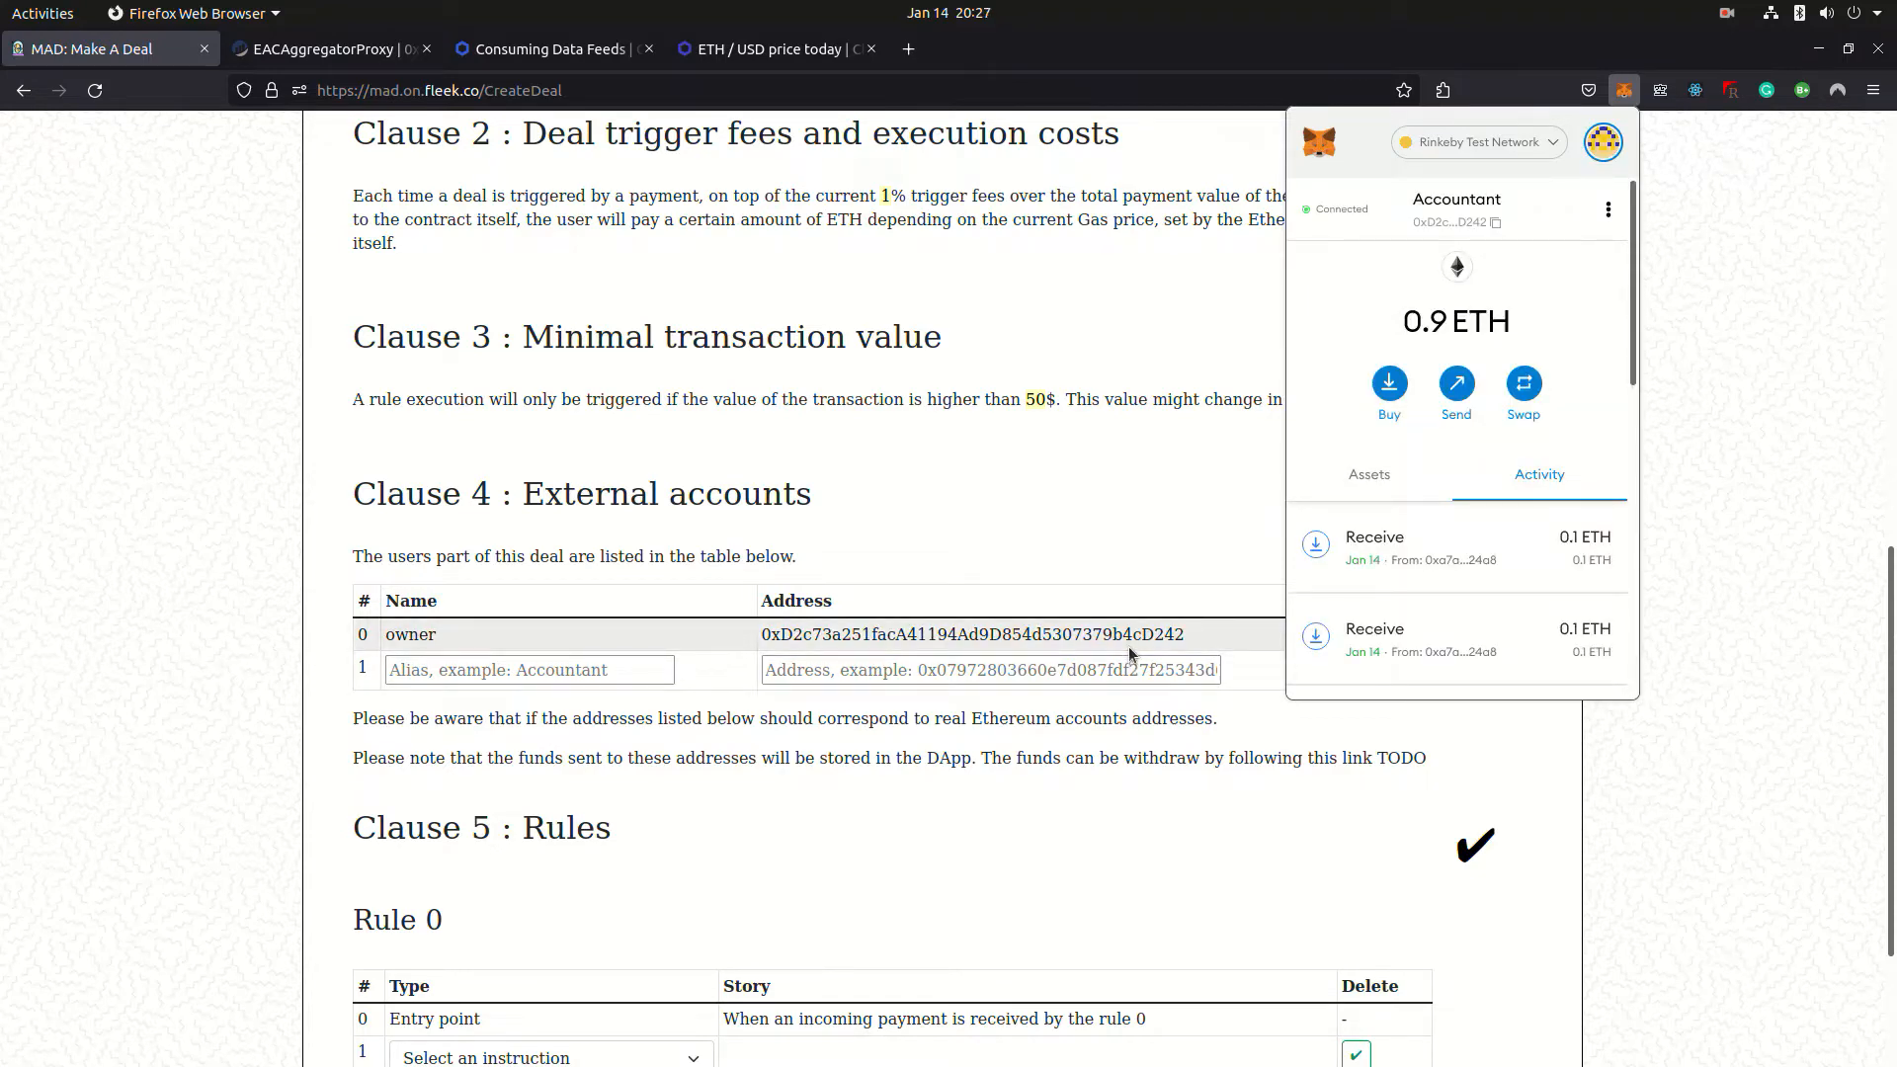
{"action": "left_click", "coordinate": [1495, 222]}
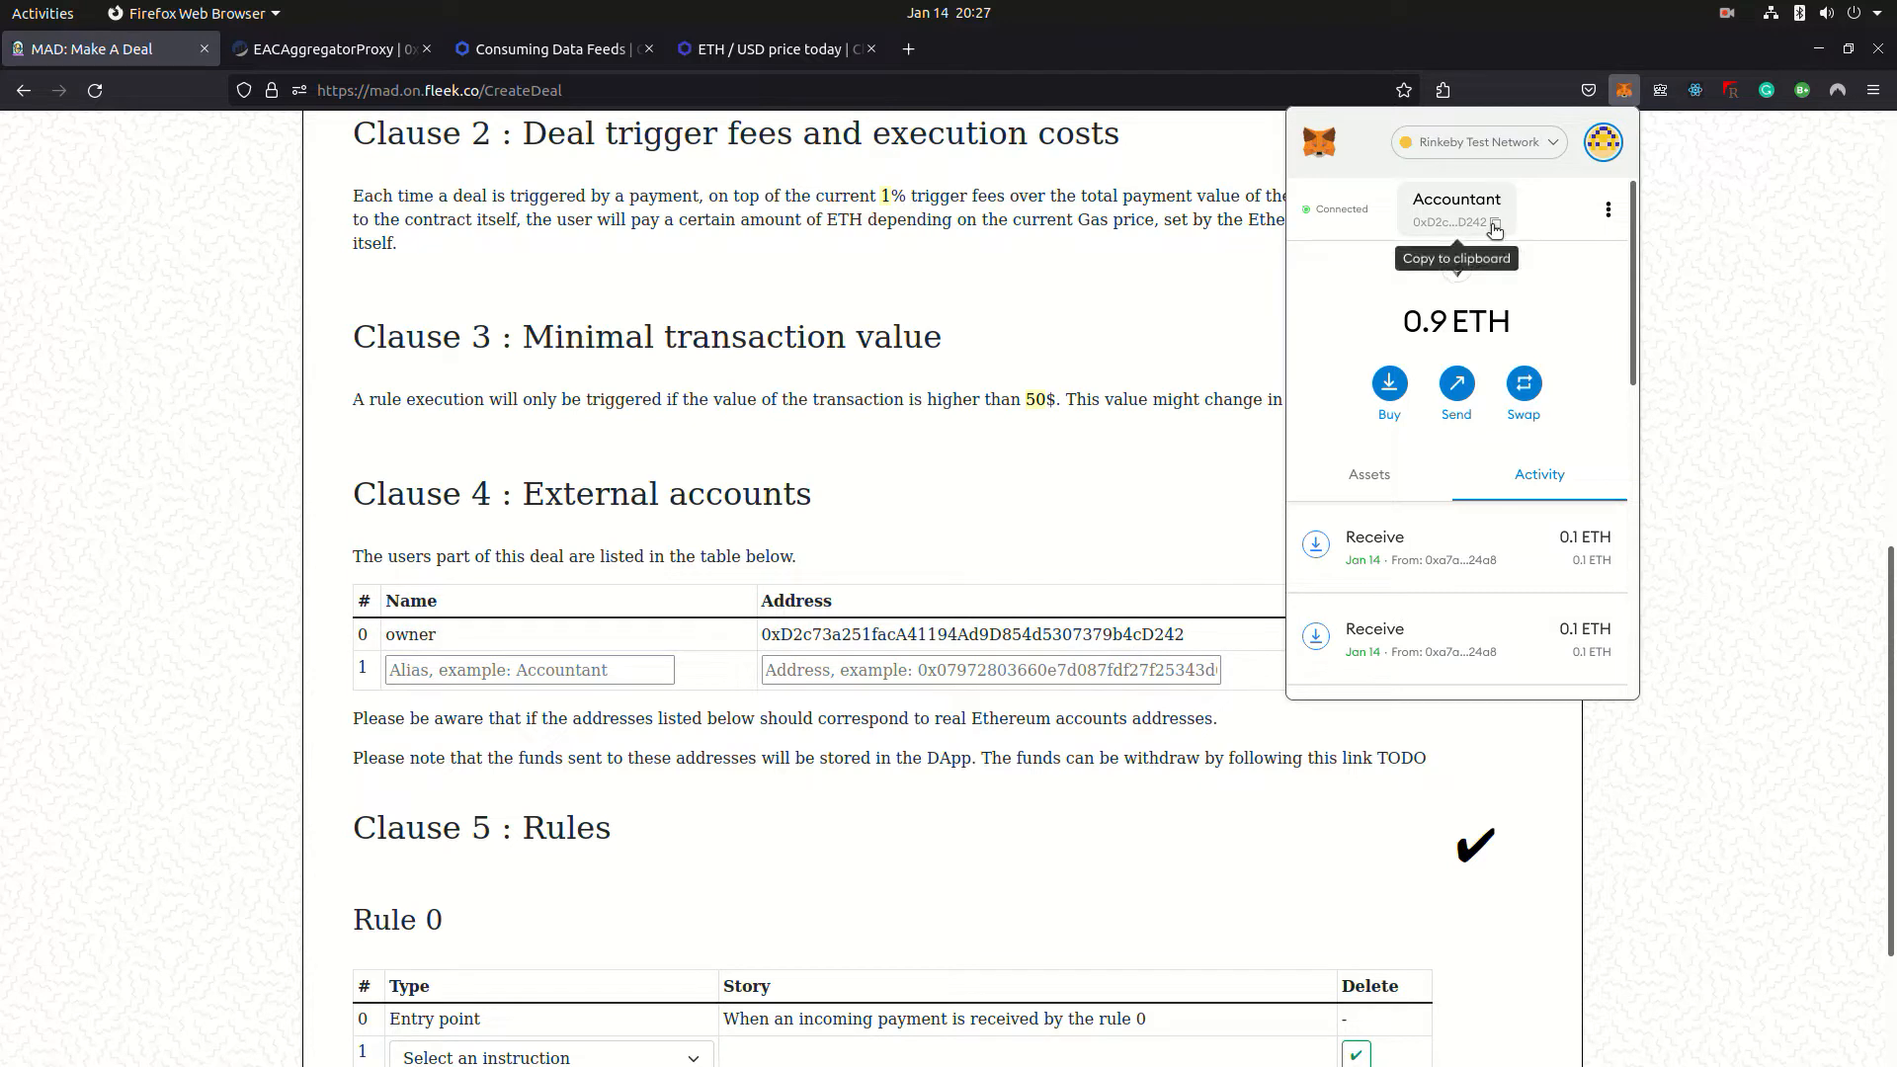
{"action": "left_click", "coordinate": [567, 668]}
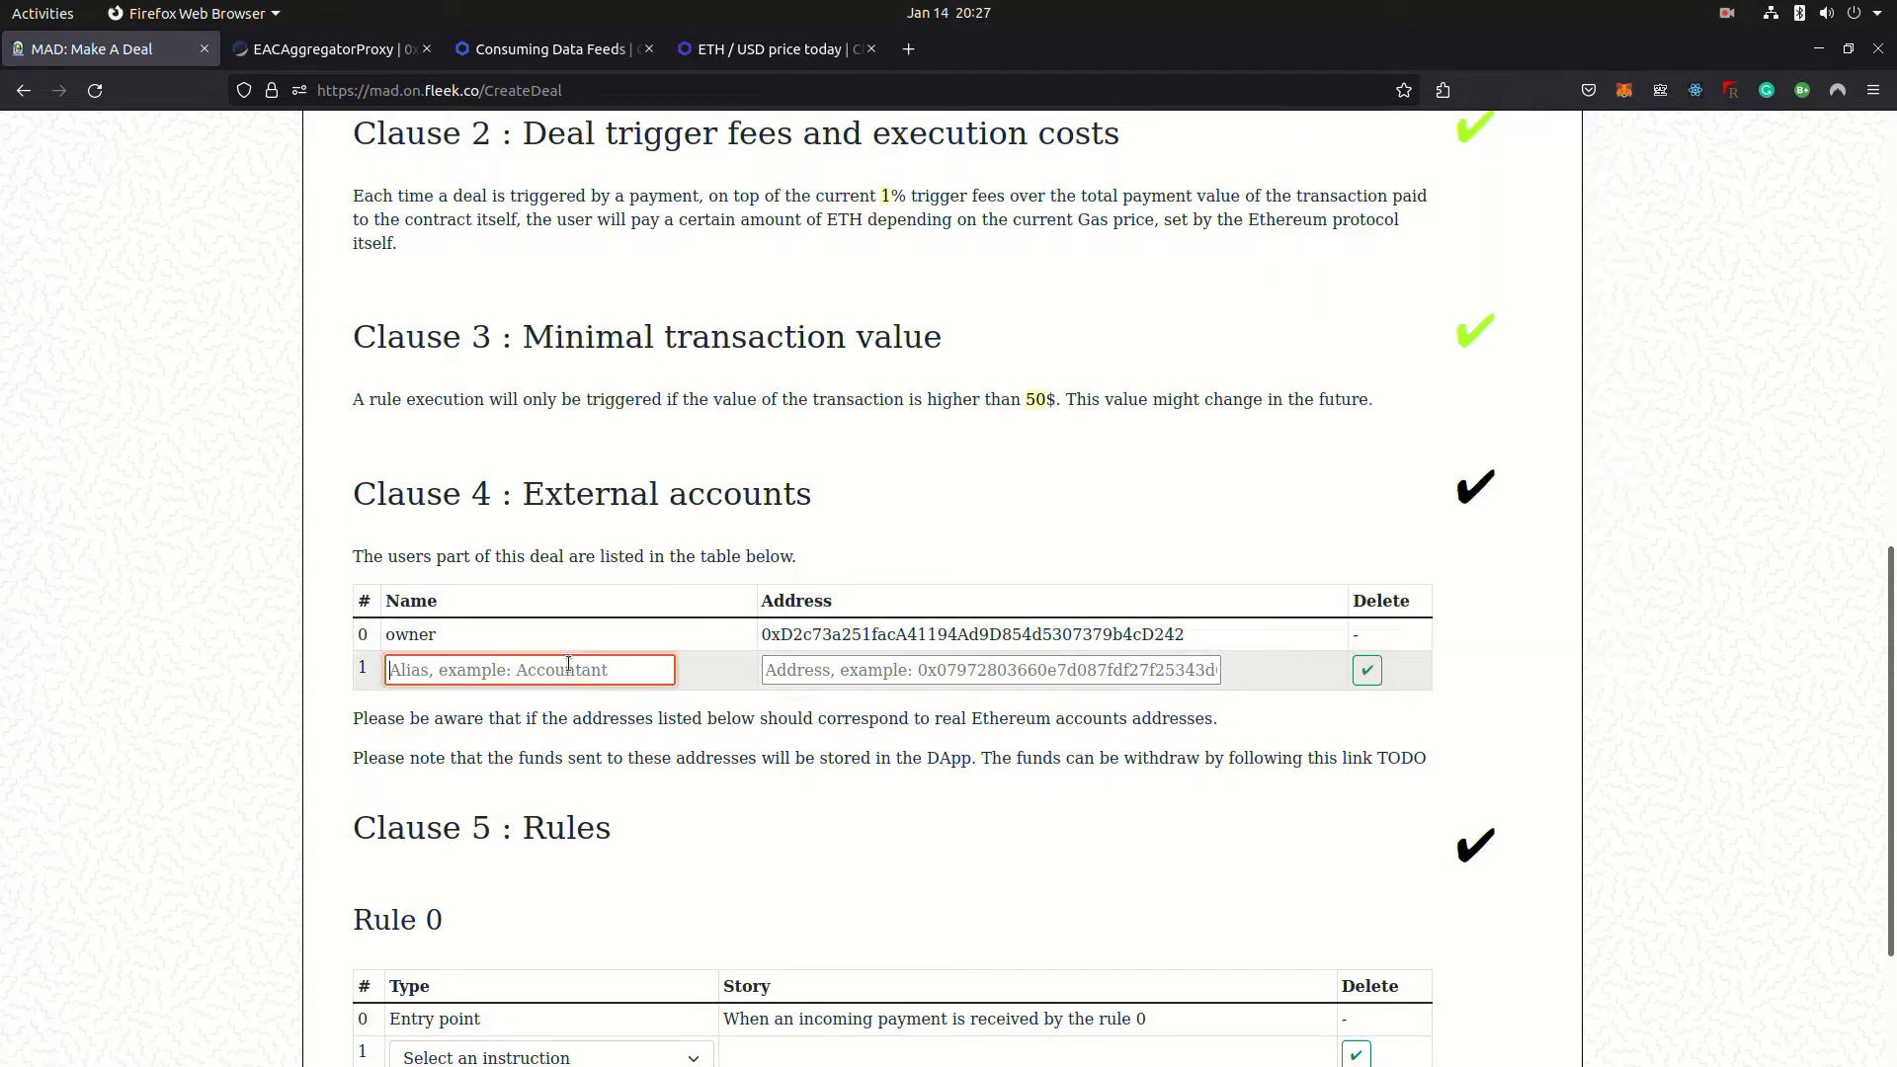
{"action": "type", "text": "Accountant"}
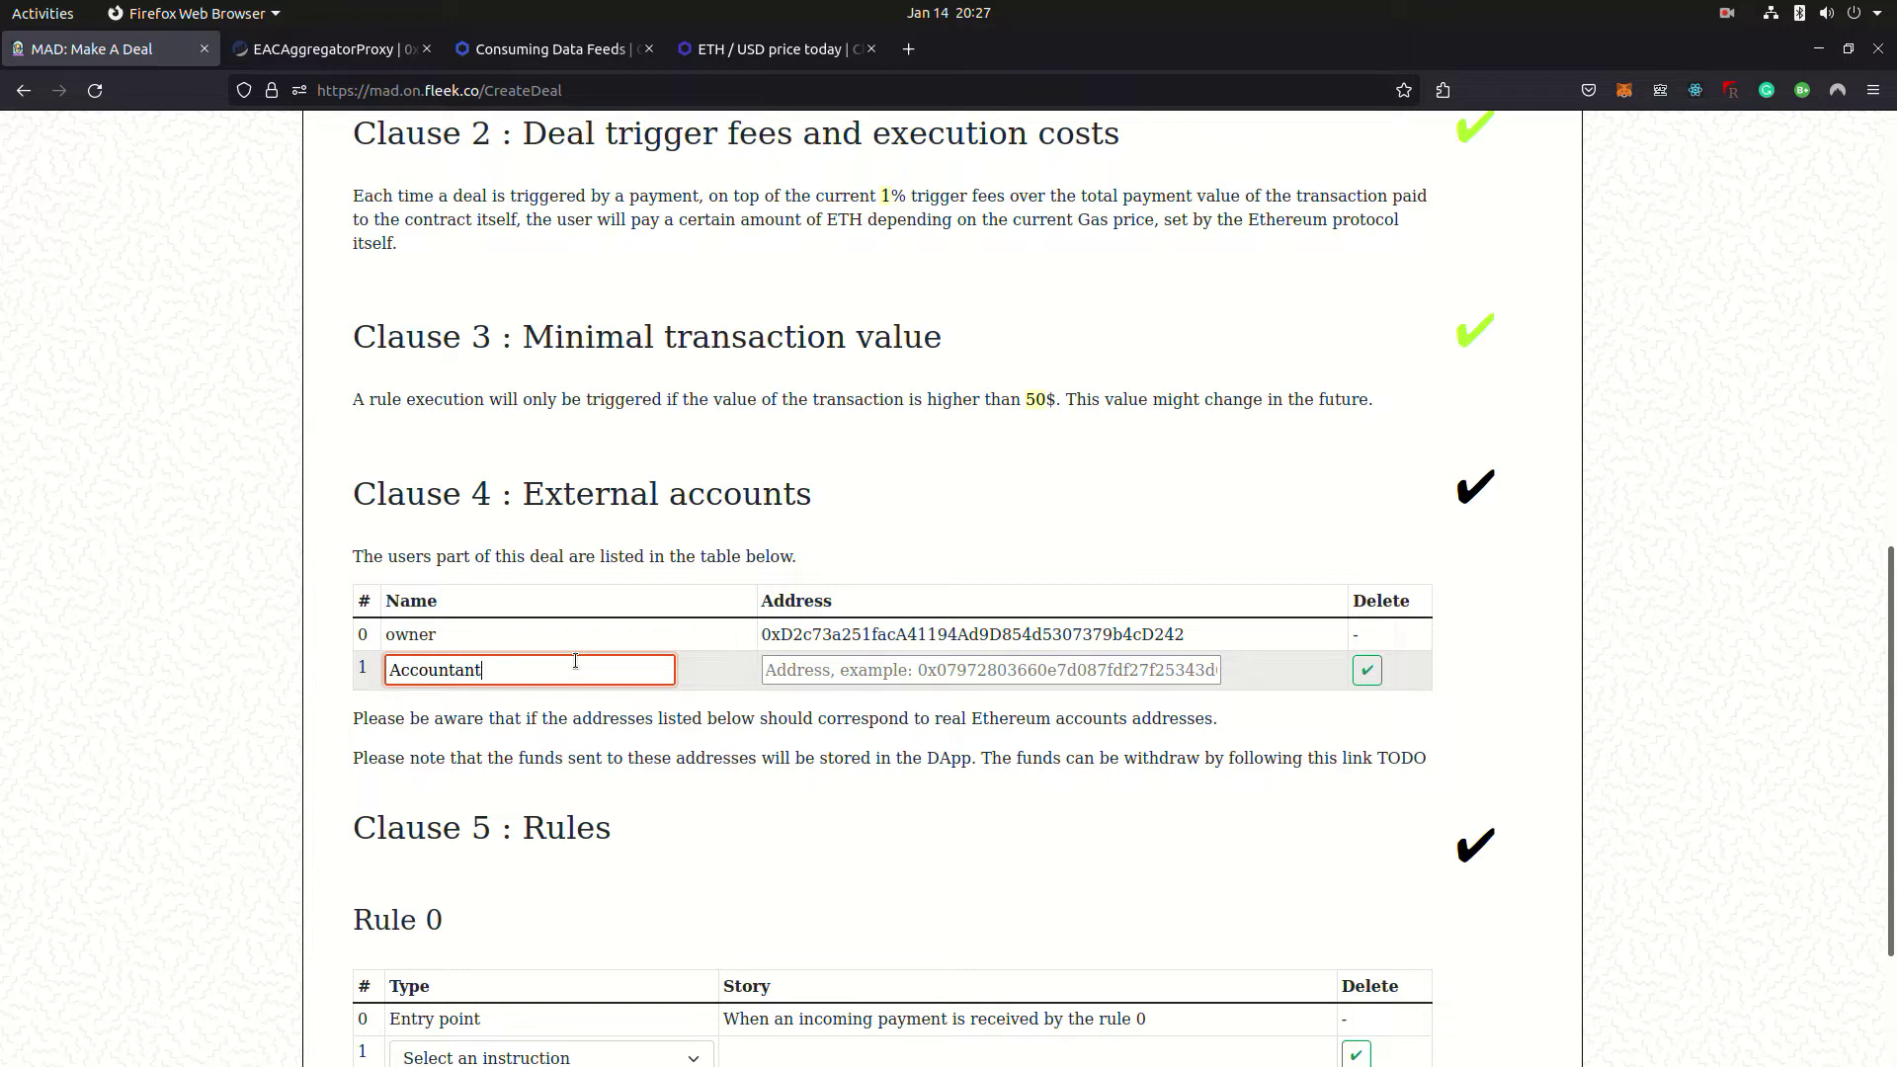
{"action": "key", "text": "Tab"}
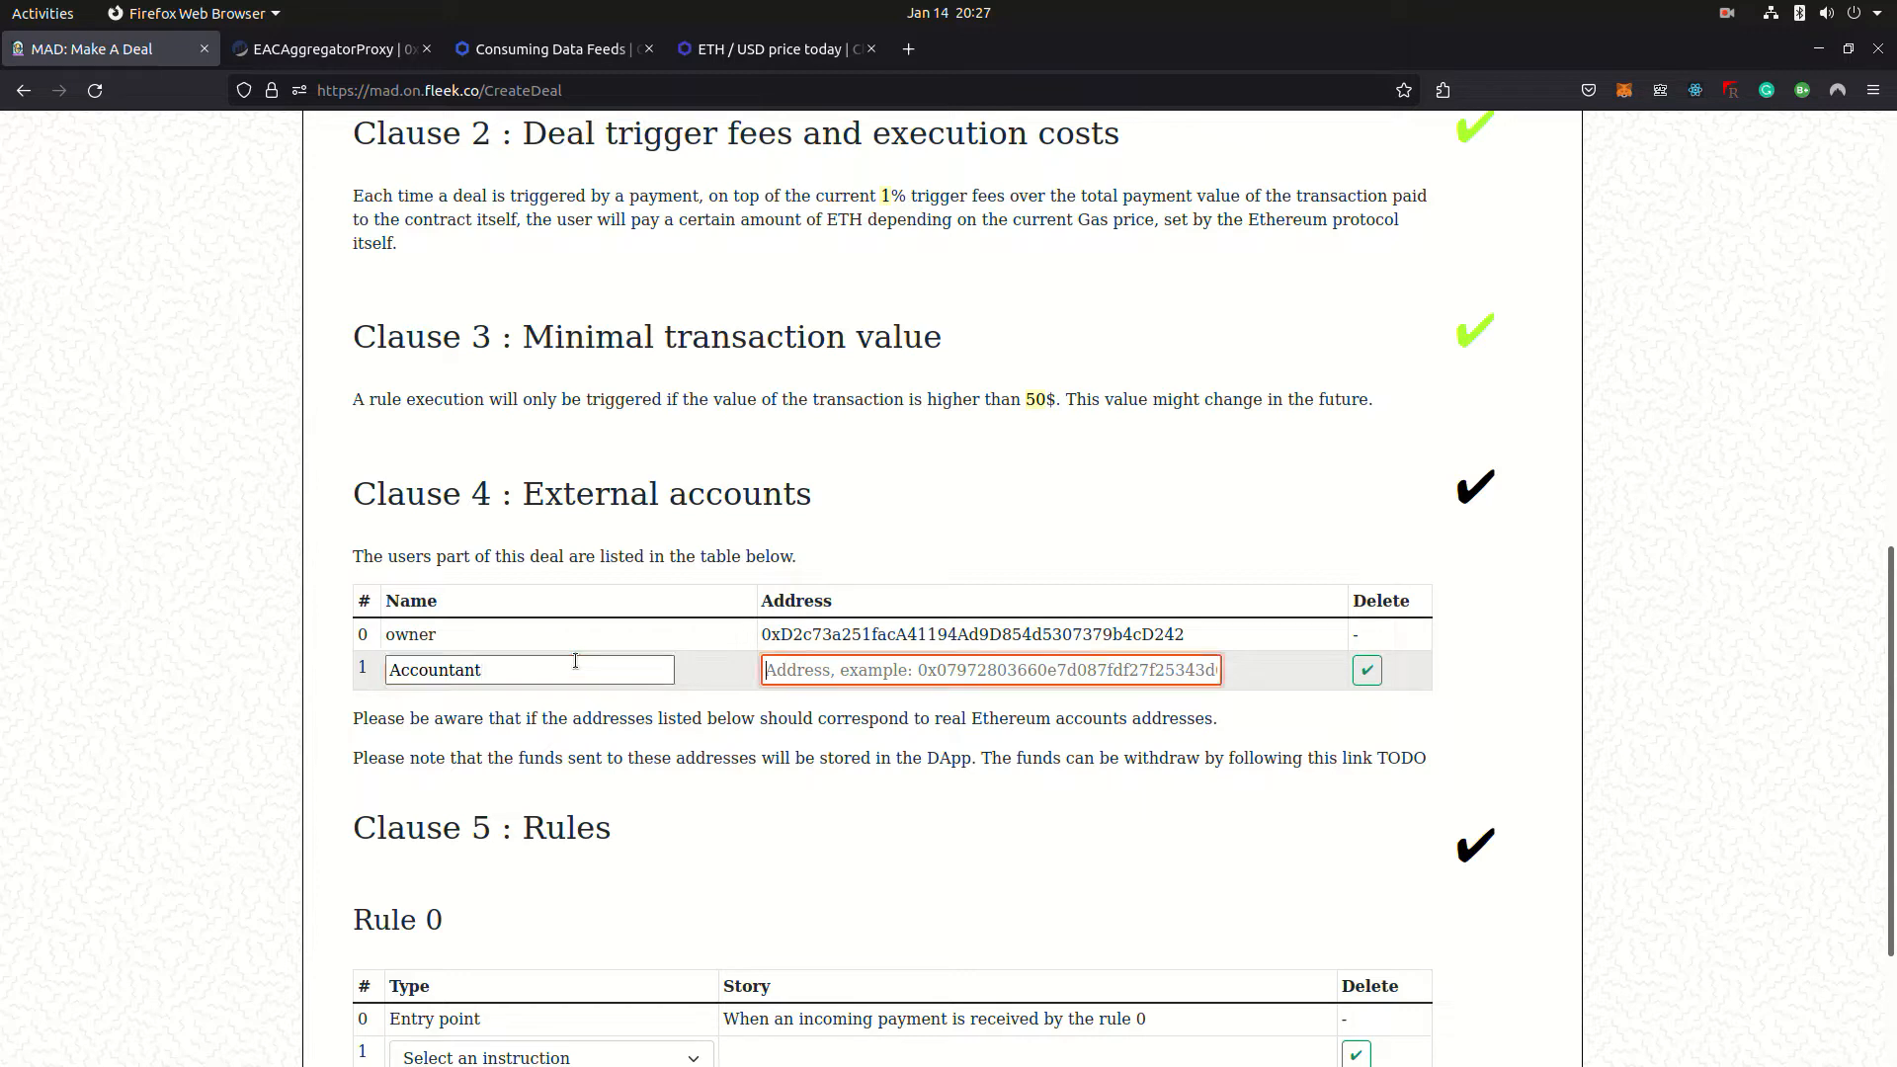
{"action": "key", "text": "ctrl+v"}
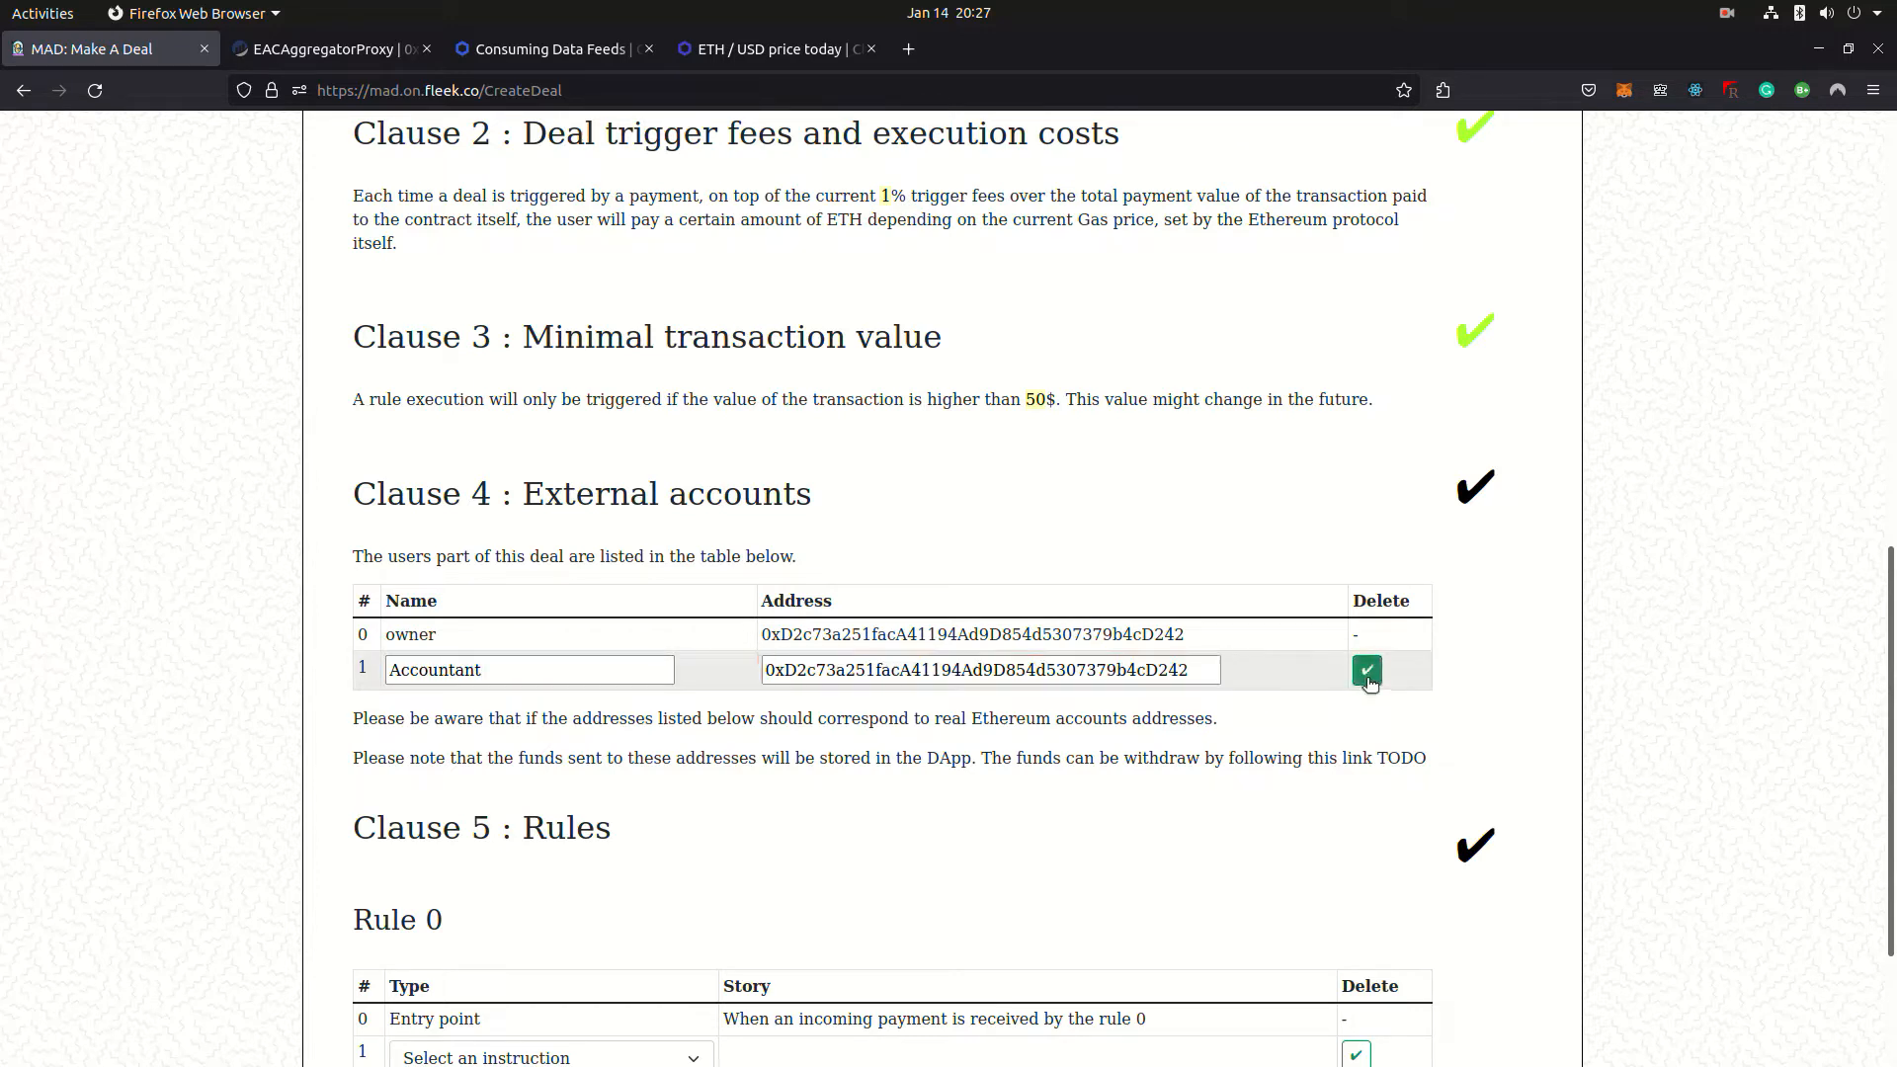
{"action": "left_click", "coordinate": [1368, 670]}
- Add the Chairman account from MetaMask as external account row 2
{"action": "left_click", "coordinate": [1625, 92]}
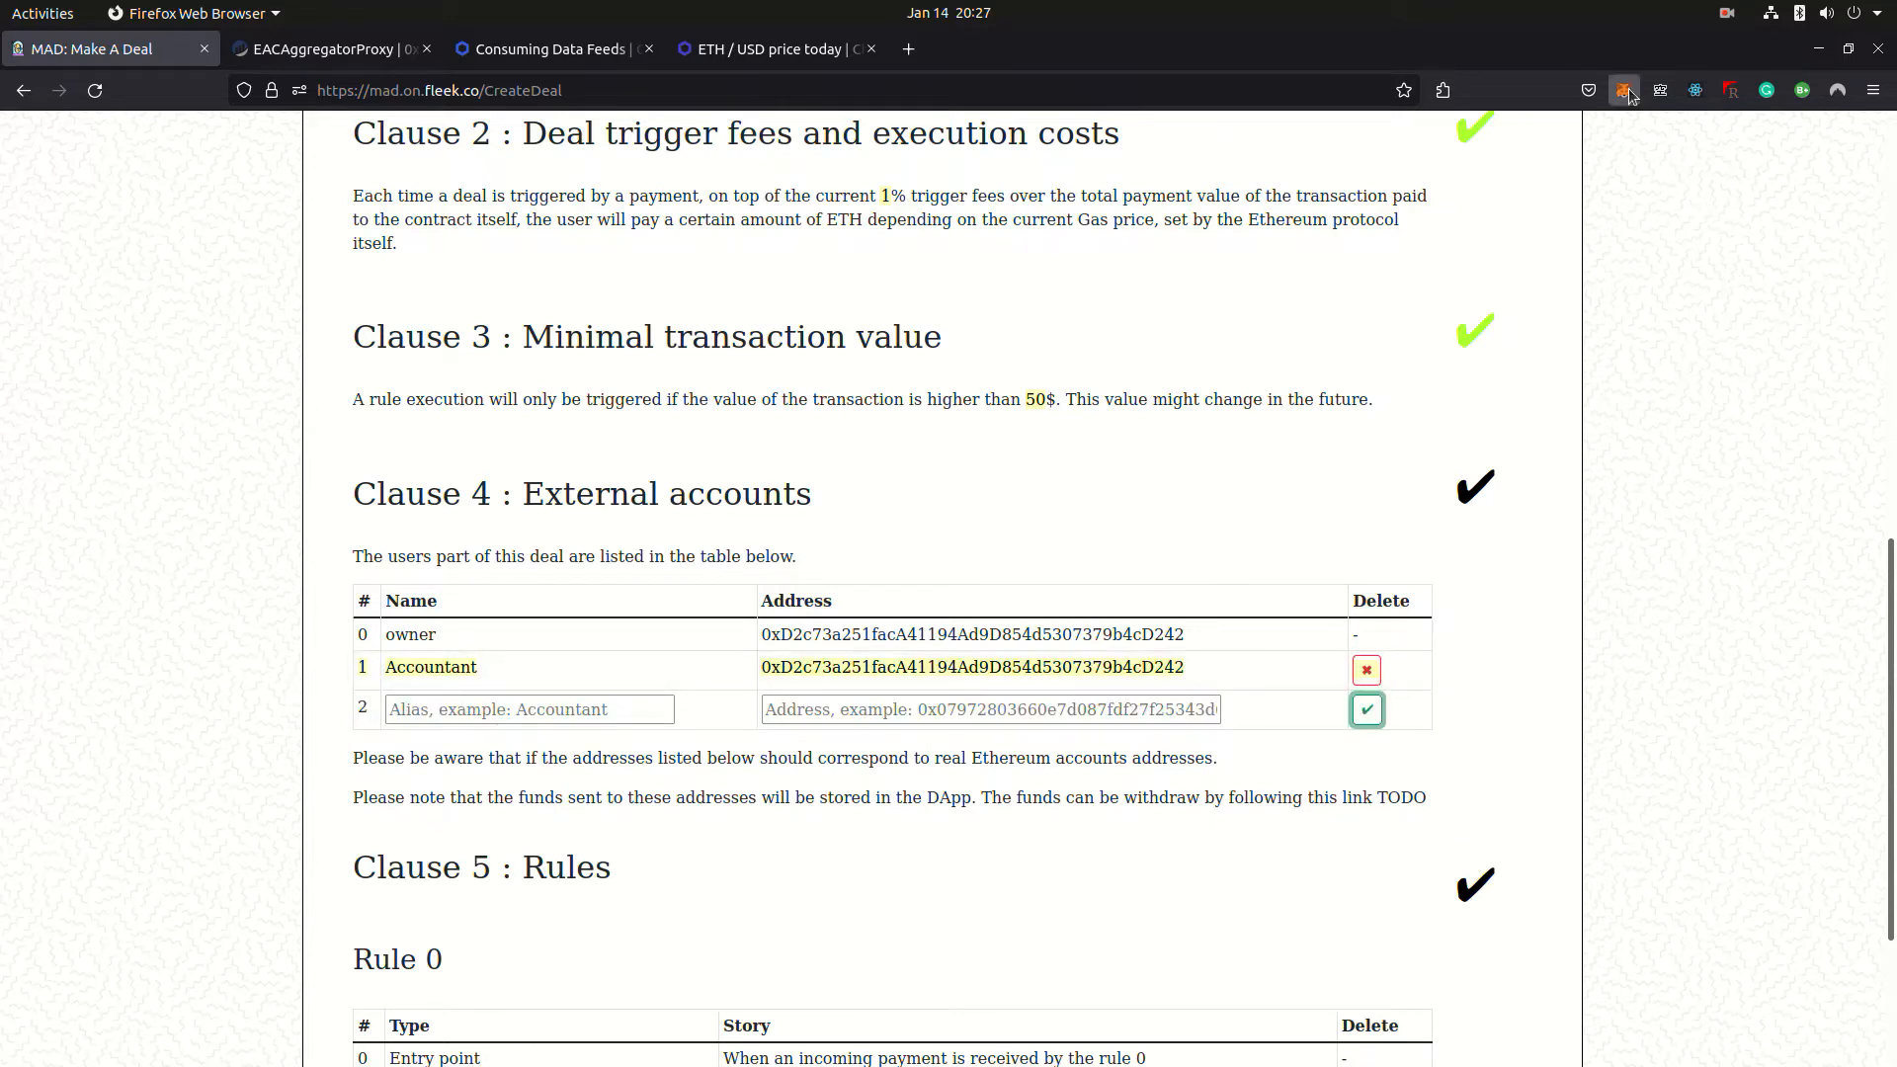
{"action": "left_click", "coordinate": [1602, 144]}
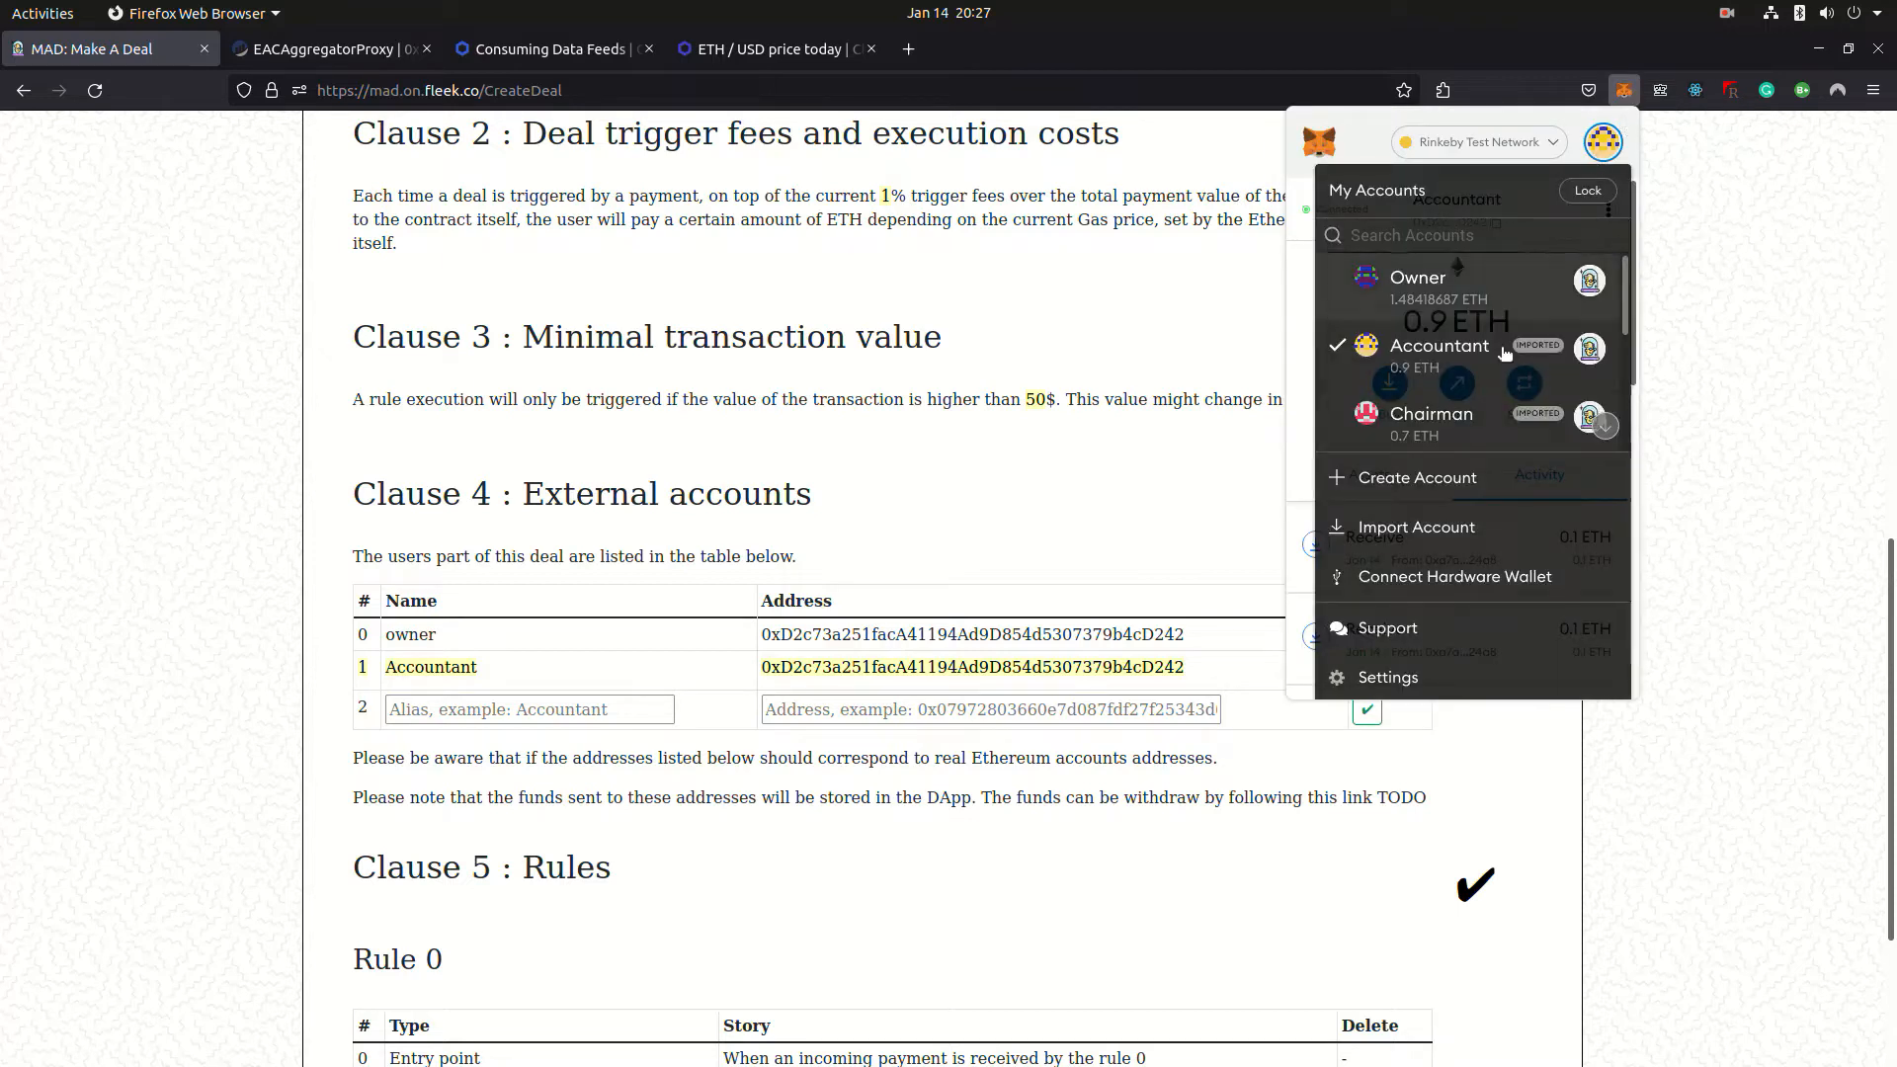
{"action": "left_click", "coordinate": [1432, 414]}
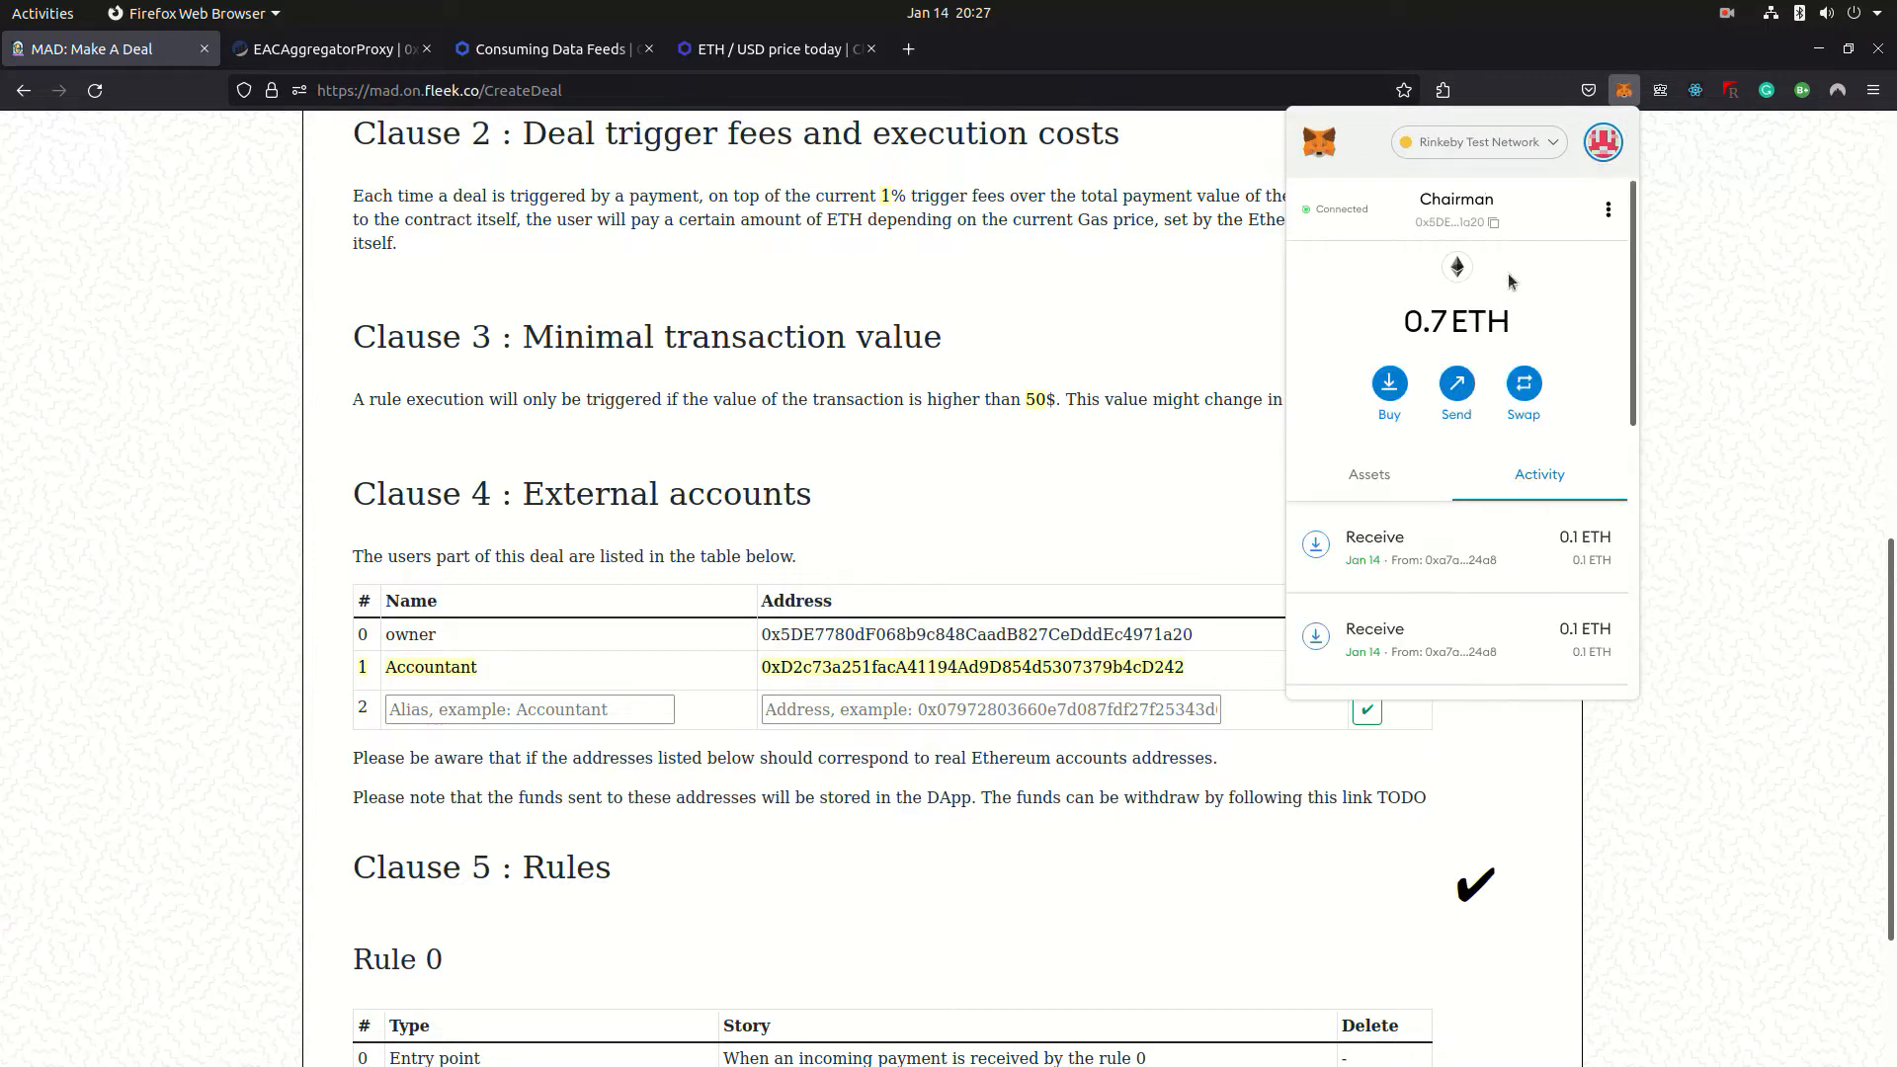
{"action": "left_click", "coordinate": [1495, 223]}
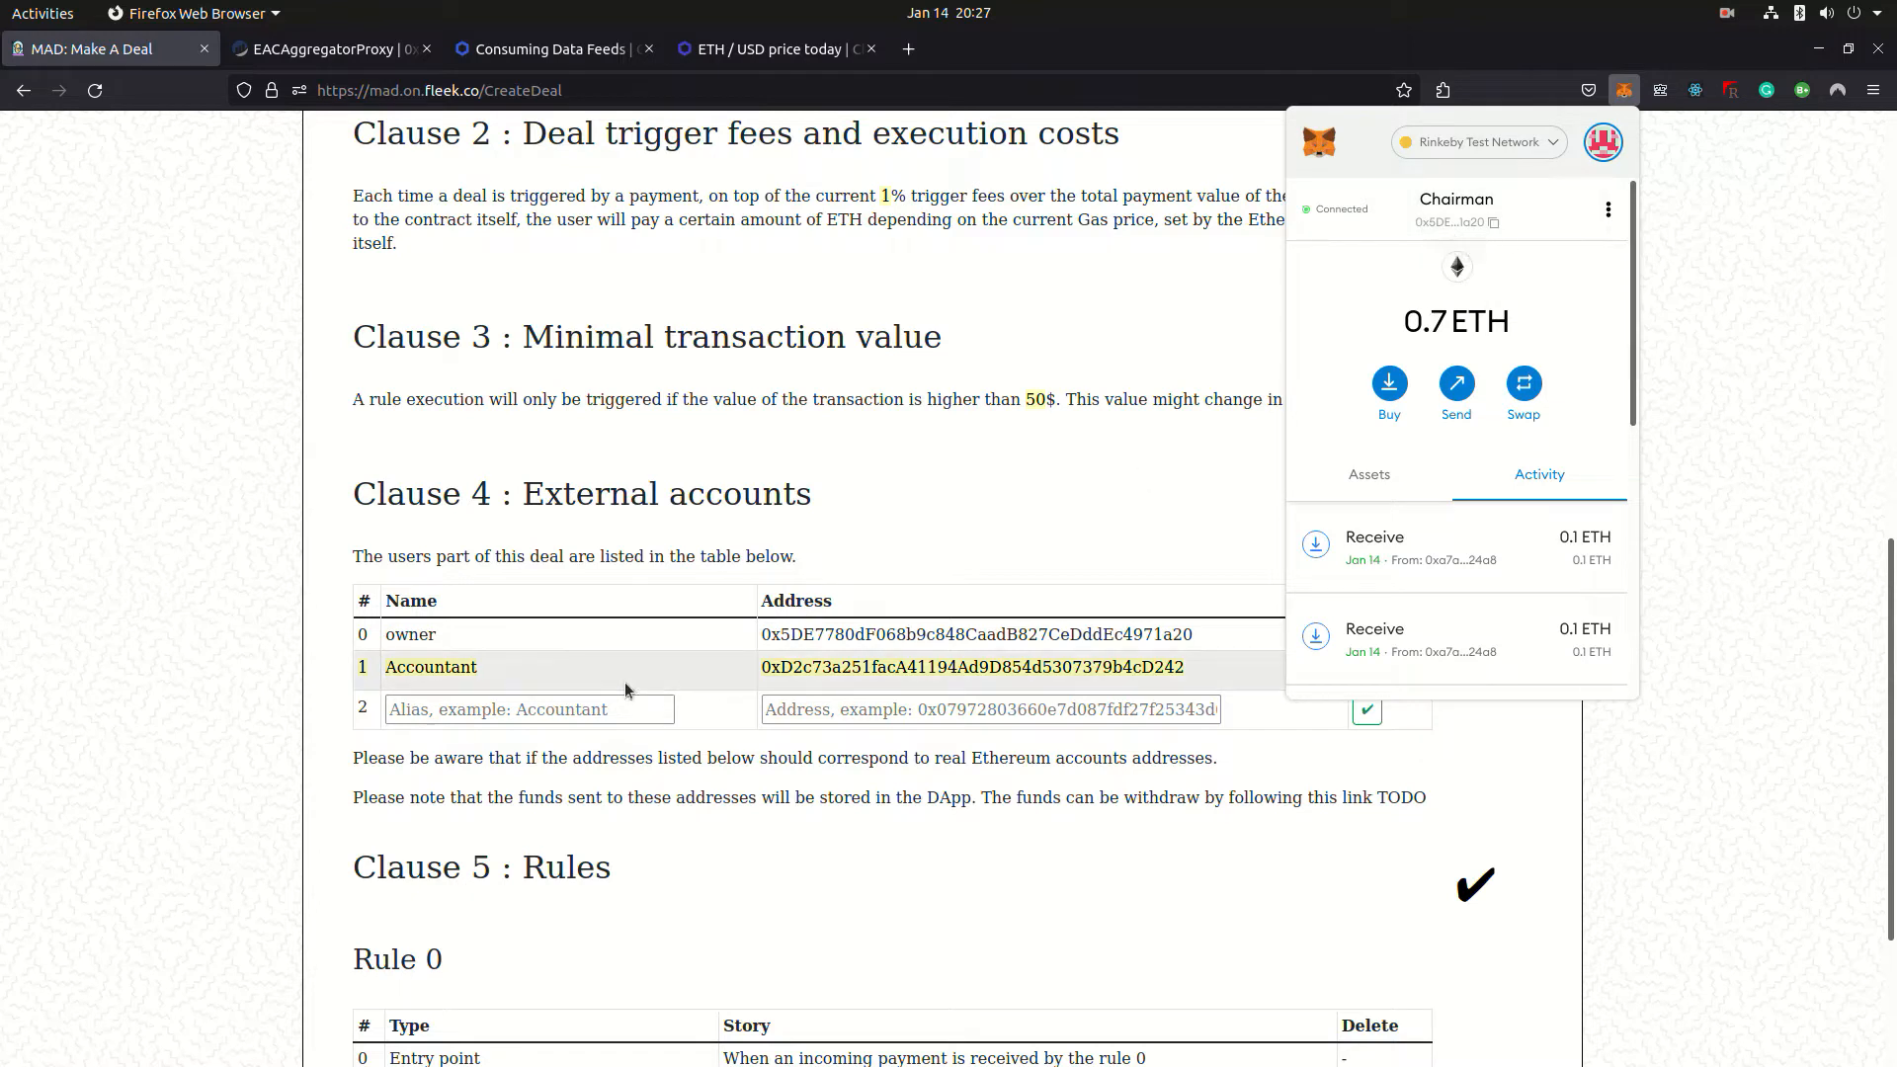
{"action": "left_click", "coordinate": [528, 709]}
{"action": "type", "text": "Cha"}
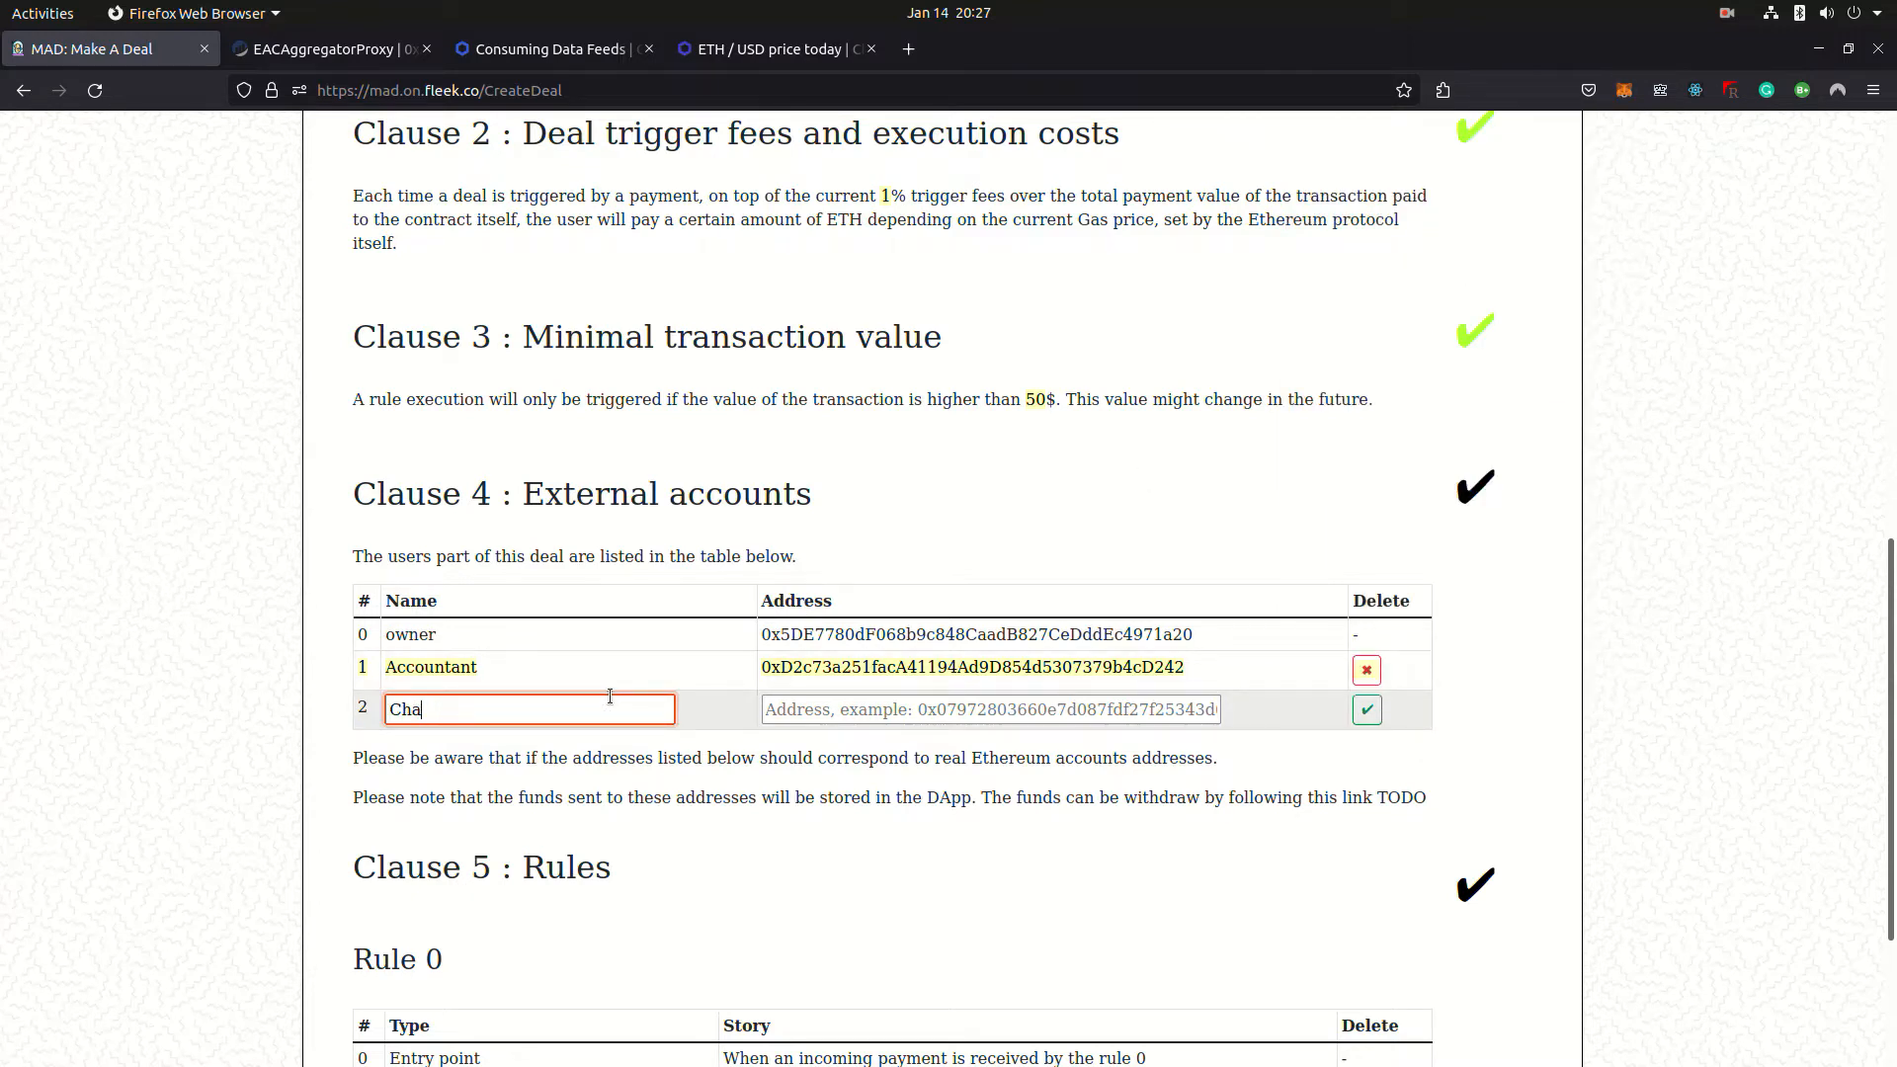
{"action": "type", "text": "irman"}
{"action": "left_click", "coordinate": [990, 709]}
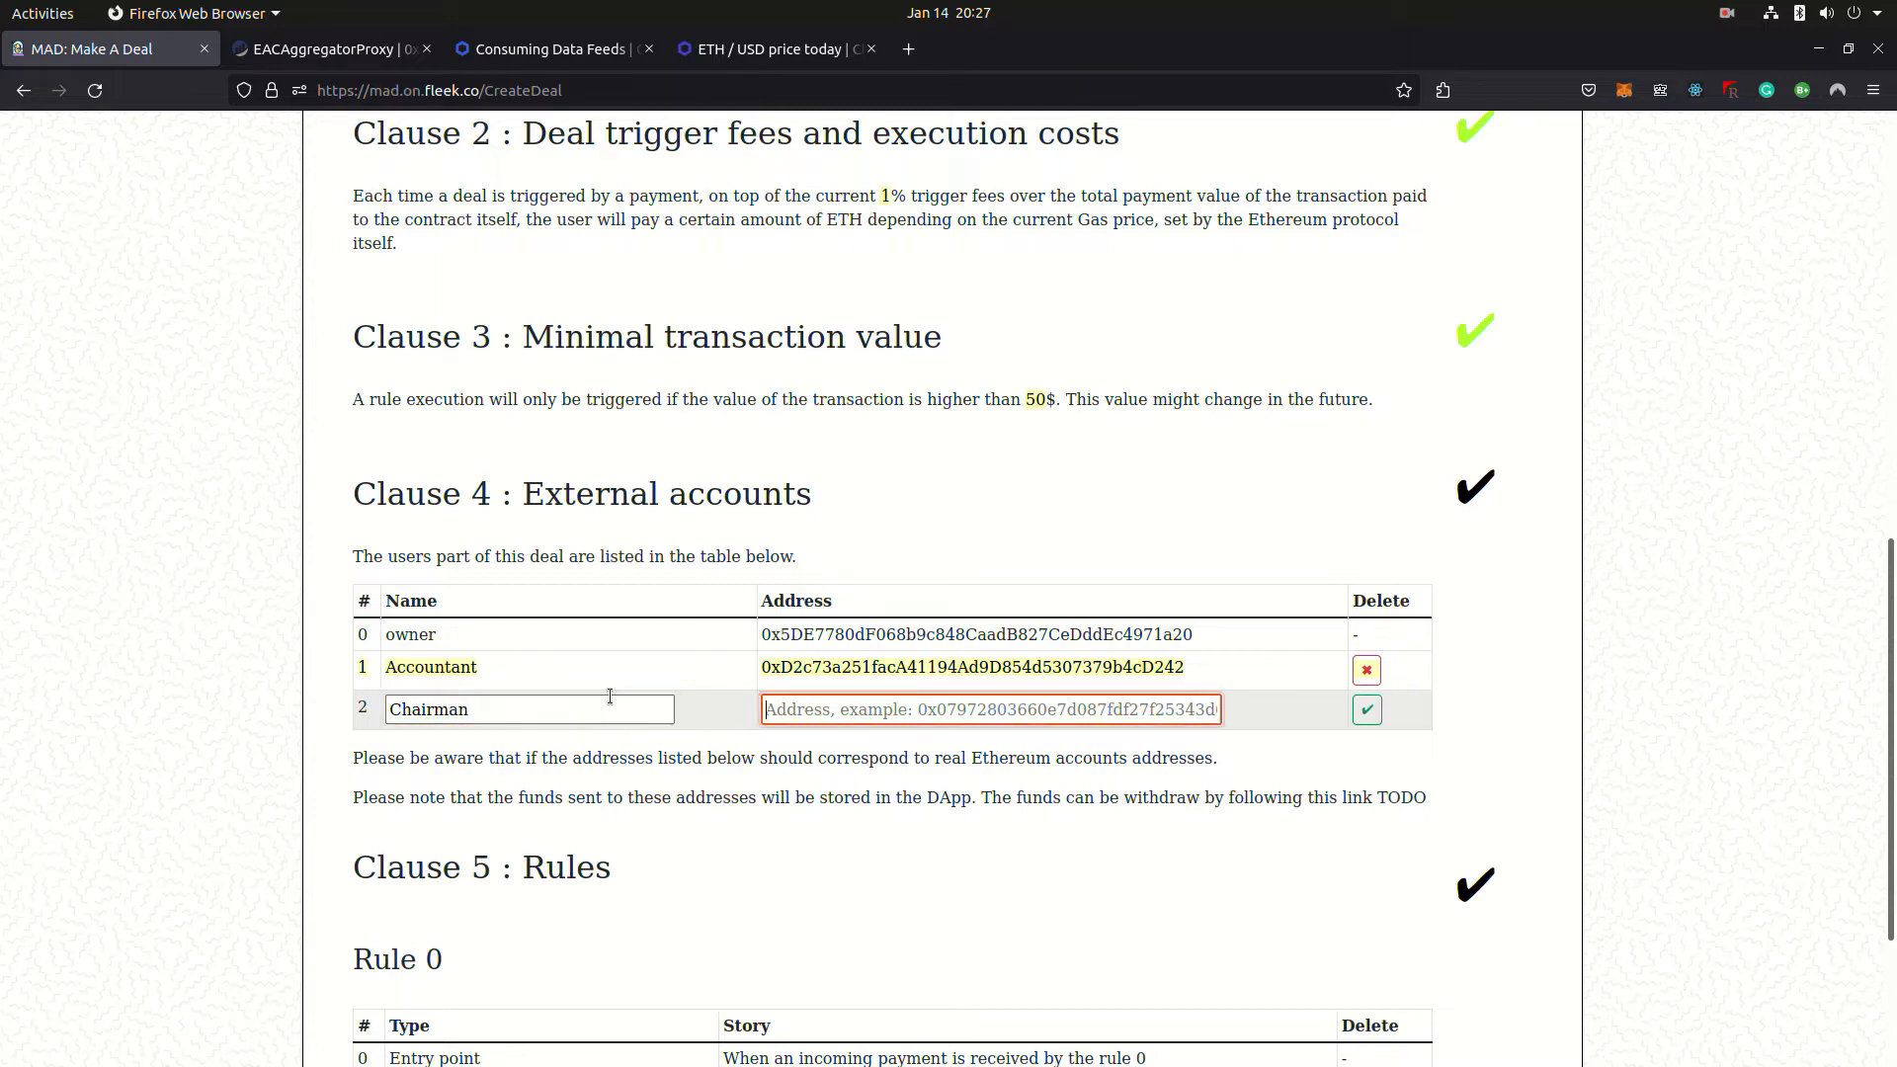
{"action": "key", "text": "ctrl+v"}
{"action": "left_click", "coordinate": [1367, 709]}
{"action": "left_click", "coordinate": [1625, 90]}
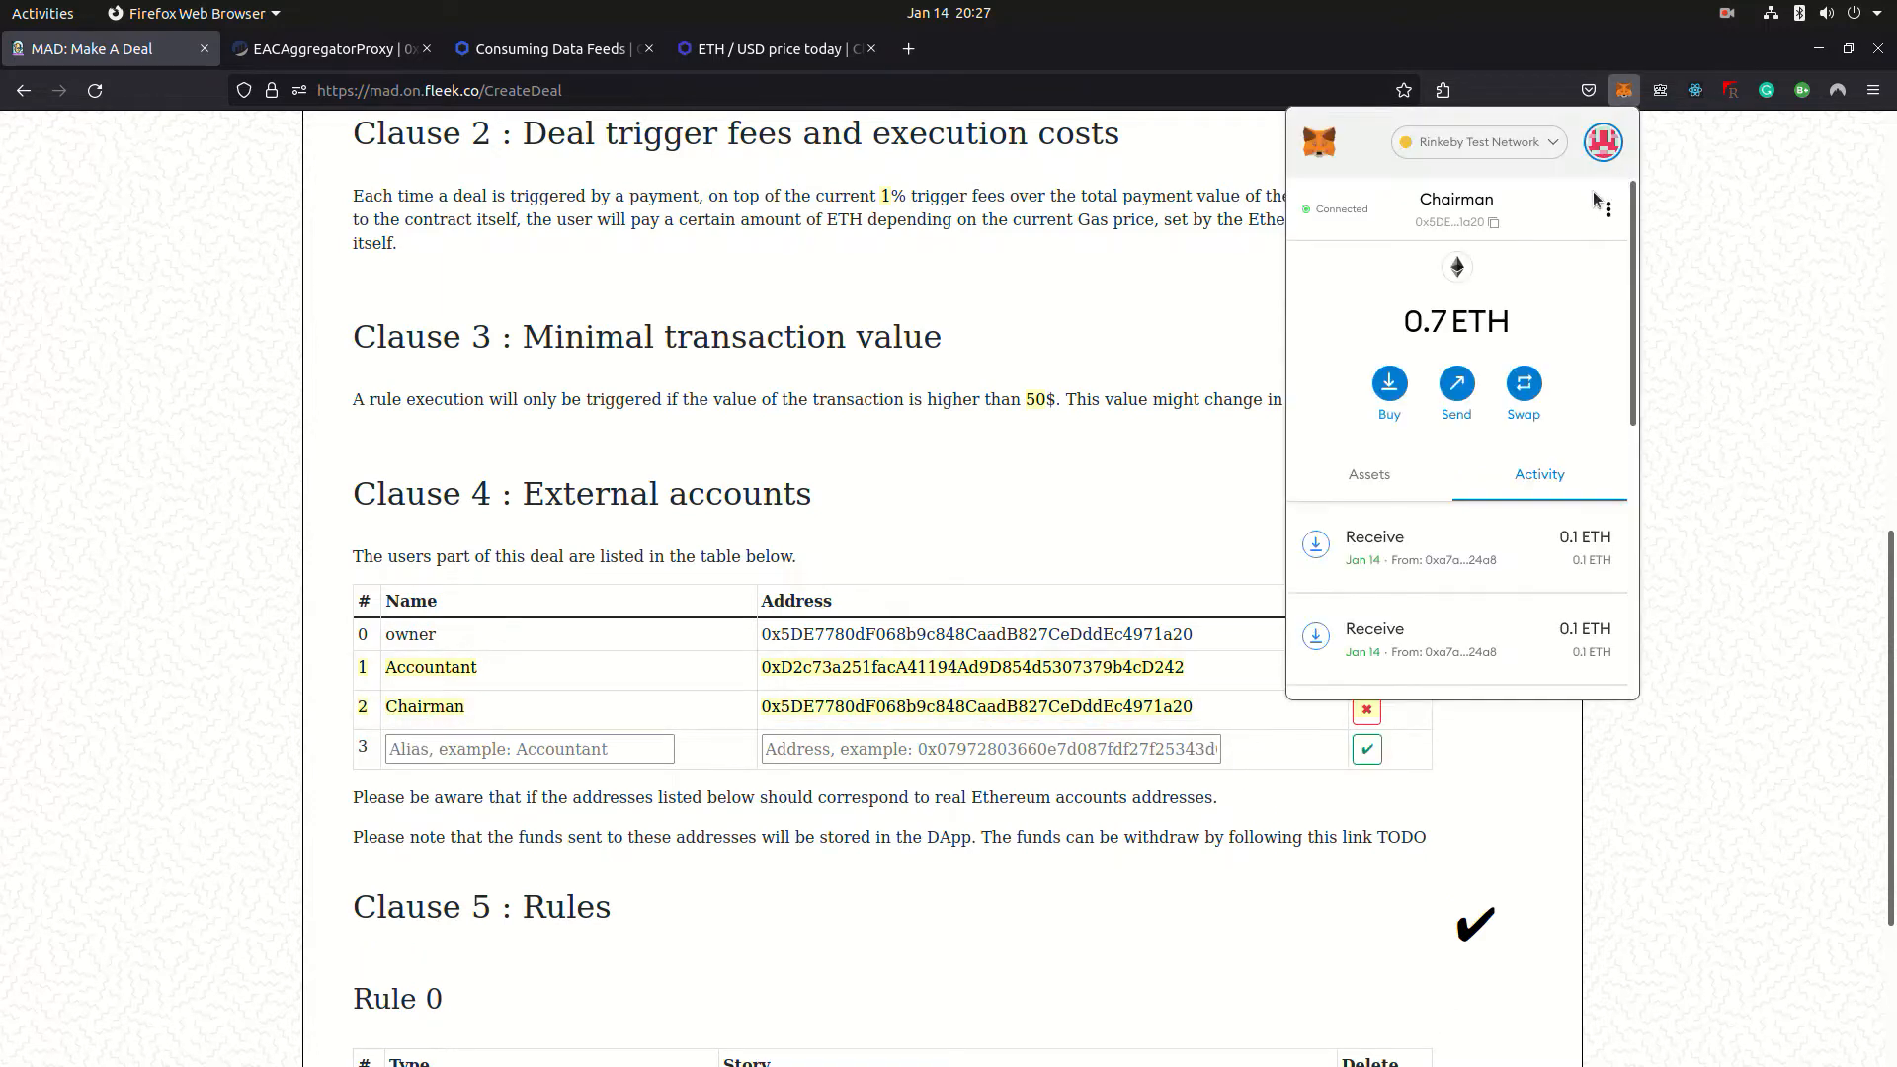
{"action": "left_click", "coordinate": [1602, 143]}
{"action": "scroll", "coordinate": [1469, 372], "scroll_direction": "down", "scroll_amount": 3}
{"action": "left_click", "coordinate": [1423, 362]}
{"action": "left_click", "coordinate": [1495, 222]}
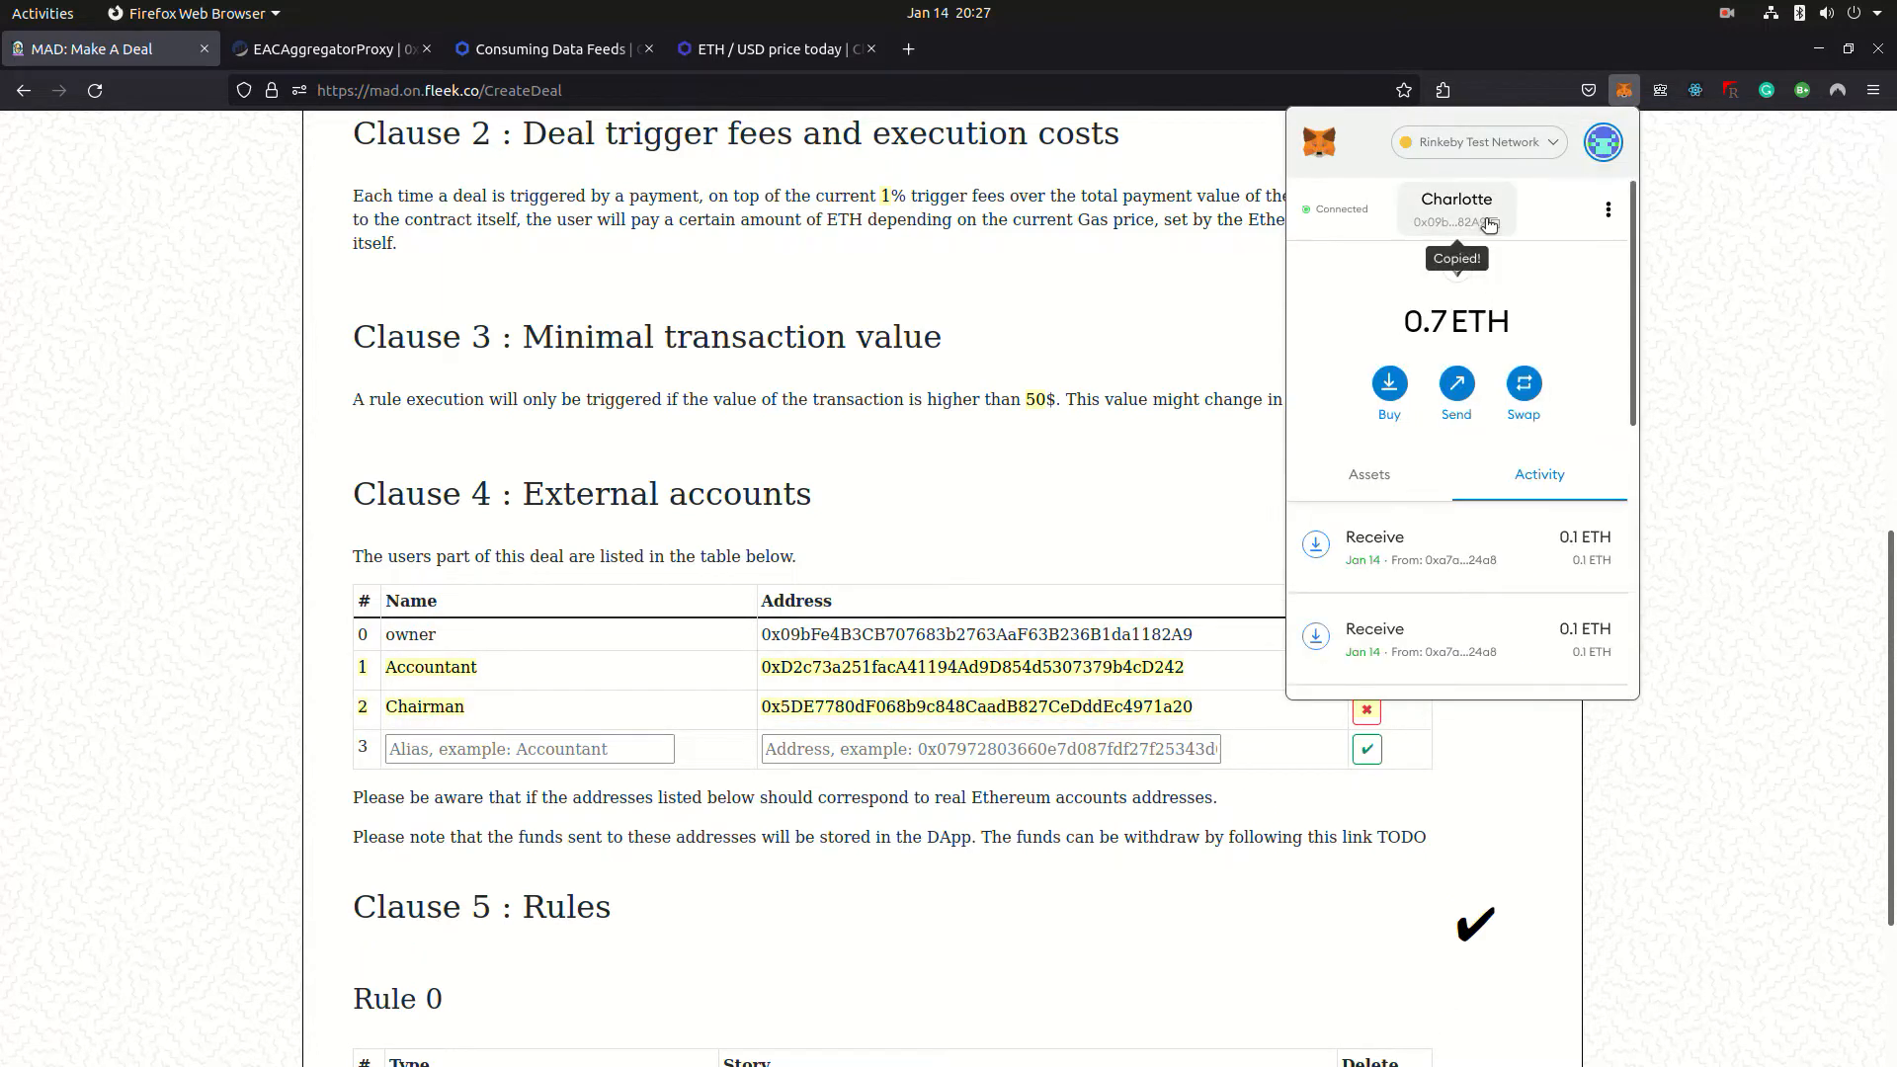
{"action": "left_click", "coordinate": [598, 747]}
{"action": "type", "text": "Charlot"}
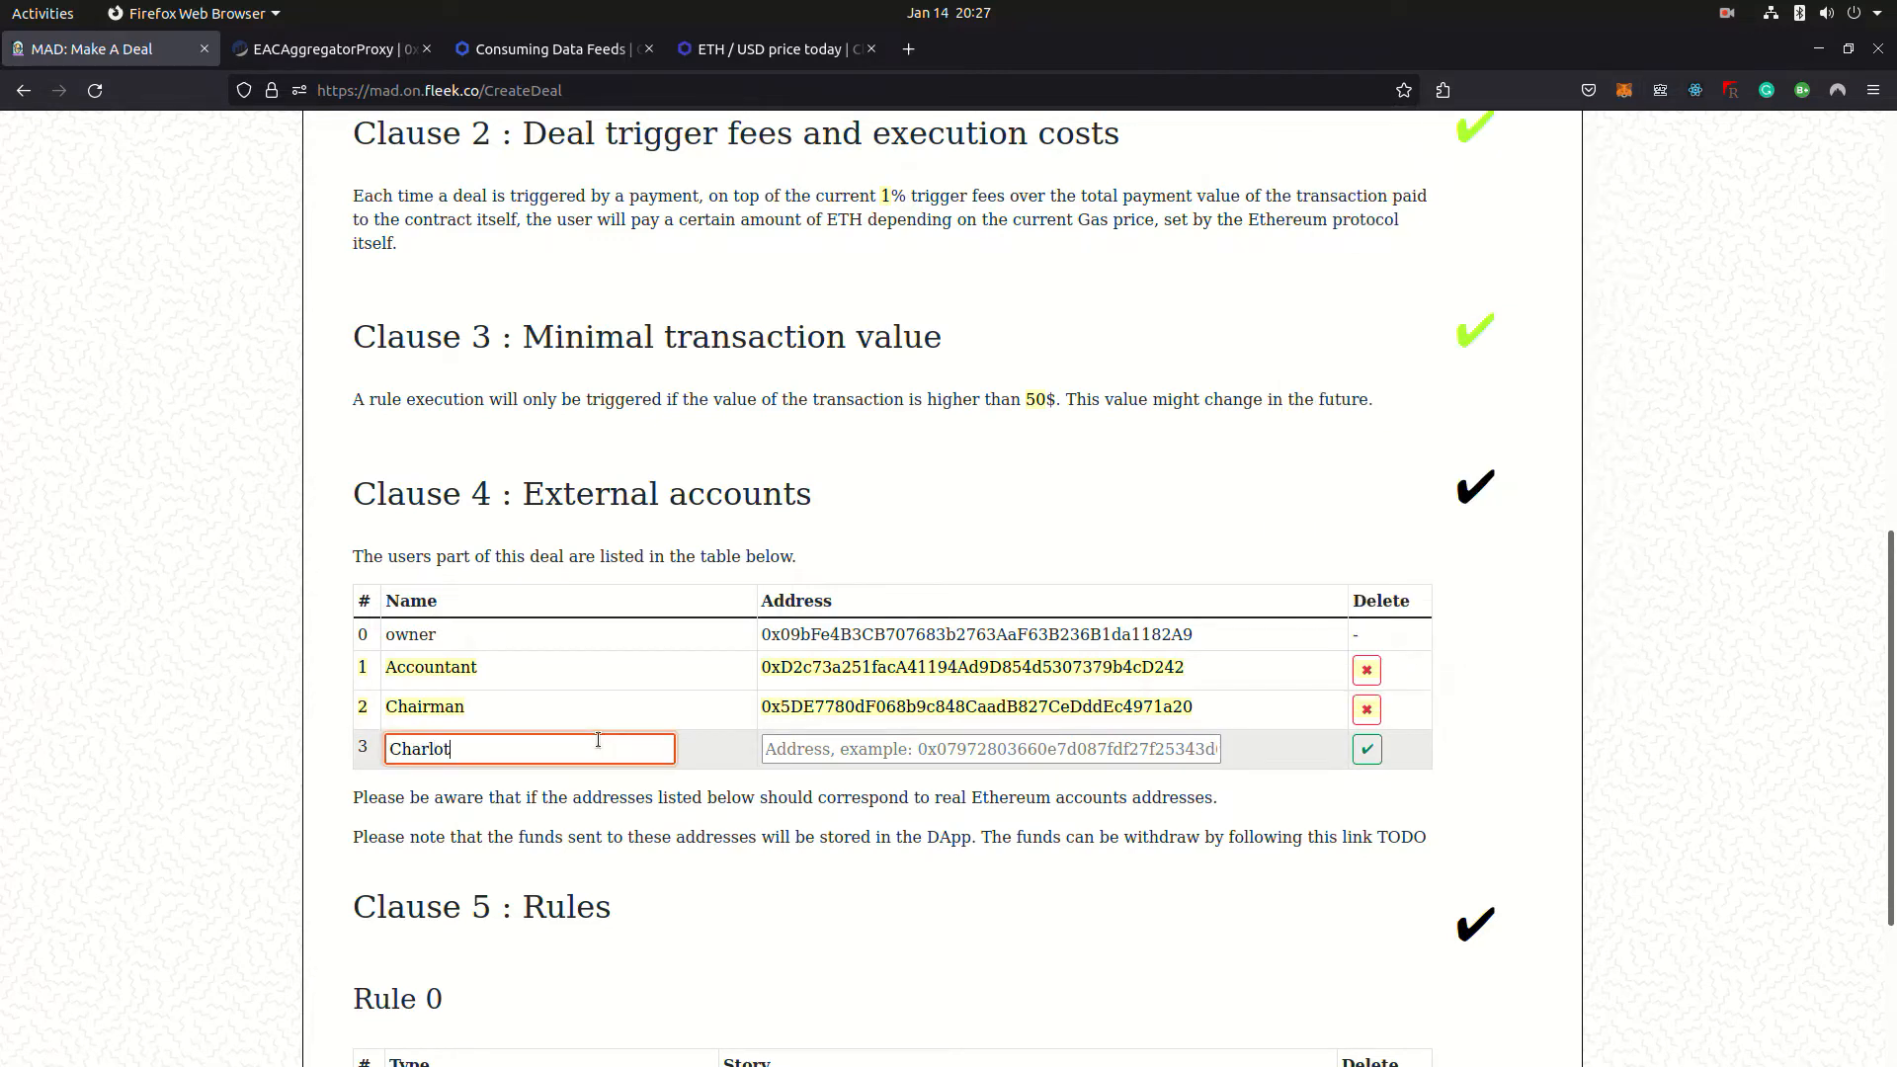
{"action": "type", "text": "e"}
{"action": "left_click", "coordinate": [988, 748]}
{"action": "key", "text": "ctrl+v"}
{"action": "left_click", "coordinate": [1366, 748]}
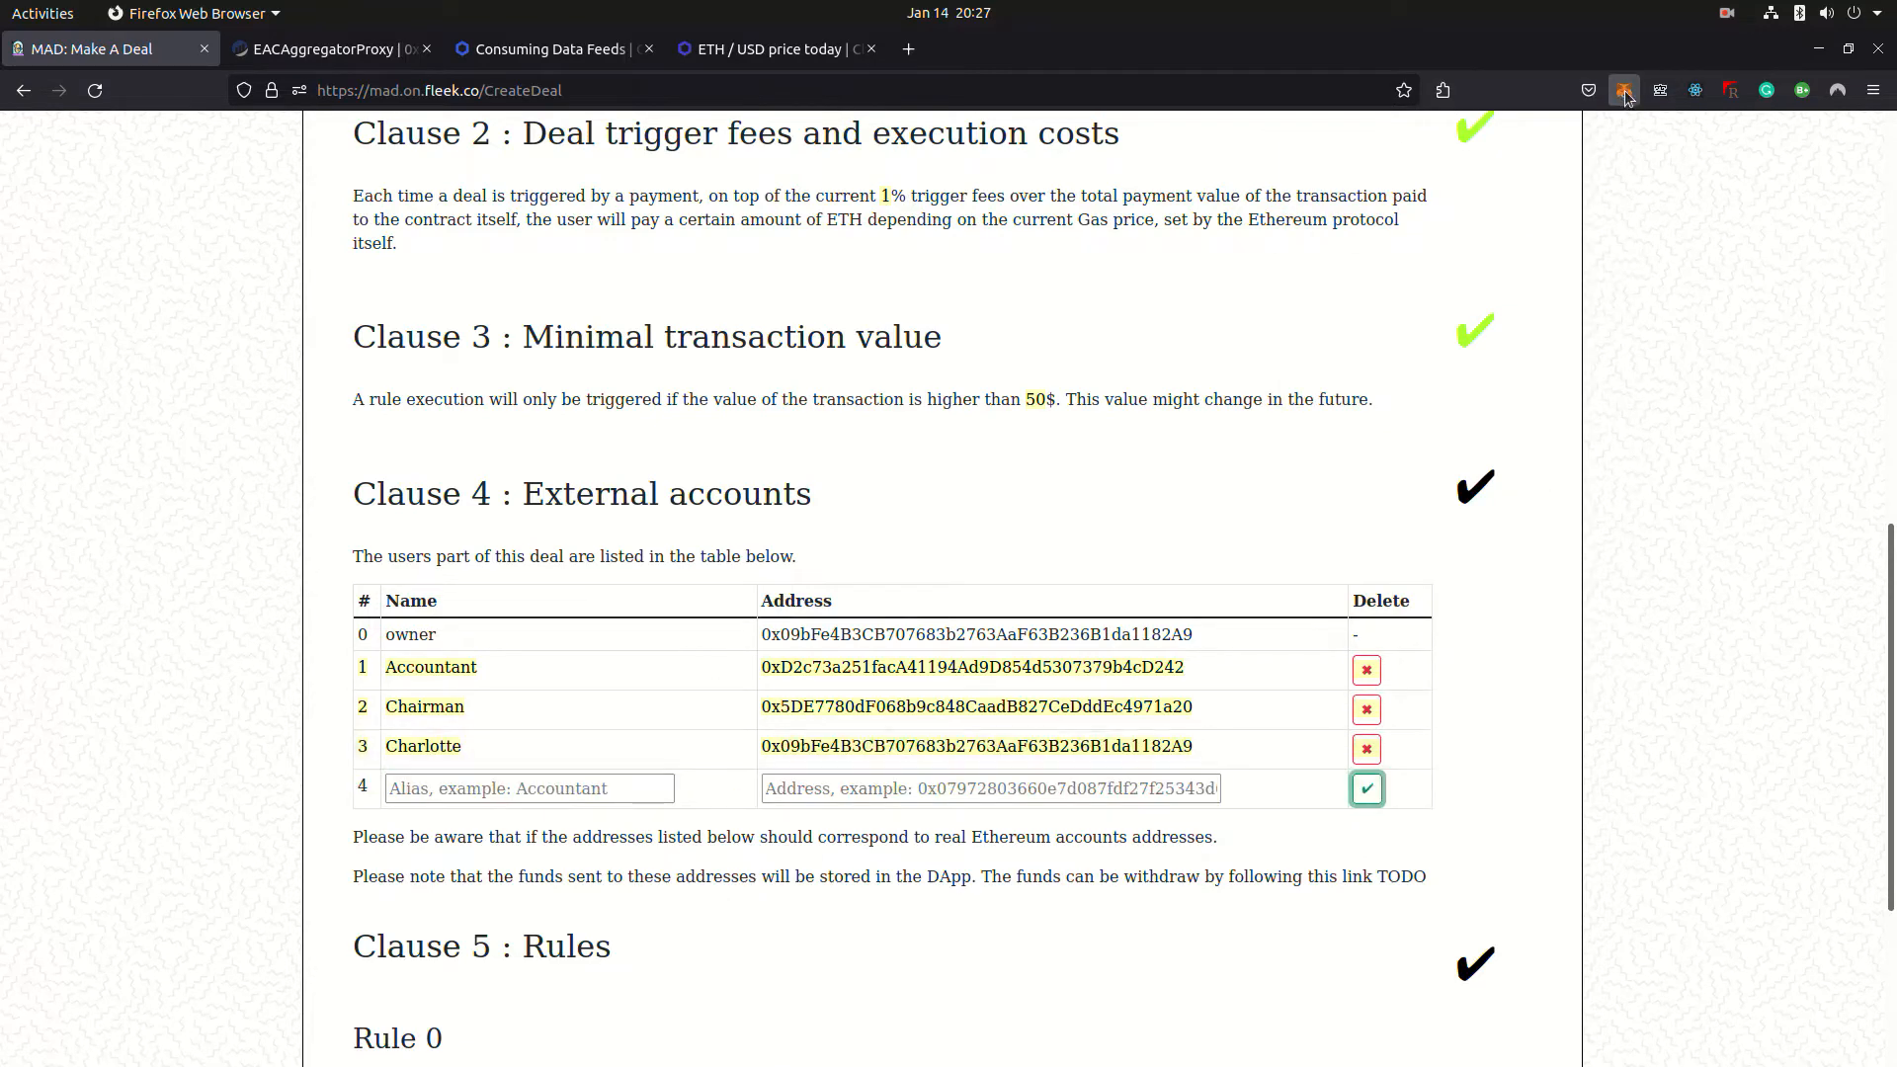
{"action": "left_click", "coordinate": [1626, 93]}
{"action": "left_click", "coordinate": [1604, 143]}
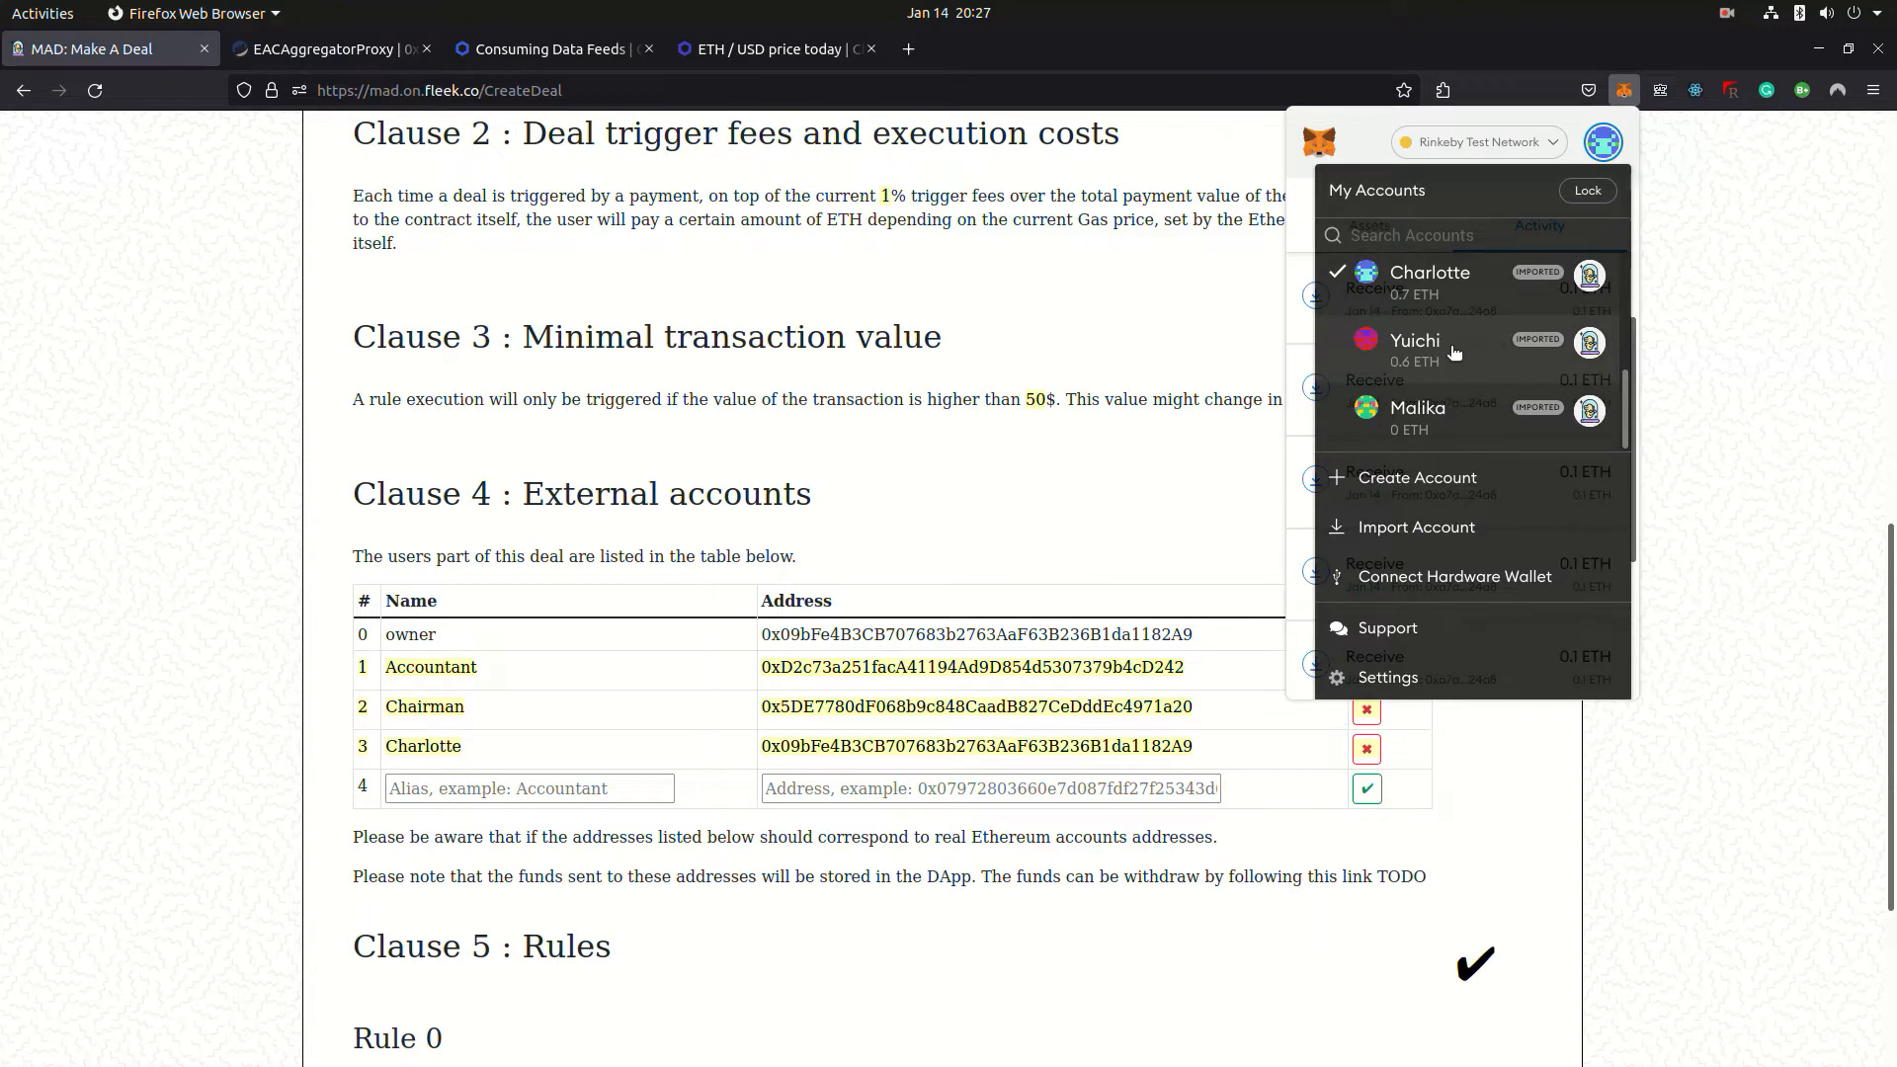
{"action": "left_click", "coordinate": [1455, 350]}
{"action": "left_click", "coordinate": [1496, 220]}
{"action": "left_click", "coordinate": [643, 788]}
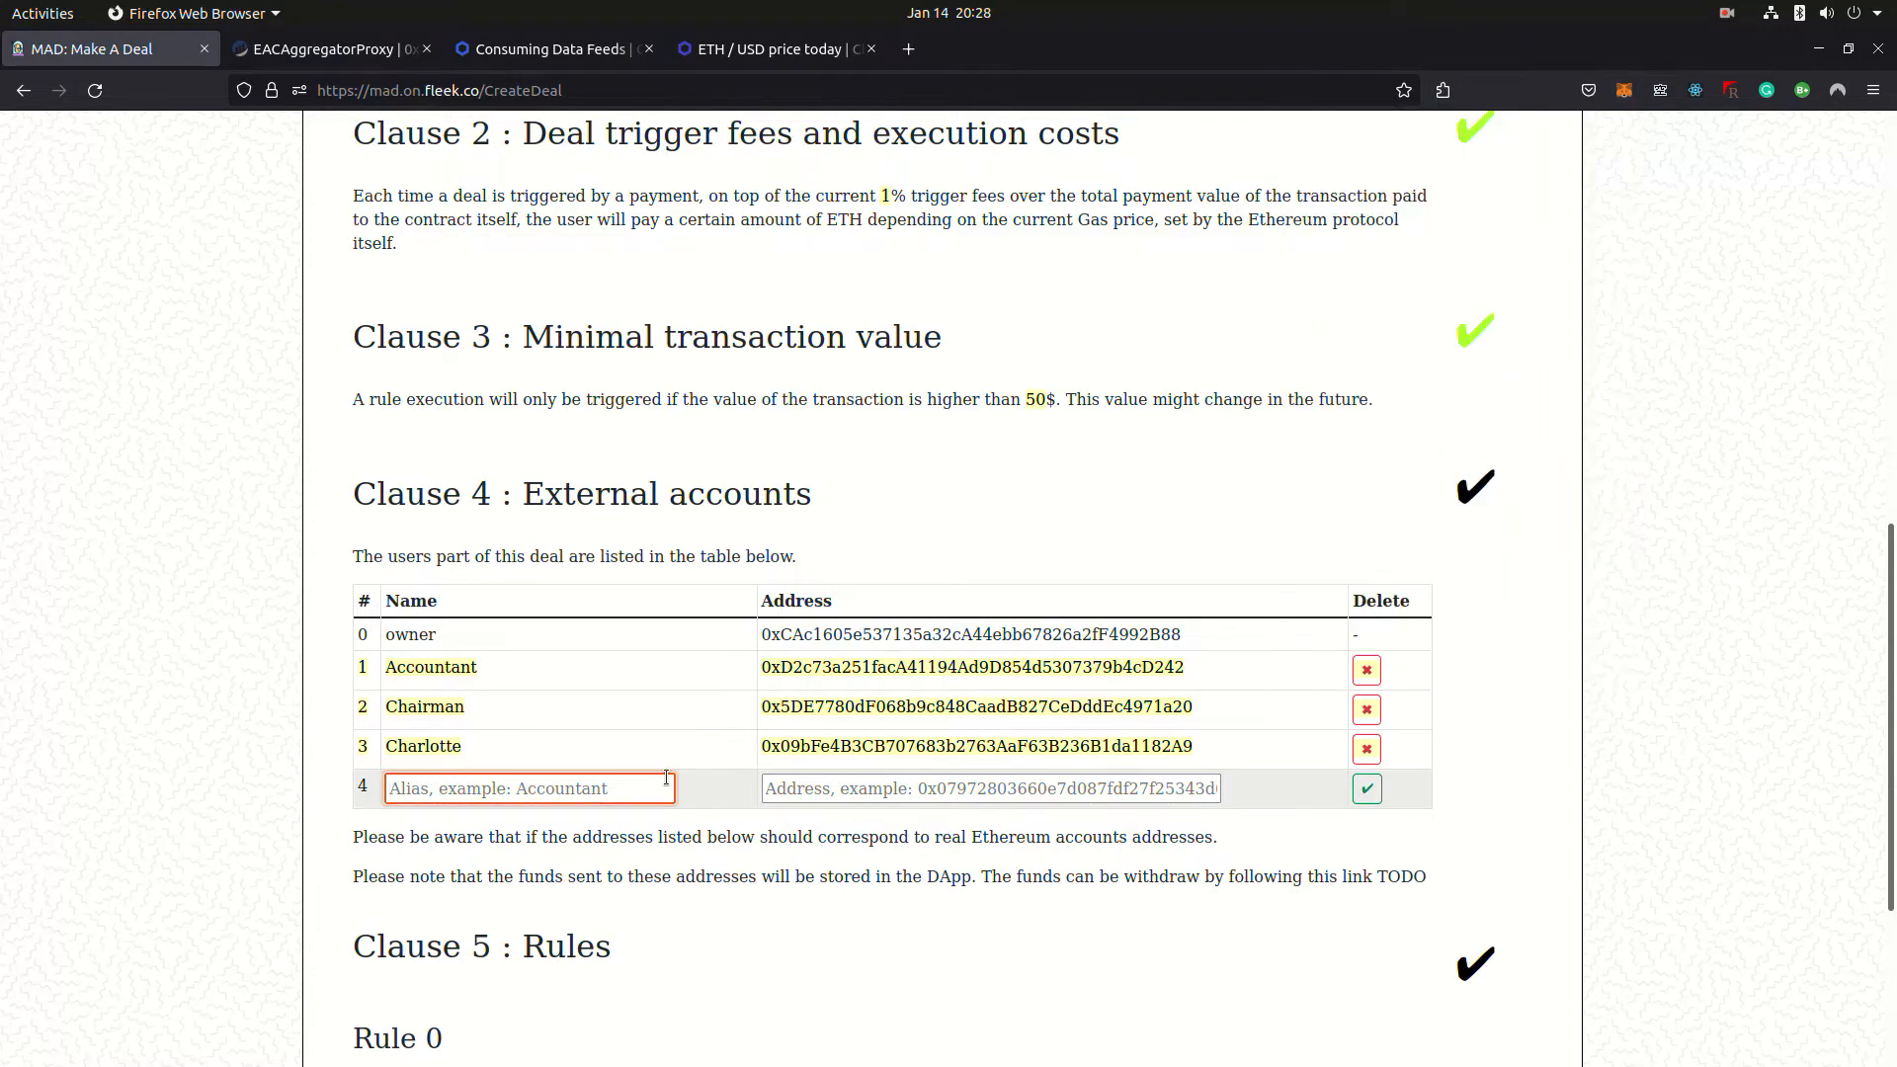
{"action": "type", "text": "Yuichi"}
{"action": "left_click", "coordinate": [989, 787]}
{"action": "key", "text": "ctrl+v"}
{"action": "left_click", "coordinate": [1366, 787]}
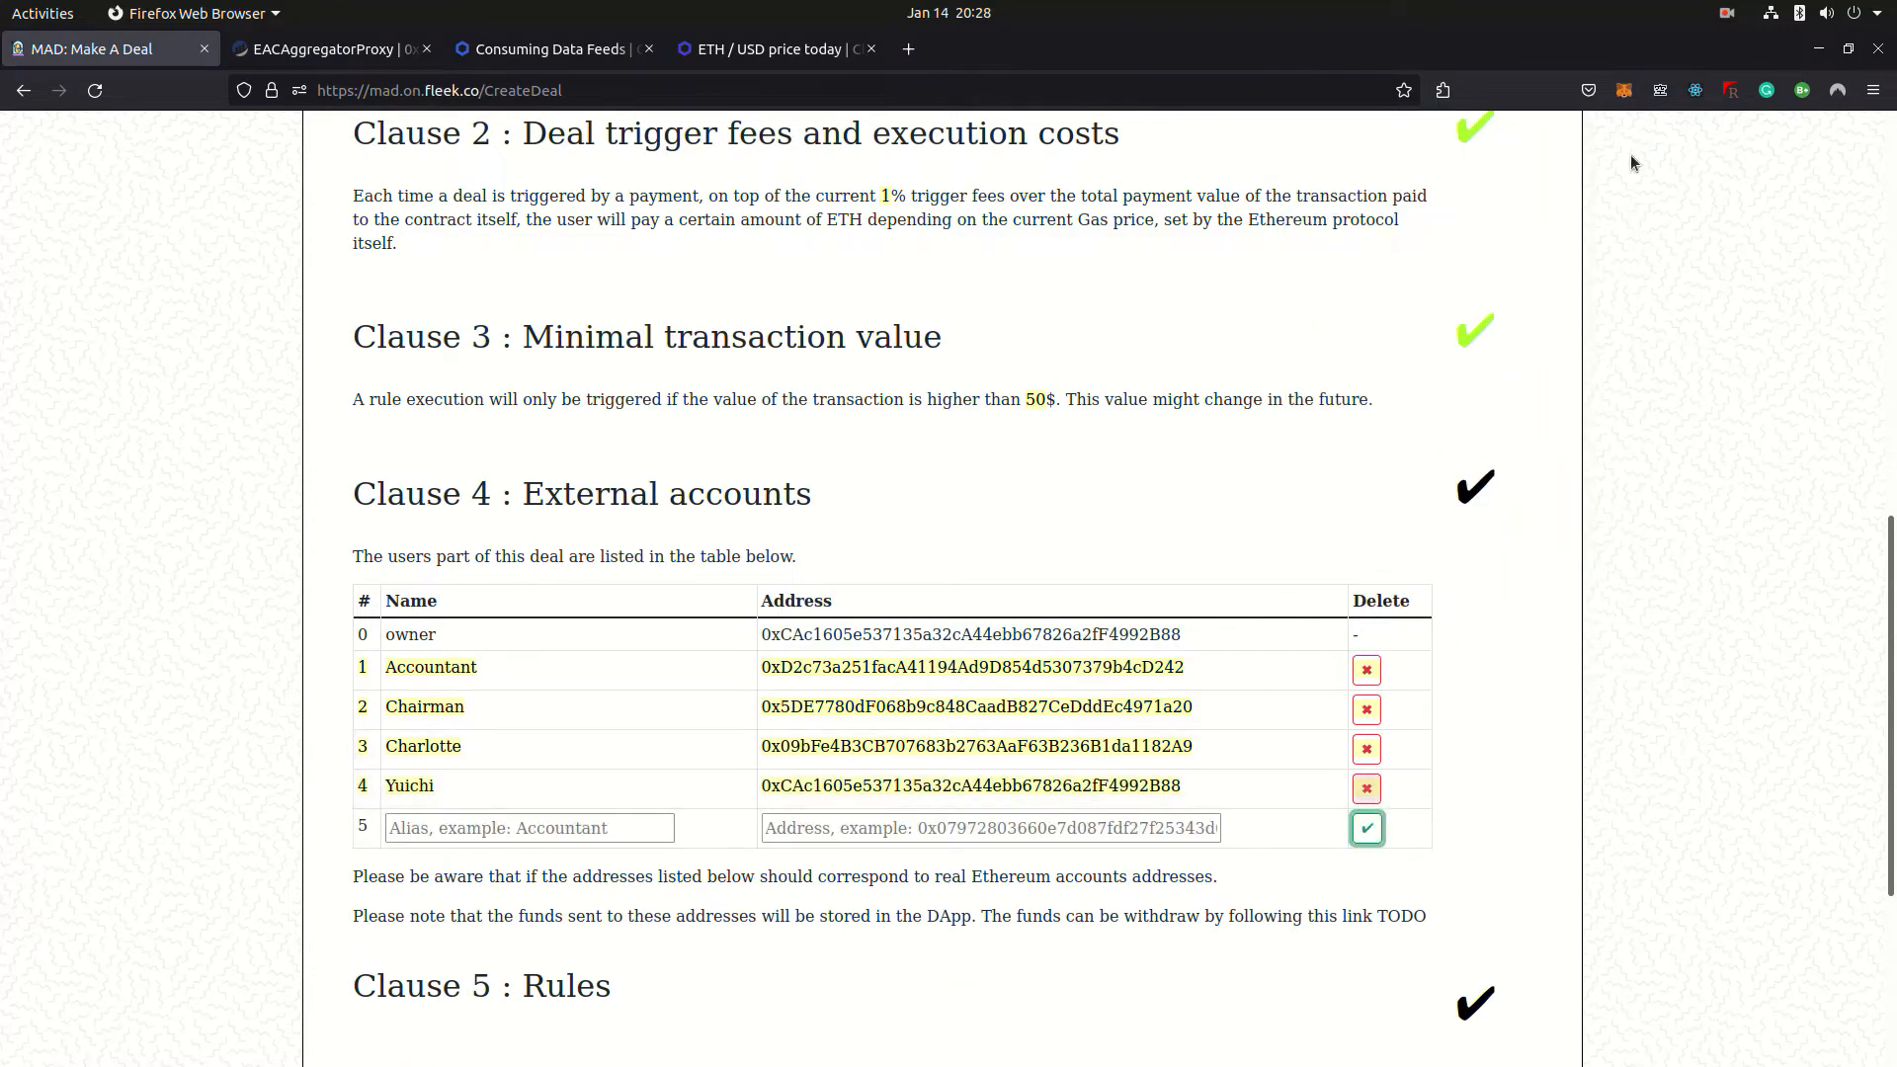
- Add Malika's unfunded account from MetaMask as external account row 5
{"action": "left_click", "coordinate": [1626, 94]}
{"action": "left_click", "coordinate": [1605, 143]}
{"action": "left_click", "coordinate": [1453, 411]}
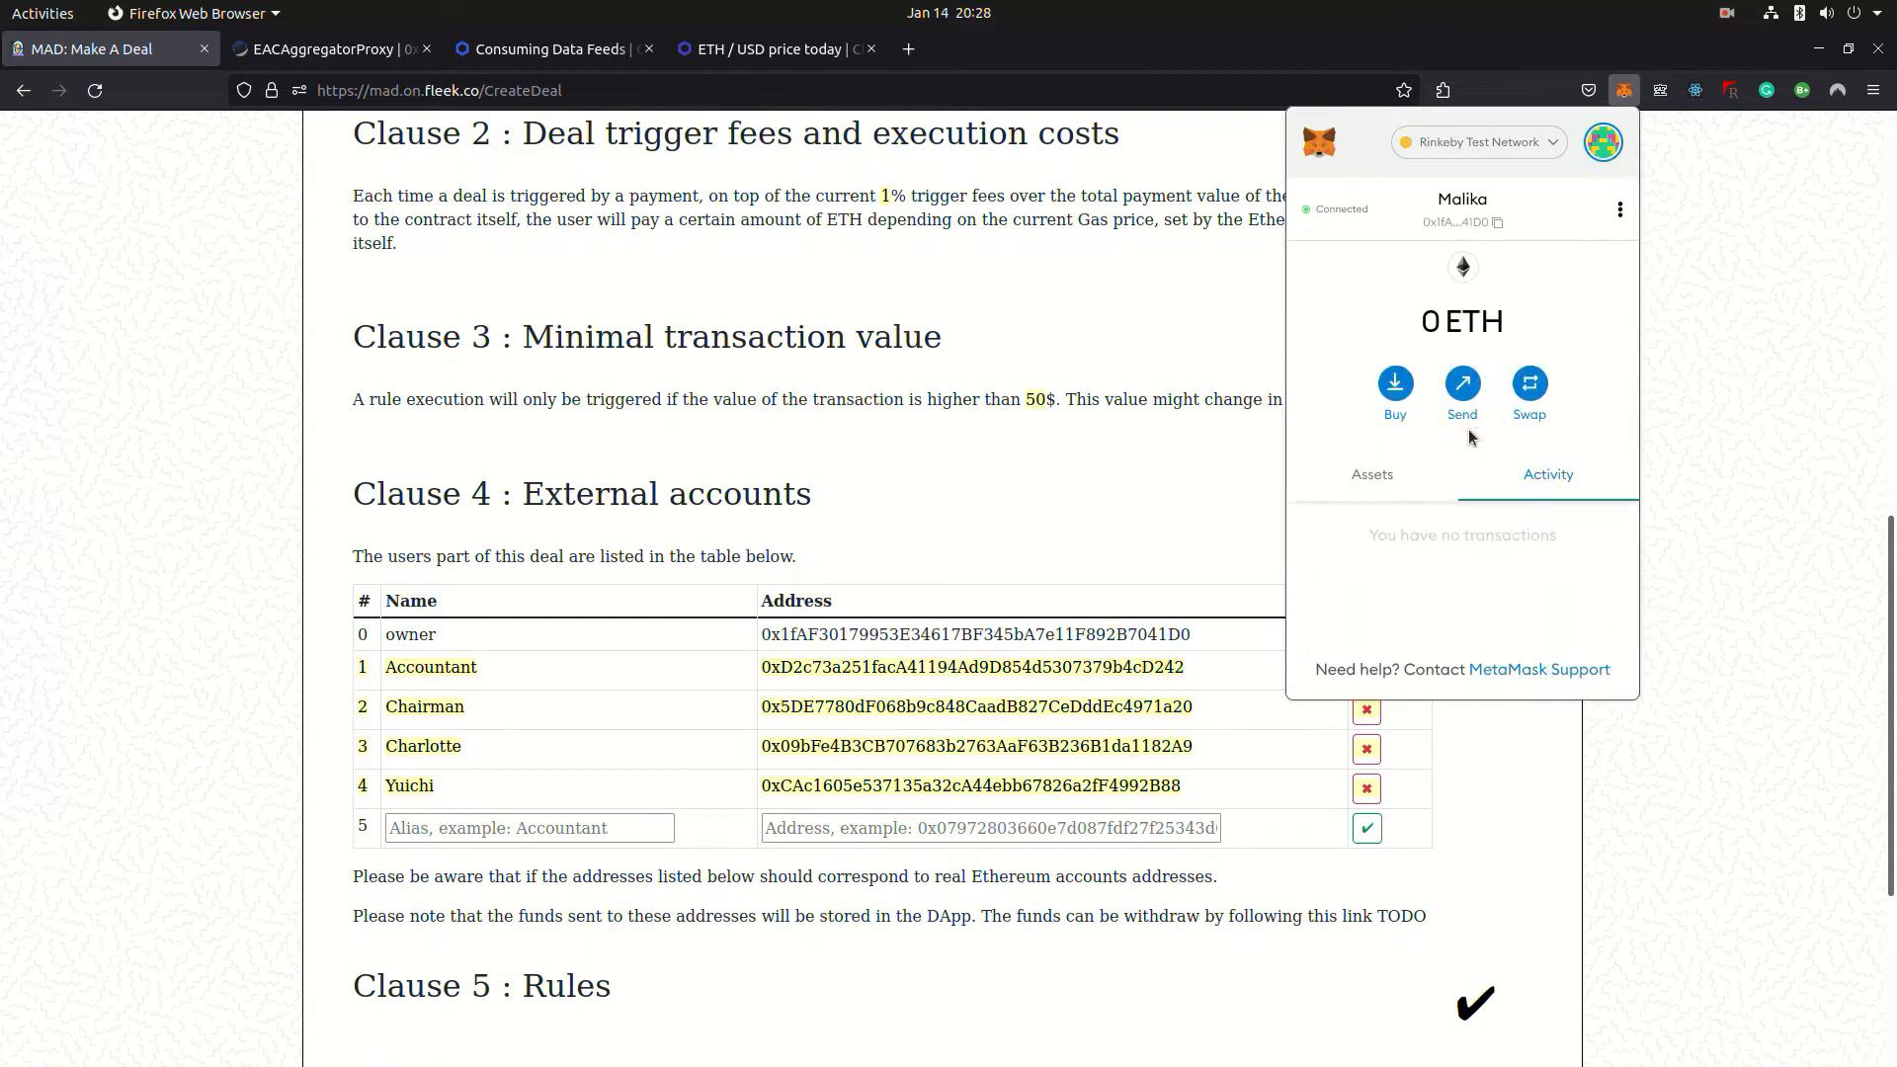
{"action": "left_click", "coordinate": [1461, 223]}
{"action": "left_click", "coordinate": [638, 826]}
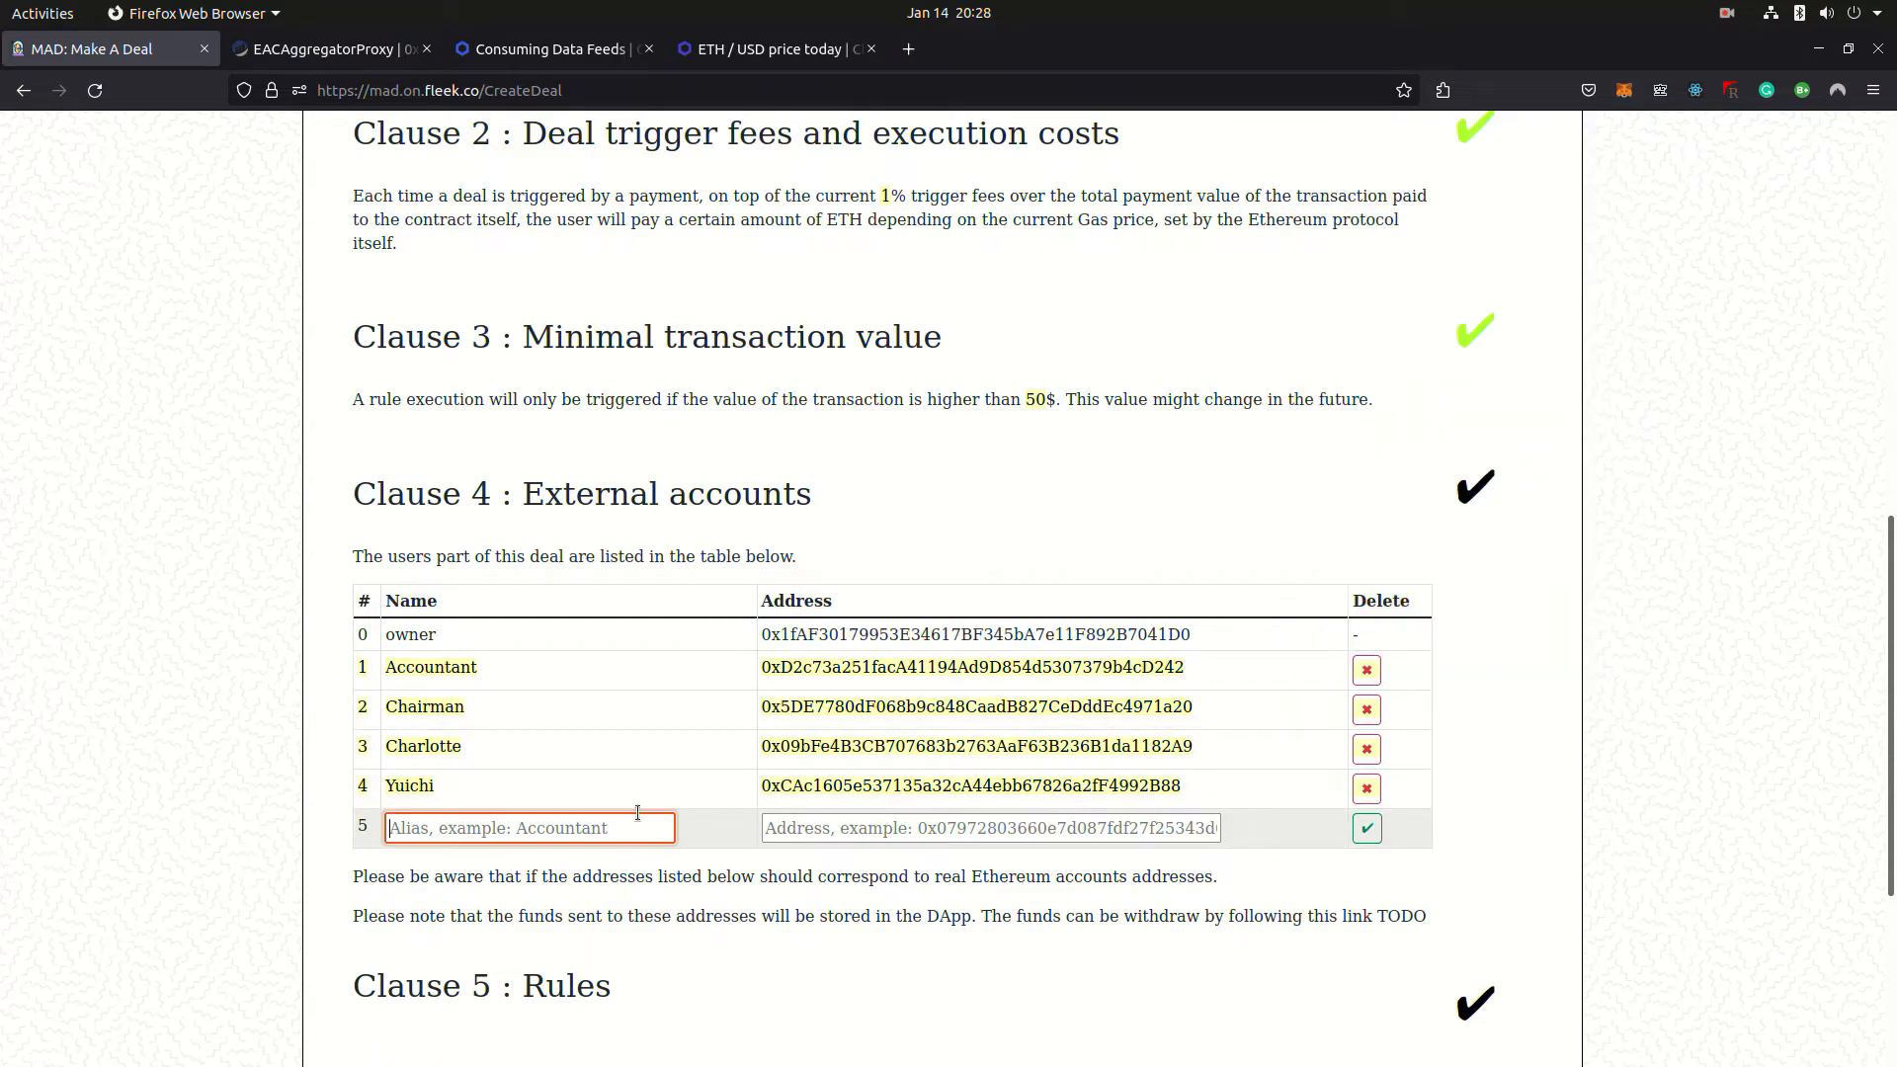
{"action": "type", "text": "Malika"}
{"action": "left_click", "coordinate": [989, 828]}
{"action": "key", "text": "ctrl+v"}
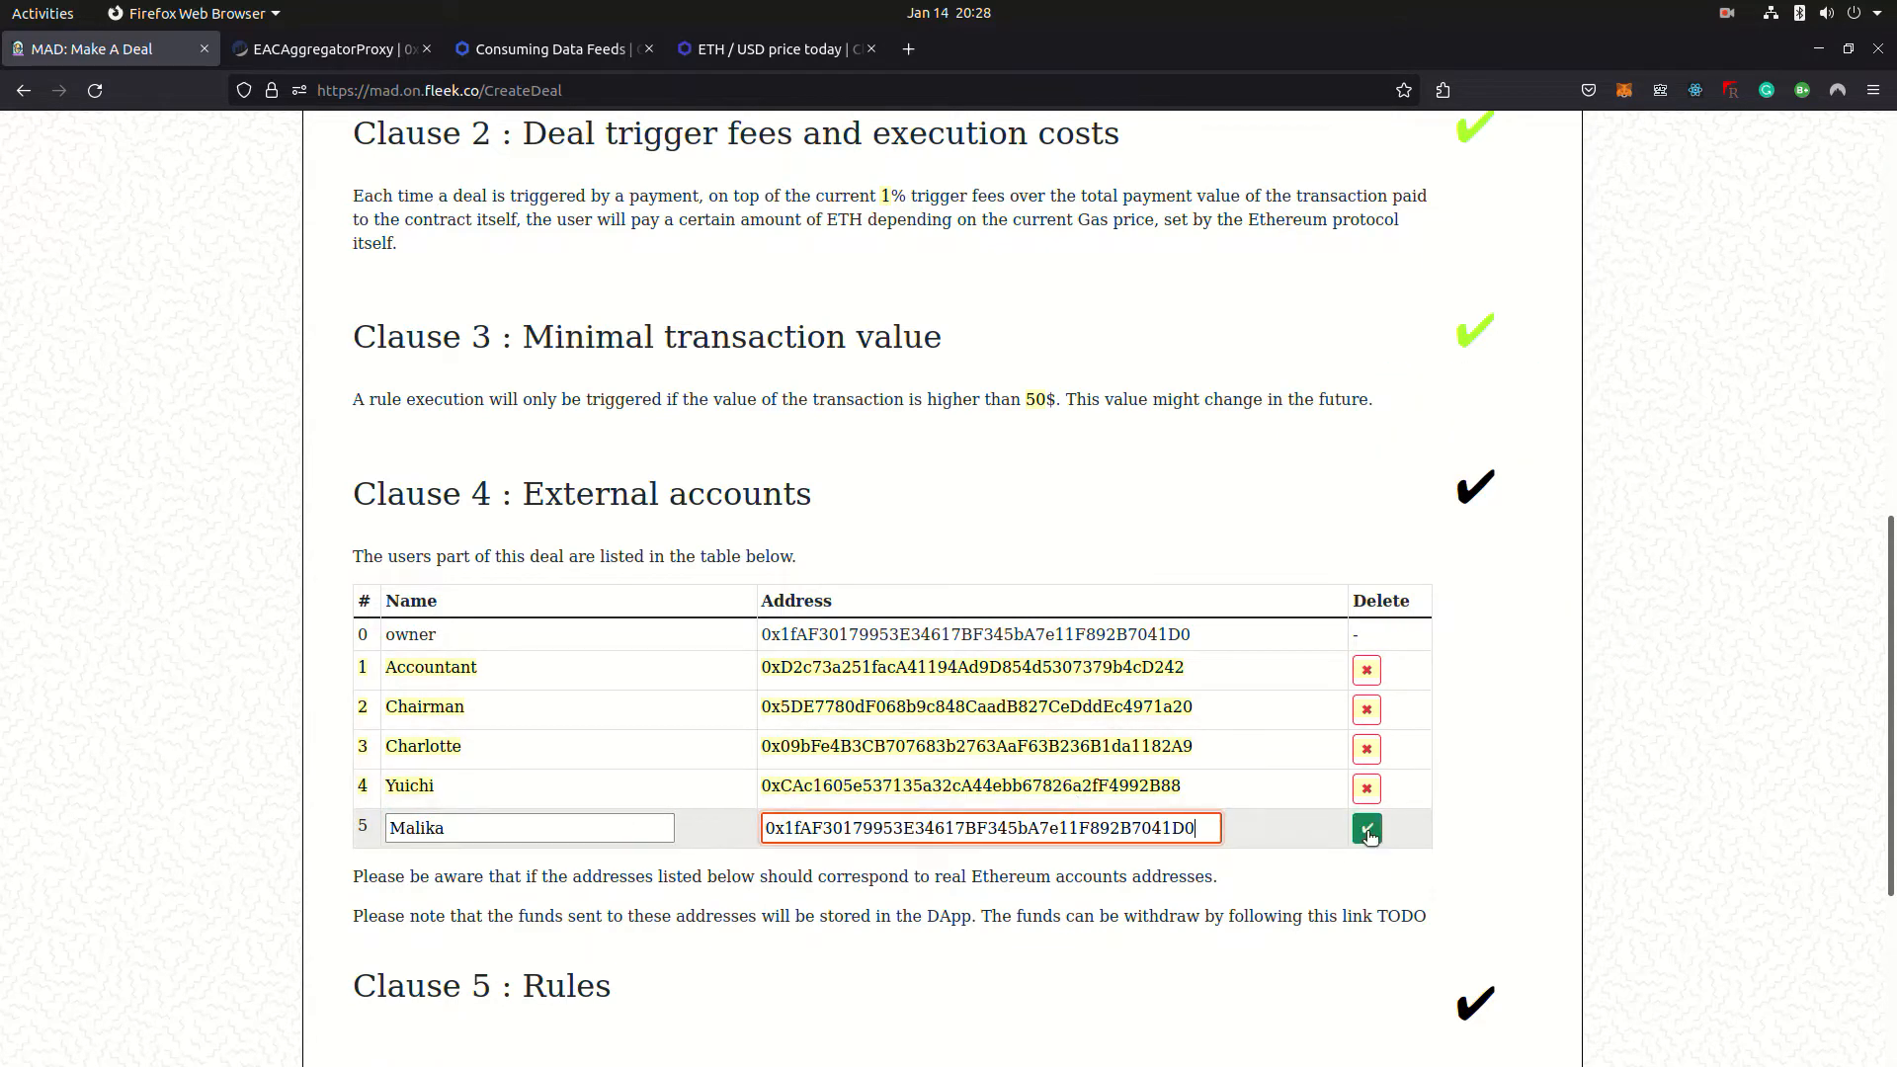
{"action": "left_click", "coordinate": [1367, 831]}
- Switch the MetaMask wallet back to the Owner account
{"action": "left_click", "coordinate": [1626, 94]}
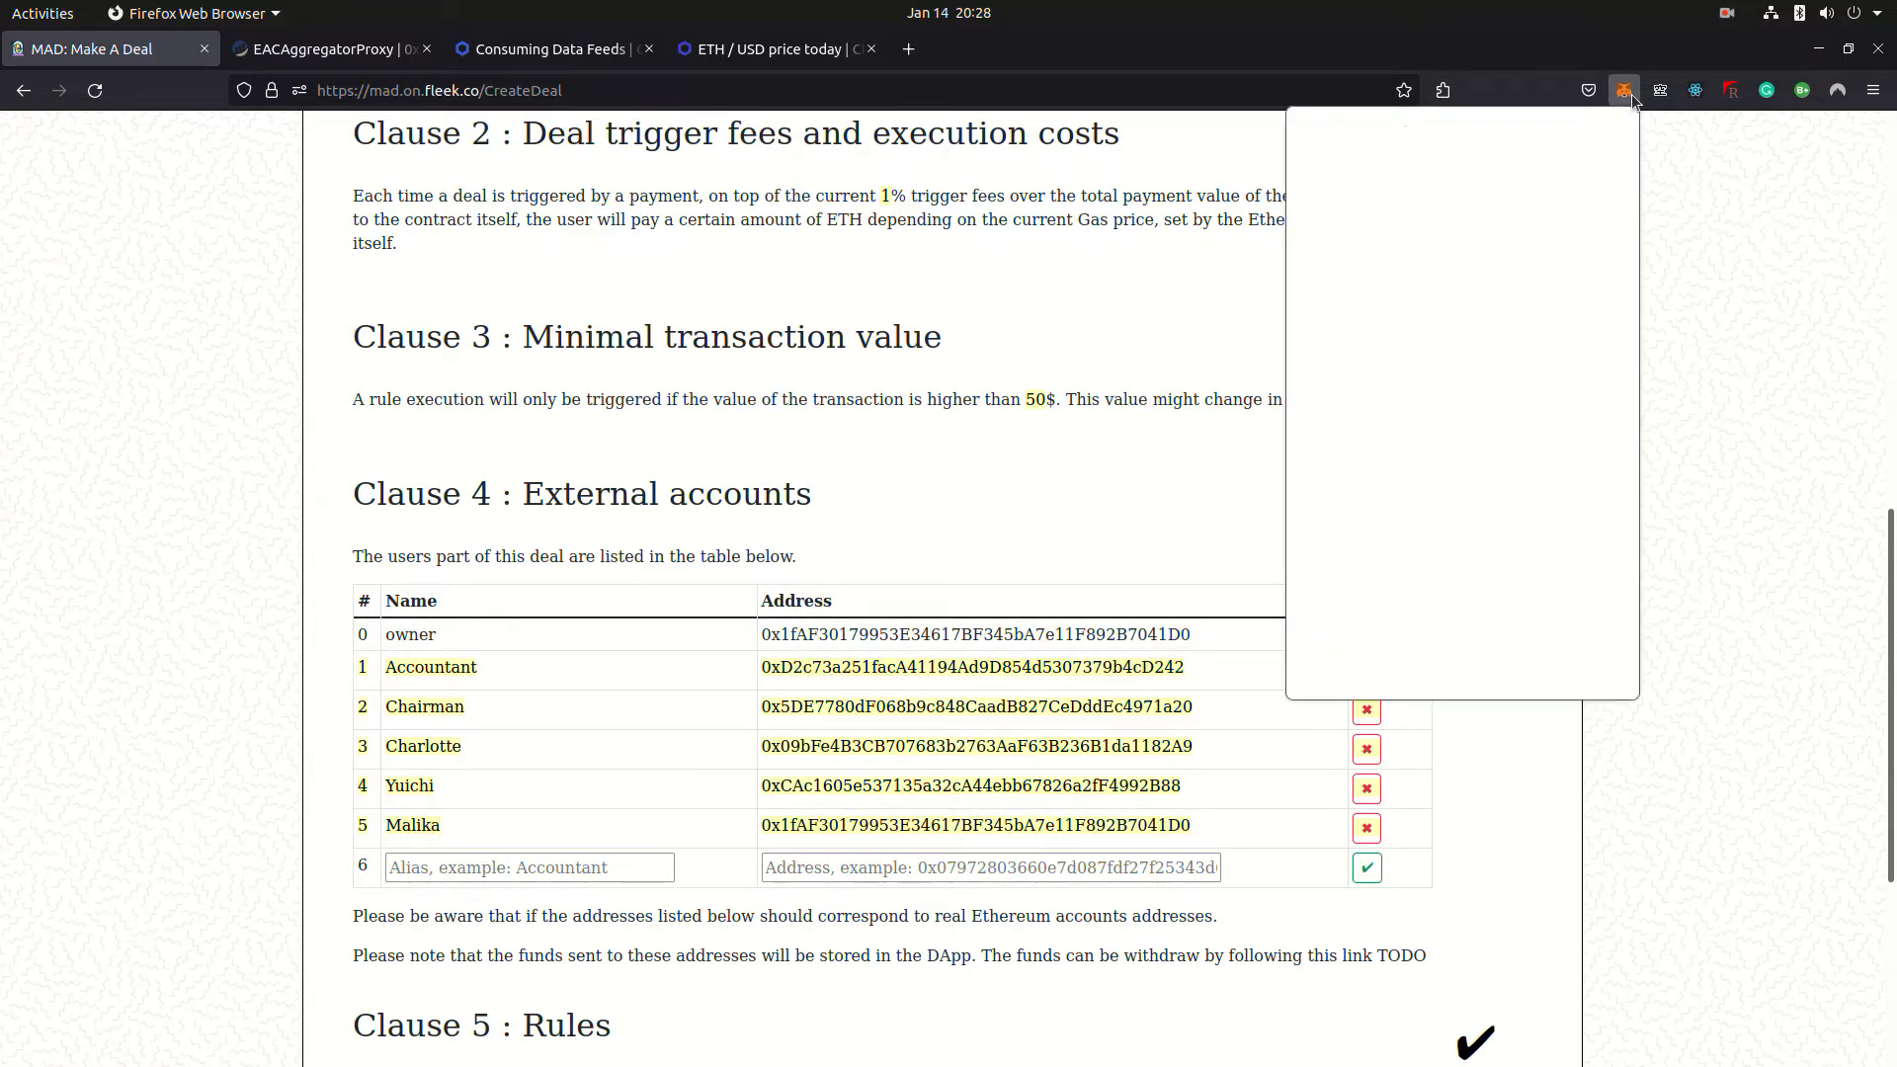
{"action": "left_click", "coordinate": [1602, 157]}
{"action": "left_click", "coordinate": [1419, 276]}
- Accept Clause 4 on external accounts, raising creation fees to 150$ for six accounts
{"action": "left_click", "coordinate": [1203, 634]}
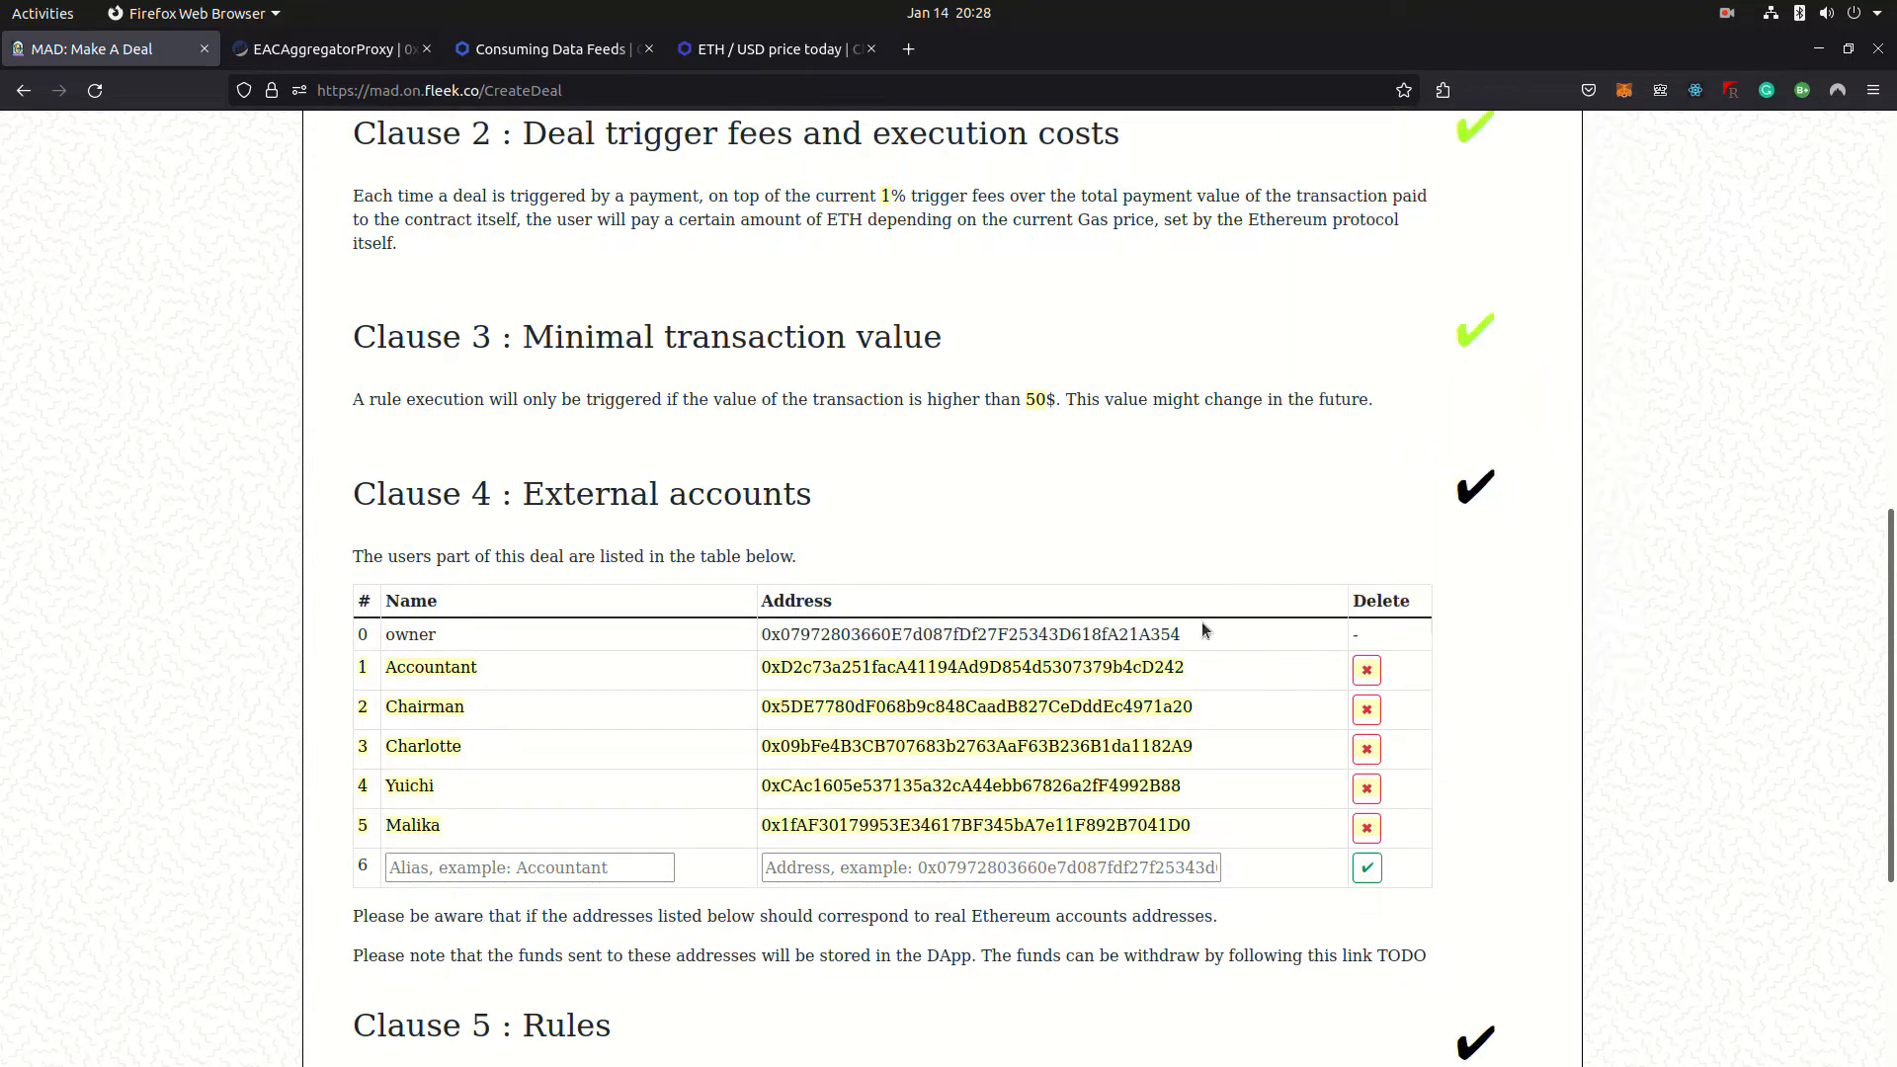
{"action": "scroll", "coordinate": [1669, 668], "scroll_direction": "up", "scroll_amount": 3}
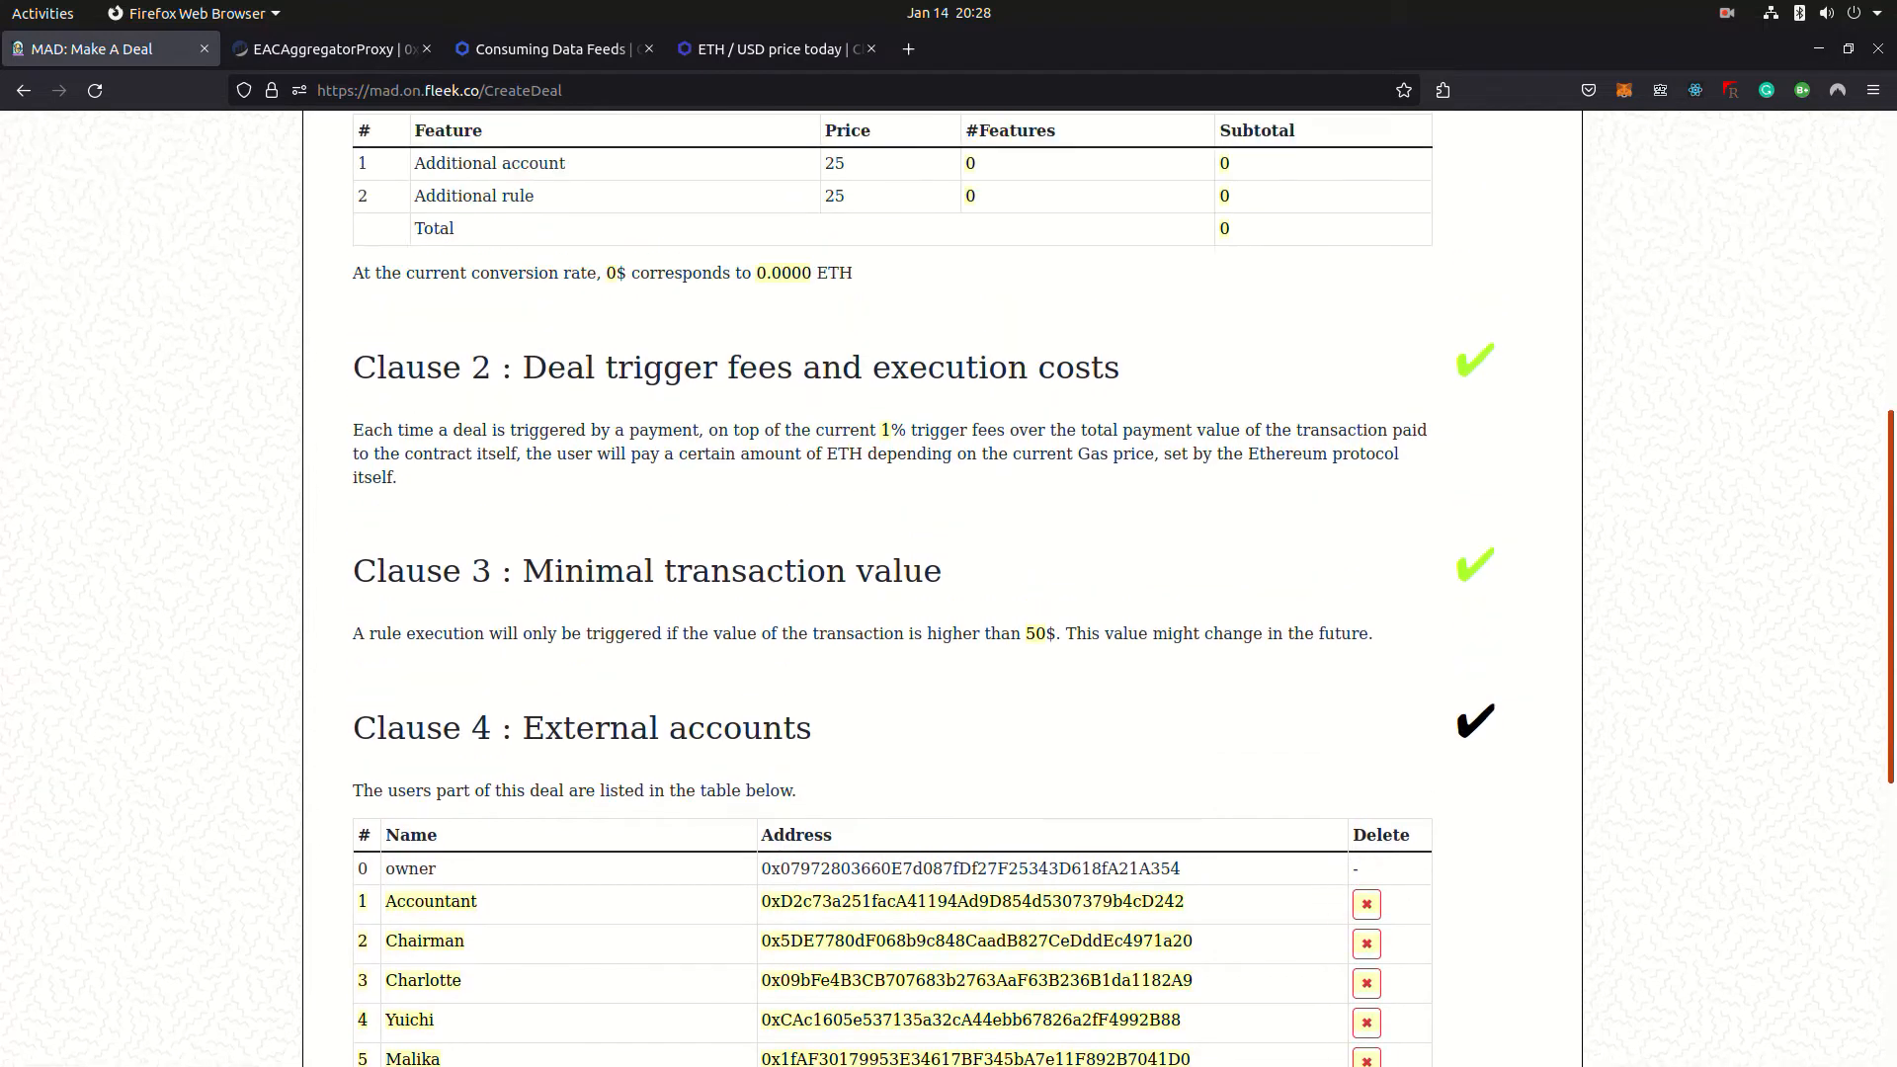
{"action": "scroll", "coordinate": [1154, 445], "scroll_direction": "up", "scroll_amount": 1}
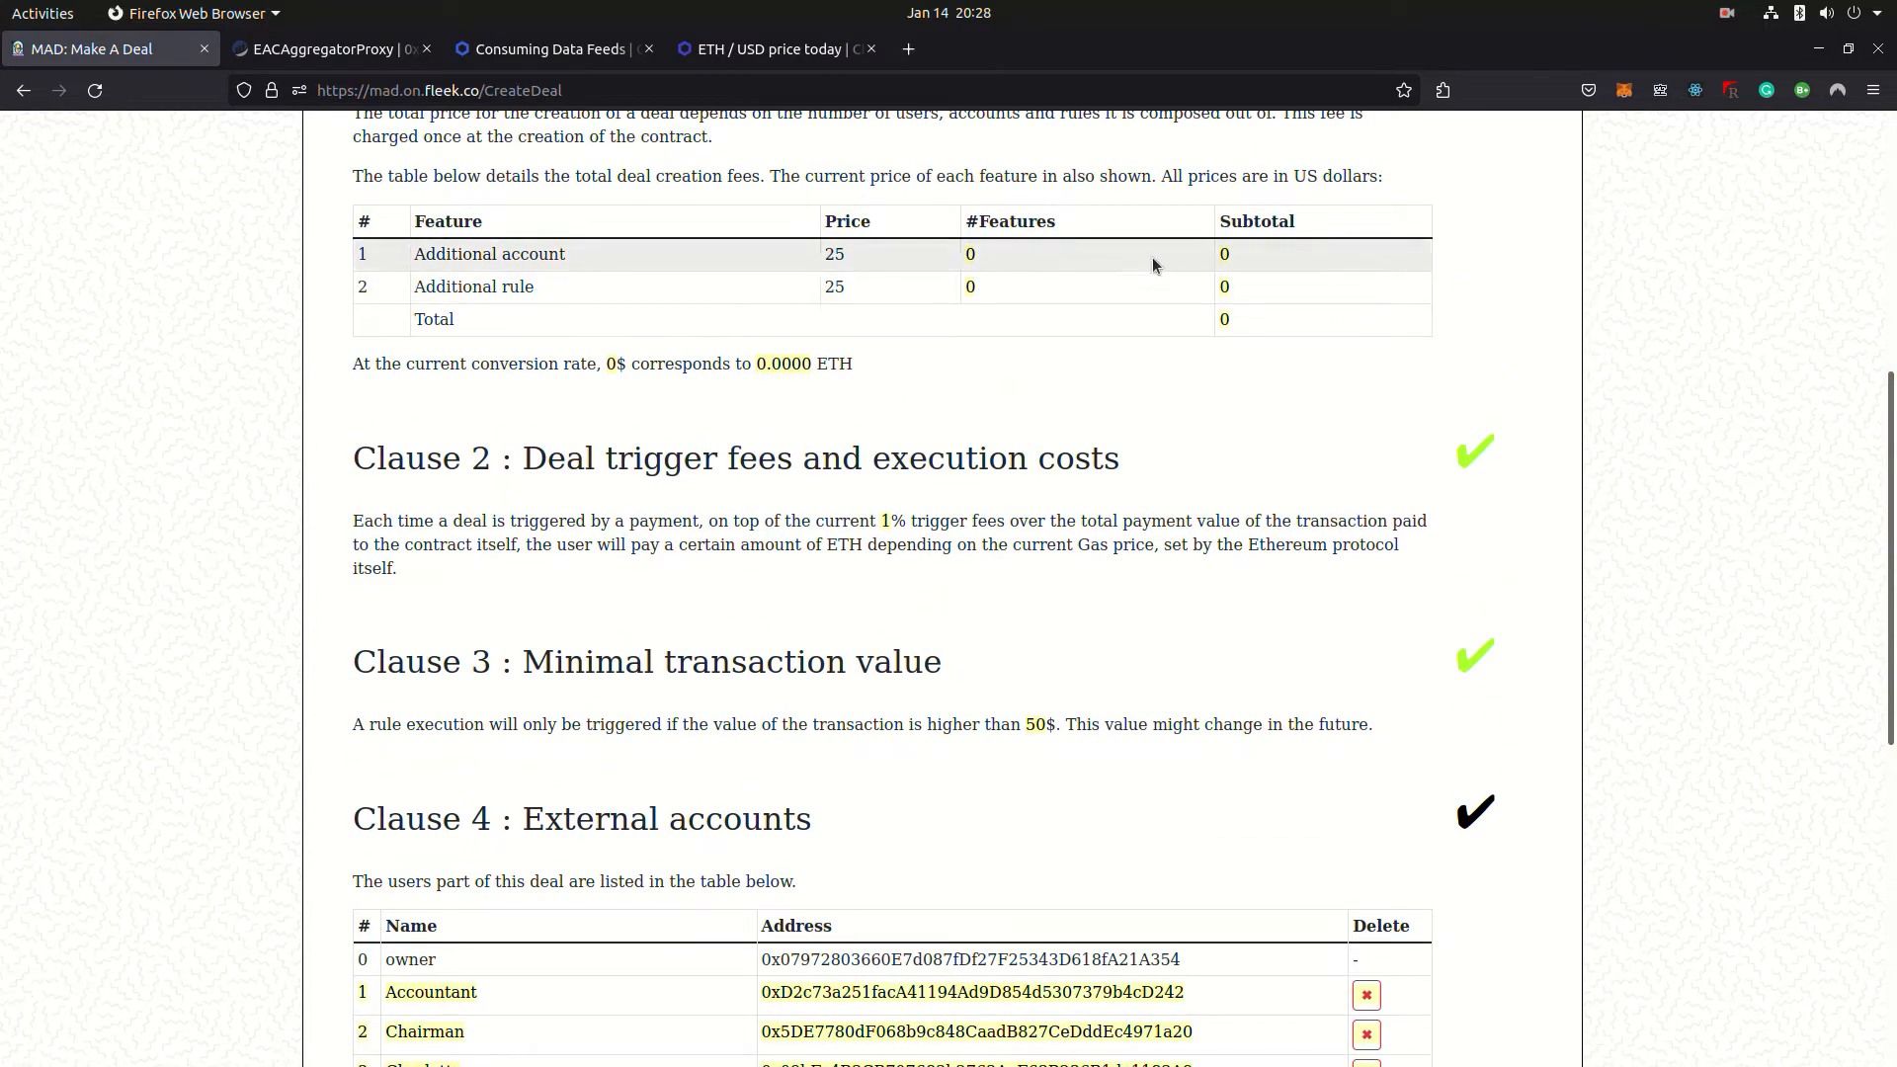
{"action": "scroll", "coordinate": [1156, 548], "scroll_direction": "down", "scroll_amount": 1}
{"action": "scroll", "coordinate": [1204, 667], "scroll_direction": "down", "scroll_amount": 2}
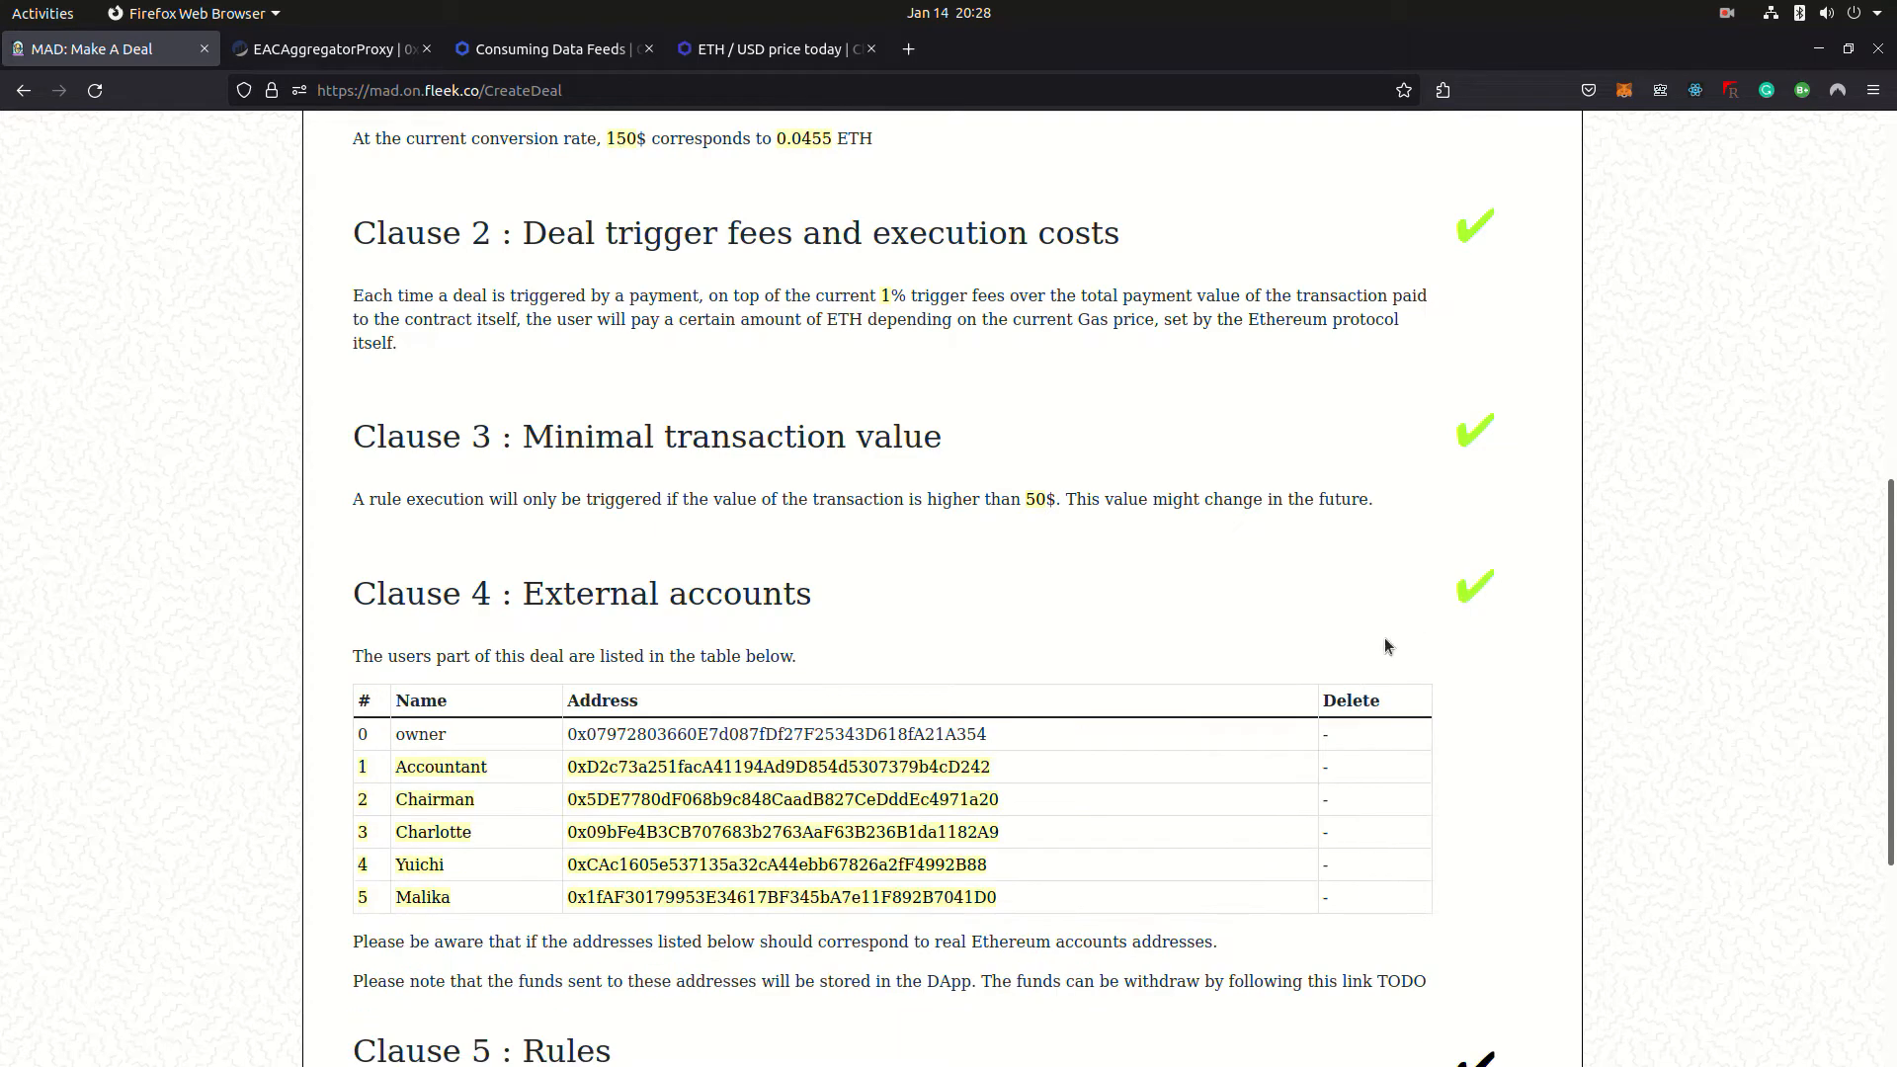
{"action": "scroll", "coordinate": [1381, 639], "scroll_direction": "up", "scroll_amount": 3}
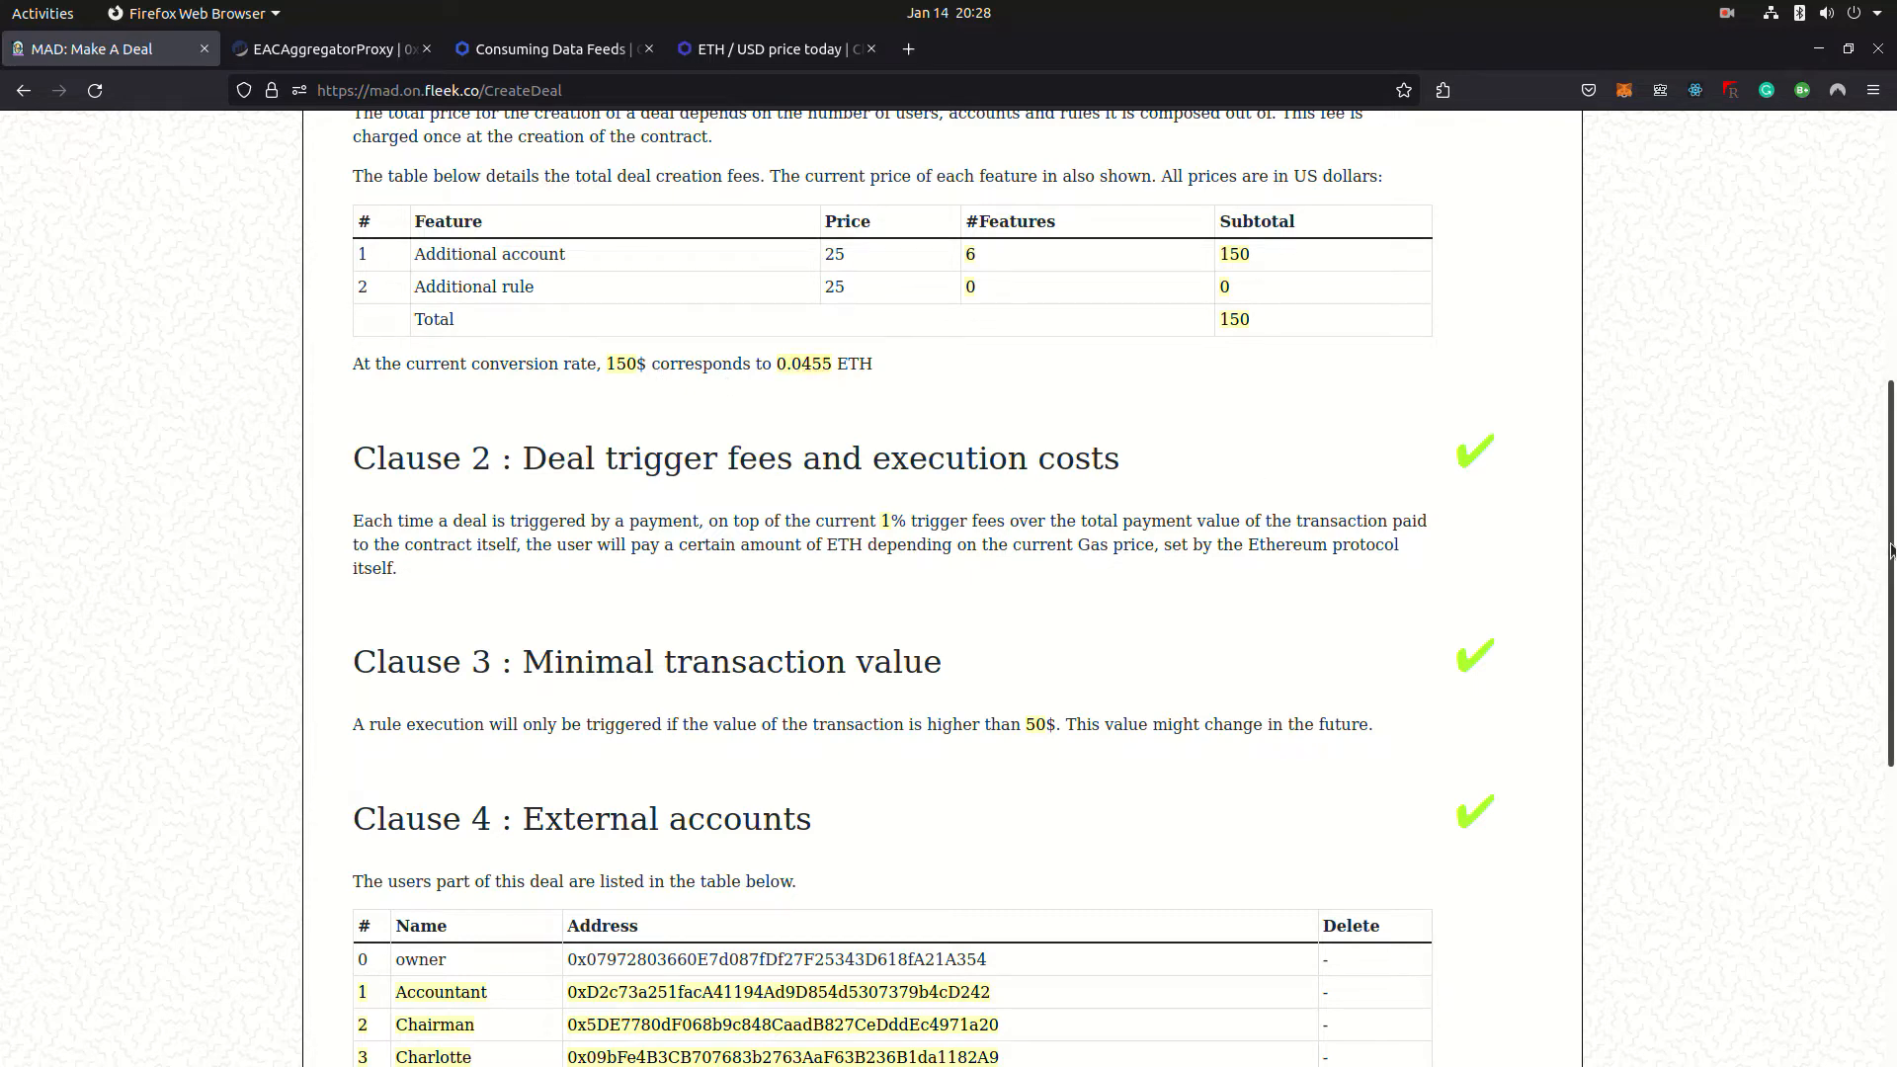
{"action": "left_click_drag", "start_coordinate": [1888, 593], "coordinate": [1888, 861]}
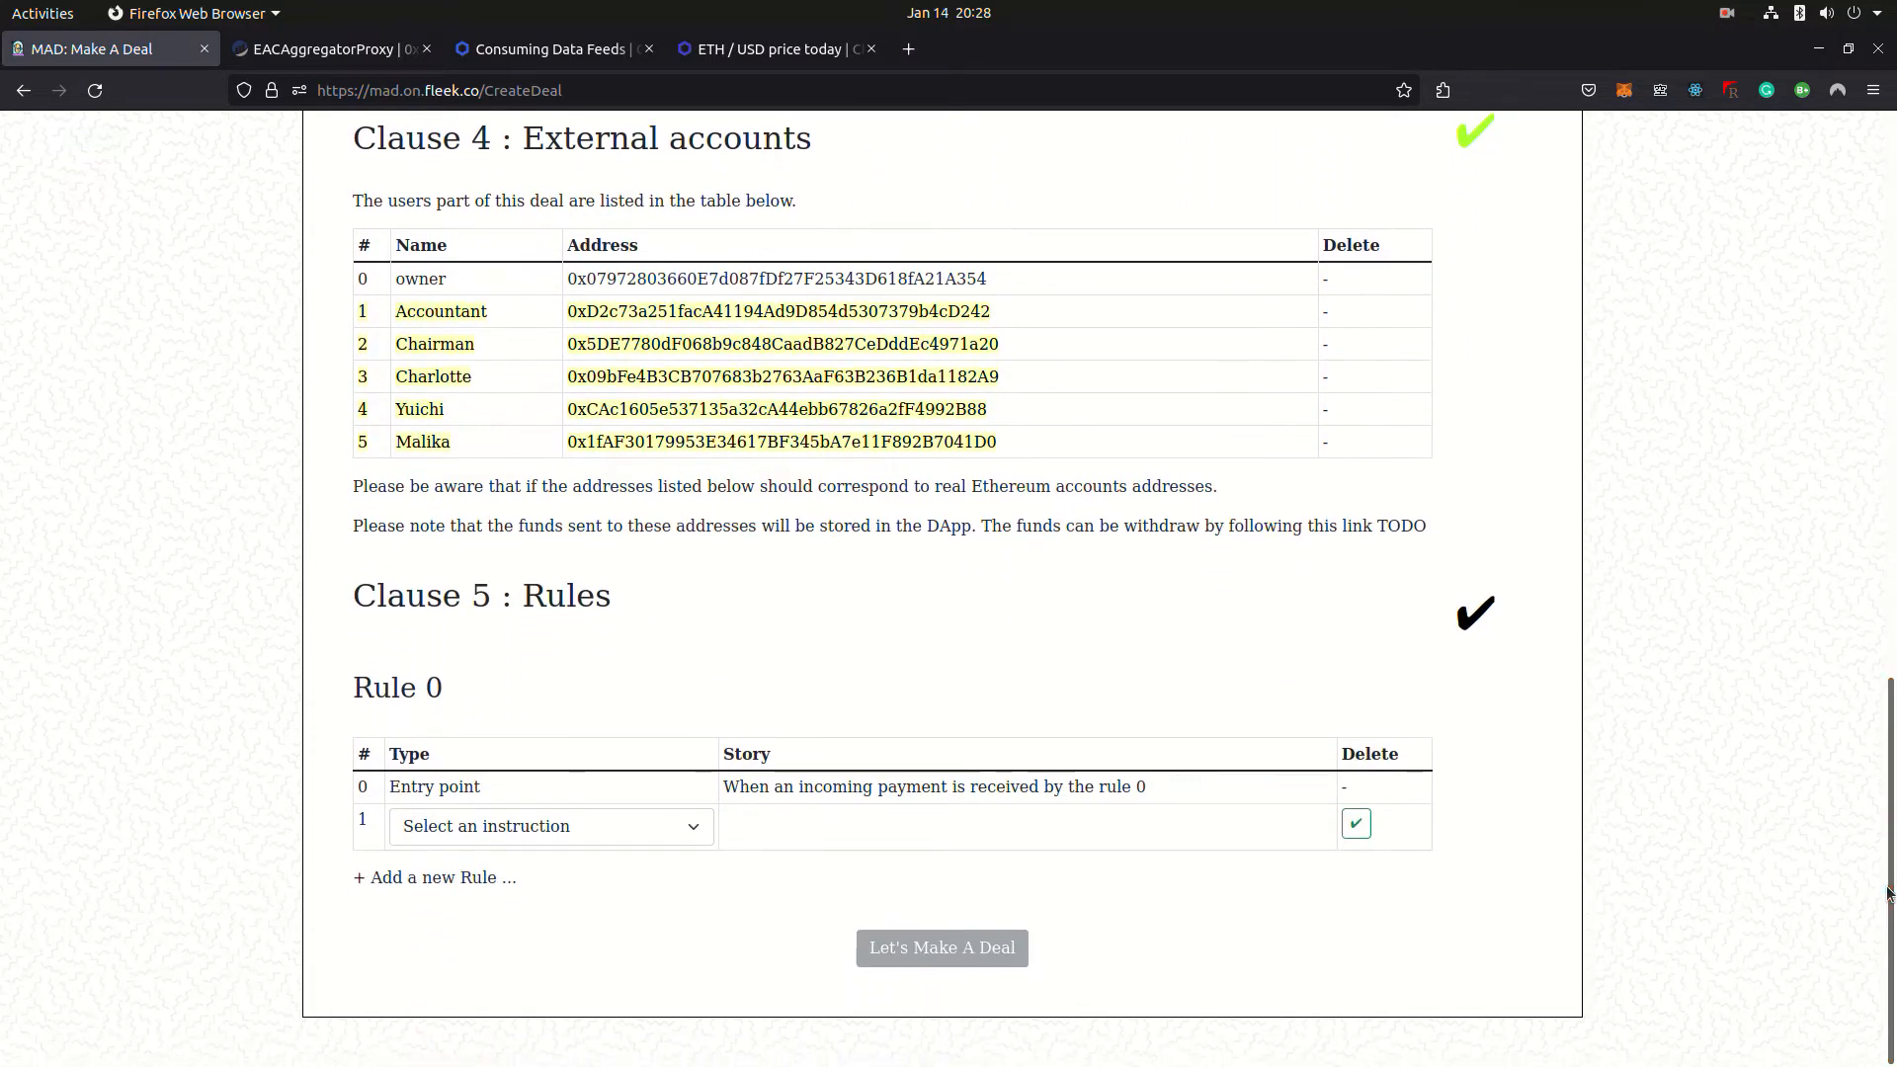
- Add an IF-ADDR condition to Rule 0 requiring the sender to be Accountant
{"action": "left_click", "coordinate": [695, 826]}
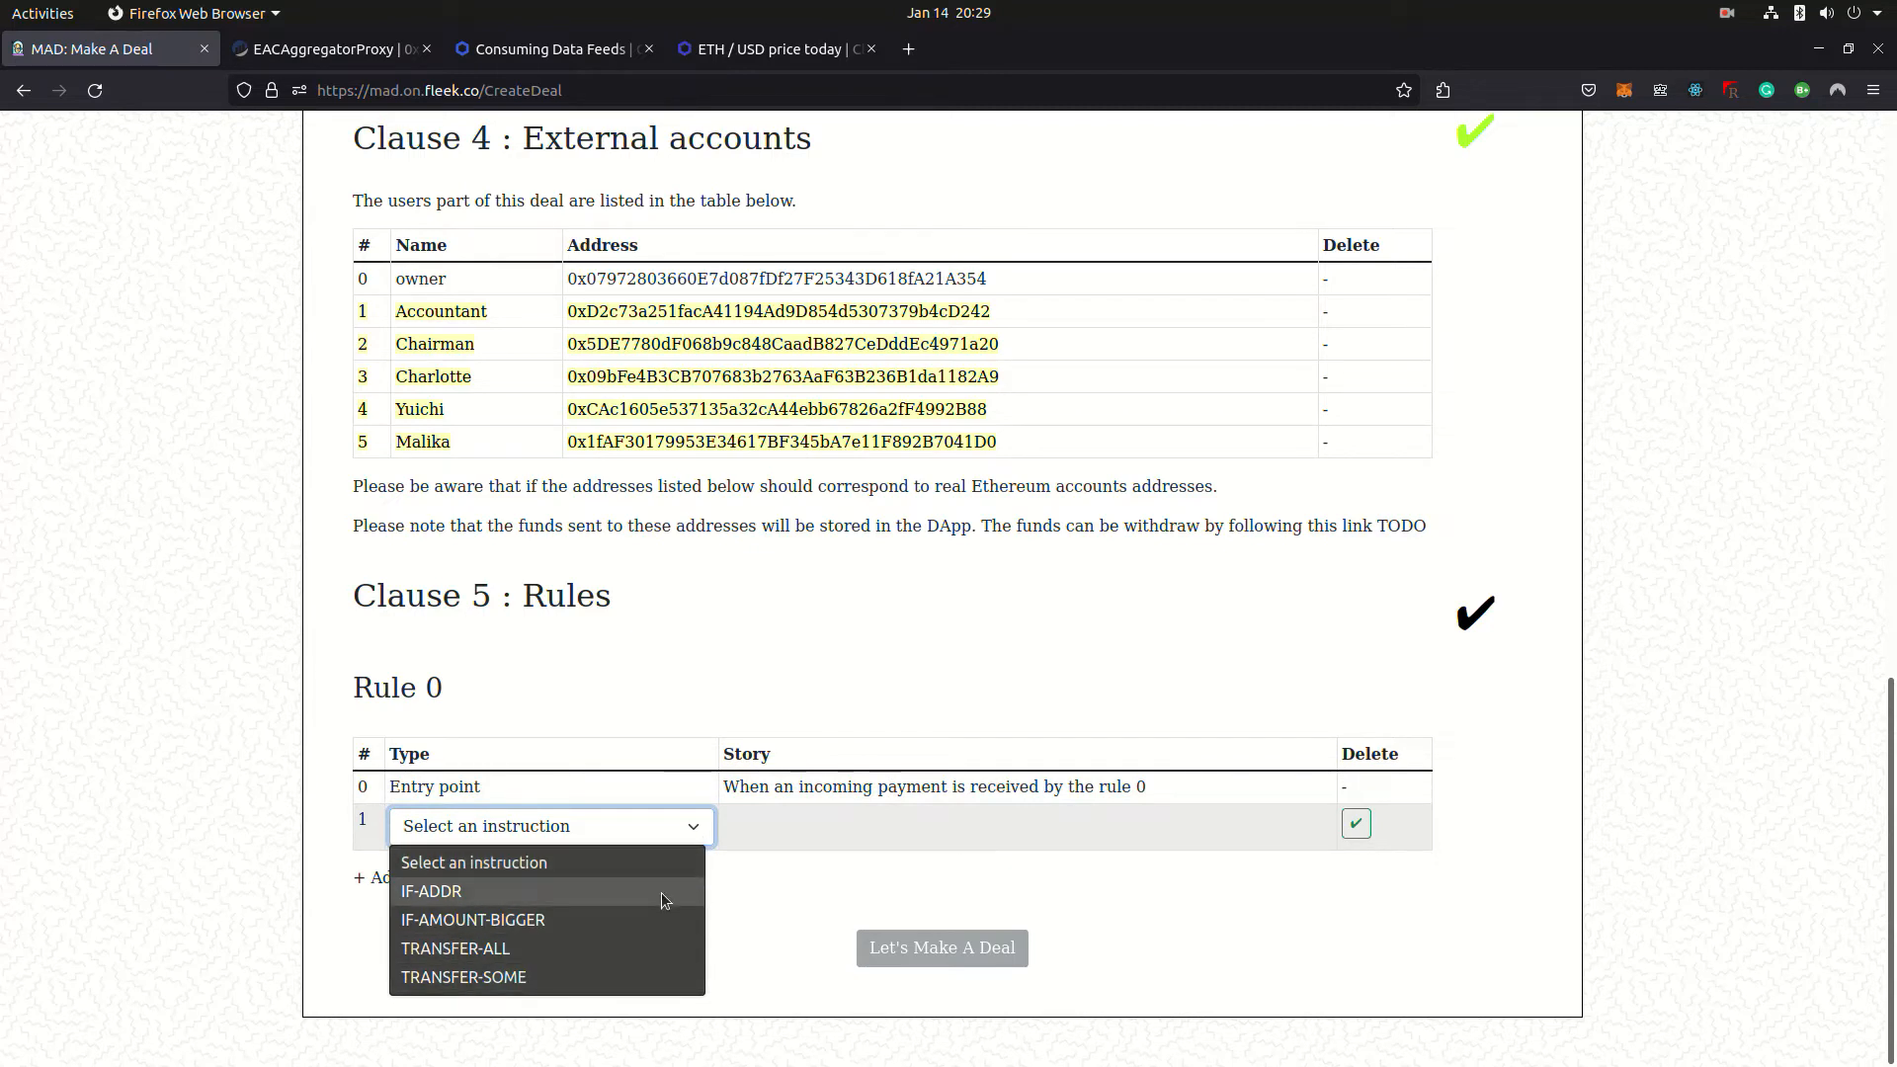
{"action": "left_click", "coordinate": [661, 893]}
{"action": "left_click", "coordinate": [1179, 825]}
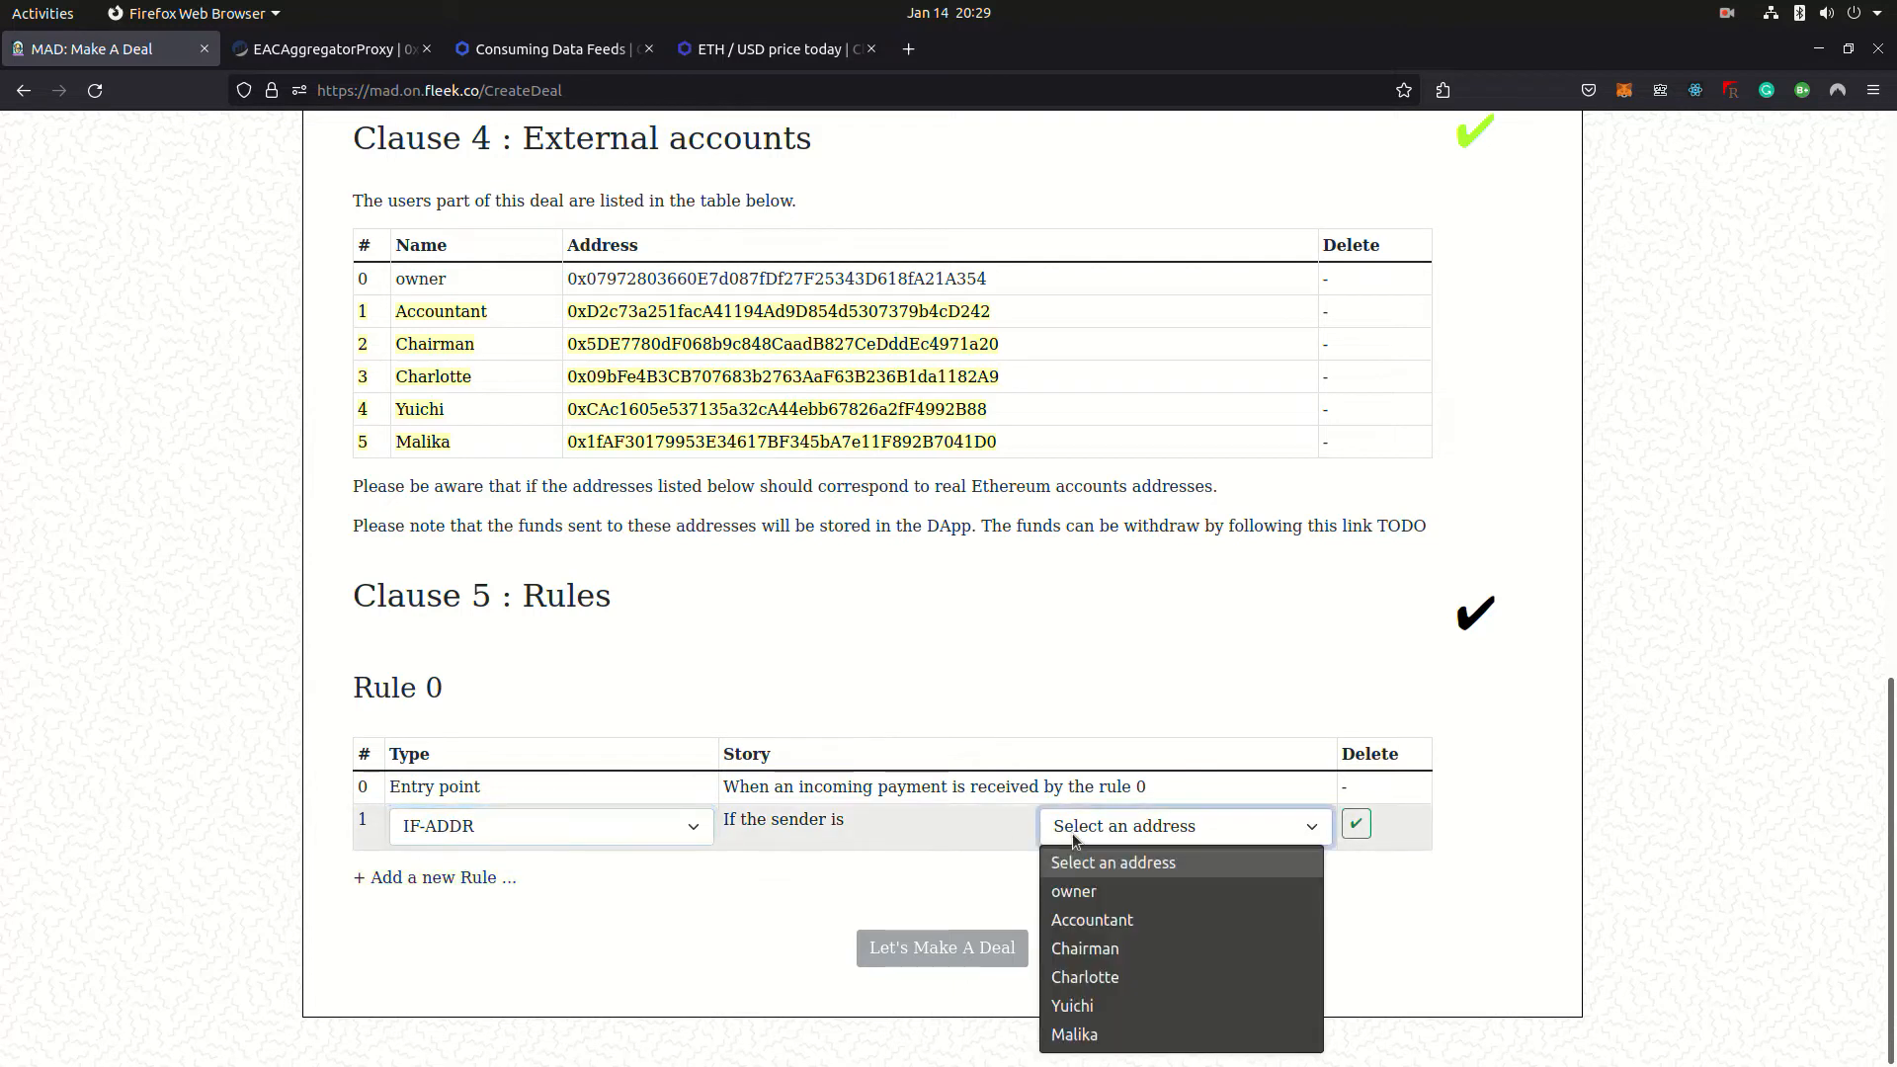
{"action": "left_click", "coordinate": [1091, 919]}
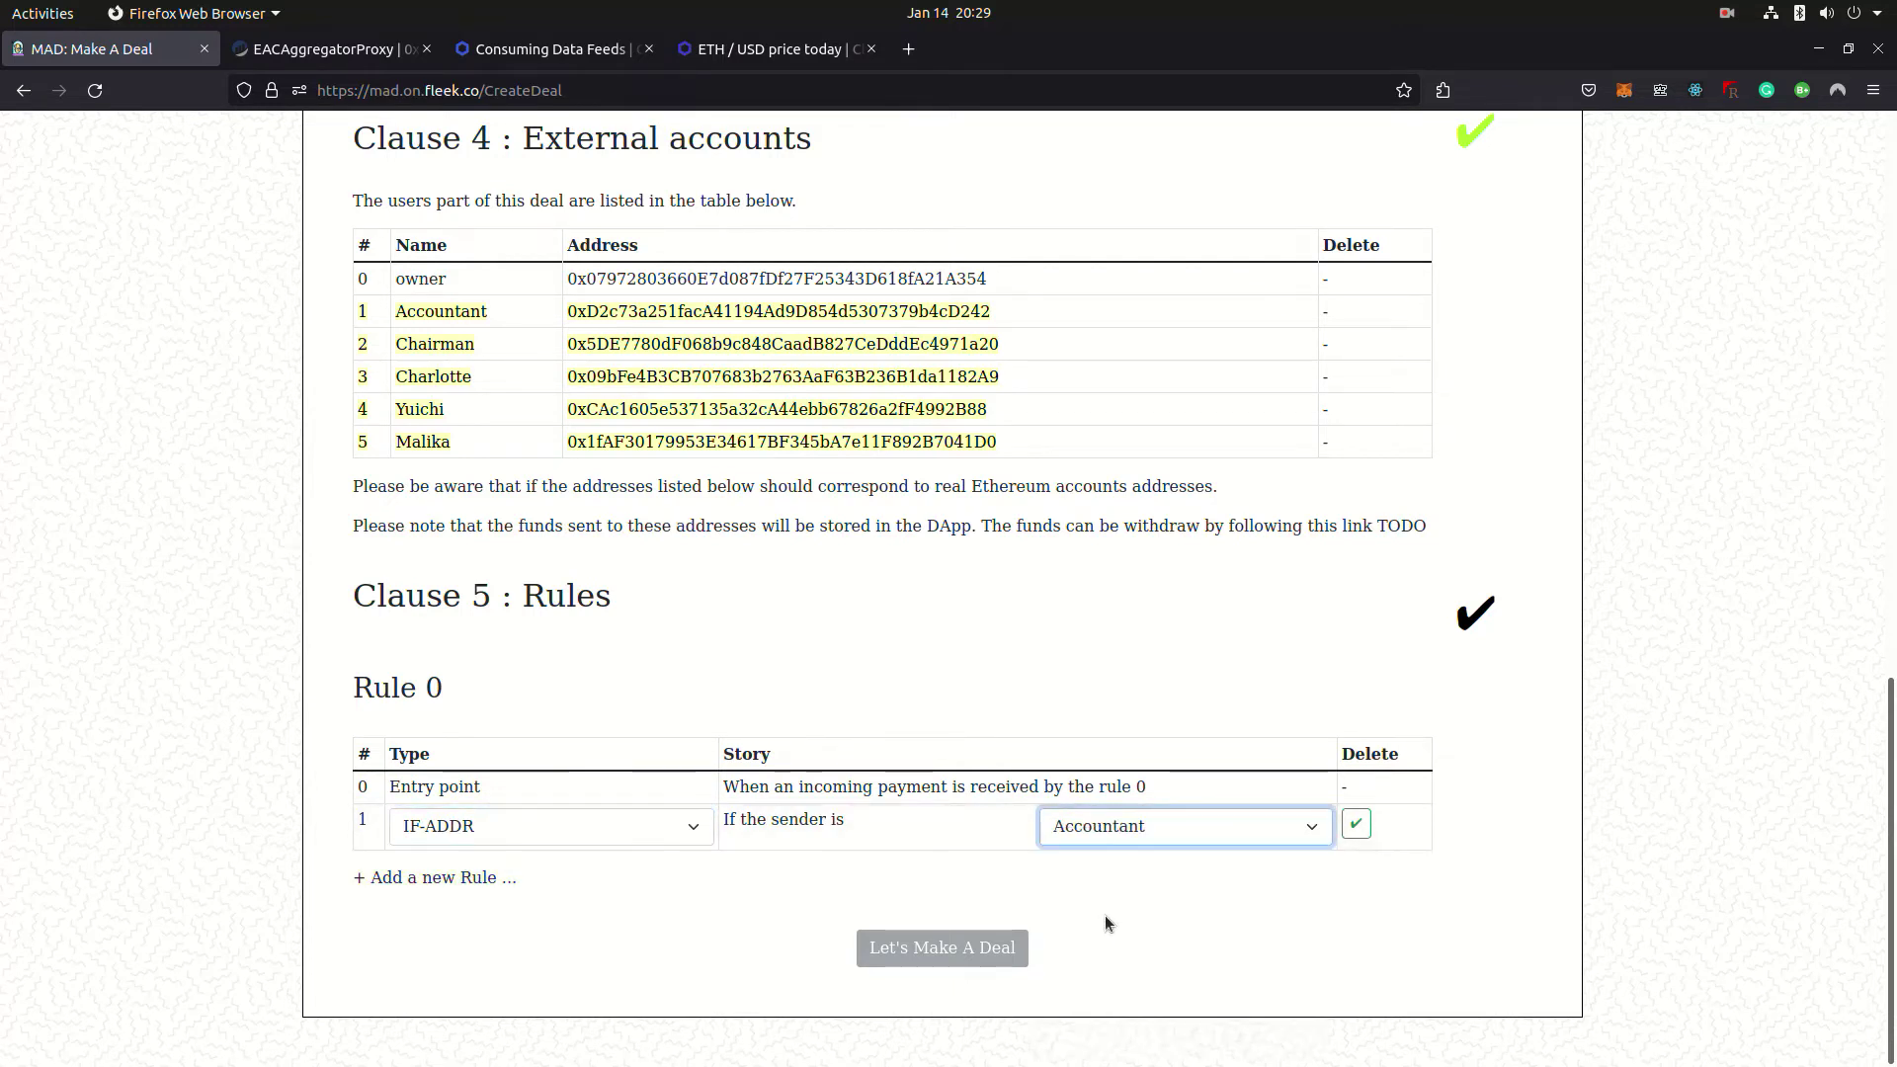
{"action": "left_click", "coordinate": [1356, 825]}
{"action": "scroll", "coordinate": [845, 741], "scroll_direction": "down", "scroll_amount": 1}
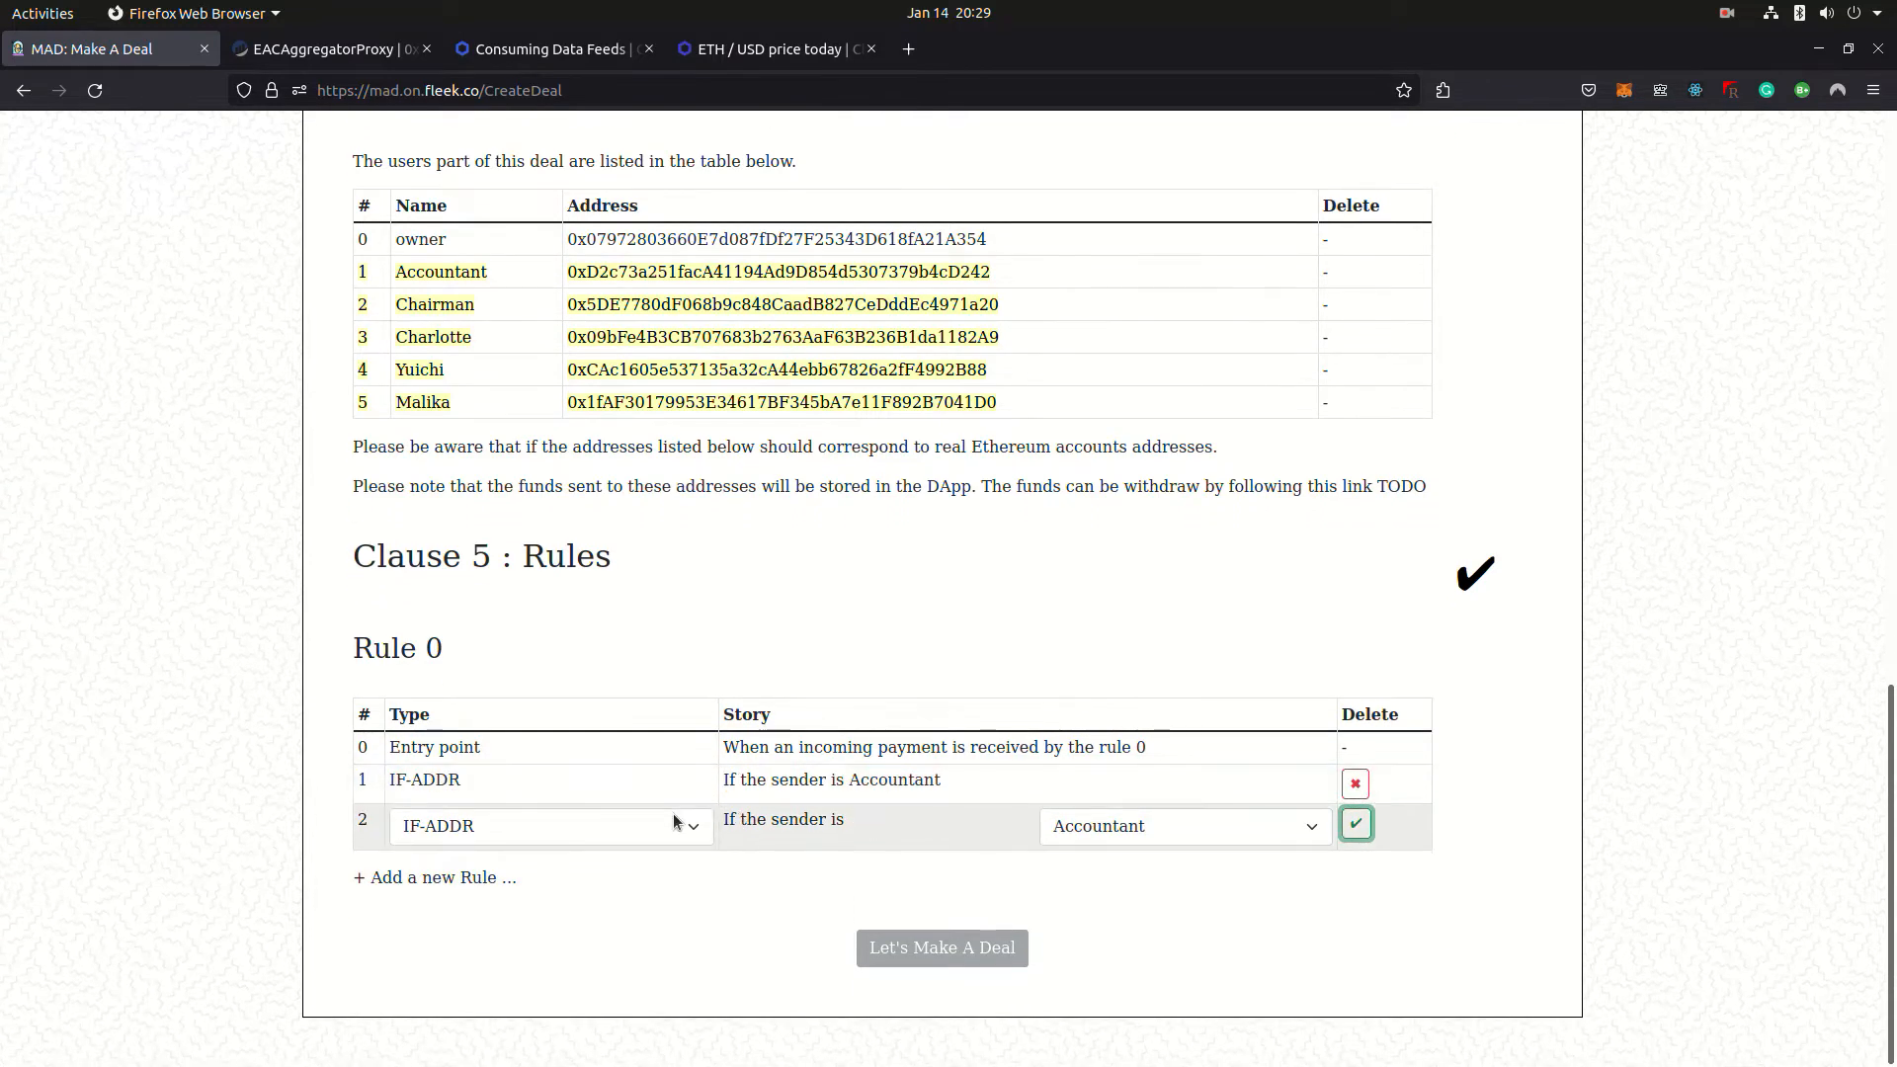
- Add a TRANSFER-SOME row sending 35% to Charlotte
{"action": "left_click", "coordinate": [676, 864]}
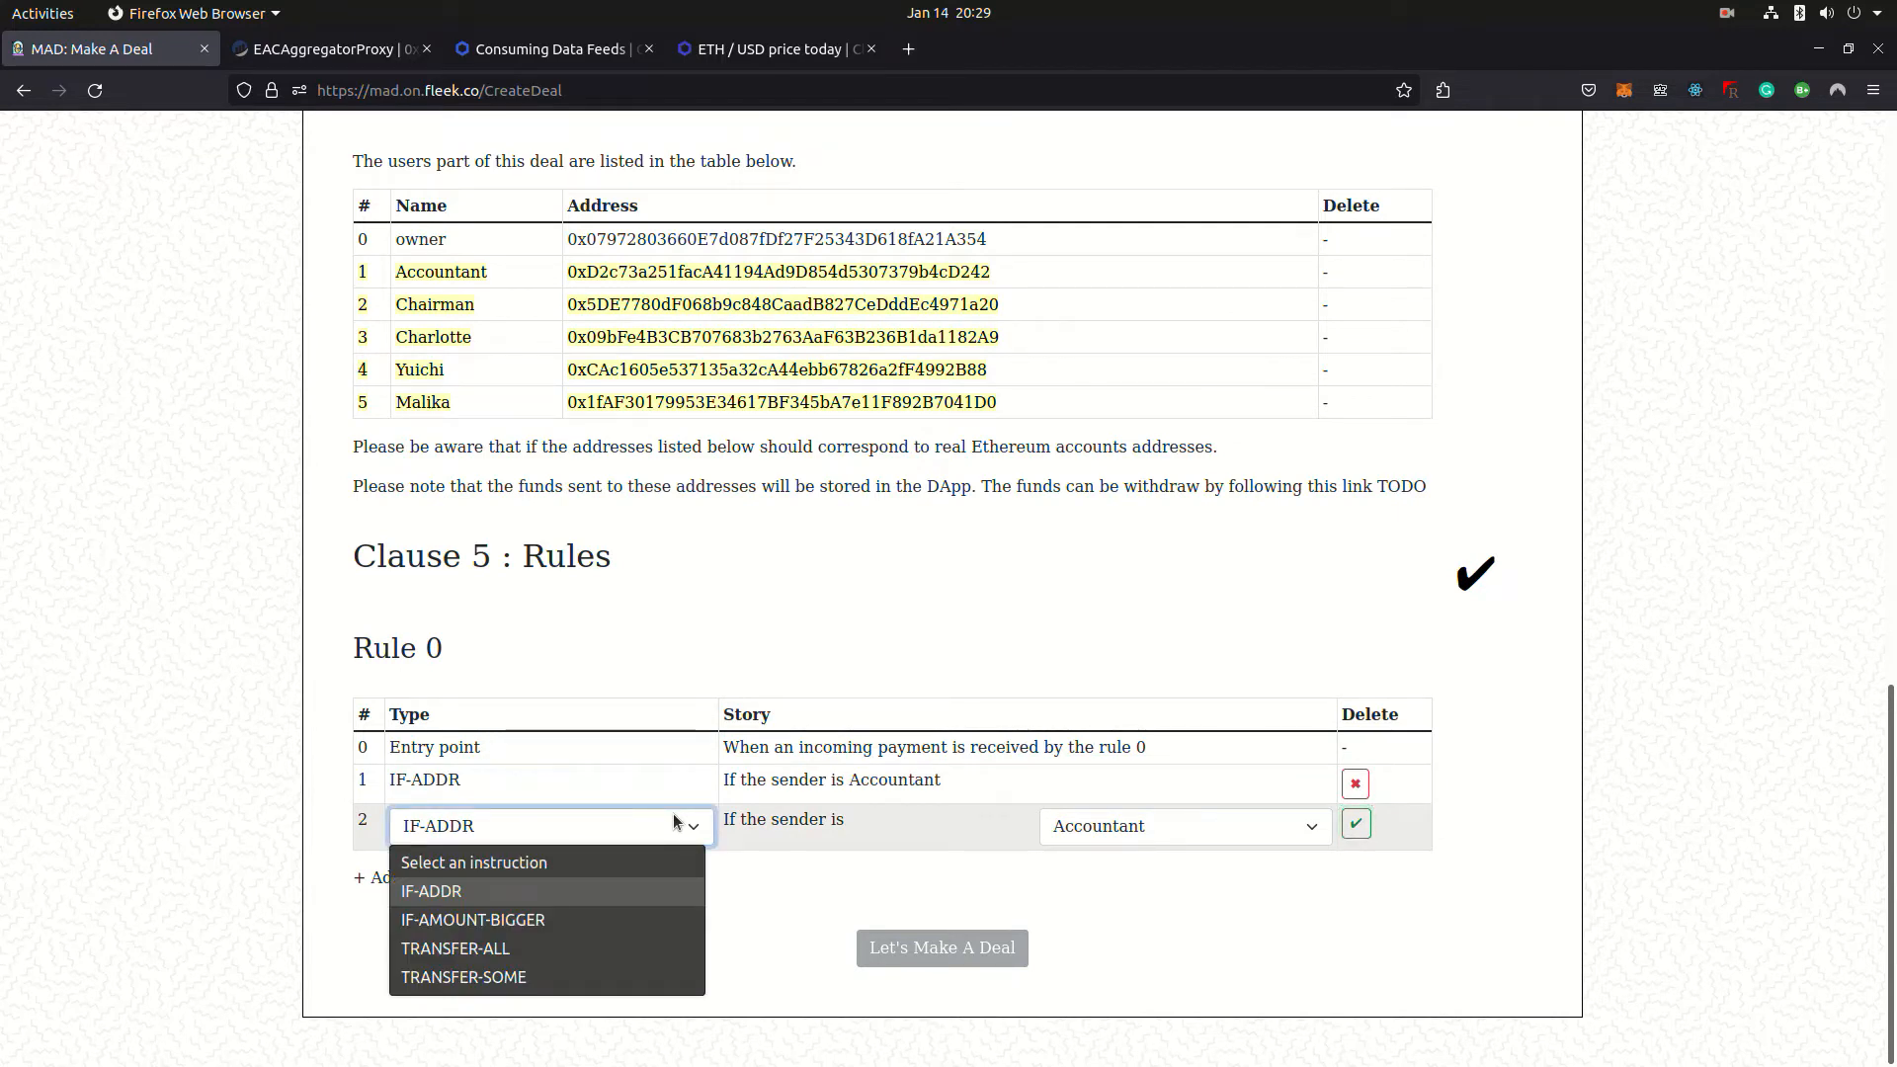
{"action": "left_click", "coordinate": [462, 977]}
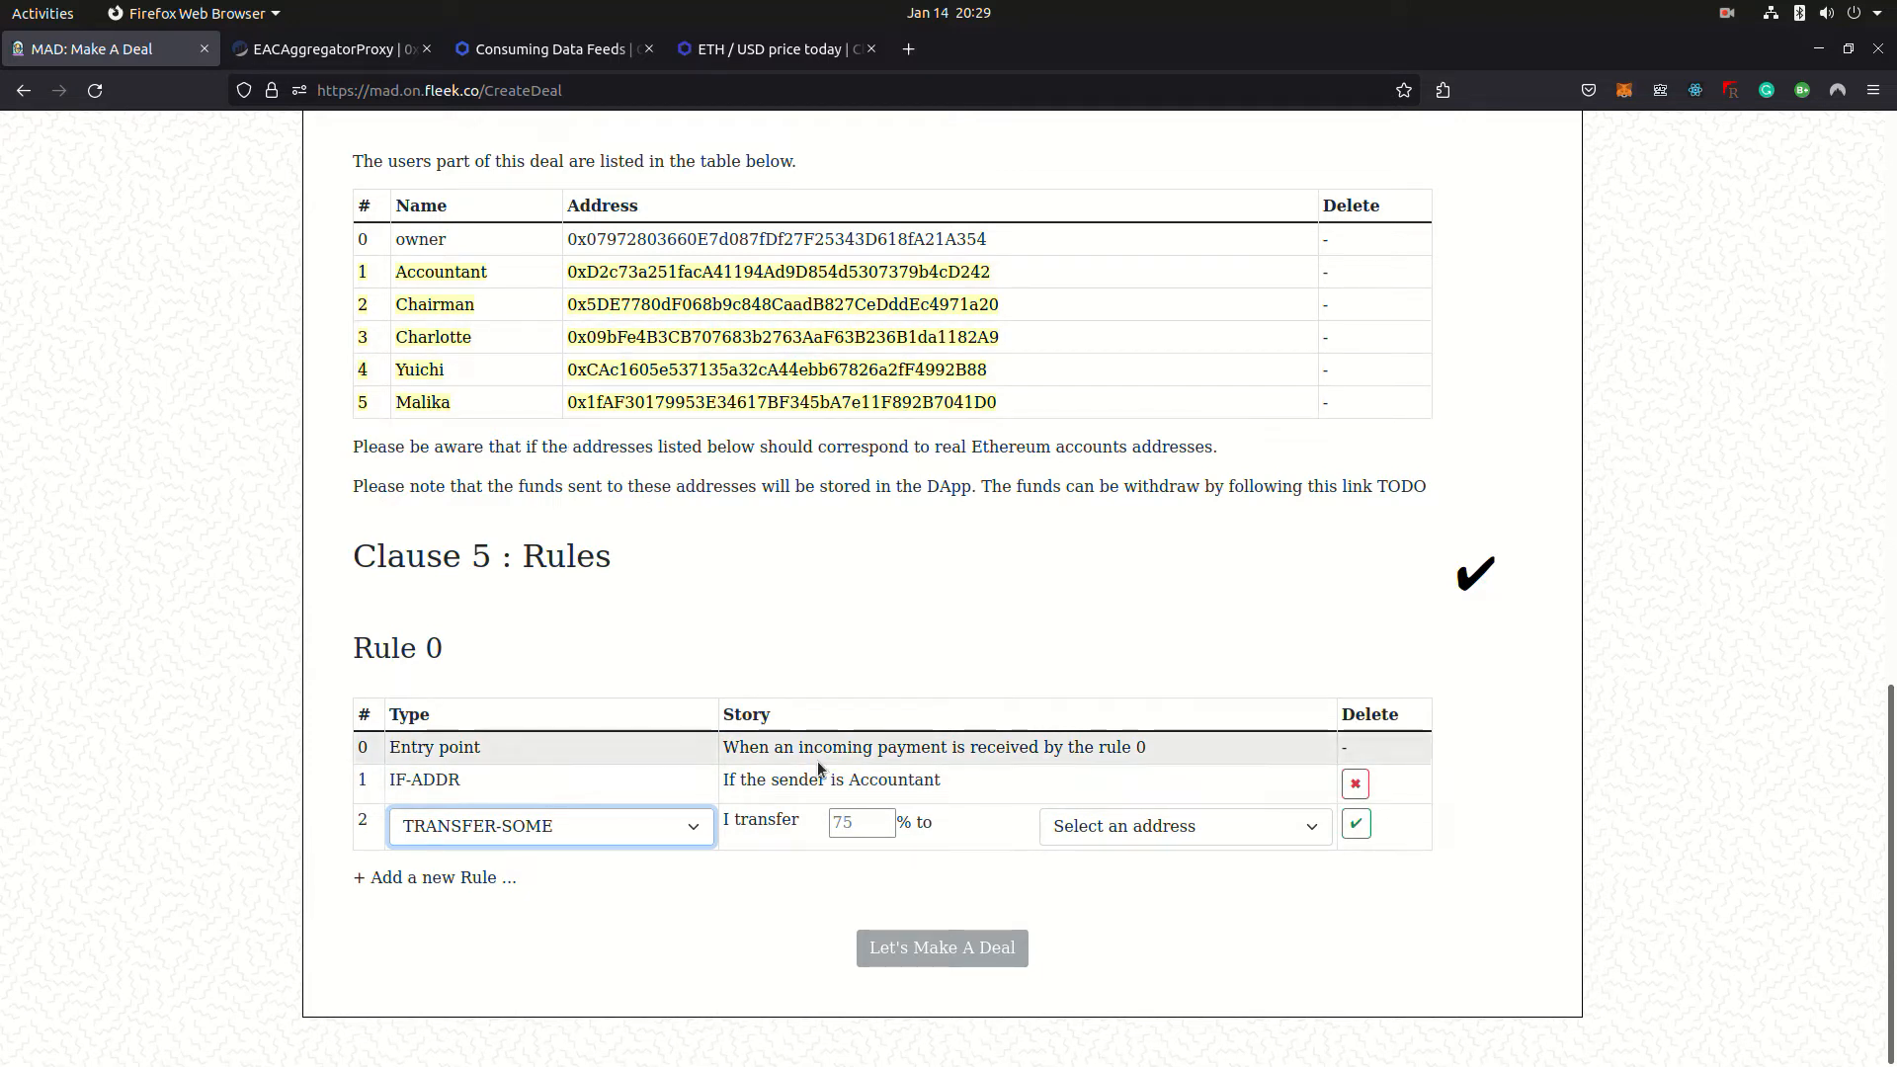
{"action": "left_click", "coordinate": [848, 823]}
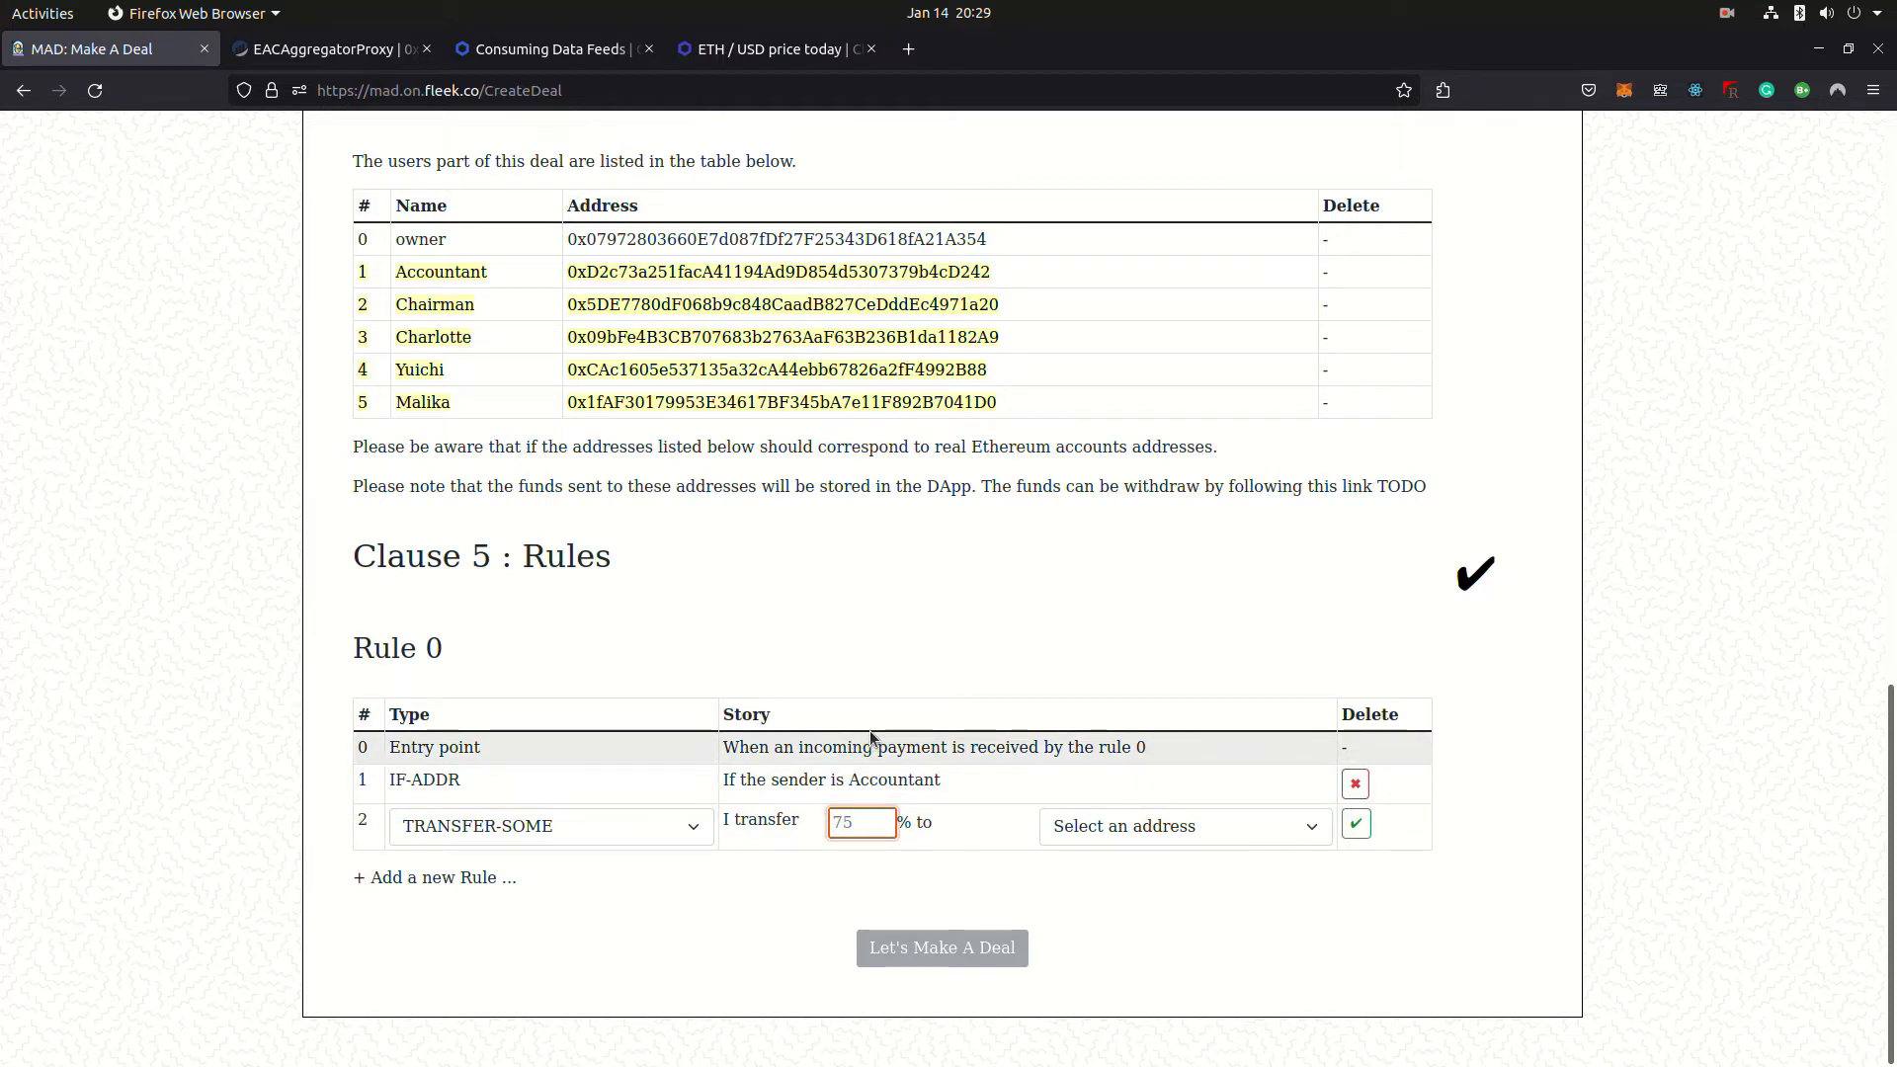
{"action": "type", "text": "35"}
{"action": "left_click", "coordinate": [1245, 826]}
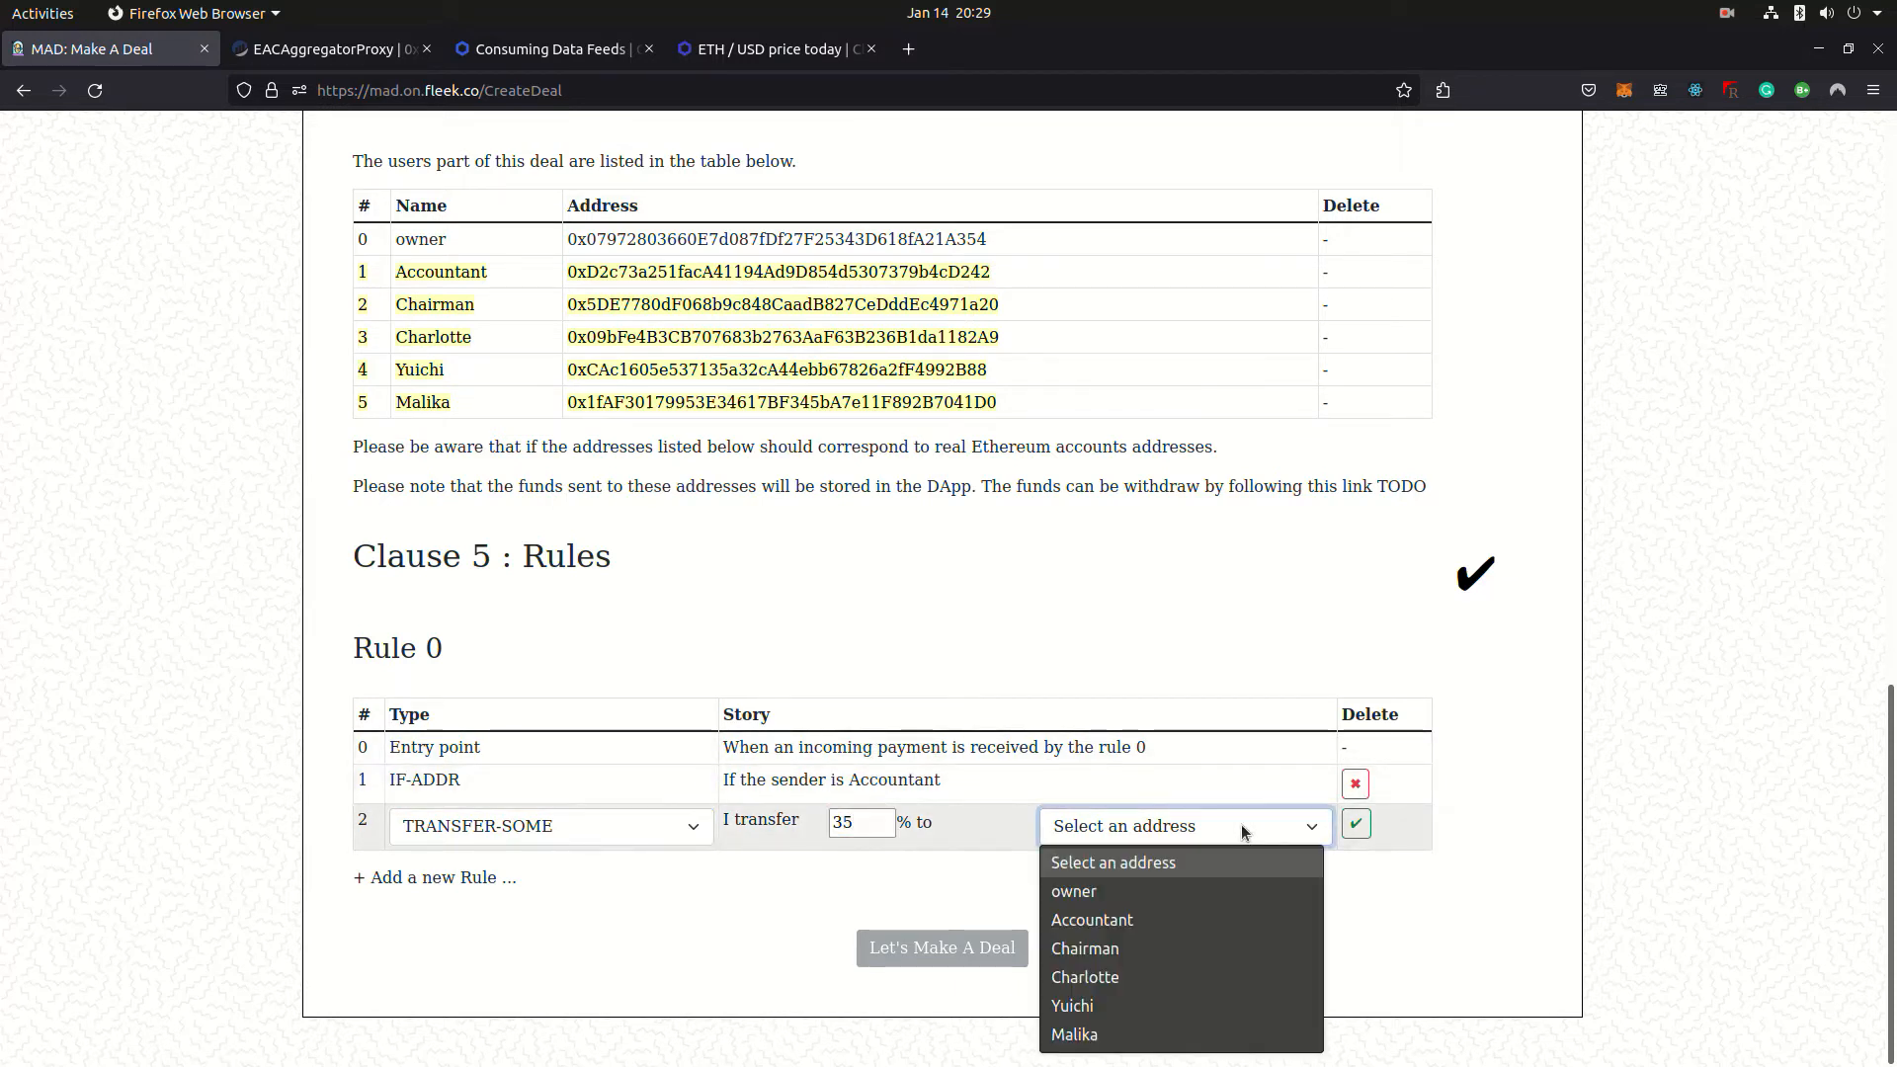
{"action": "left_click", "coordinate": [1084, 976]}
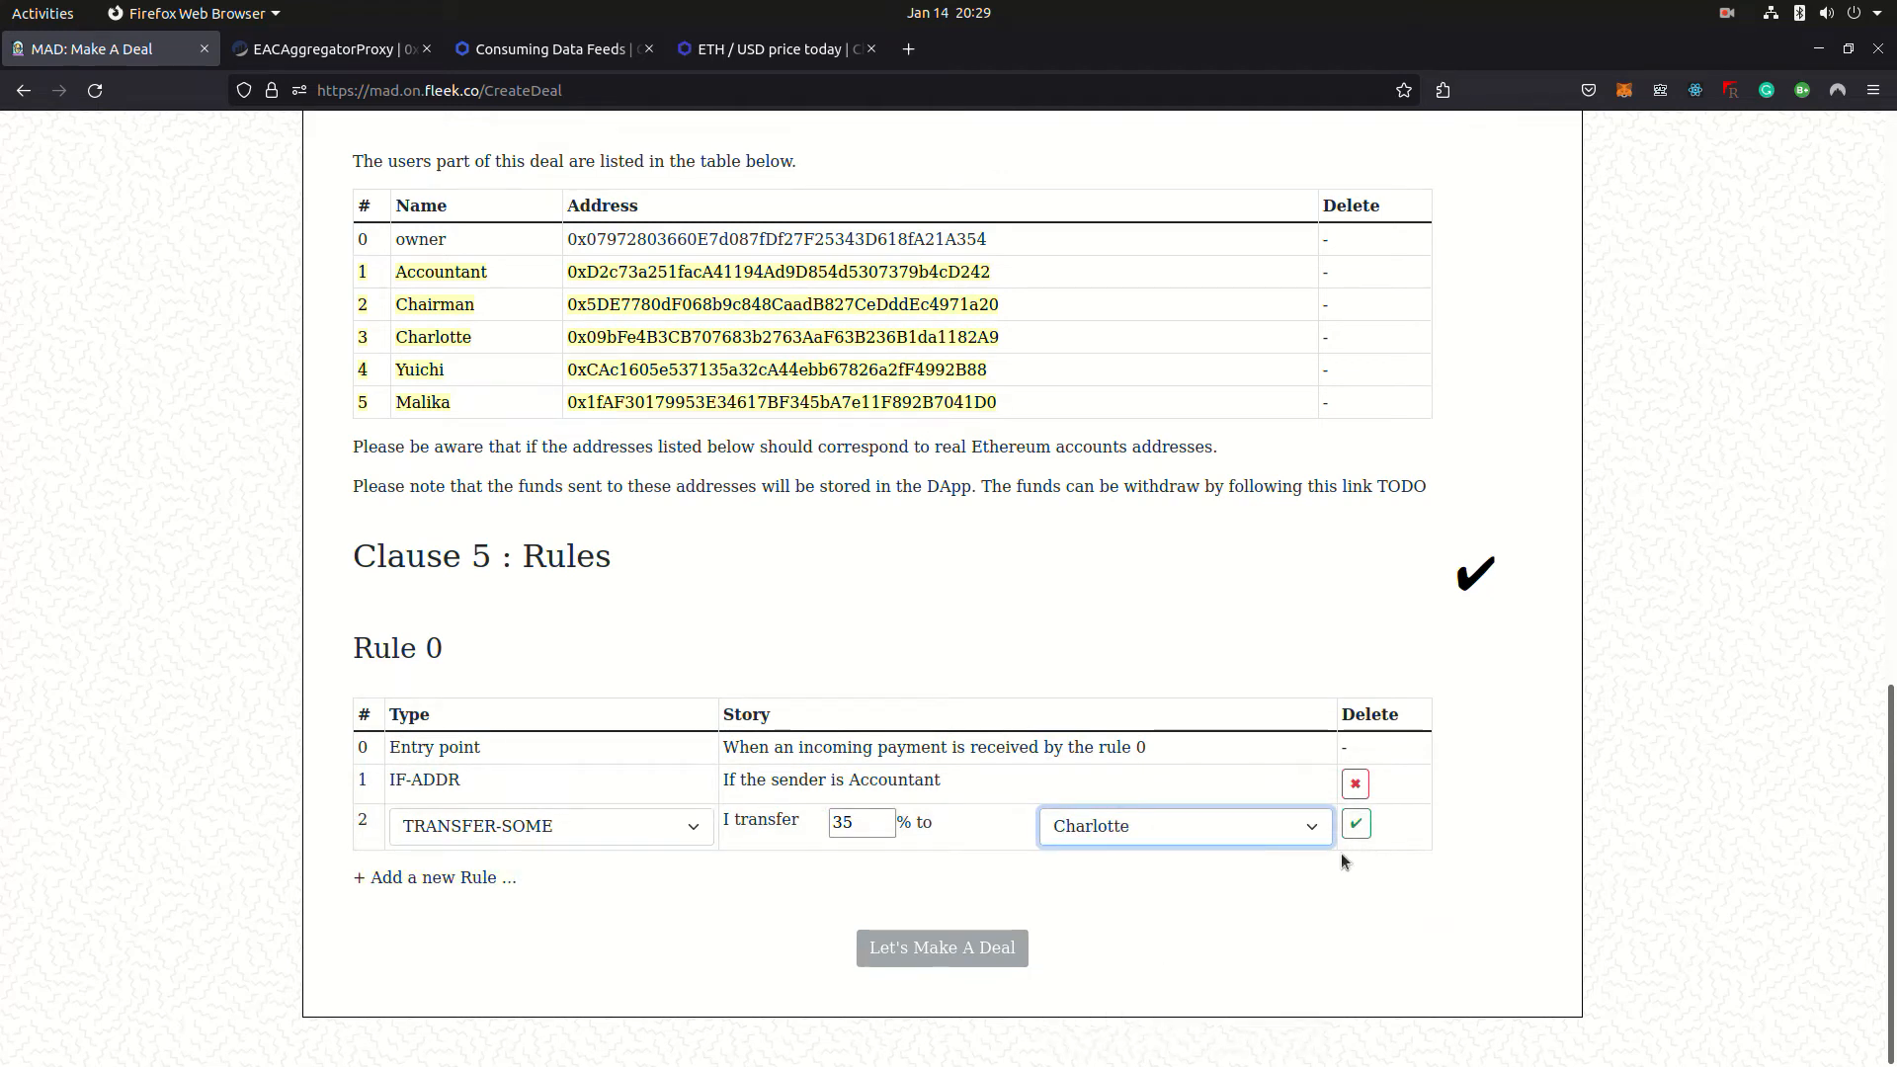
{"action": "left_click", "coordinate": [1356, 824]}
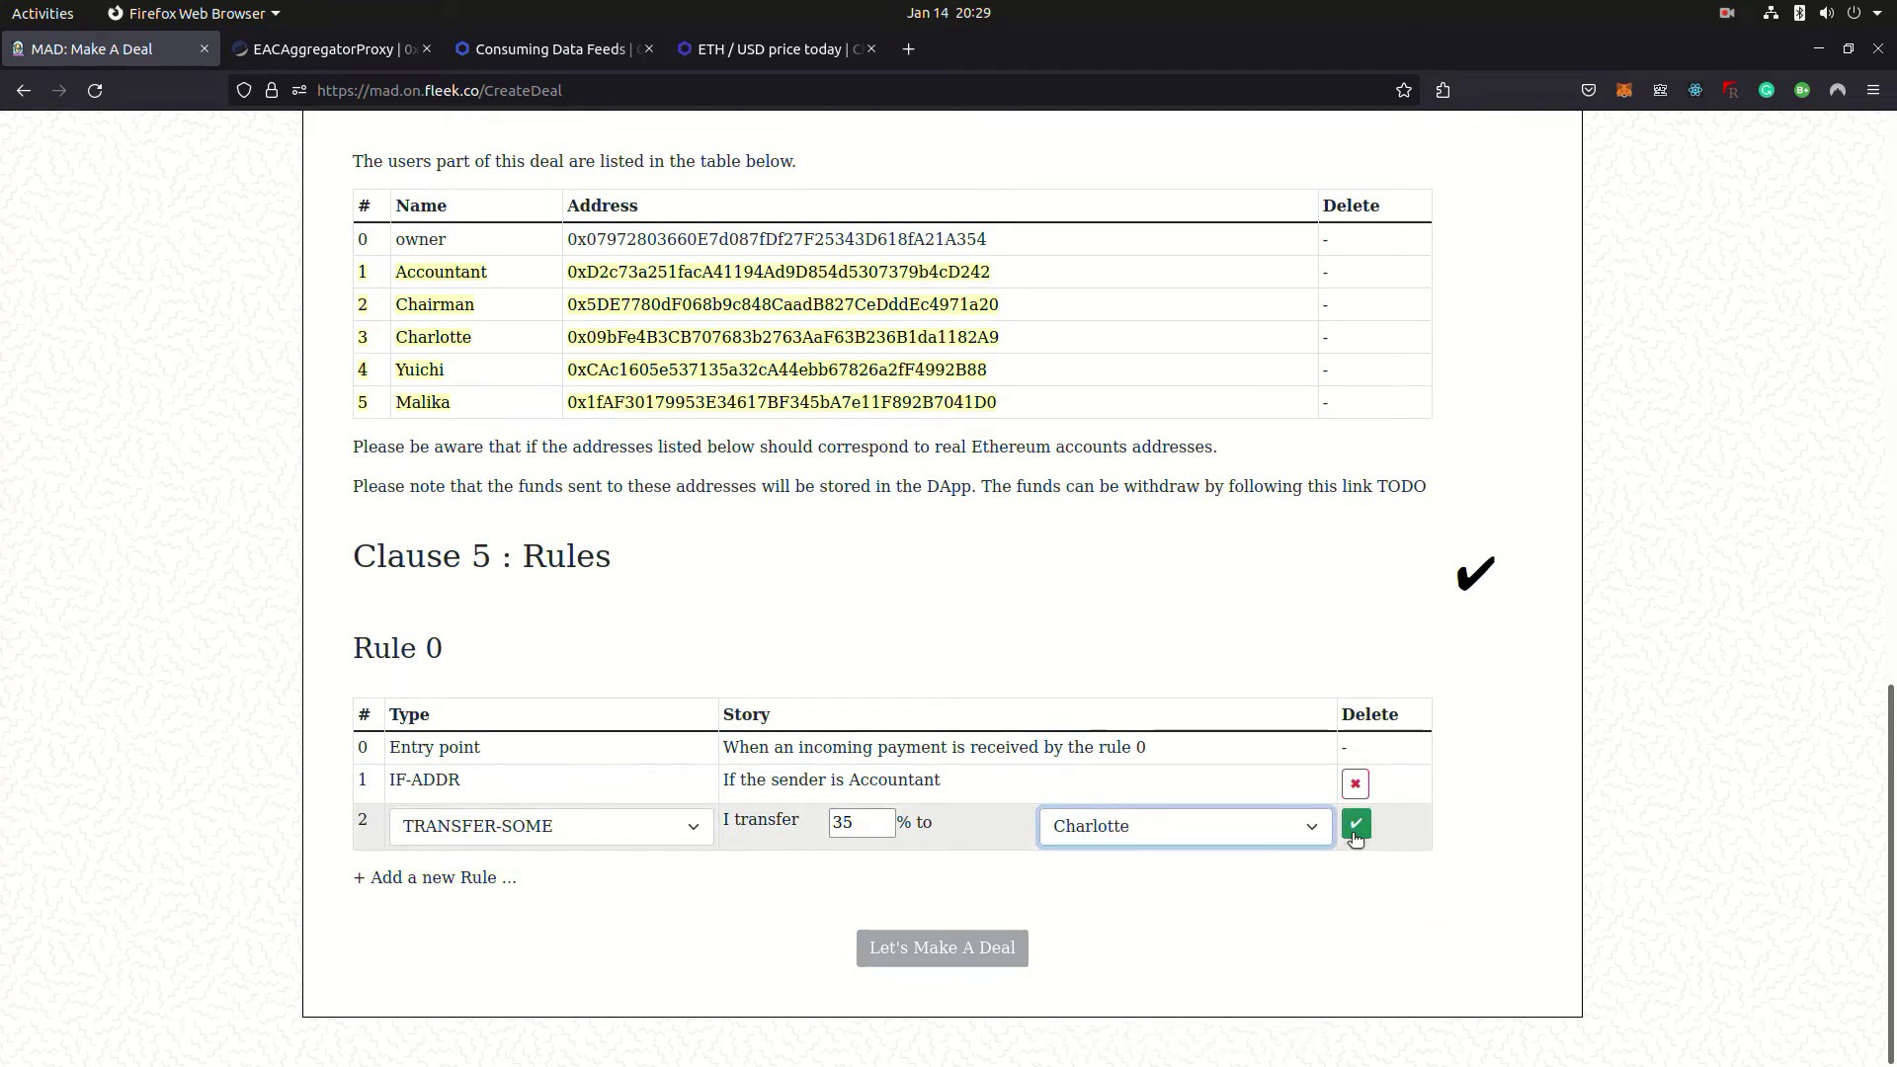
- Add TRANSFER-SOME rows of 35% to Yuichi and 30% to Malika, then add Rule 1
{"action": "left_click", "coordinate": [885, 868]}
{"action": "left_click", "coordinate": [1056, 865]}
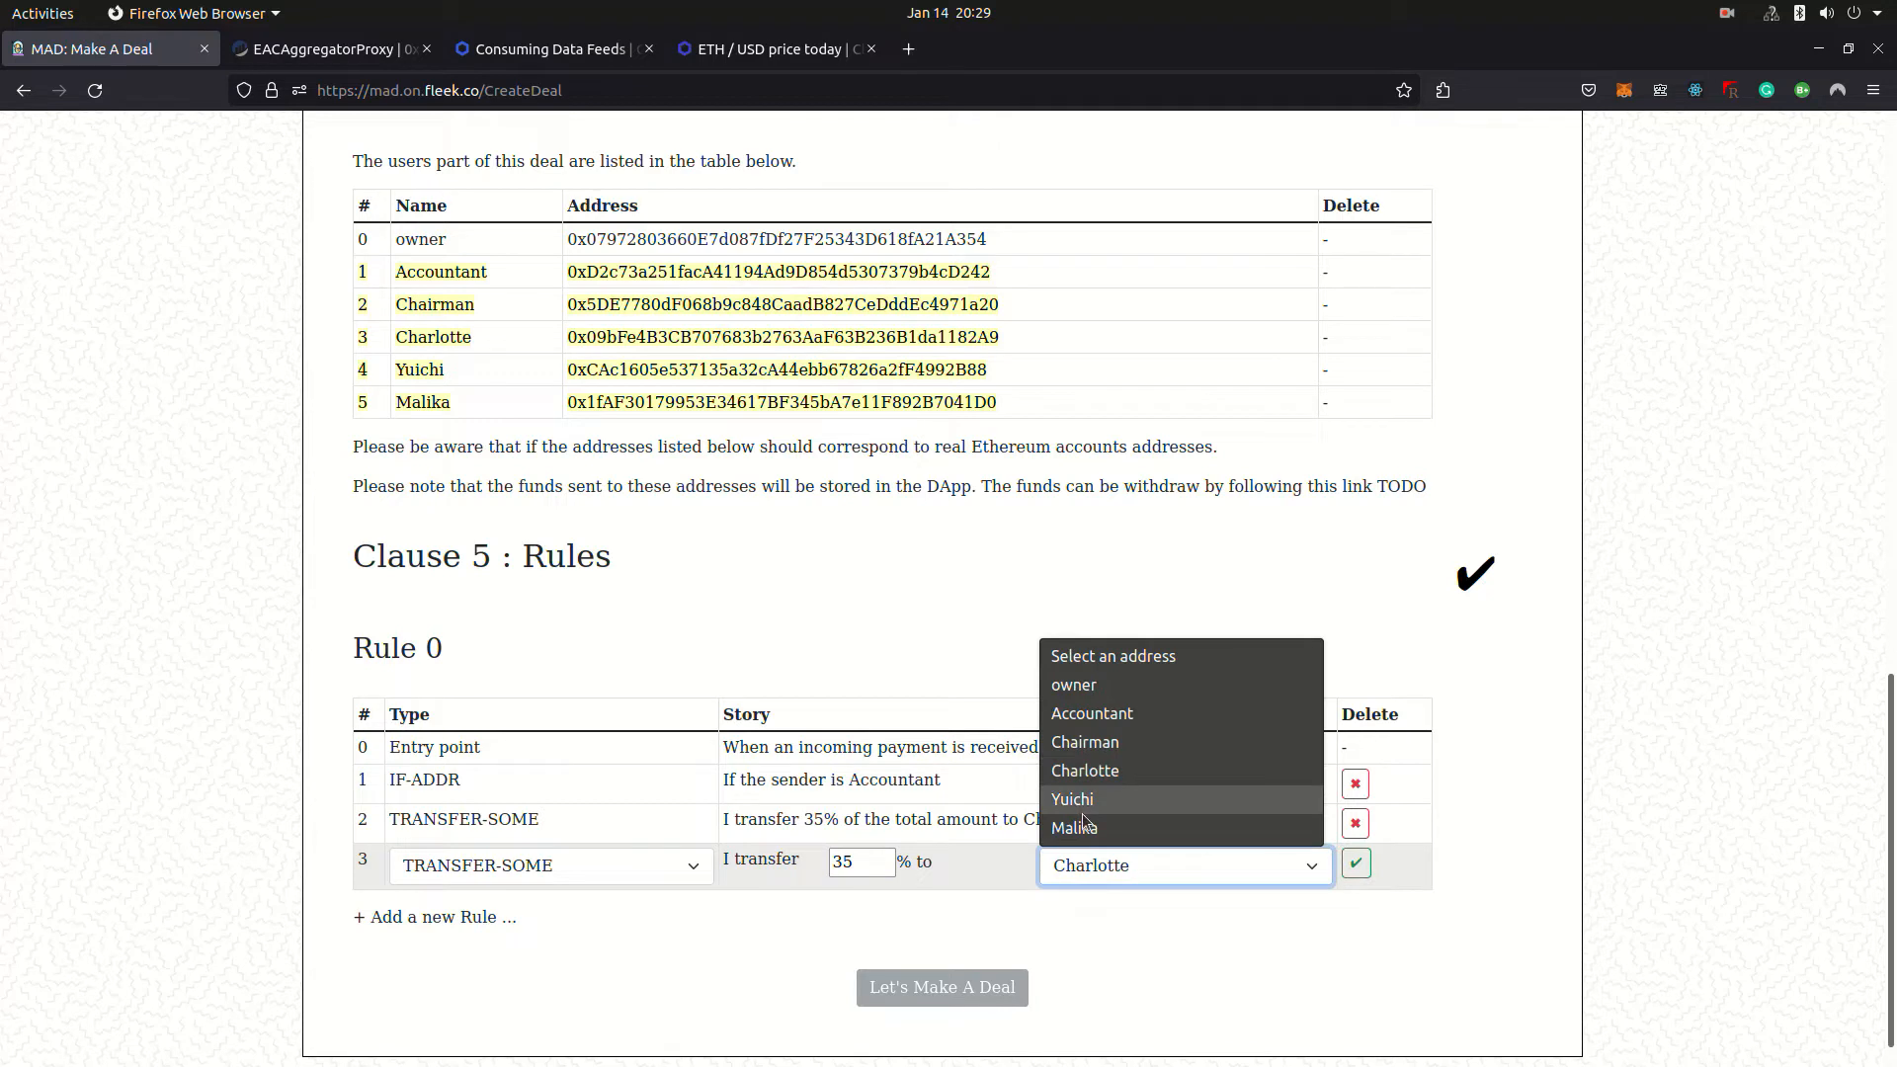
{"action": "left_click", "coordinate": [1108, 813]}
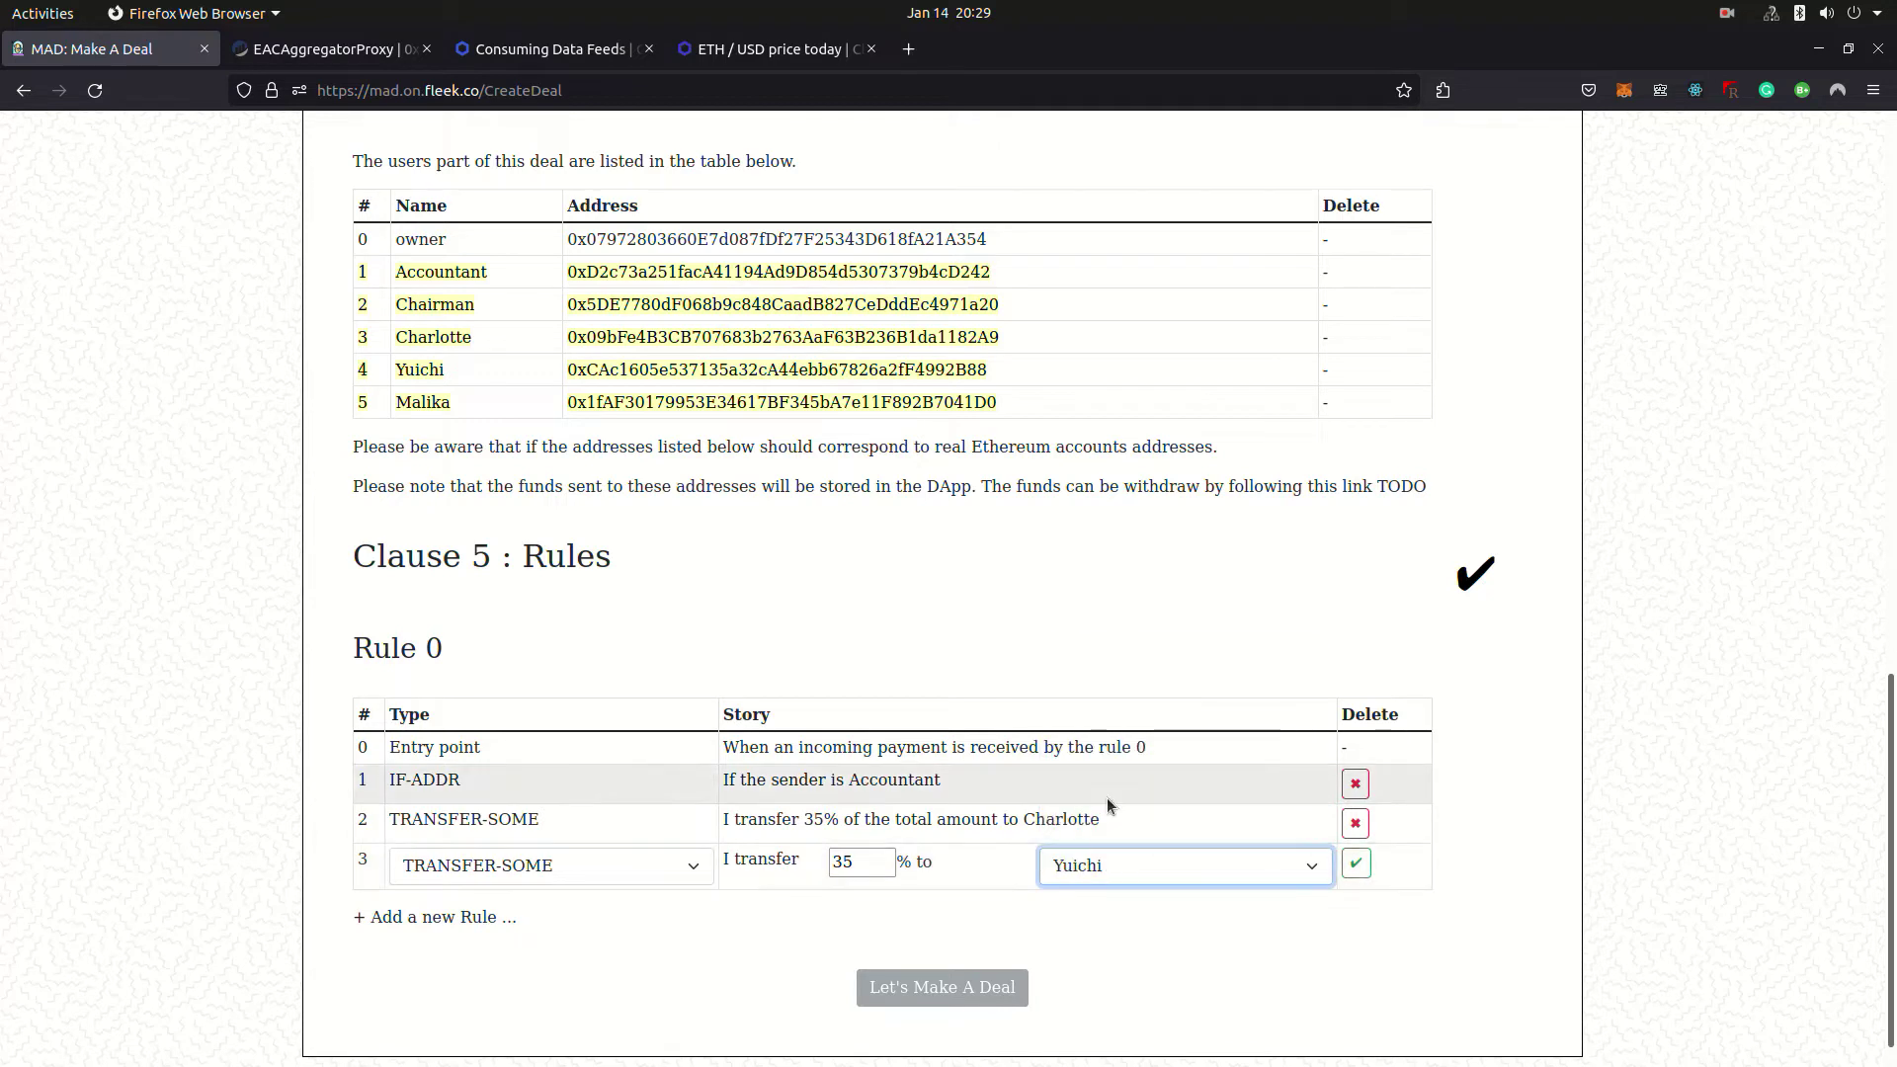
{"action": "left_click", "coordinate": [1355, 865]}
{"action": "left_click", "coordinate": [861, 904]}
{"action": "type", "text": "30"}
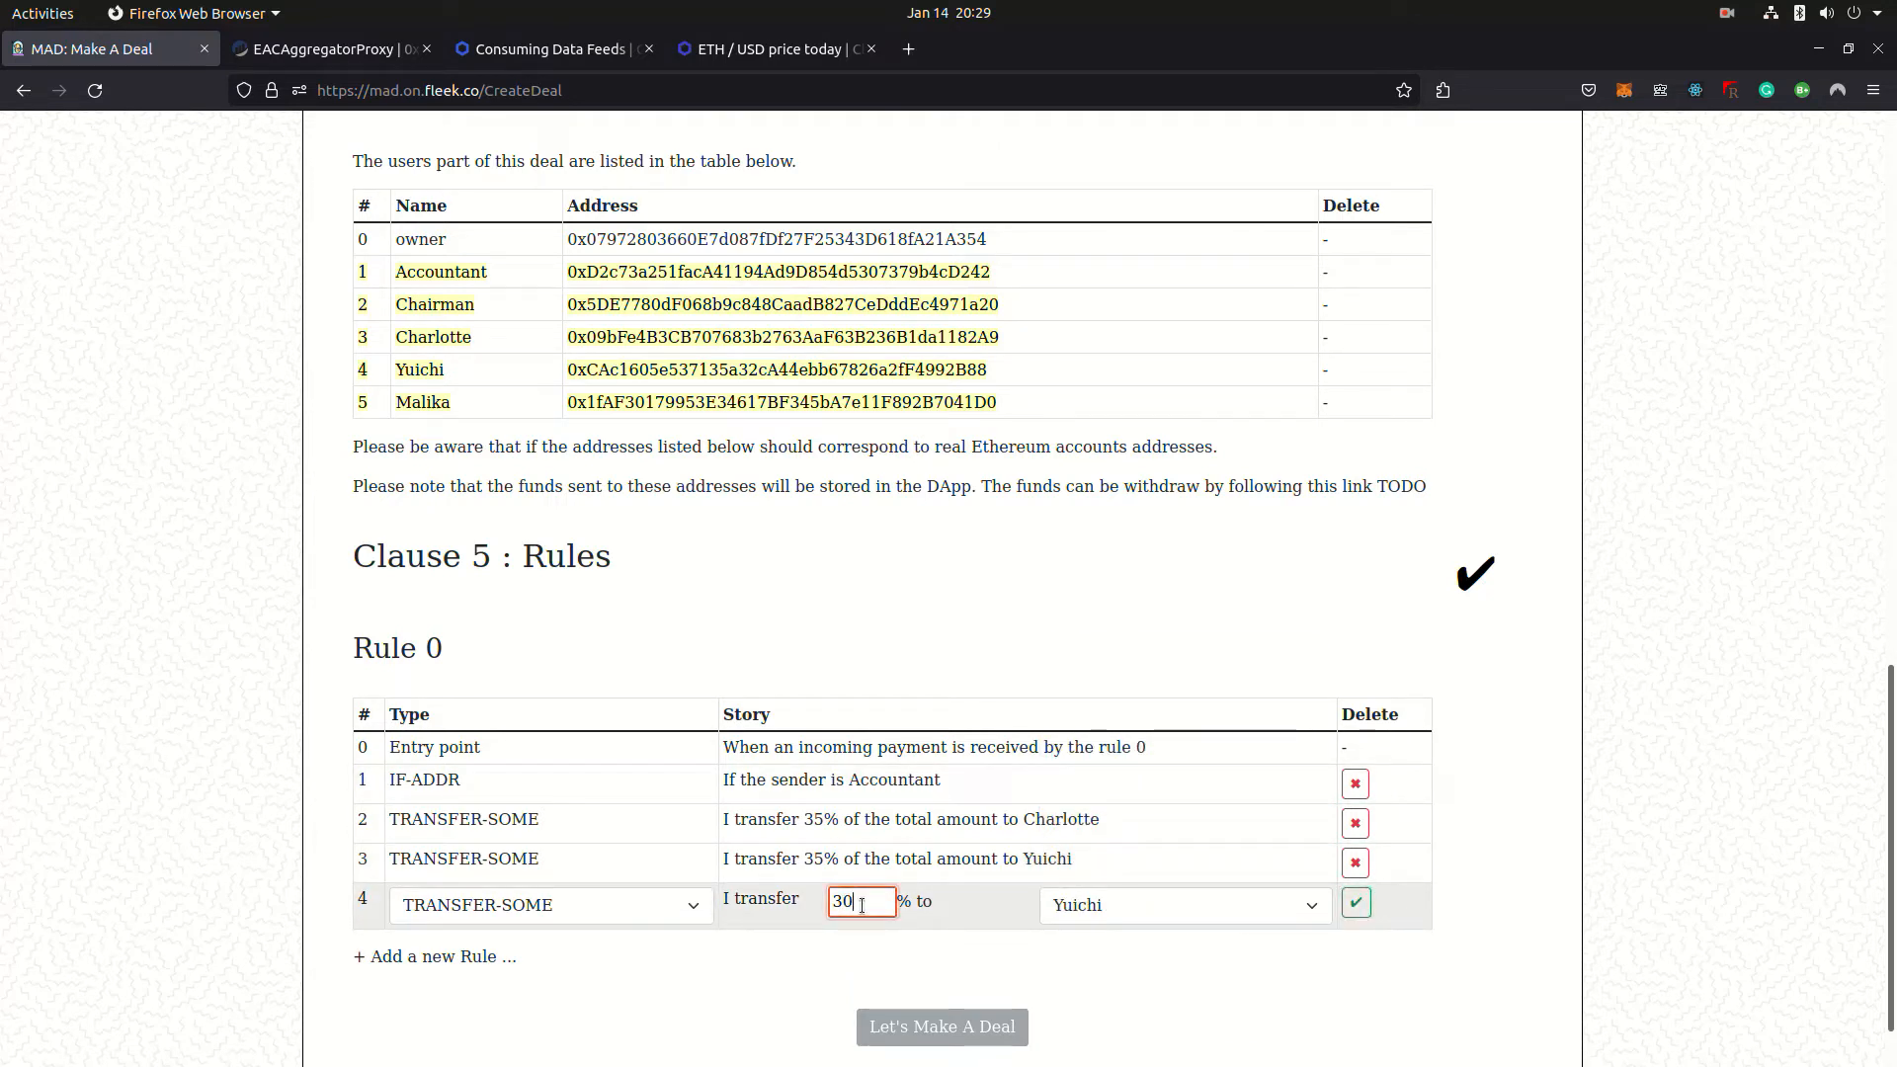
{"action": "left_click", "coordinate": [1186, 905]}
{"action": "left_click", "coordinate": [1127, 884]}
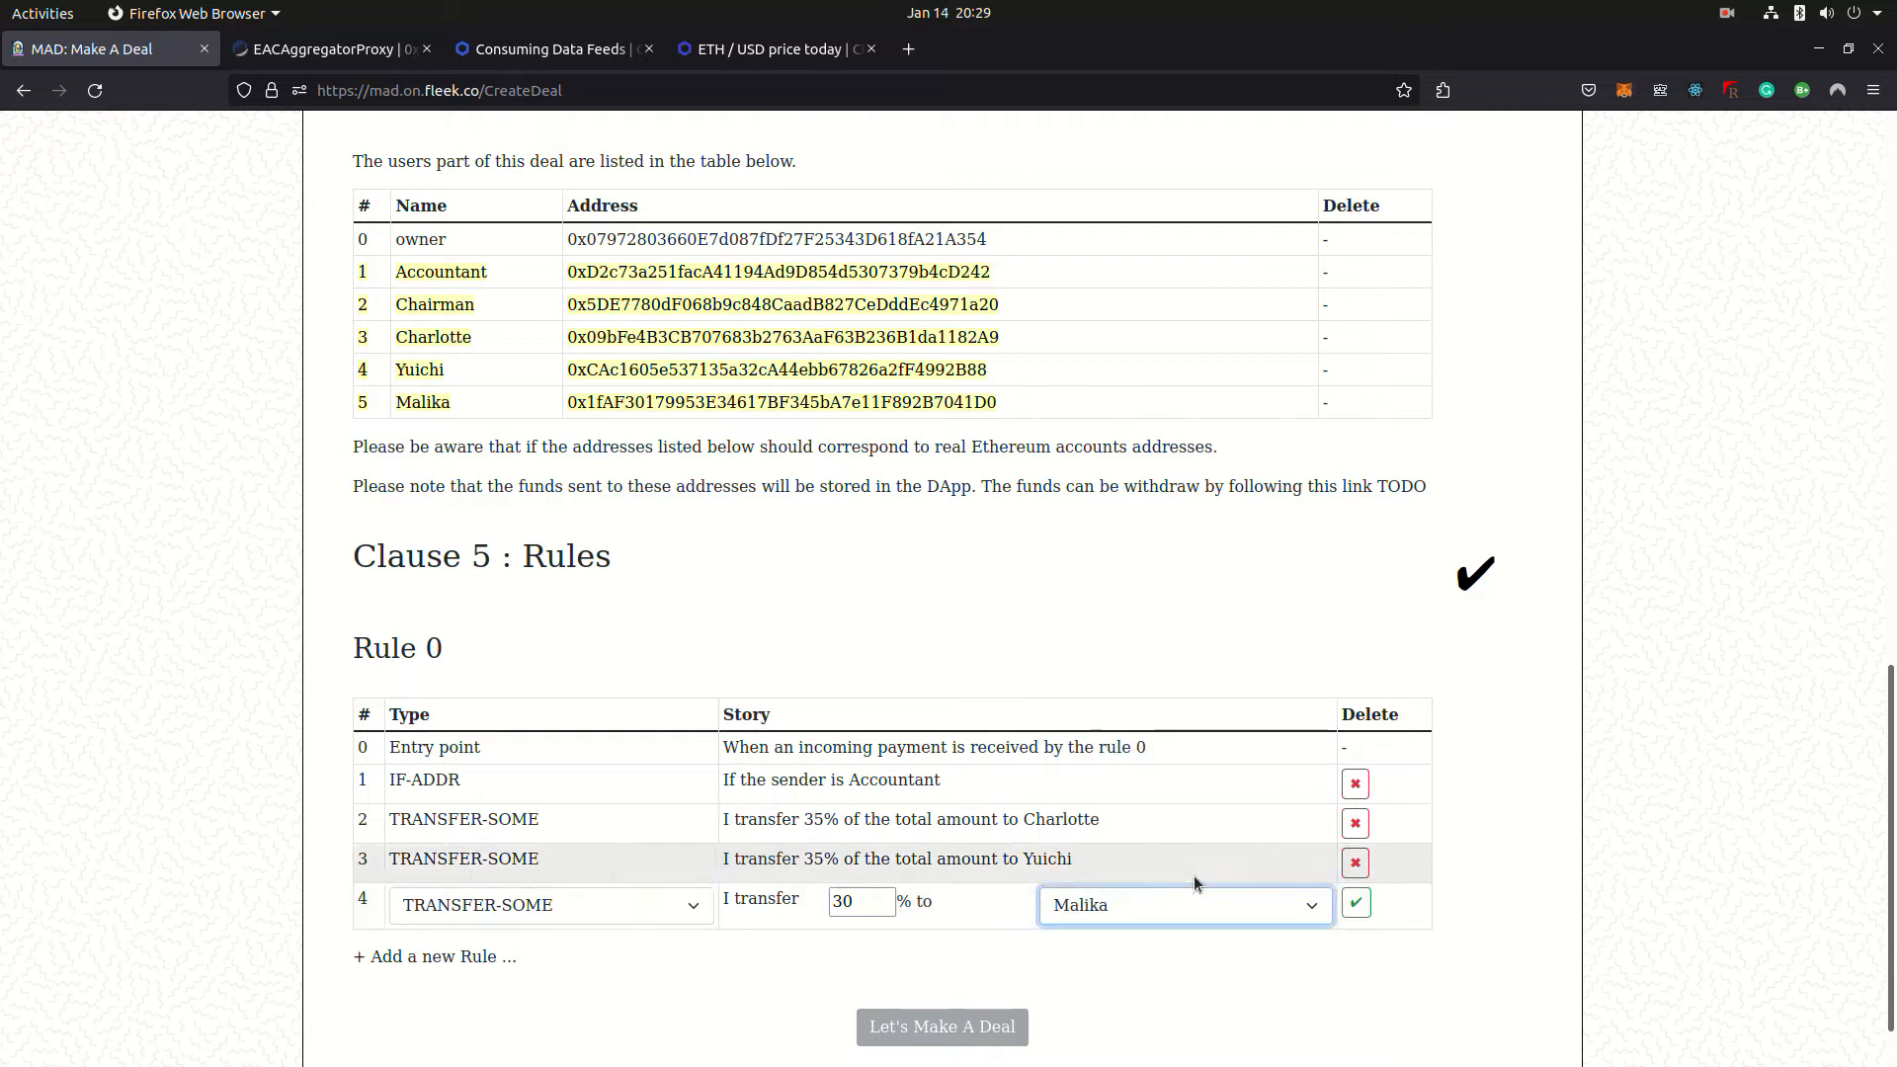
{"action": "left_click", "coordinate": [1353, 904]}
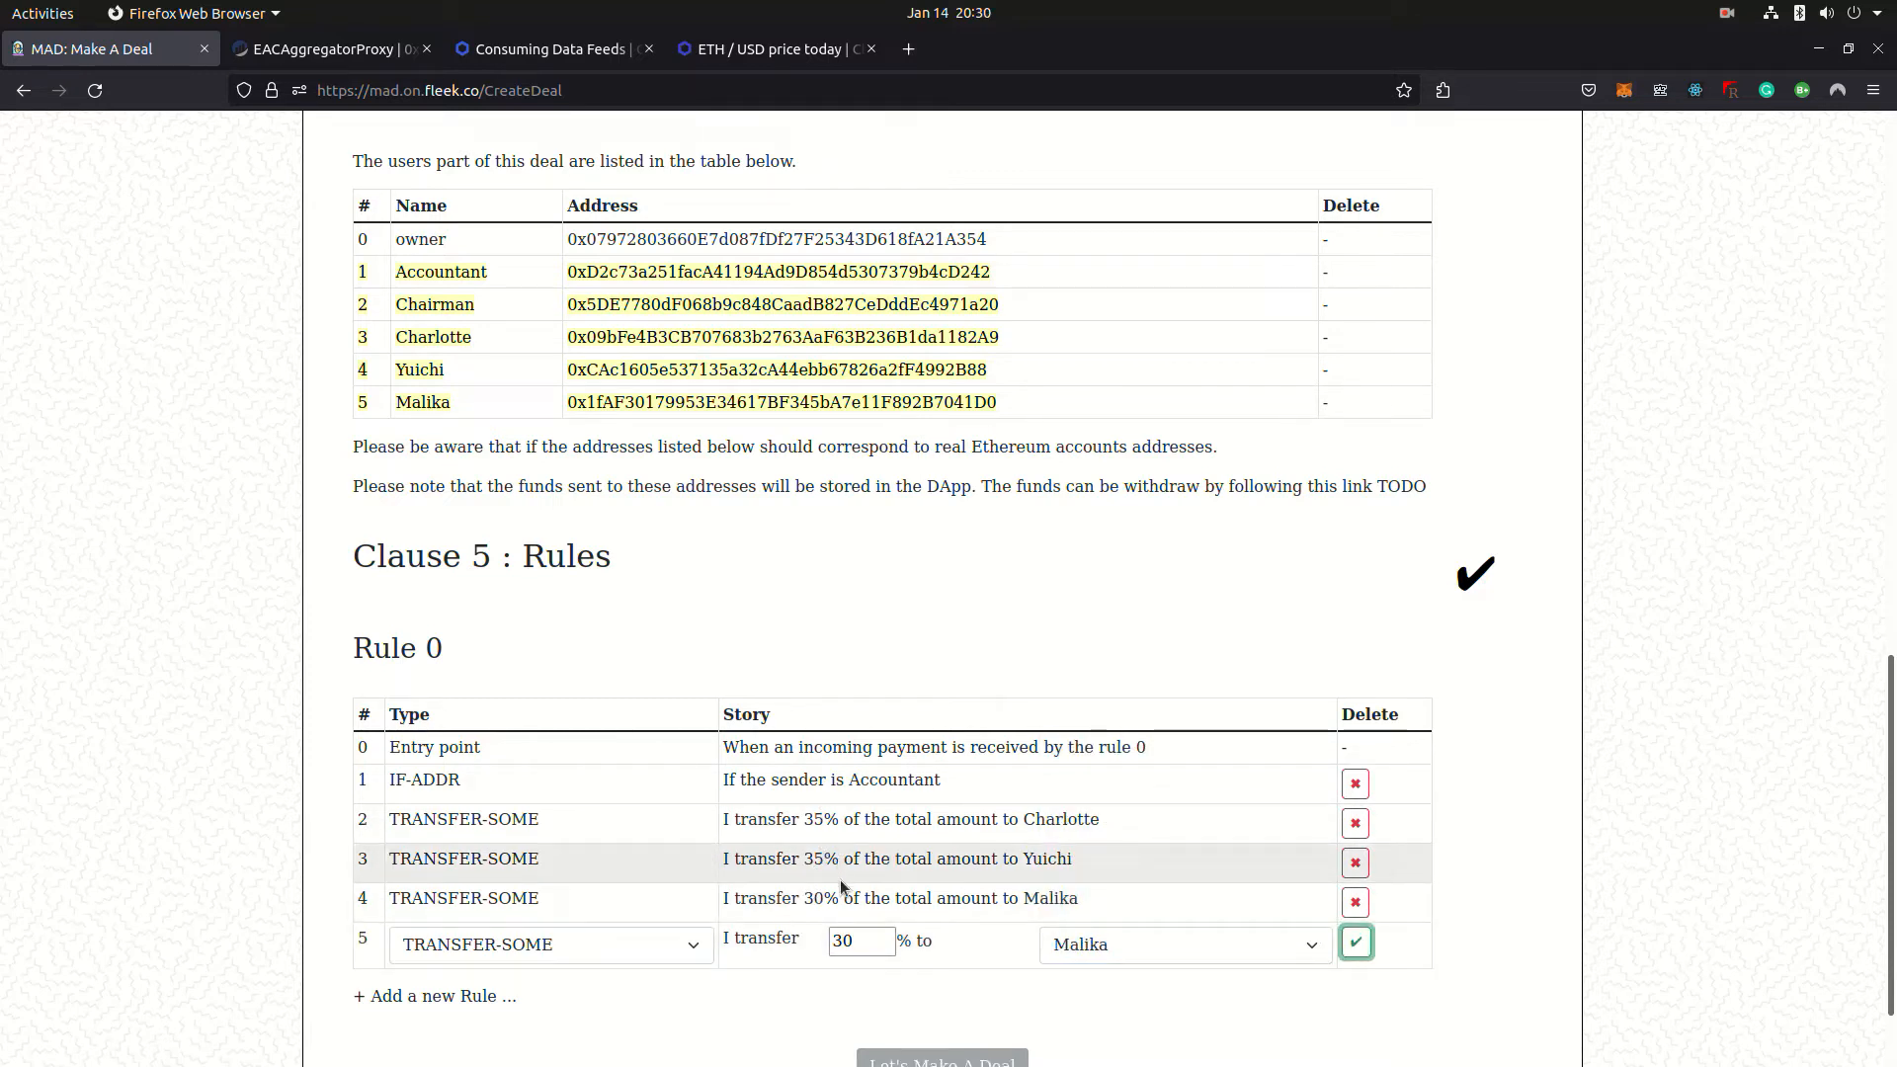
{"action": "scroll", "coordinate": [840, 878], "scroll_direction": "down", "scroll_amount": 1}
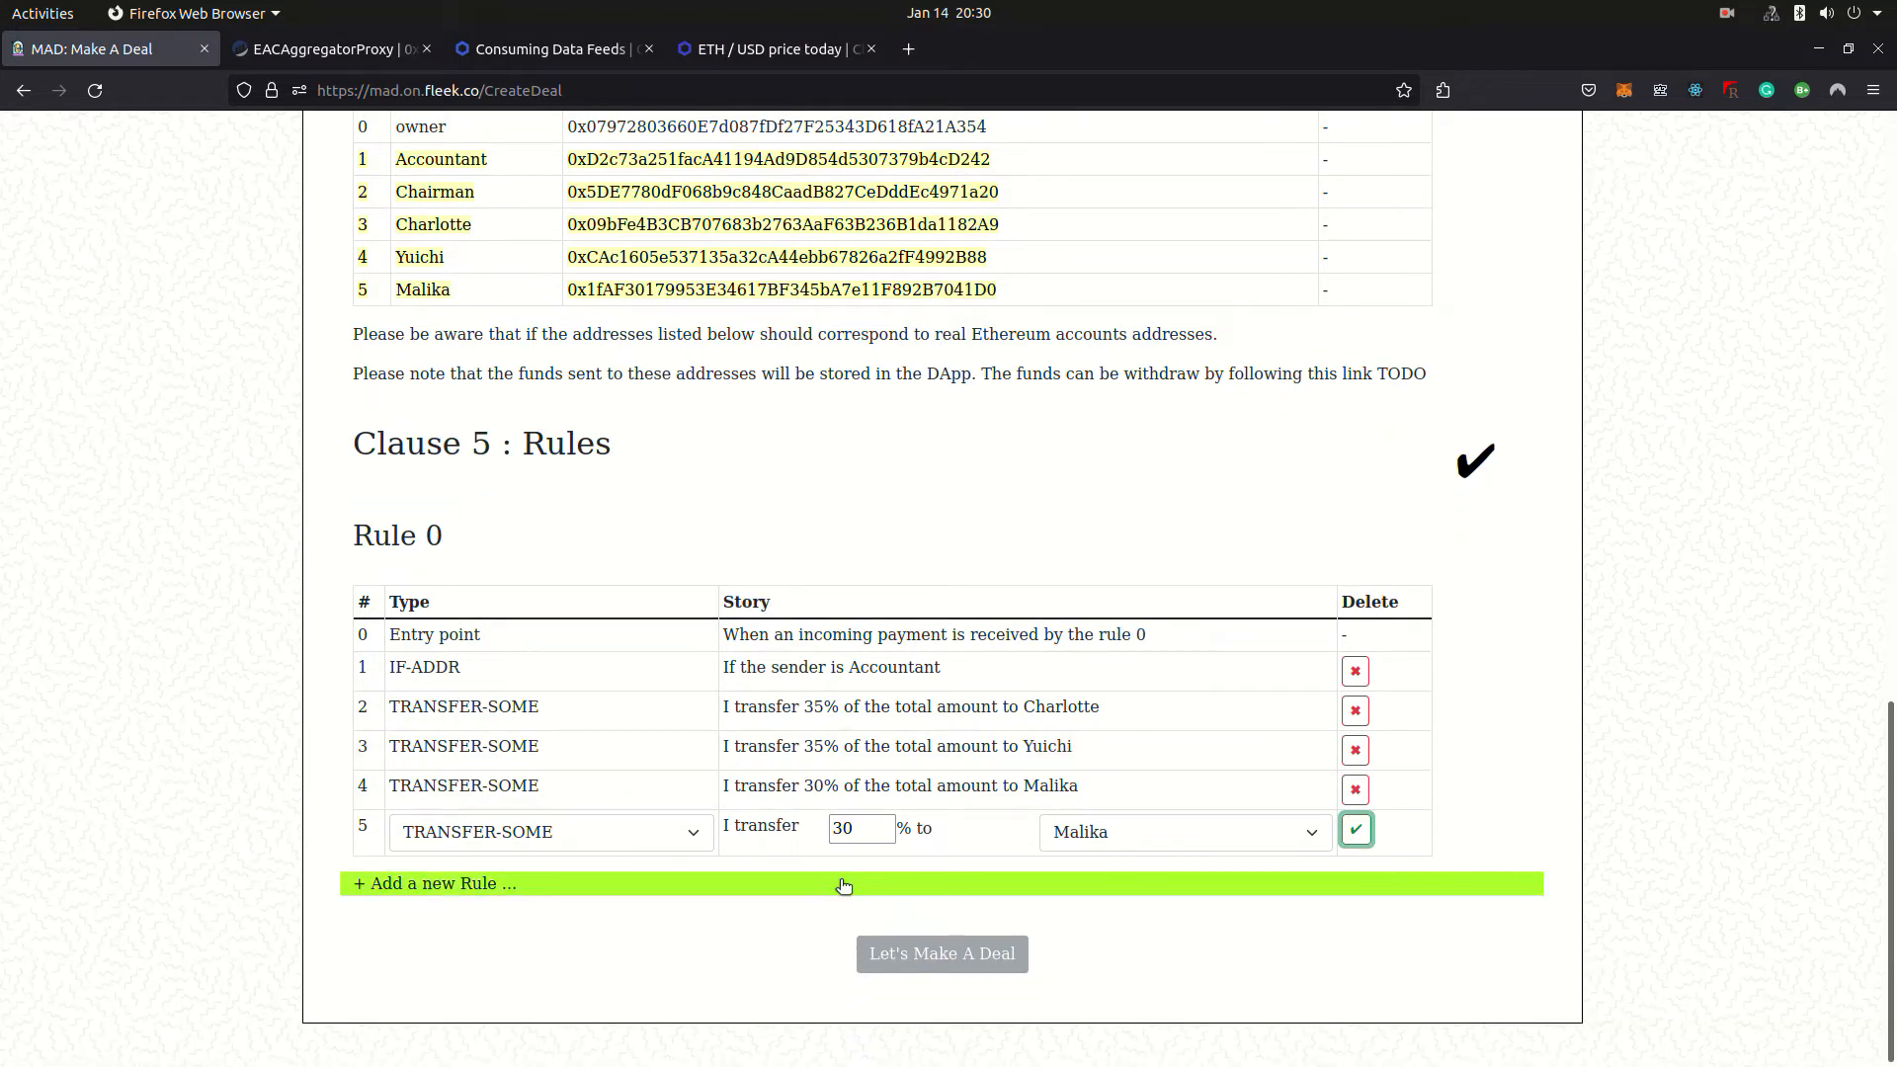
{"action": "left_click", "coordinate": [618, 887]}
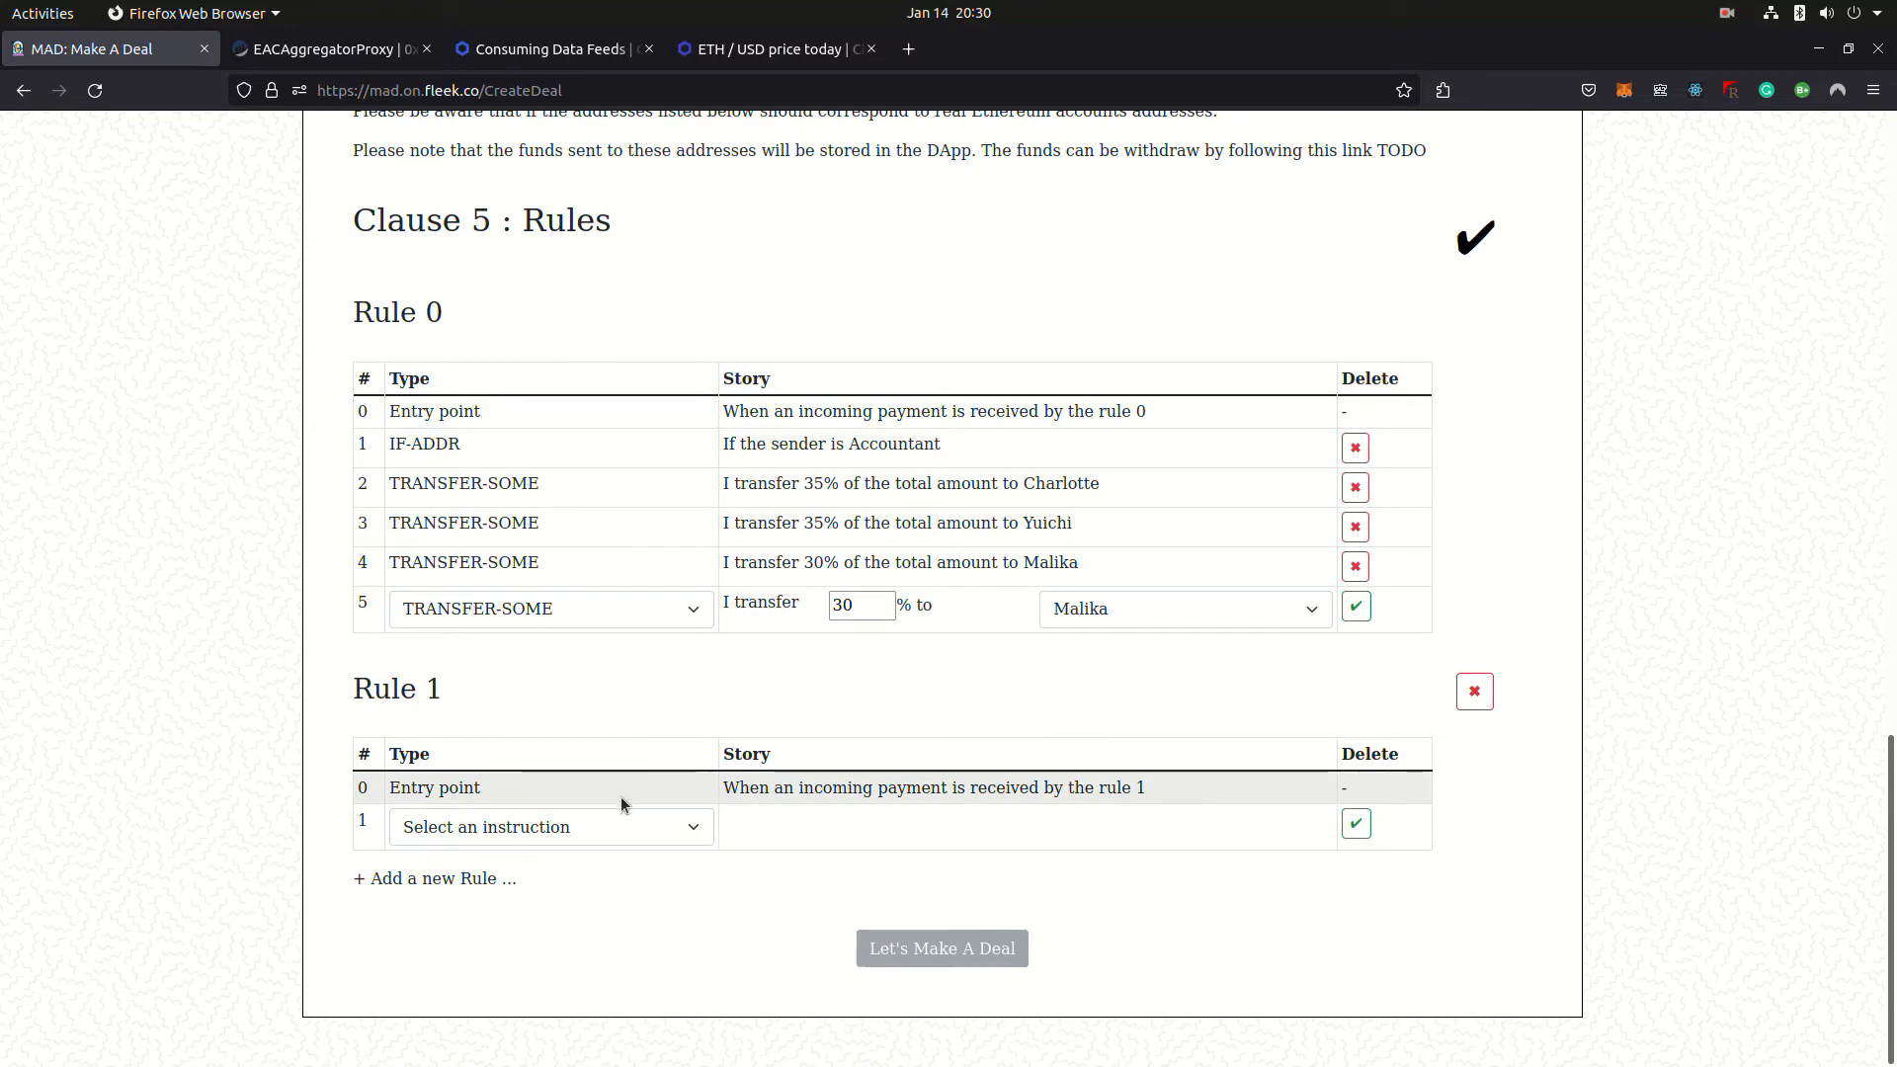
- Add an IF-ADDR condition to Rule 1 requiring the sender to be owner
{"action": "left_click", "coordinate": [622, 827]}
{"action": "left_click", "coordinate": [624, 889]}
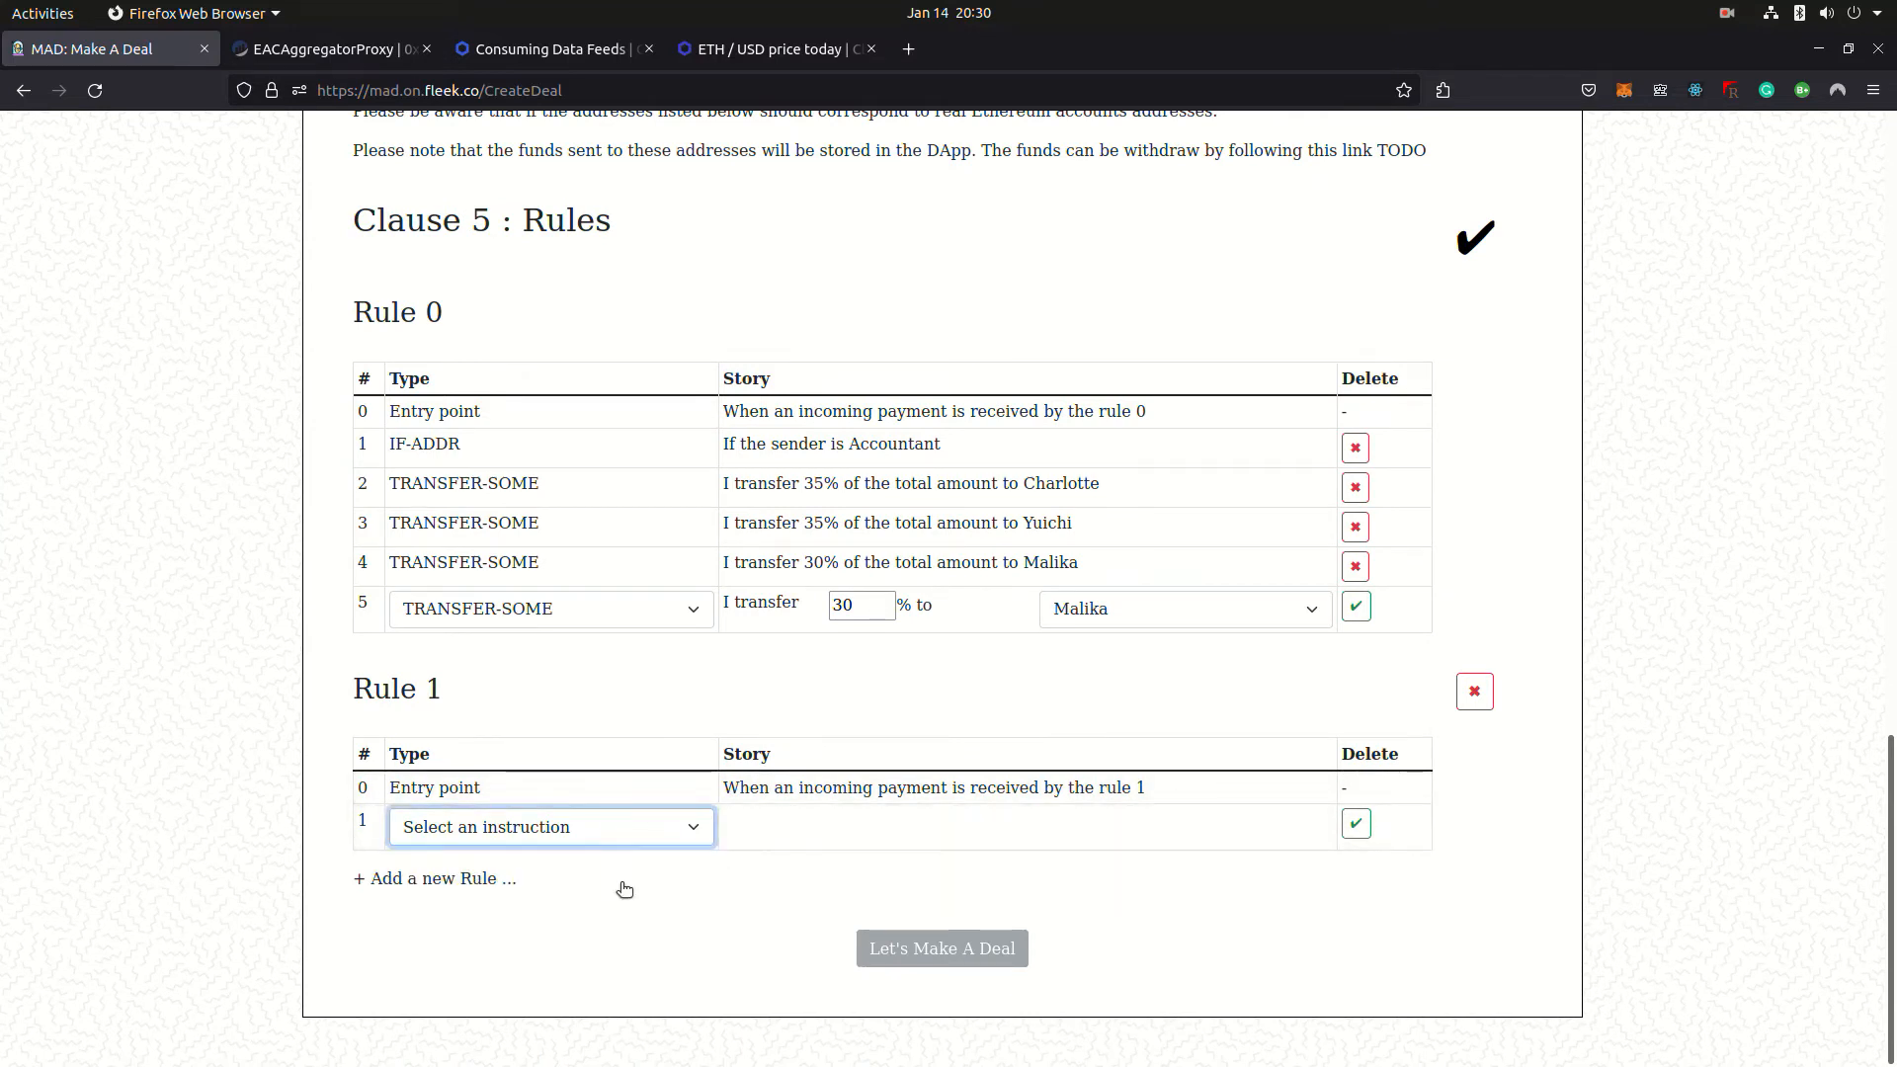
{"action": "left_click", "coordinate": [1182, 827]}
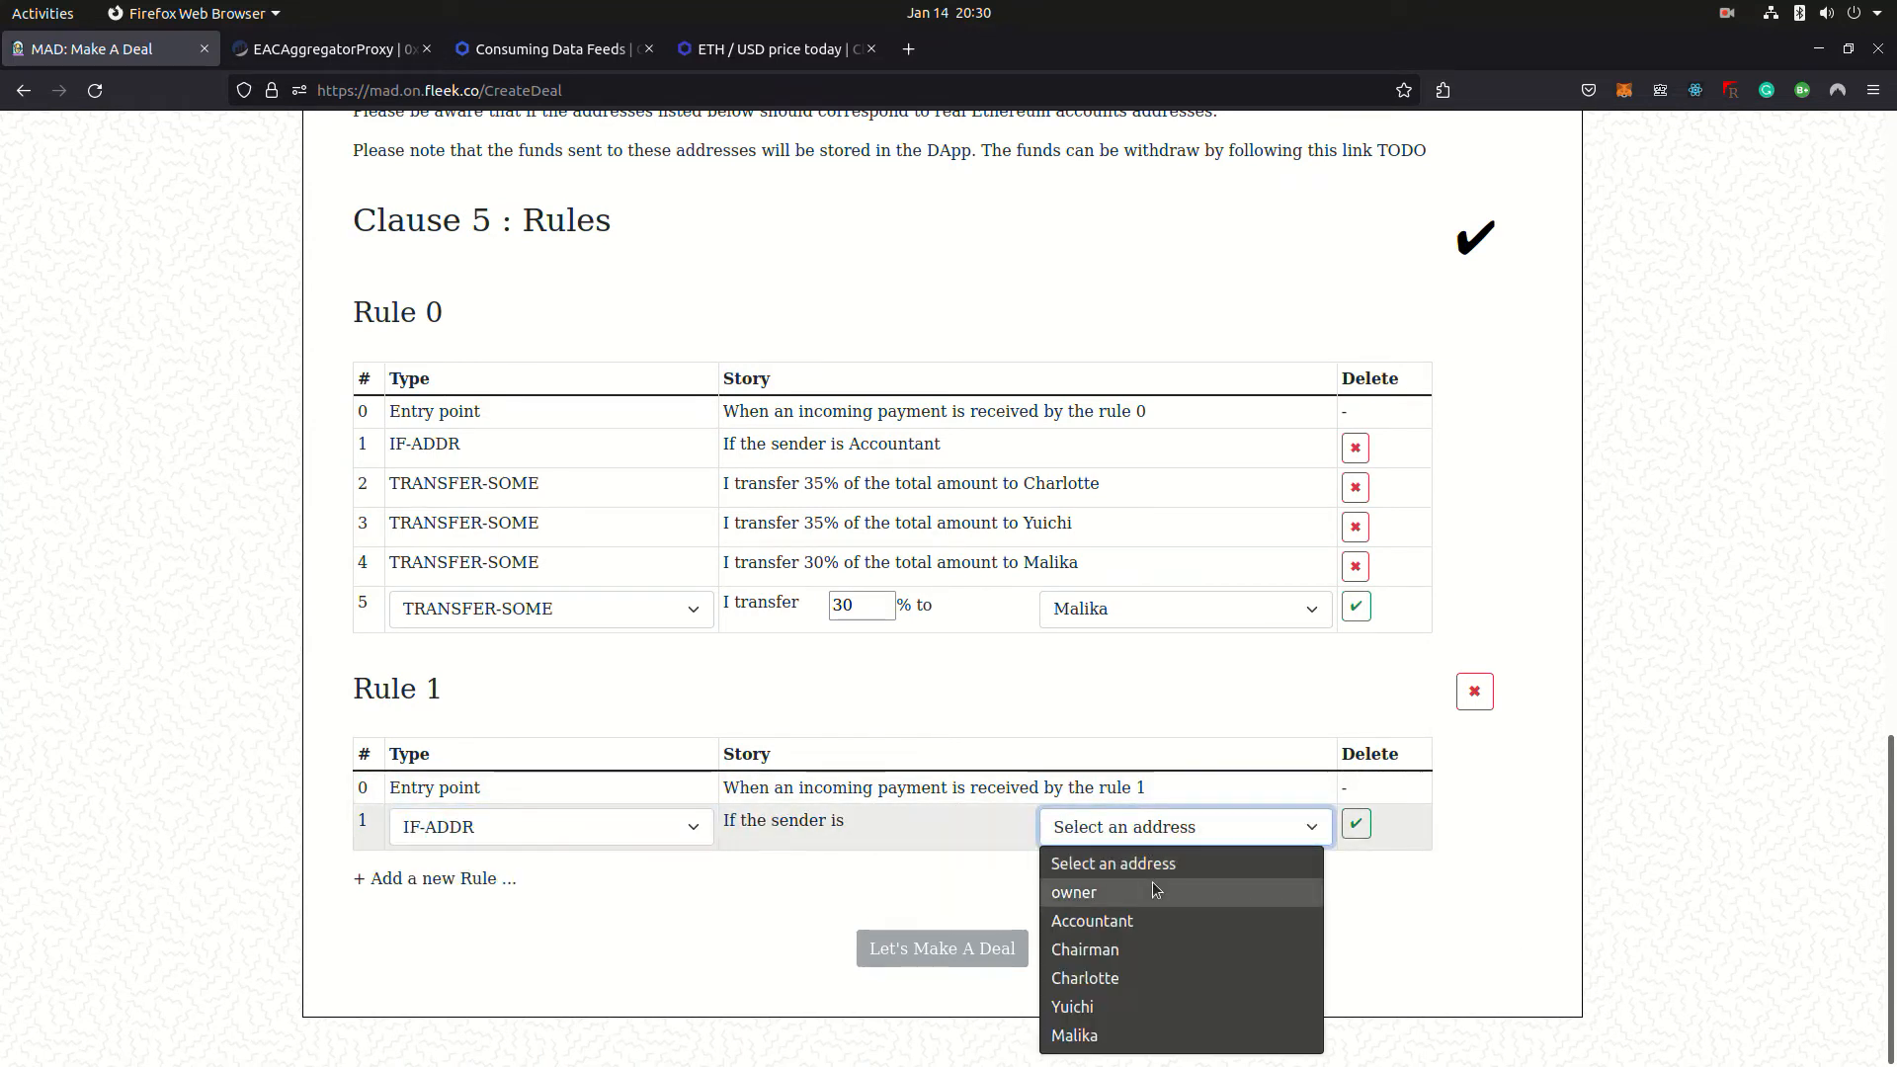
{"action": "left_click", "coordinate": [1156, 891]}
{"action": "left_click", "coordinate": [1355, 826]}
- Add an IF-AMOUNT-BIGGER condition of 0.5 ETH to Rule 1
{"action": "left_click", "coordinate": [674, 866]}
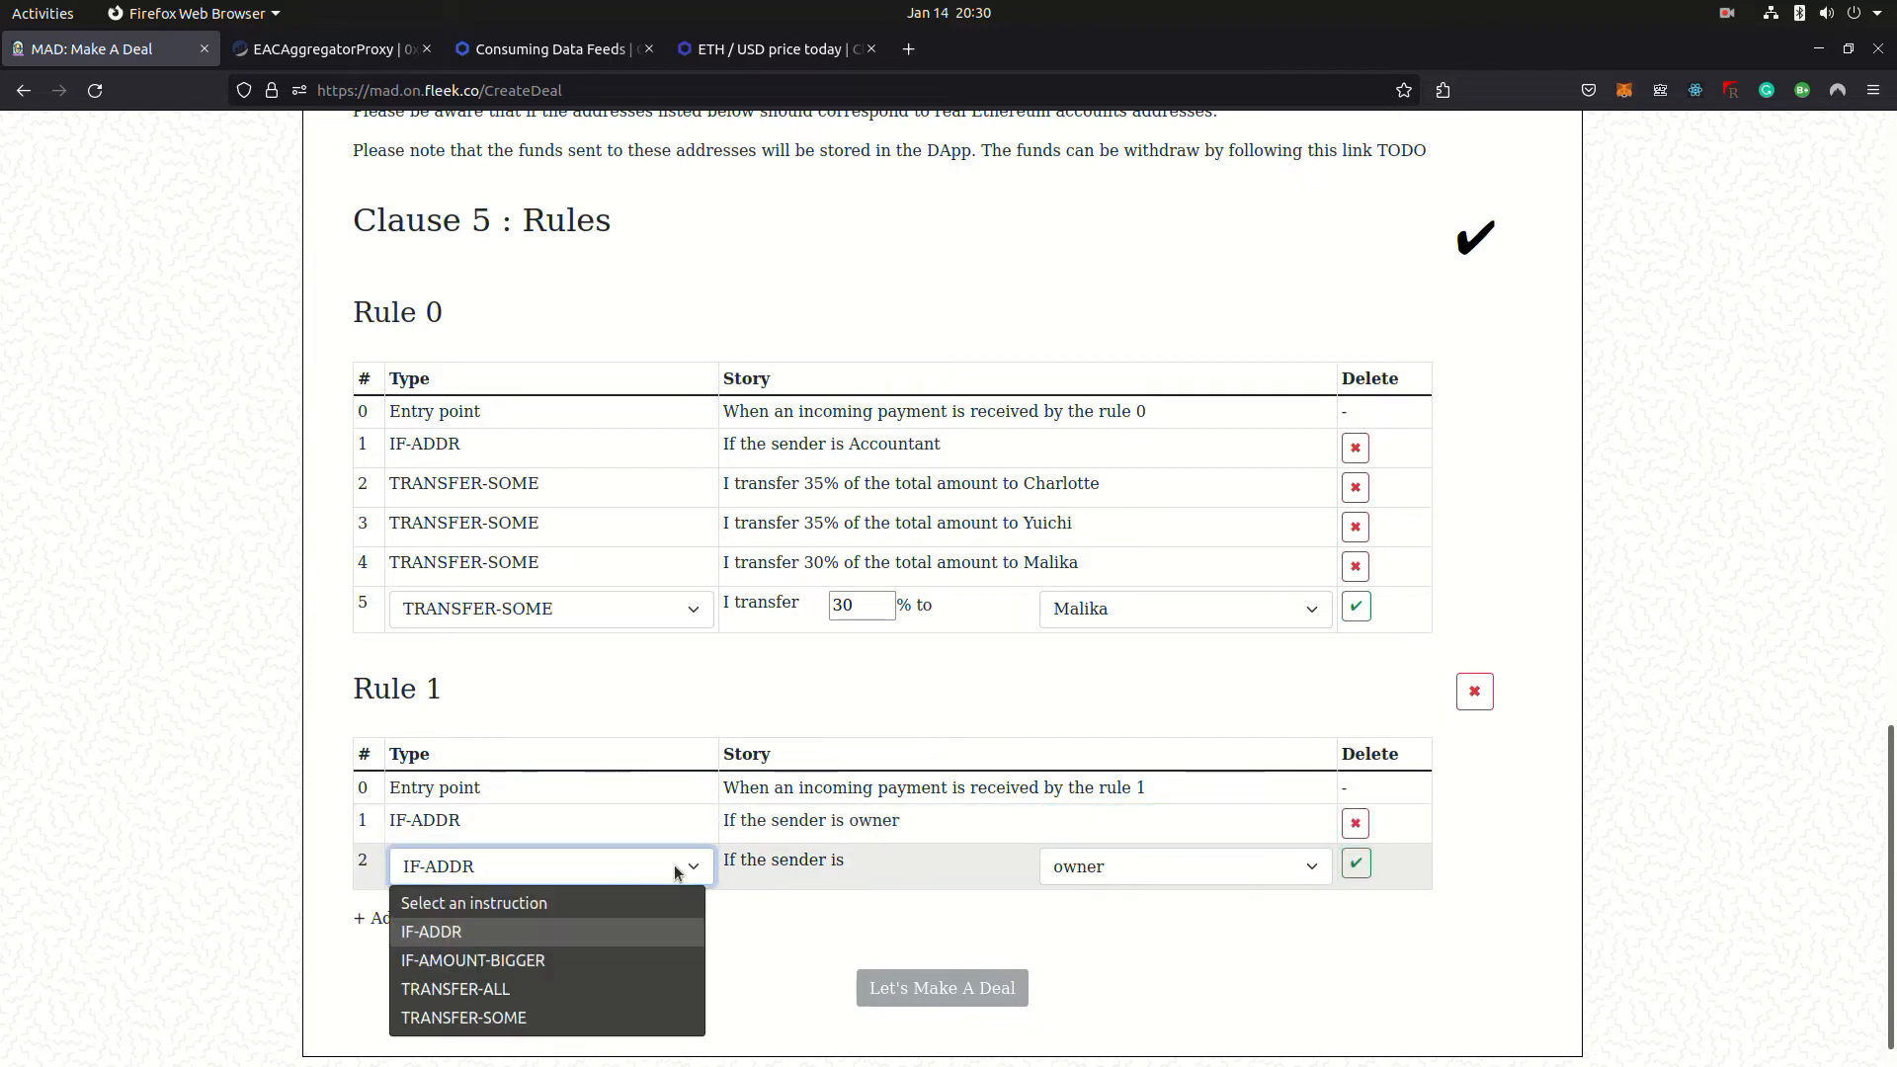
{"action": "left_click", "coordinate": [473, 958]}
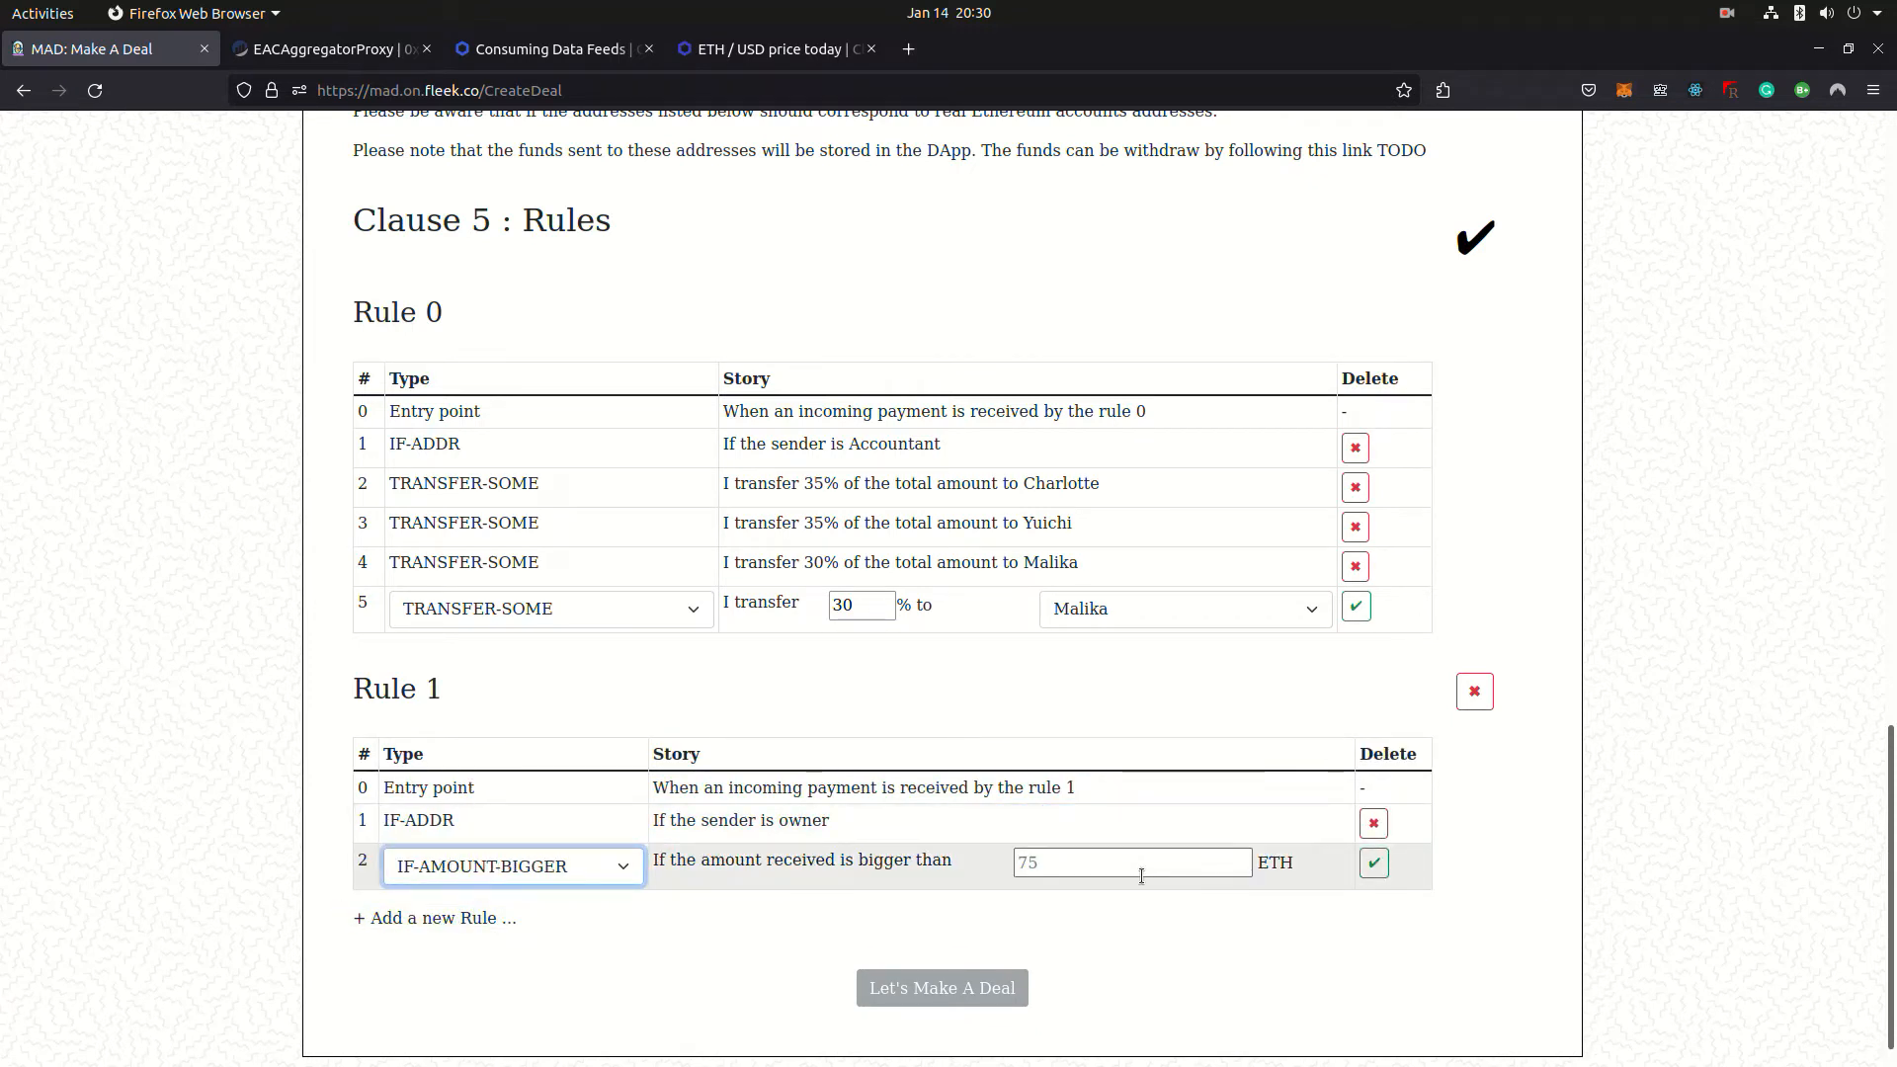
{"action": "left_click", "coordinate": [1132, 863]}
{"action": "type", "text": ".5"}
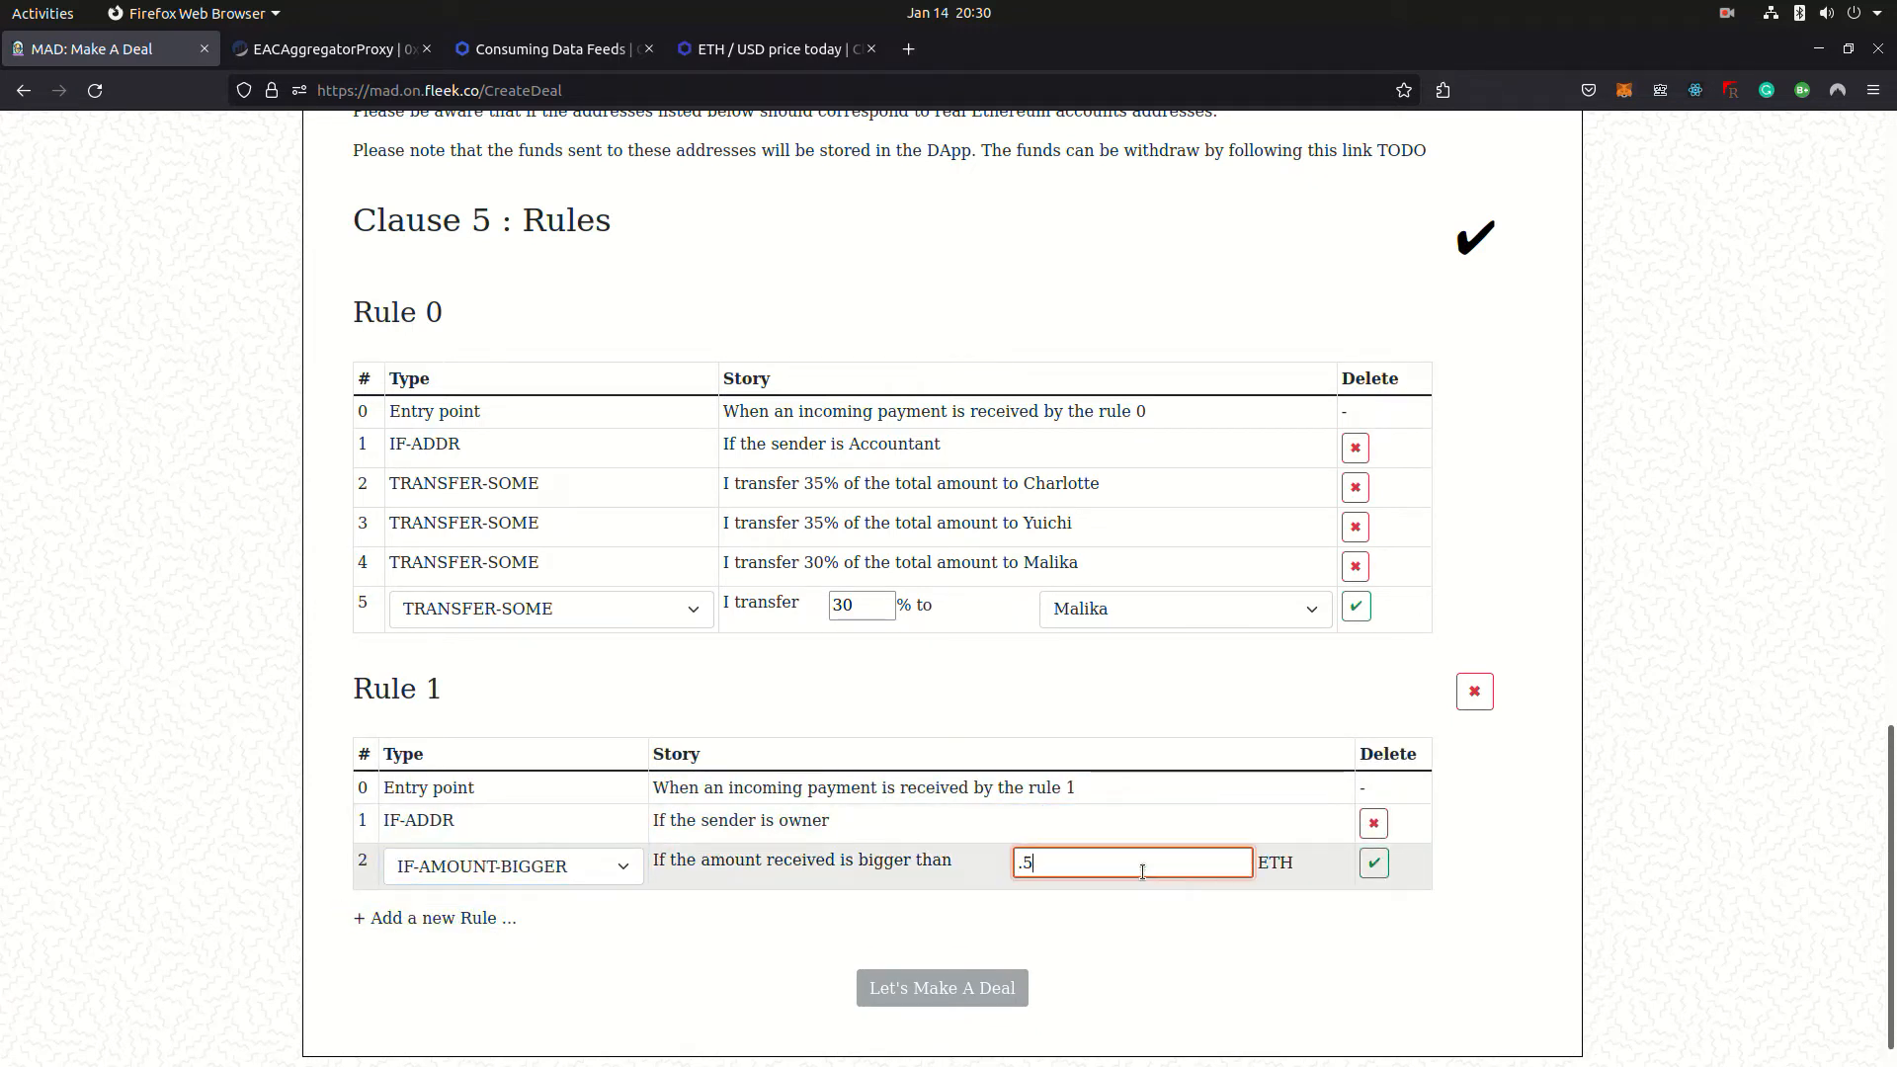
{"action": "left_click", "coordinate": [1373, 863]}
- Add a TRANSFER-SOME row sending 30% to Accountant
{"action": "left_click", "coordinate": [622, 907]}
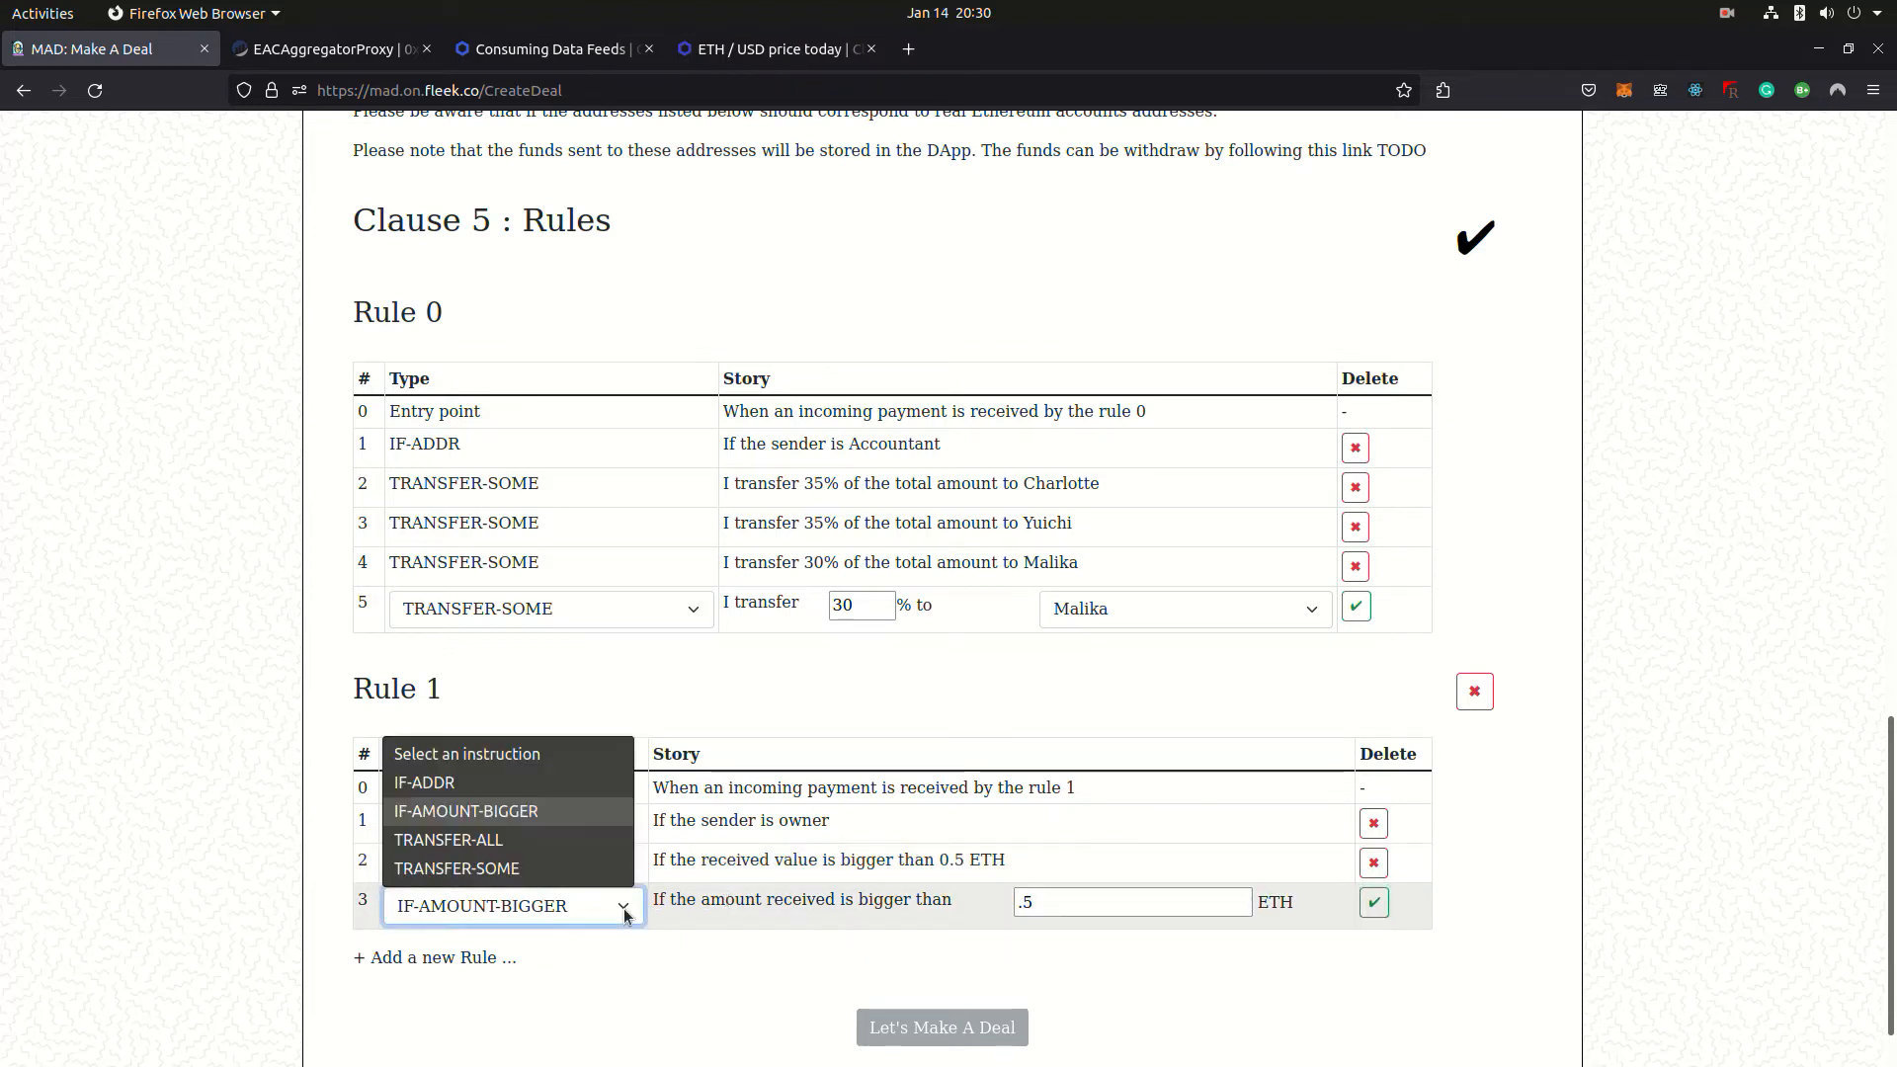
{"action": "left_click", "coordinate": [458, 867]}
{"action": "left_click", "coordinate": [861, 900]}
{"action": "type", "text": "3"}
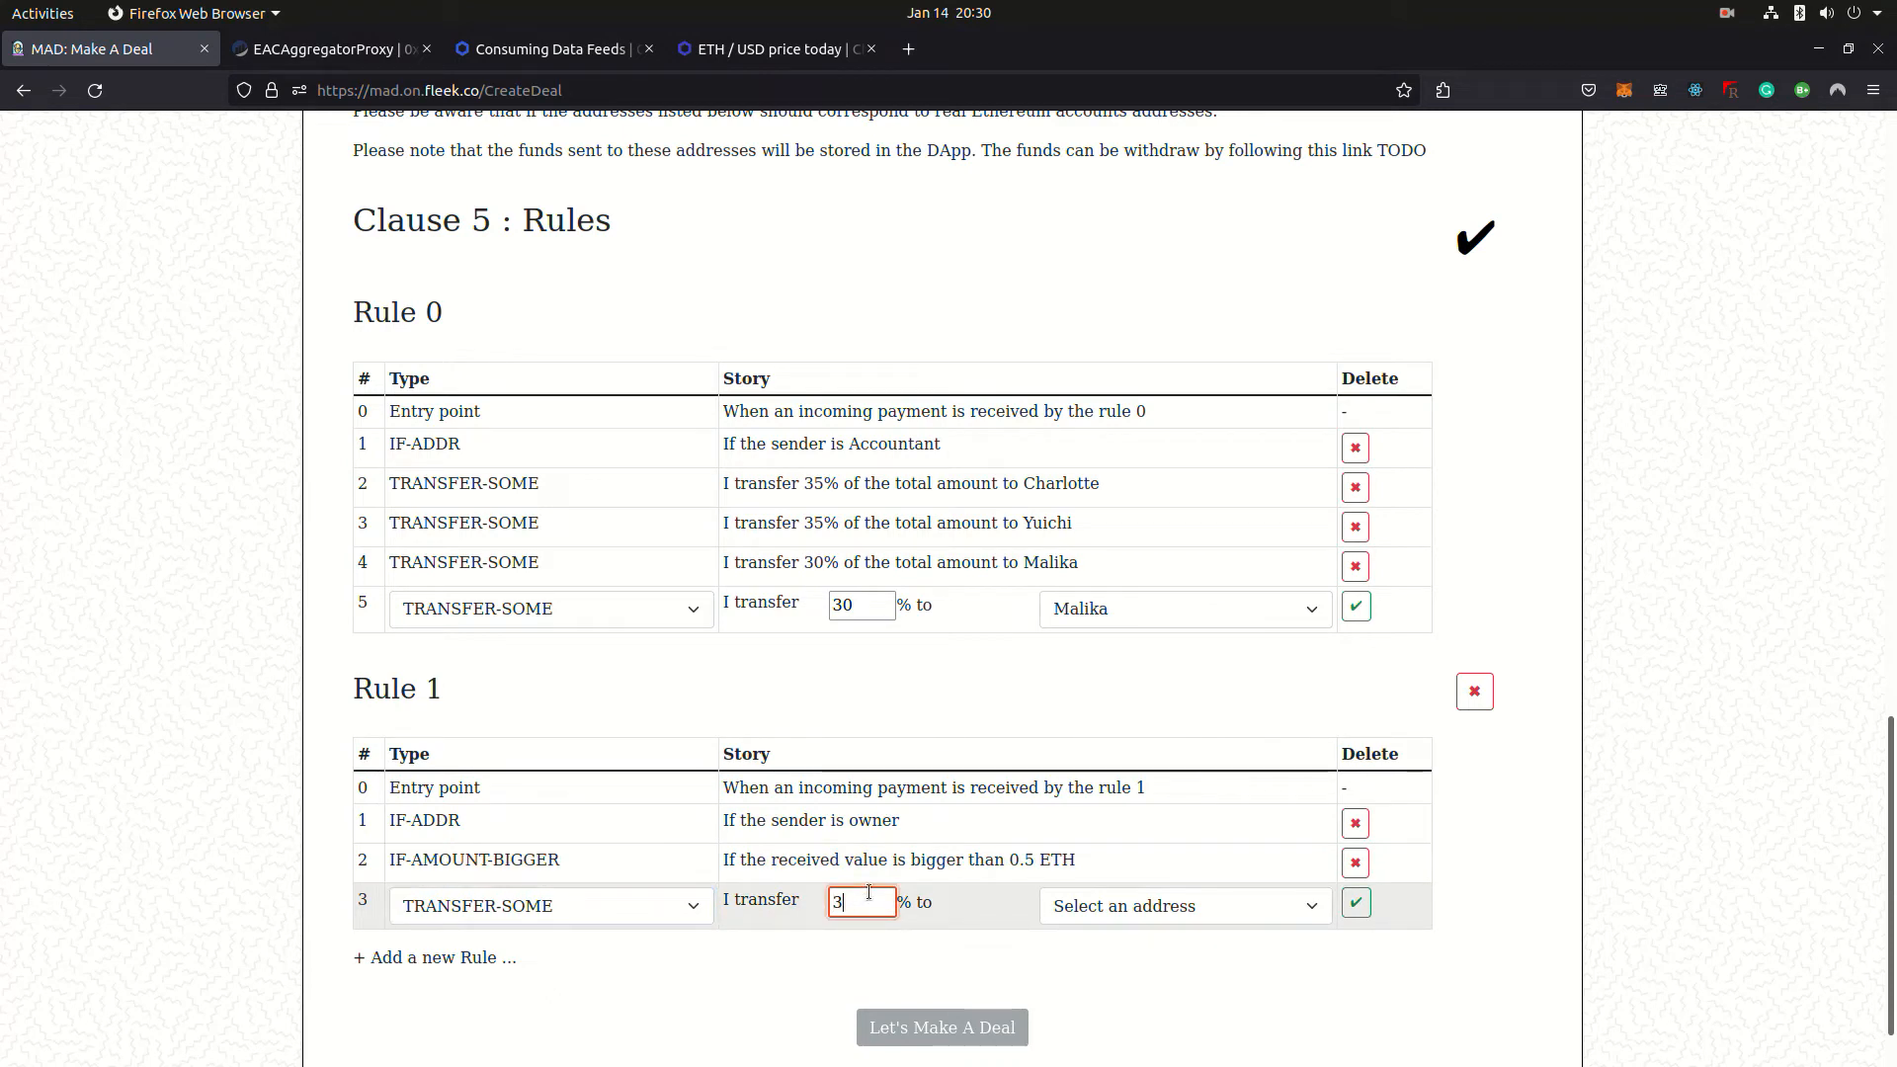
{"action": "type", "text": "0"}
{"action": "left_click", "coordinate": [1184, 906]}
{"action": "left_click", "coordinate": [1127, 745]}
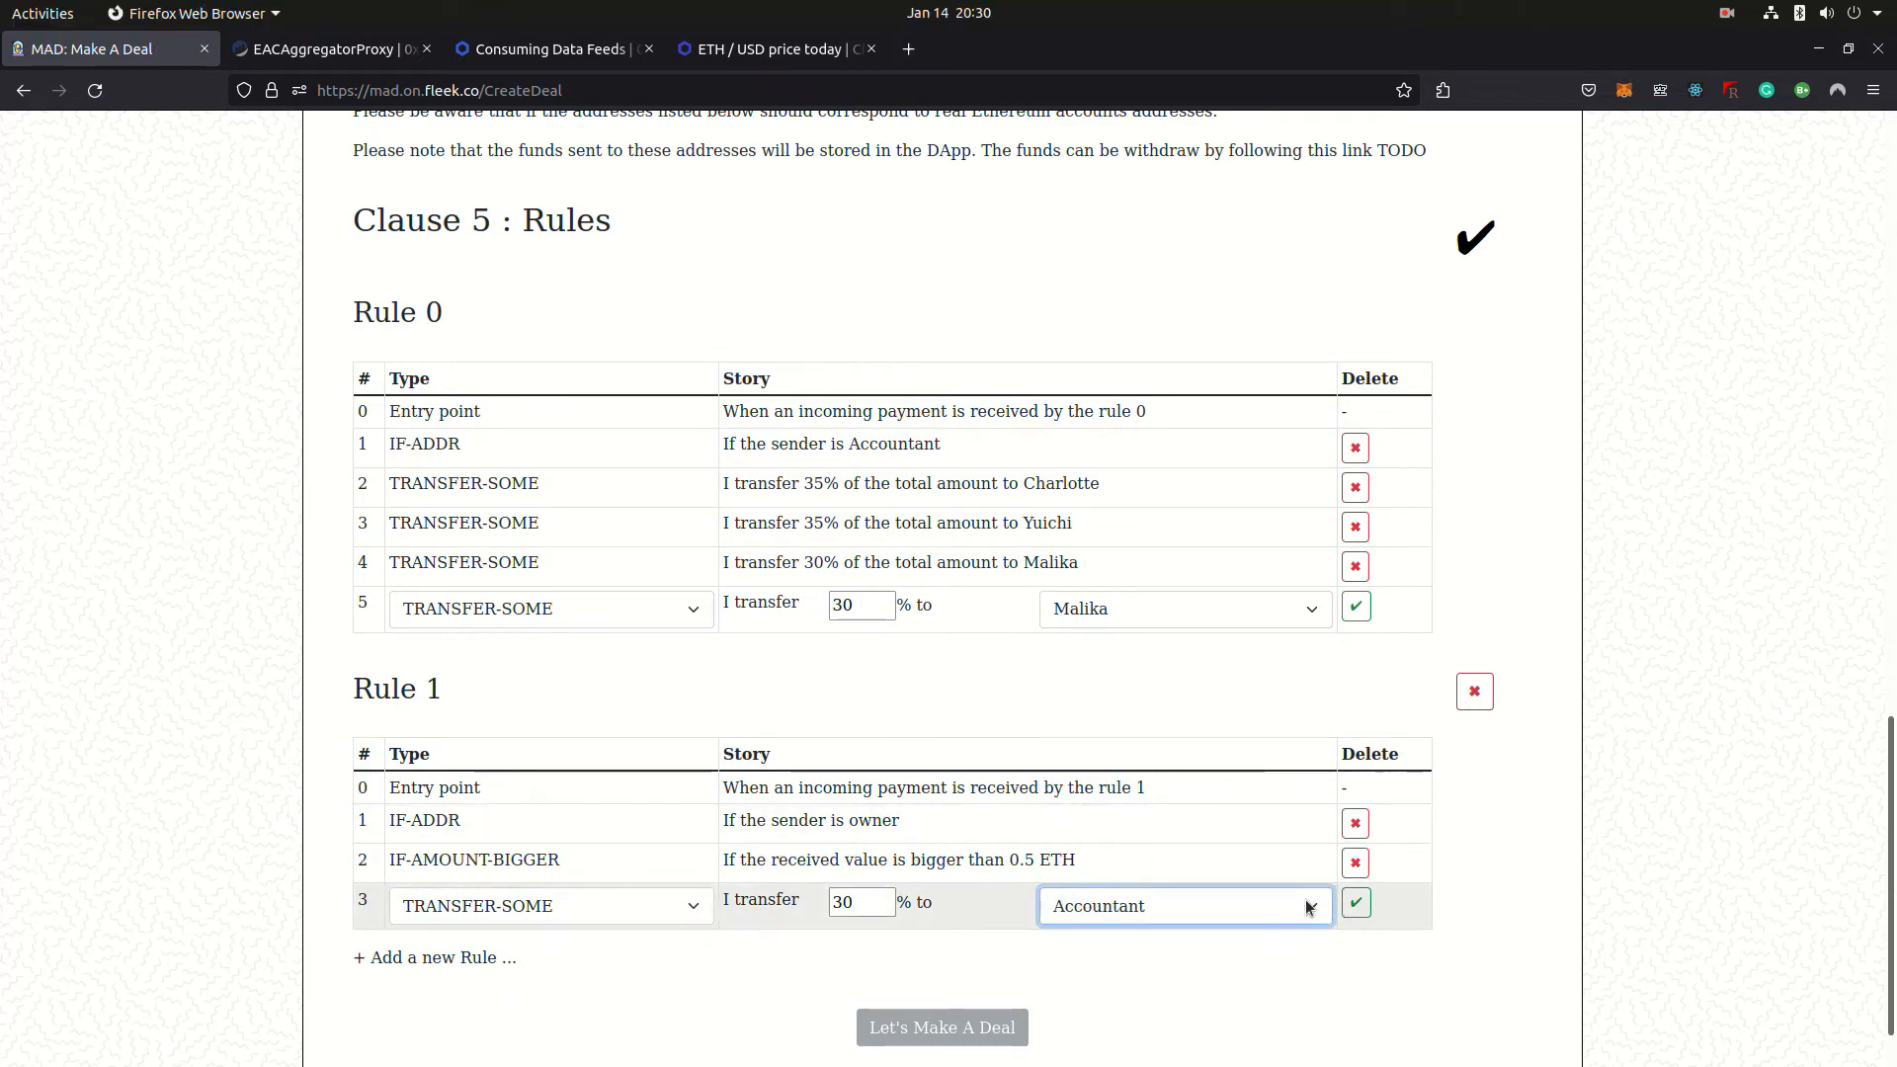
{"action": "left_click", "coordinate": [1357, 904]}
- Add a TRANSFER-SOME row sending 70% to Chairman, then add Rule 2
{"action": "left_click", "coordinate": [593, 945]}
{"action": "left_click", "coordinate": [476, 906]}
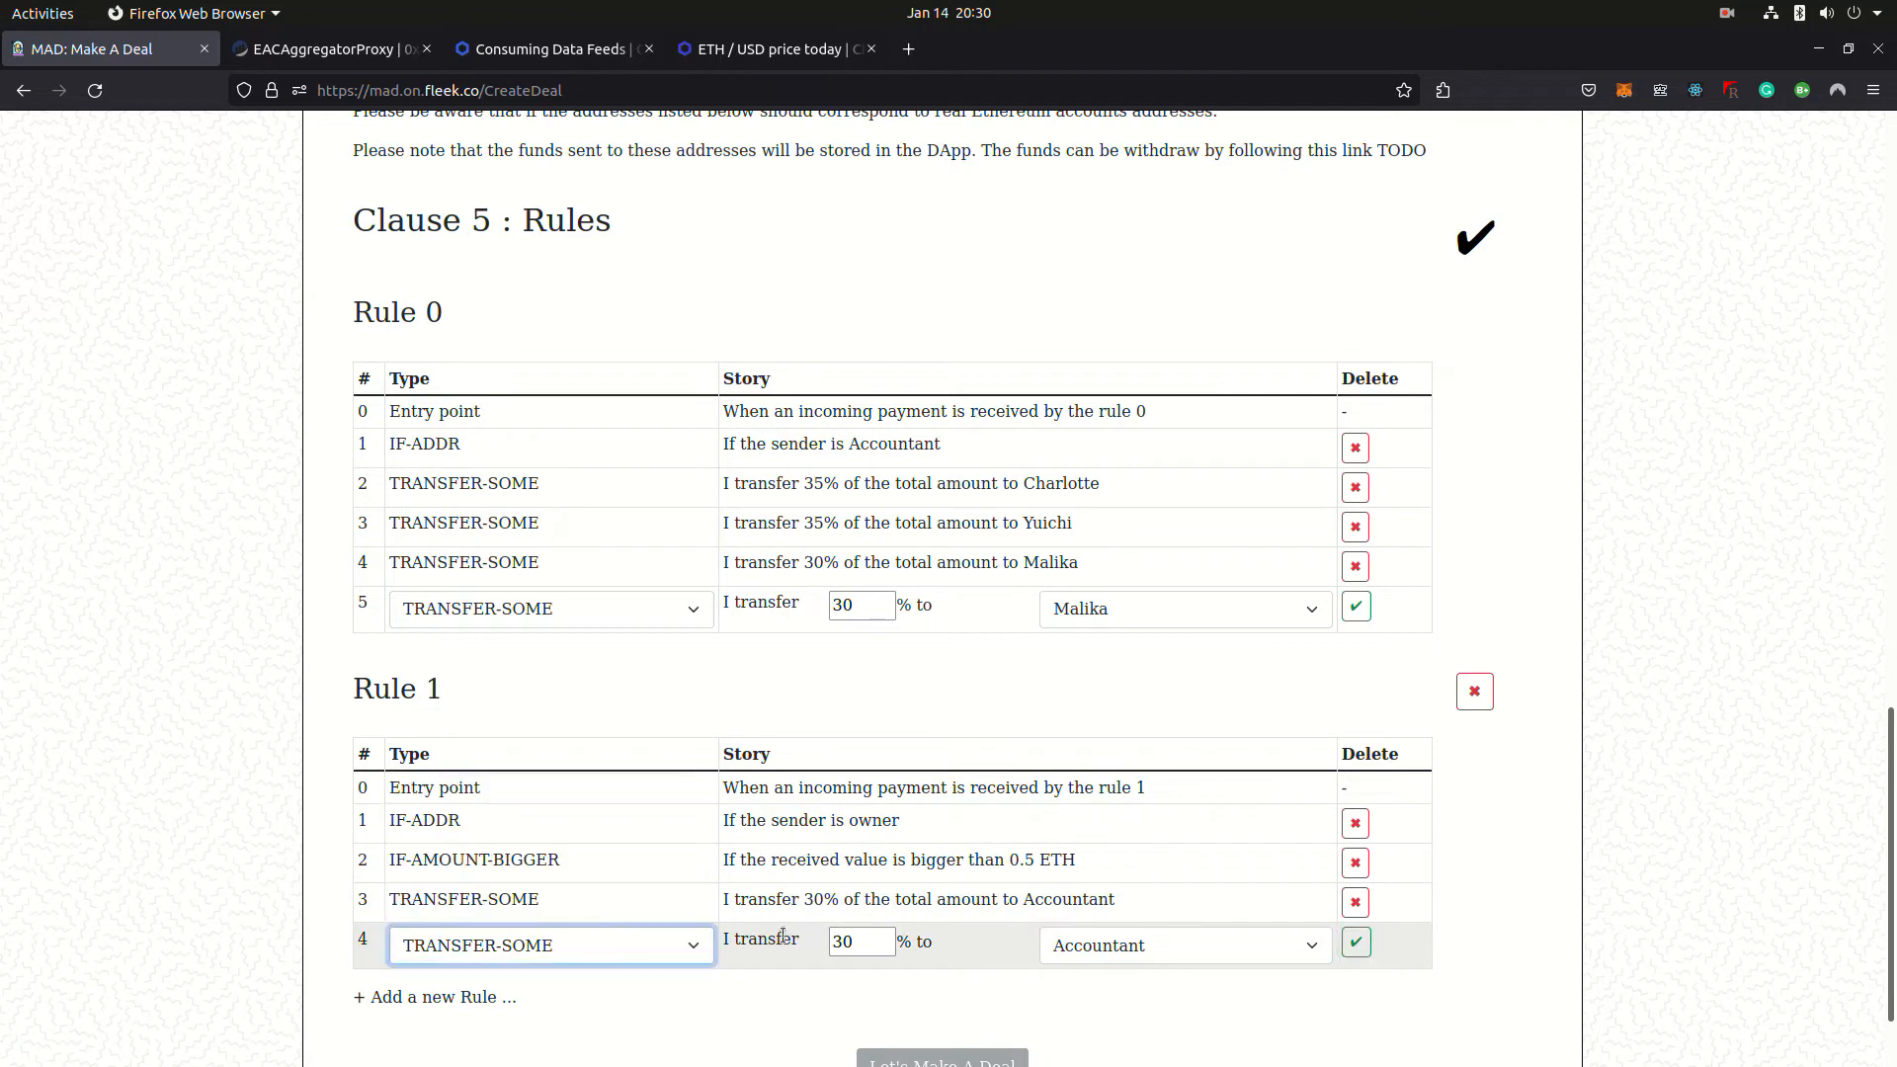
{"action": "double_click", "coordinate": [848, 941]}
{"action": "type", "text": "70"}
{"action": "left_click", "coordinate": [1079, 949]}
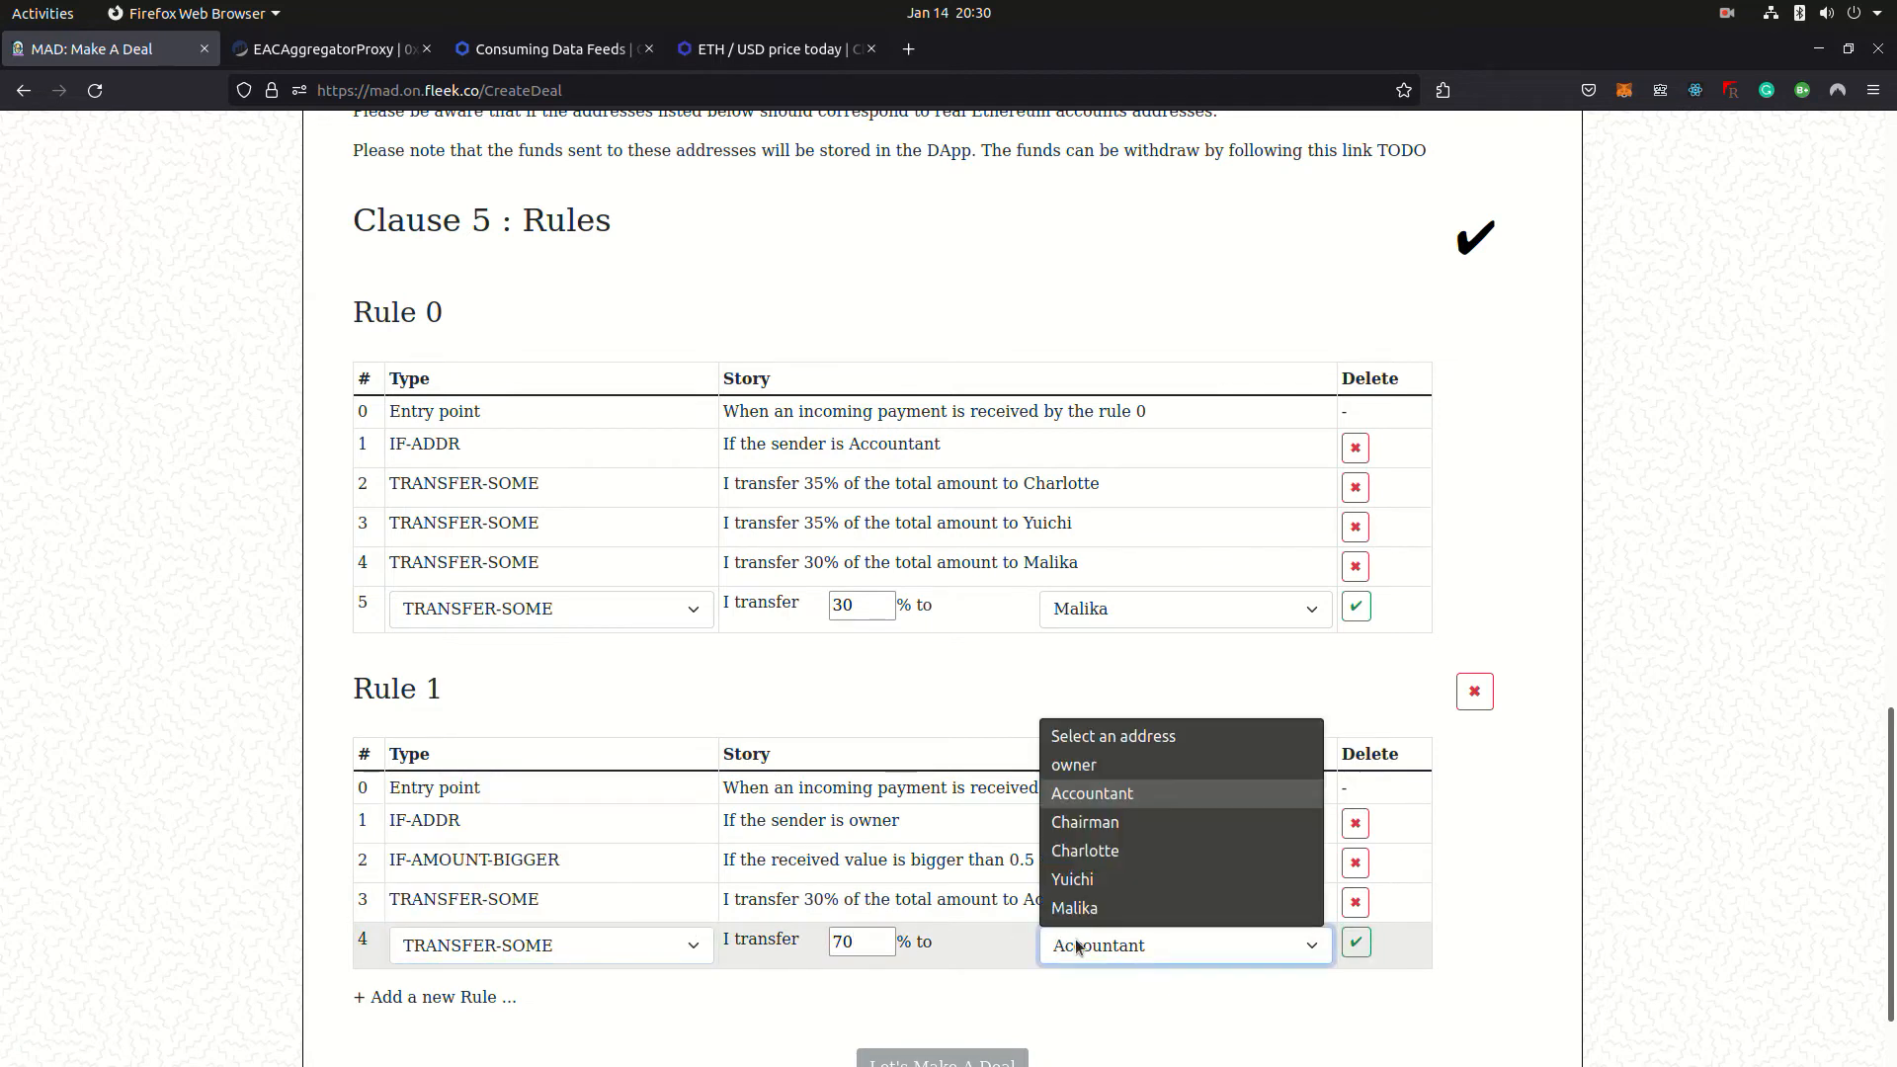
{"action": "left_click", "coordinate": [1085, 822]}
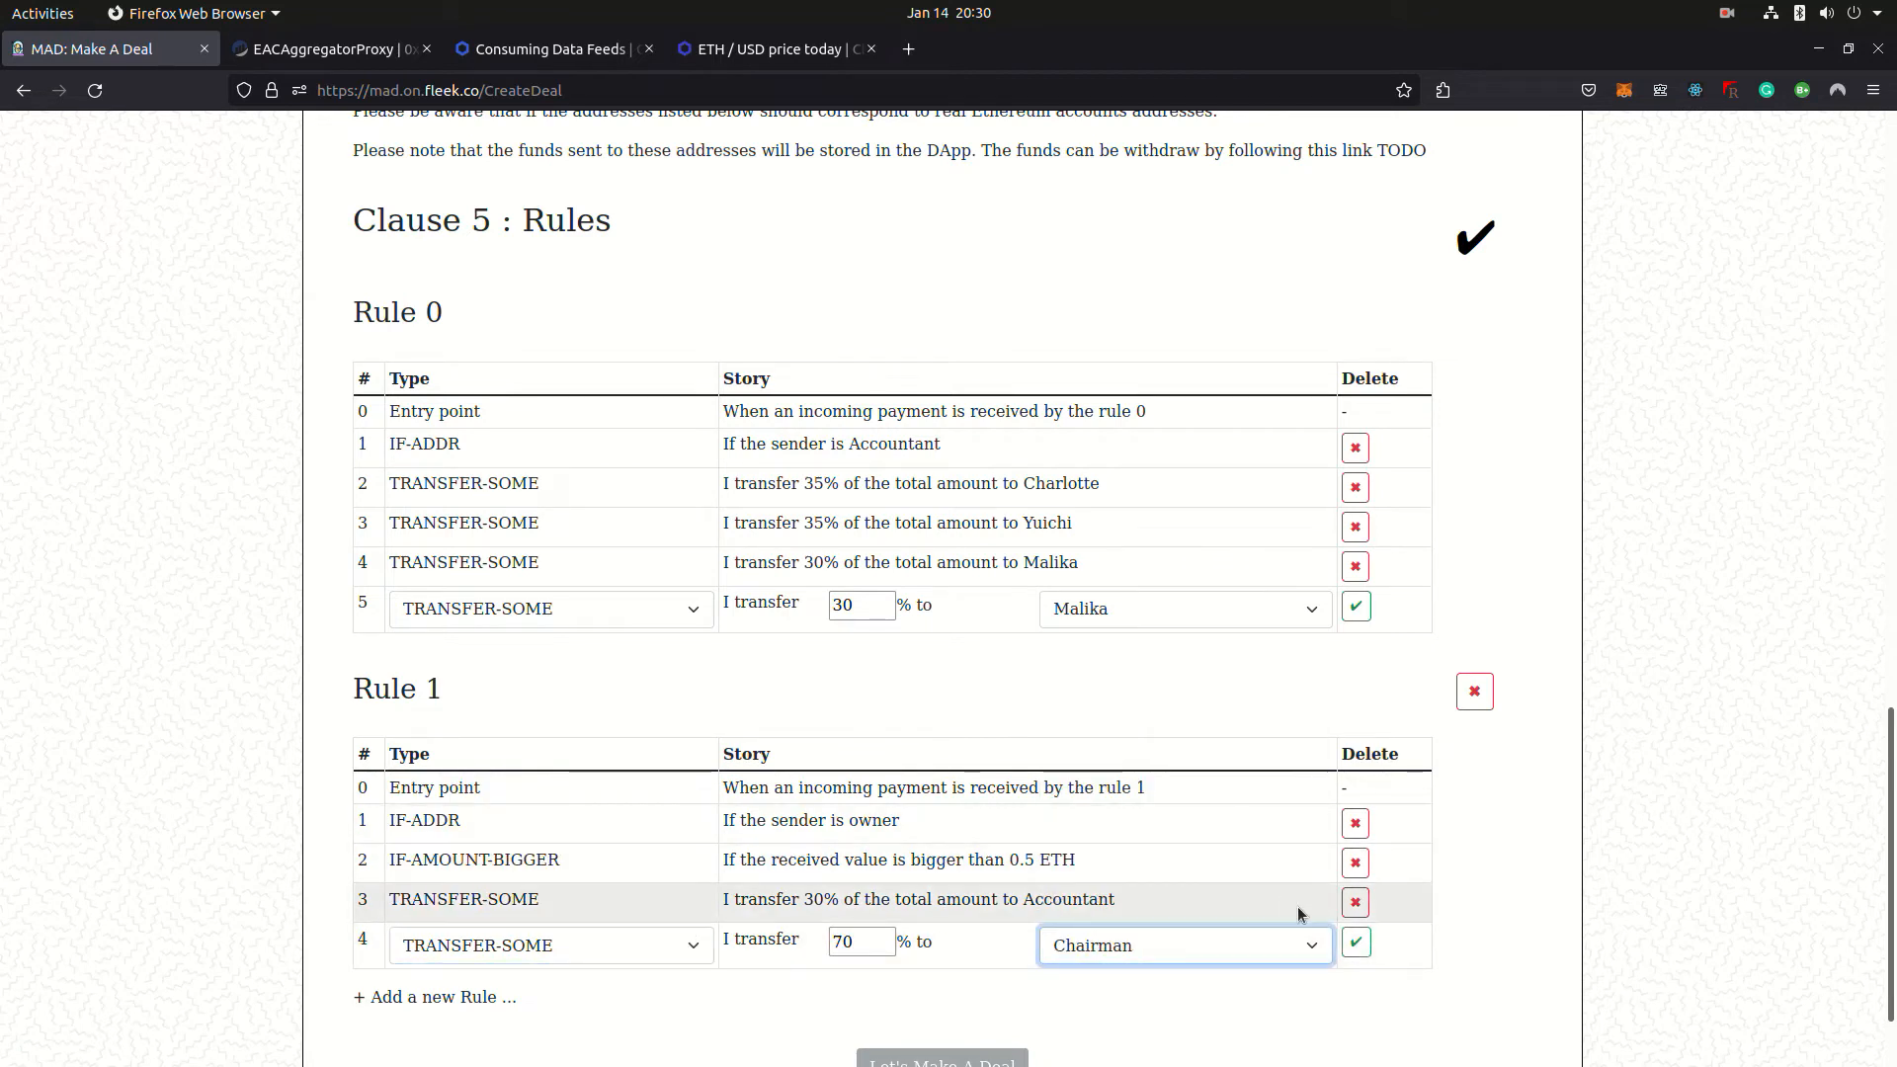
{"action": "left_click", "coordinate": [1356, 945]}
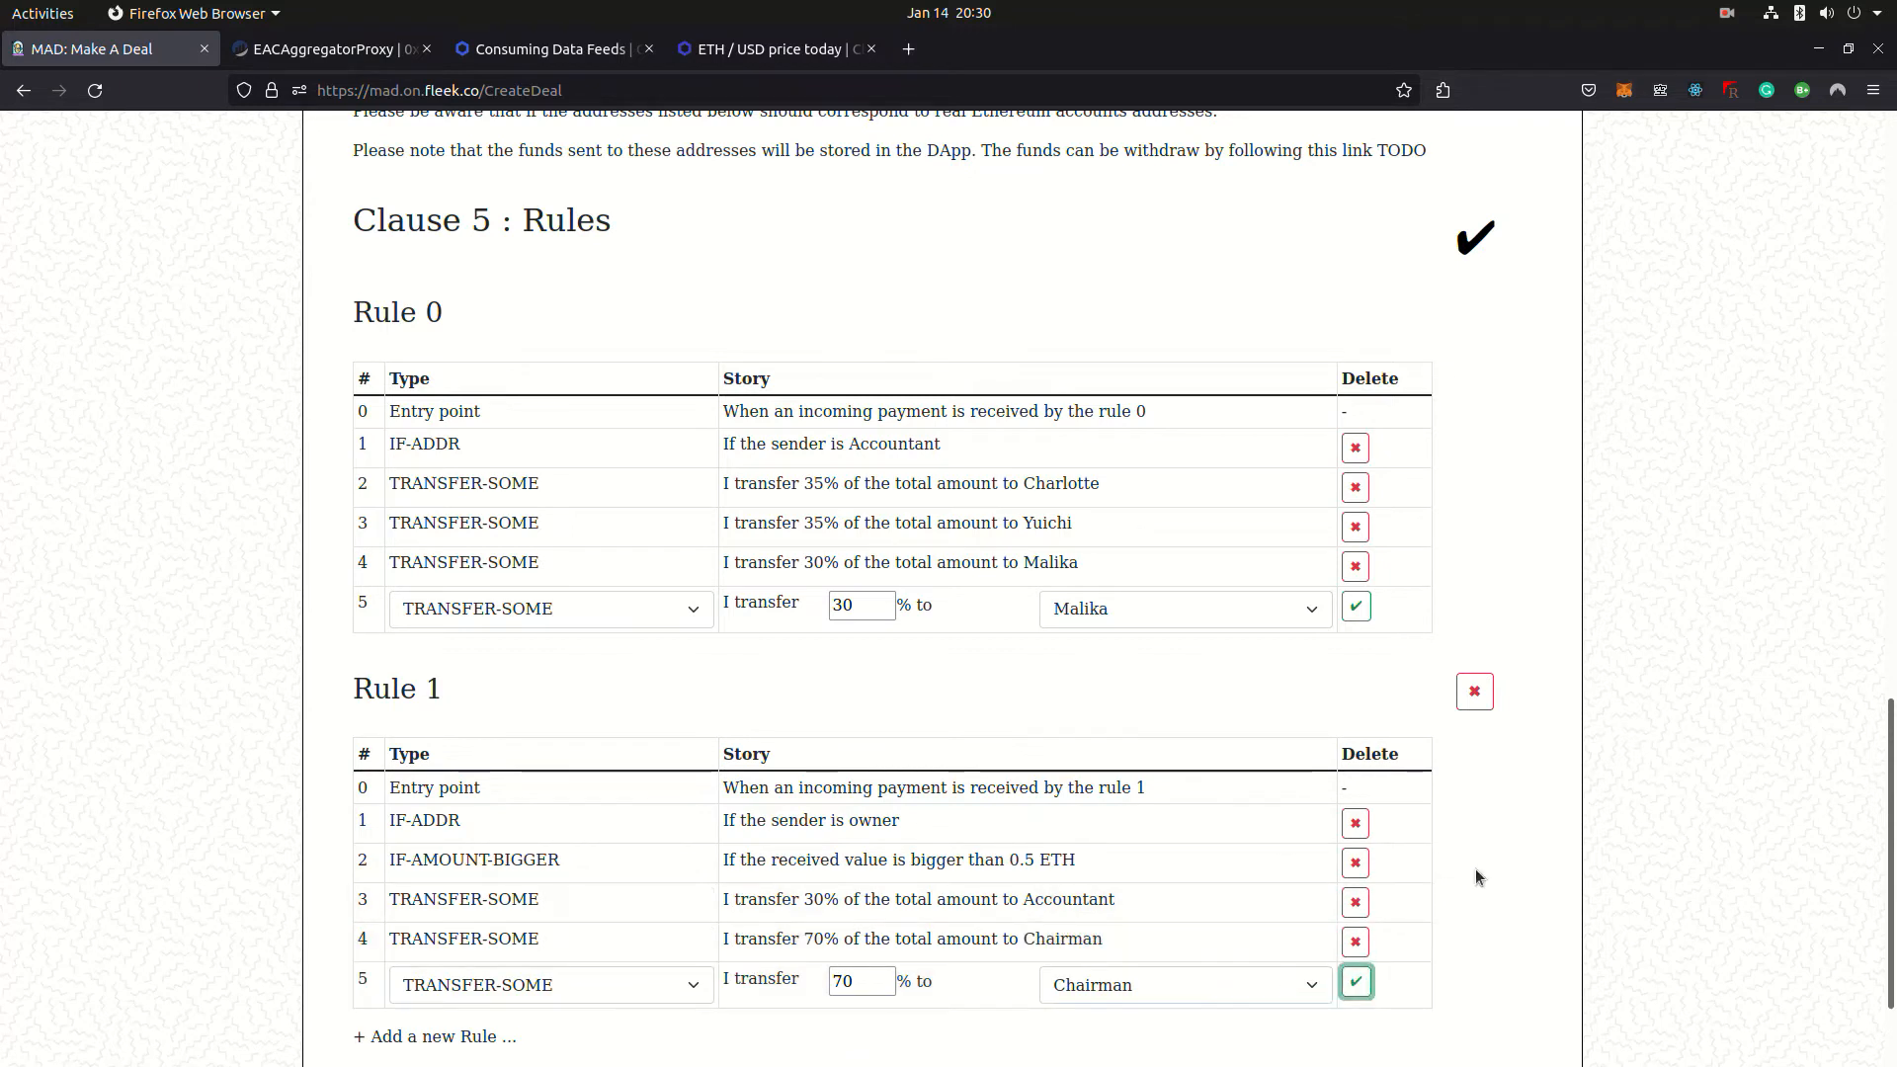
{"action": "scroll", "coordinate": [1474, 869], "scroll_direction": "down", "scroll_amount": 1}
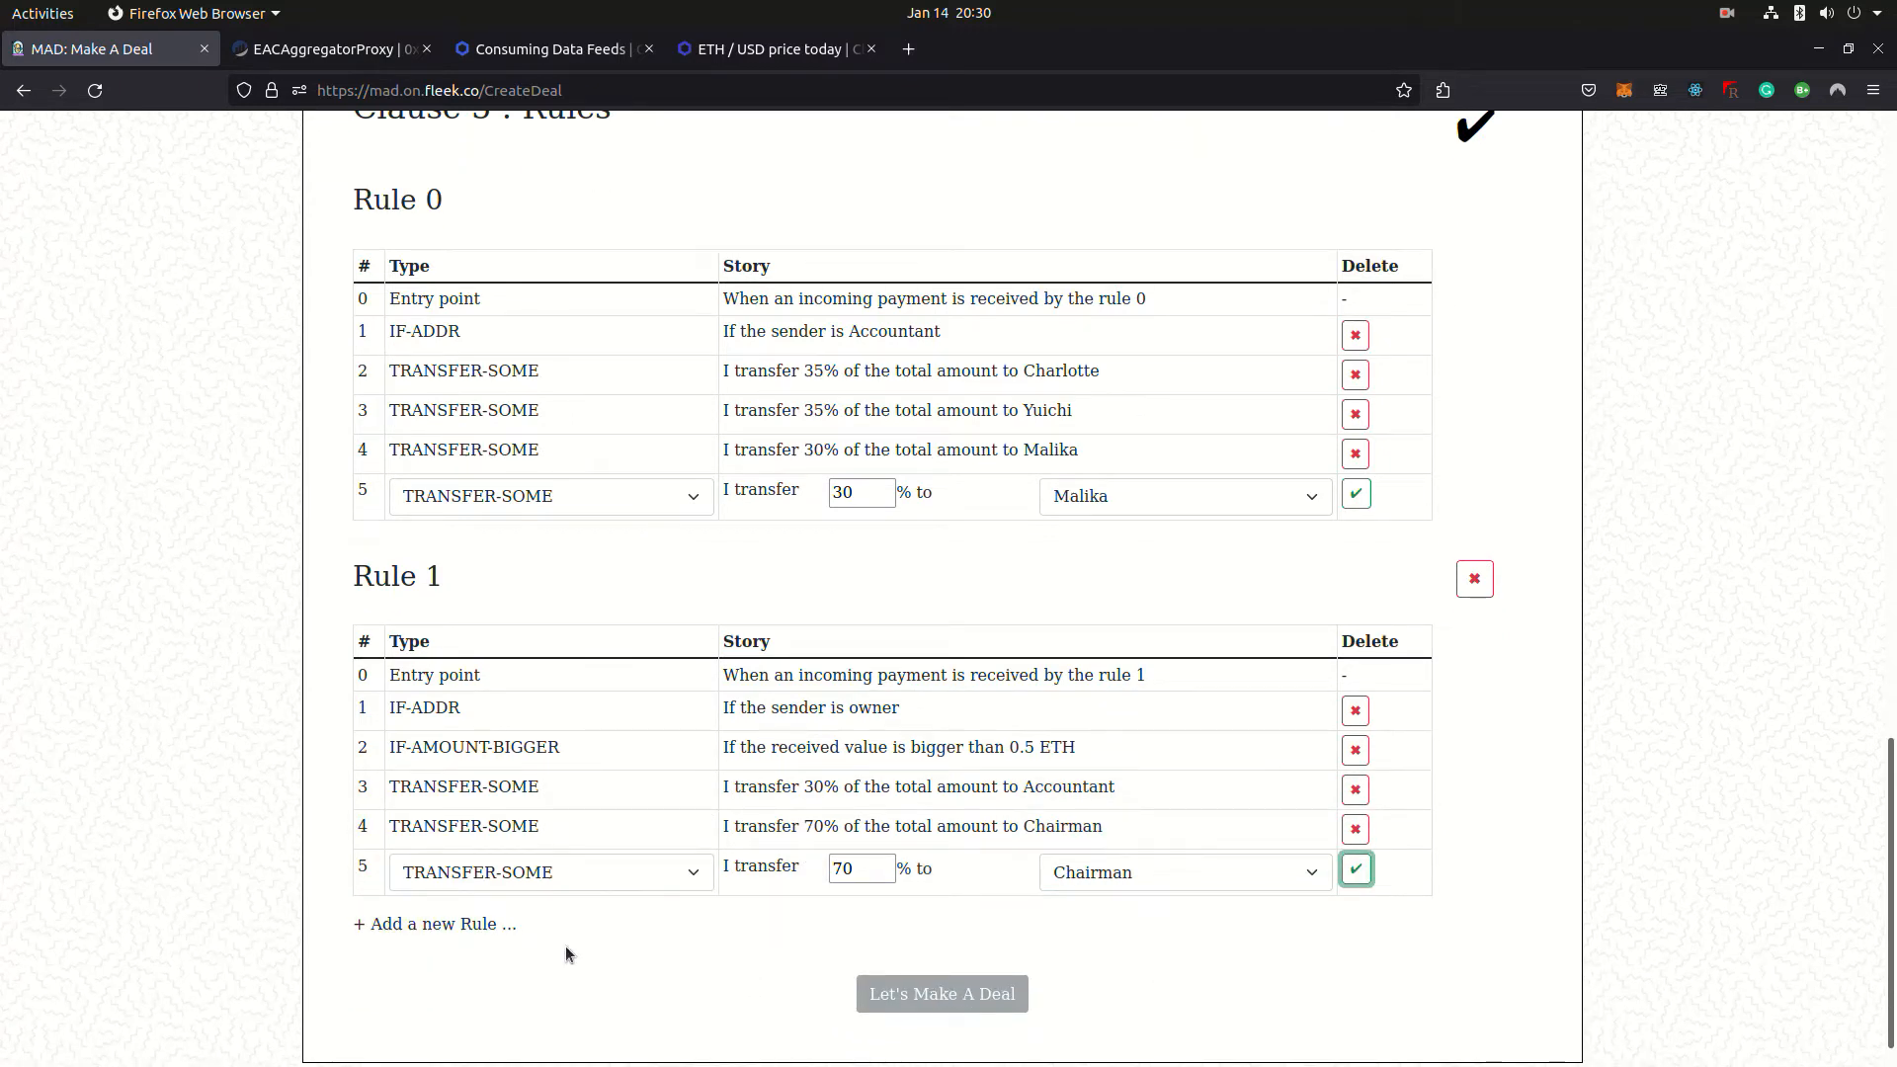
{"action": "left_click", "coordinate": [501, 929]}
{"action": "scroll", "coordinate": [511, 930], "scroll_direction": "down", "scroll_amount": 2}
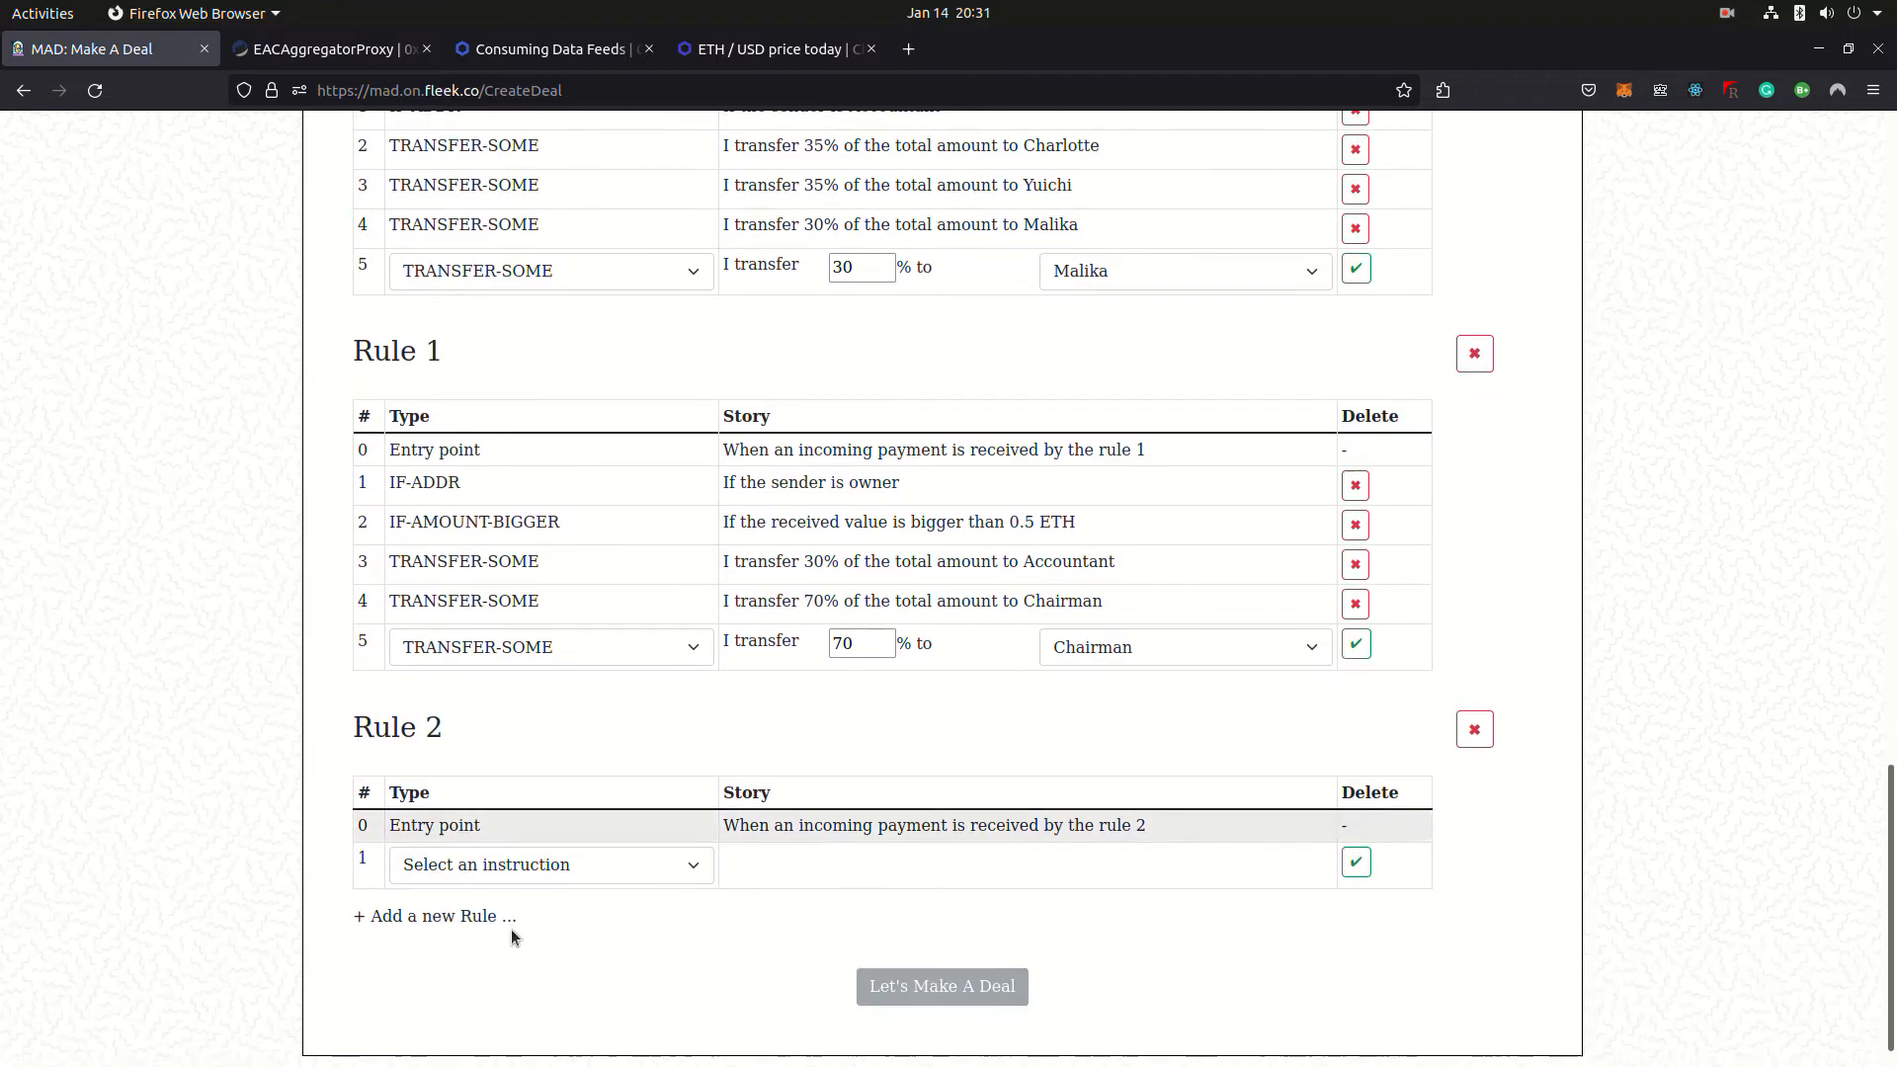
- Make Rule 2 a TRANSFER-ALL row sending the total received amount to owner
{"action": "left_click", "coordinate": [539, 872]}
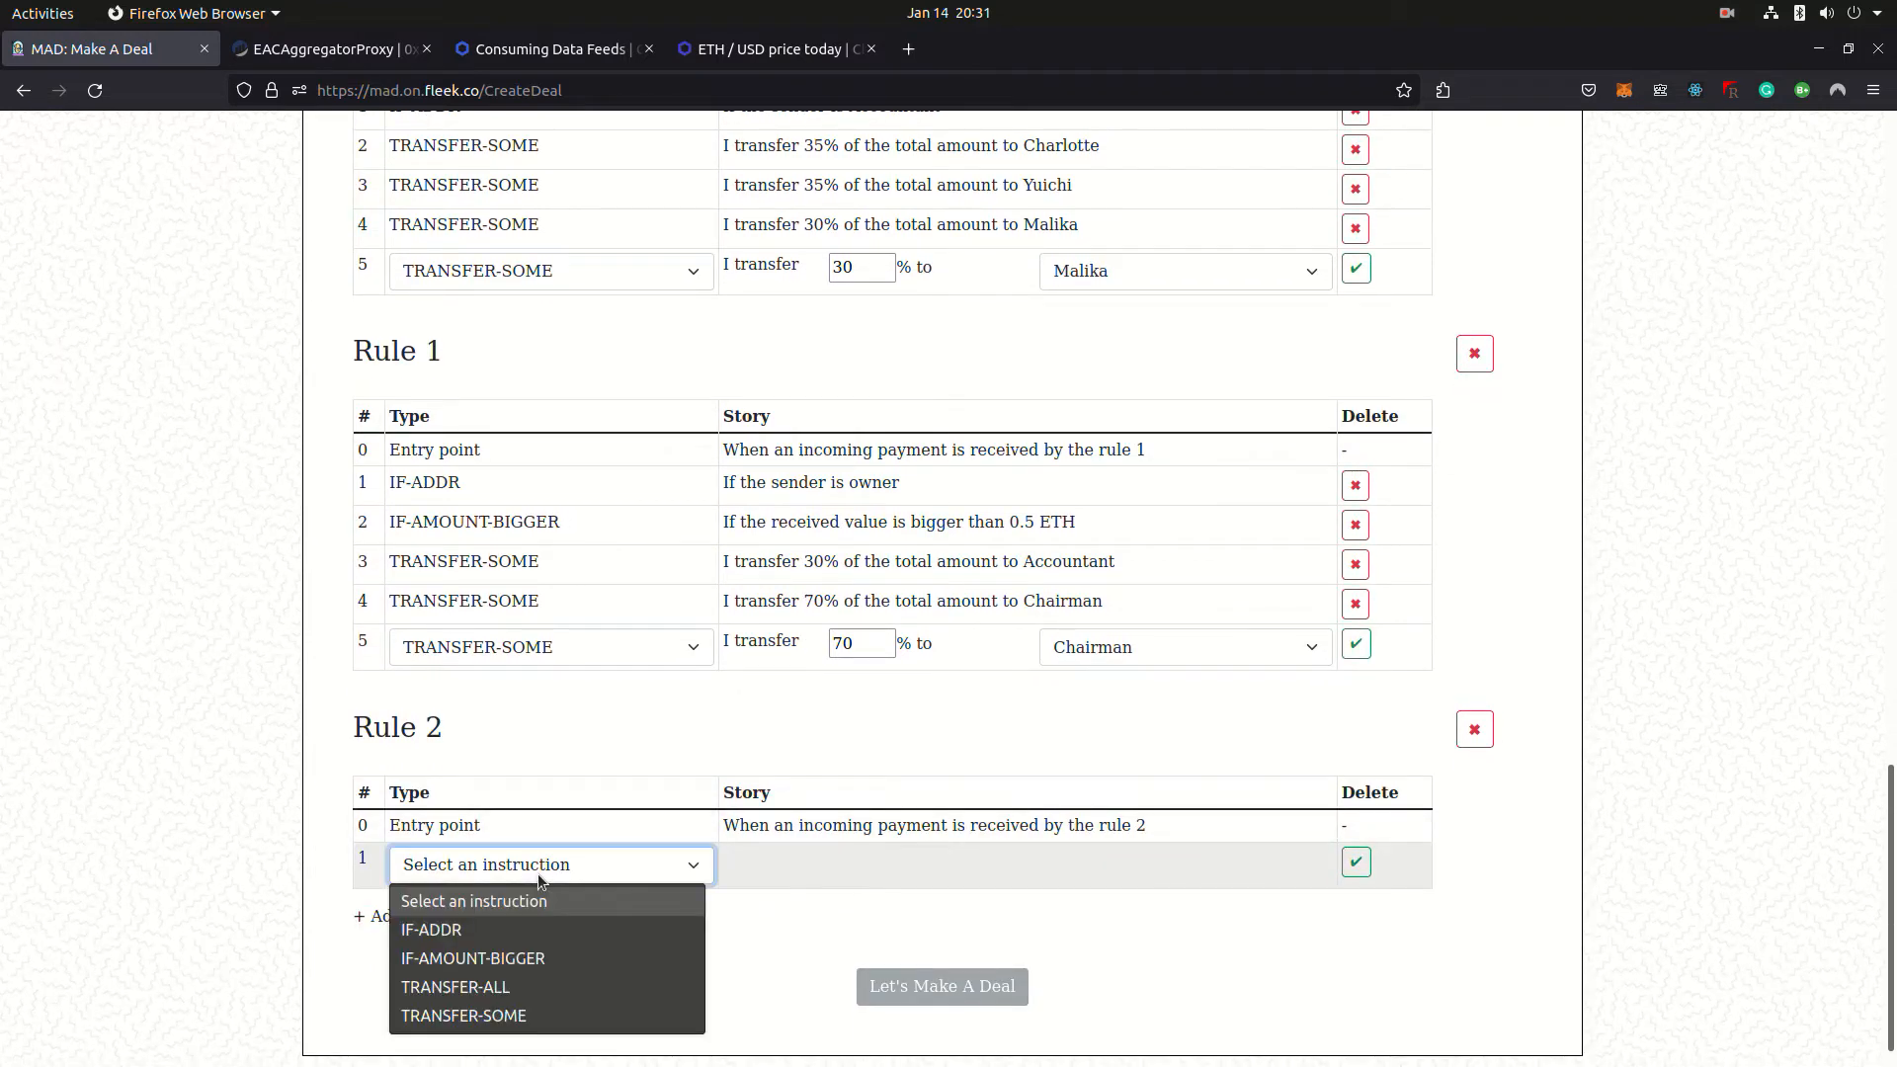
{"action": "left_click", "coordinate": [551, 1017]}
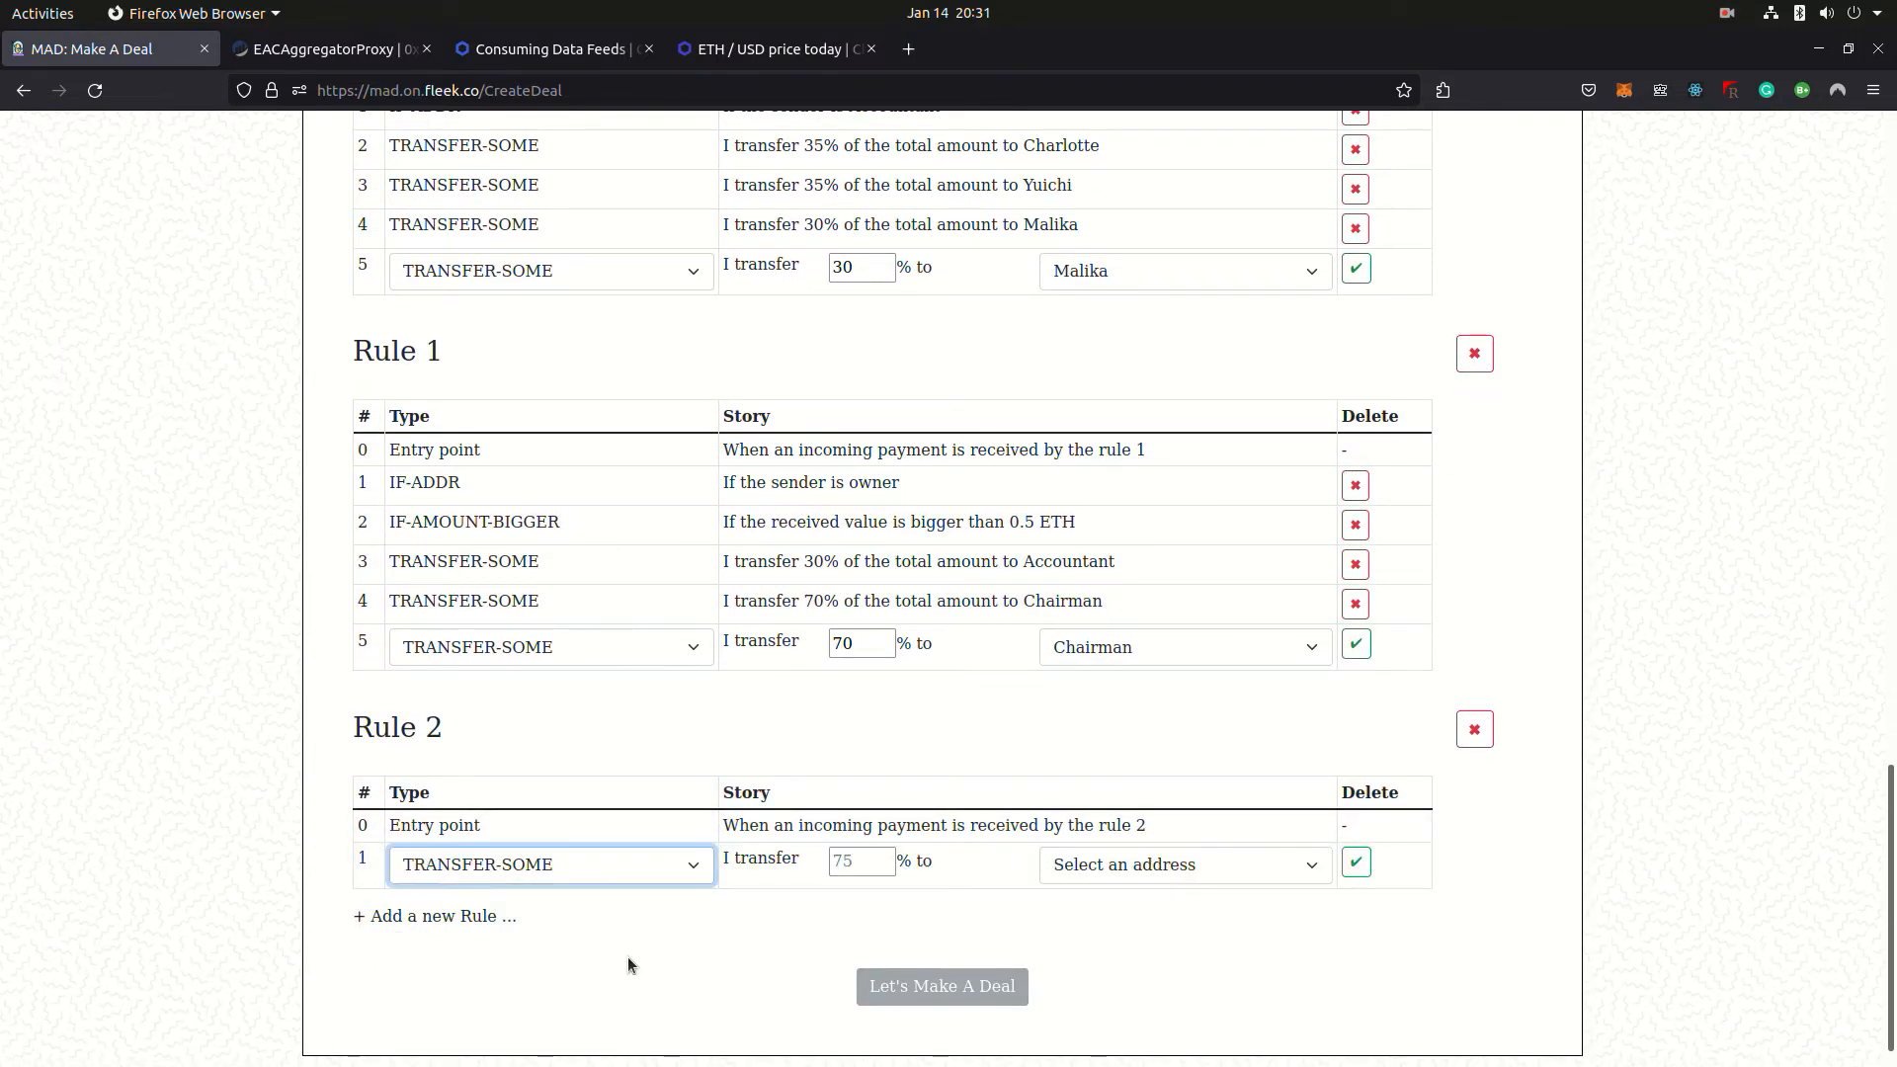
{"action": "left_click", "coordinate": [683, 865]}
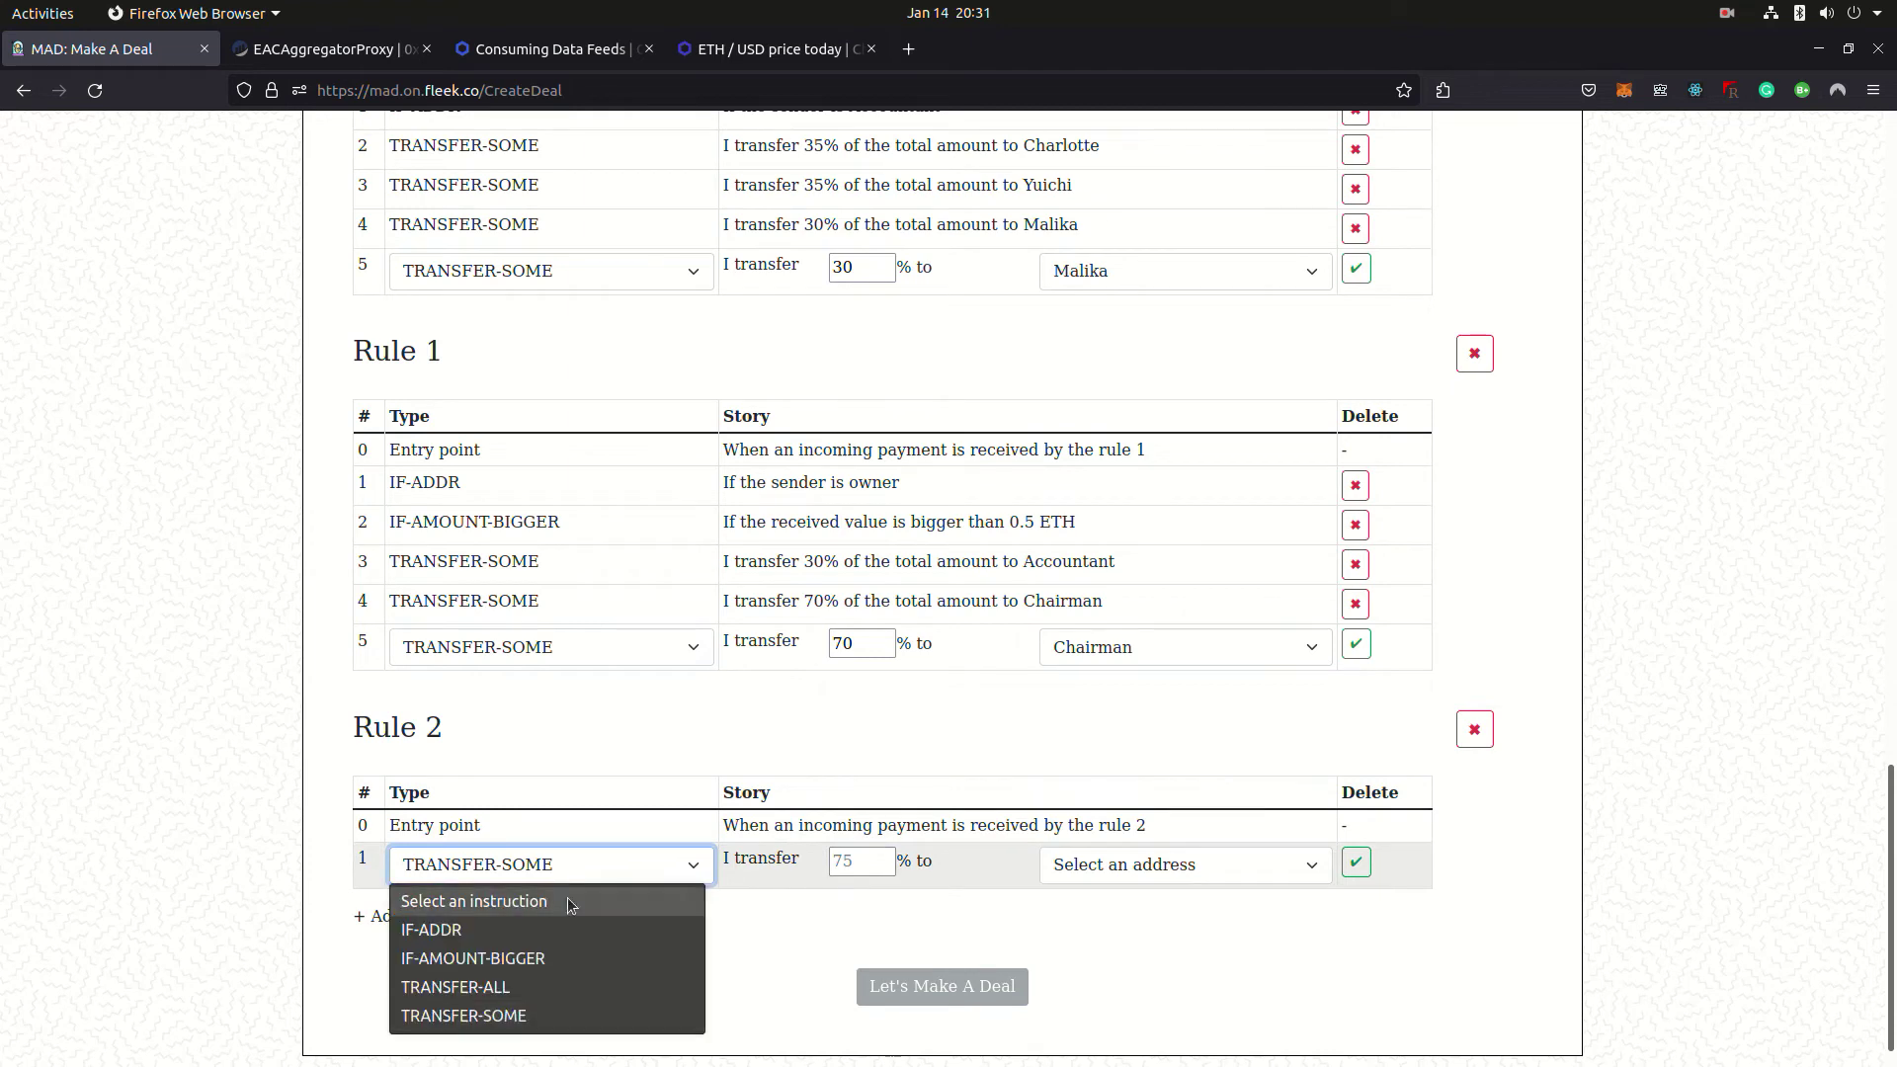
{"action": "left_click", "coordinate": [560, 988]}
{"action": "left_click", "coordinate": [1177, 871]}
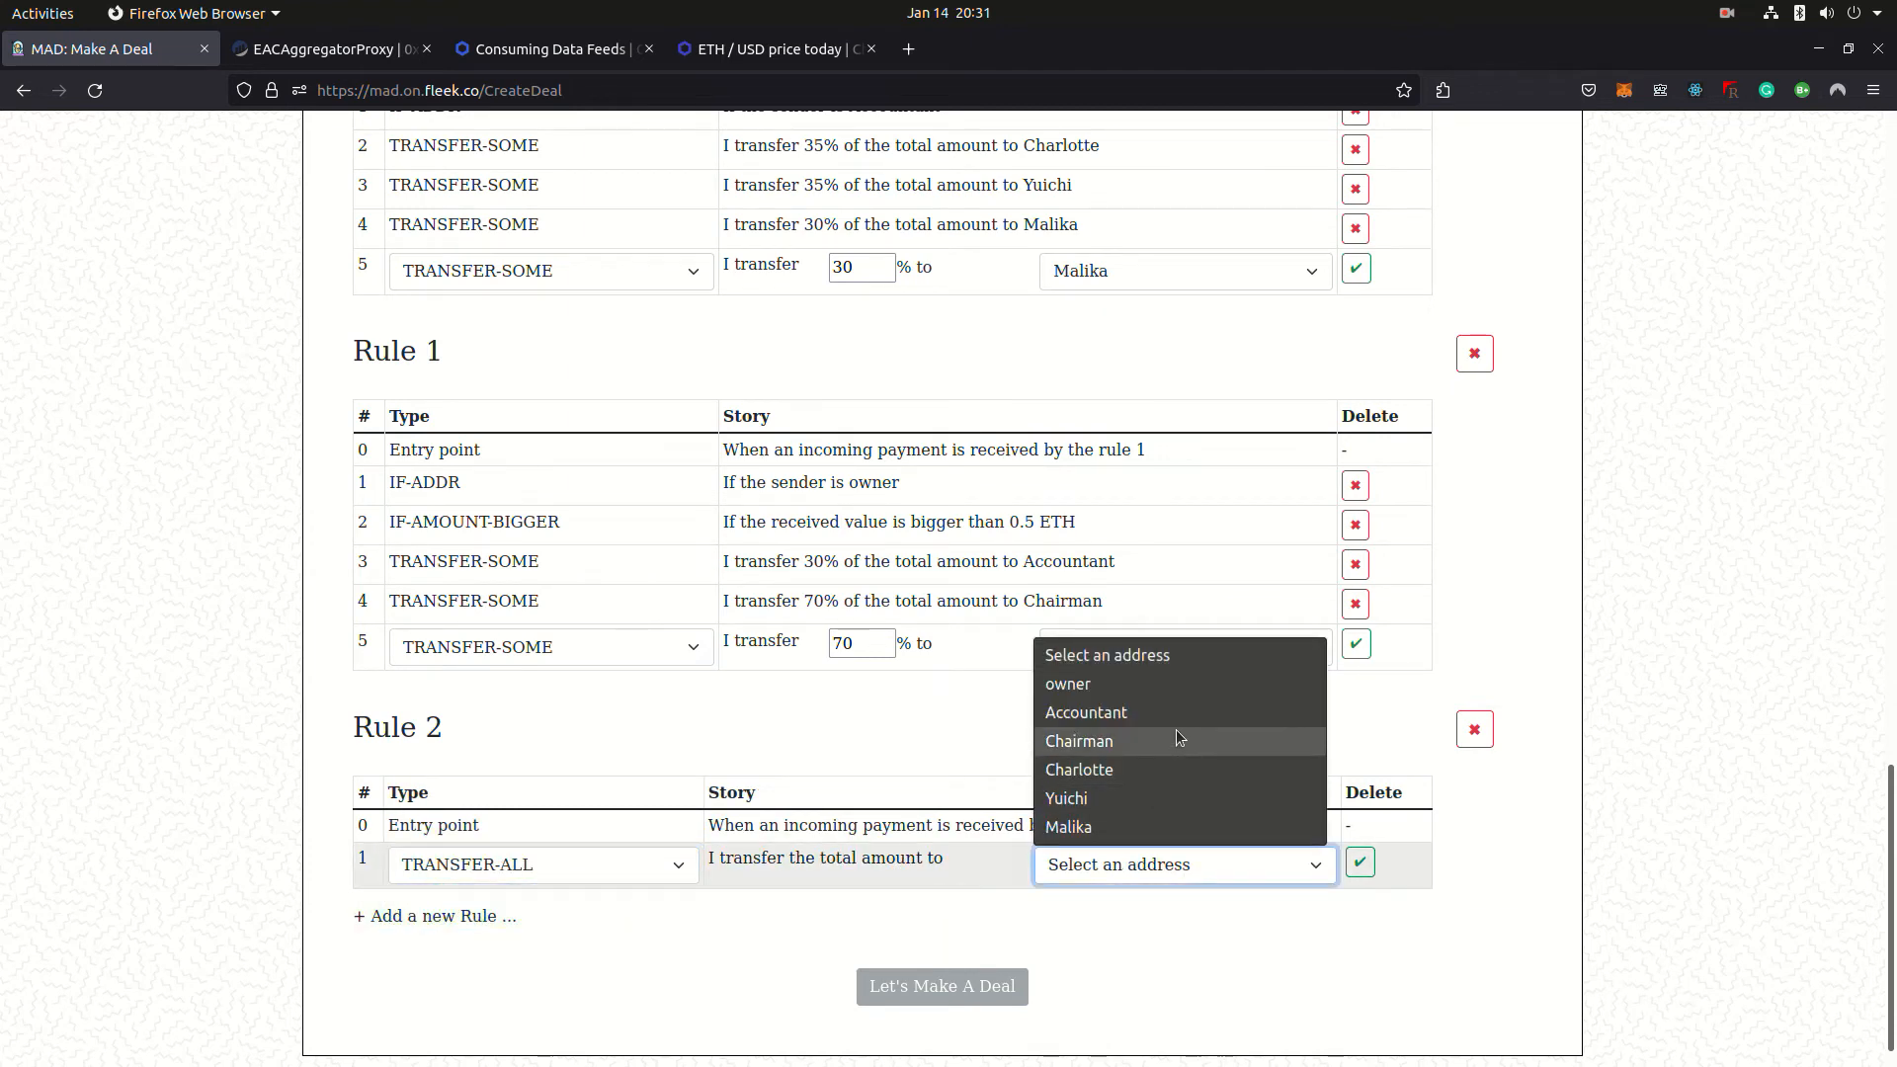
{"action": "left_click", "coordinate": [1173, 690]}
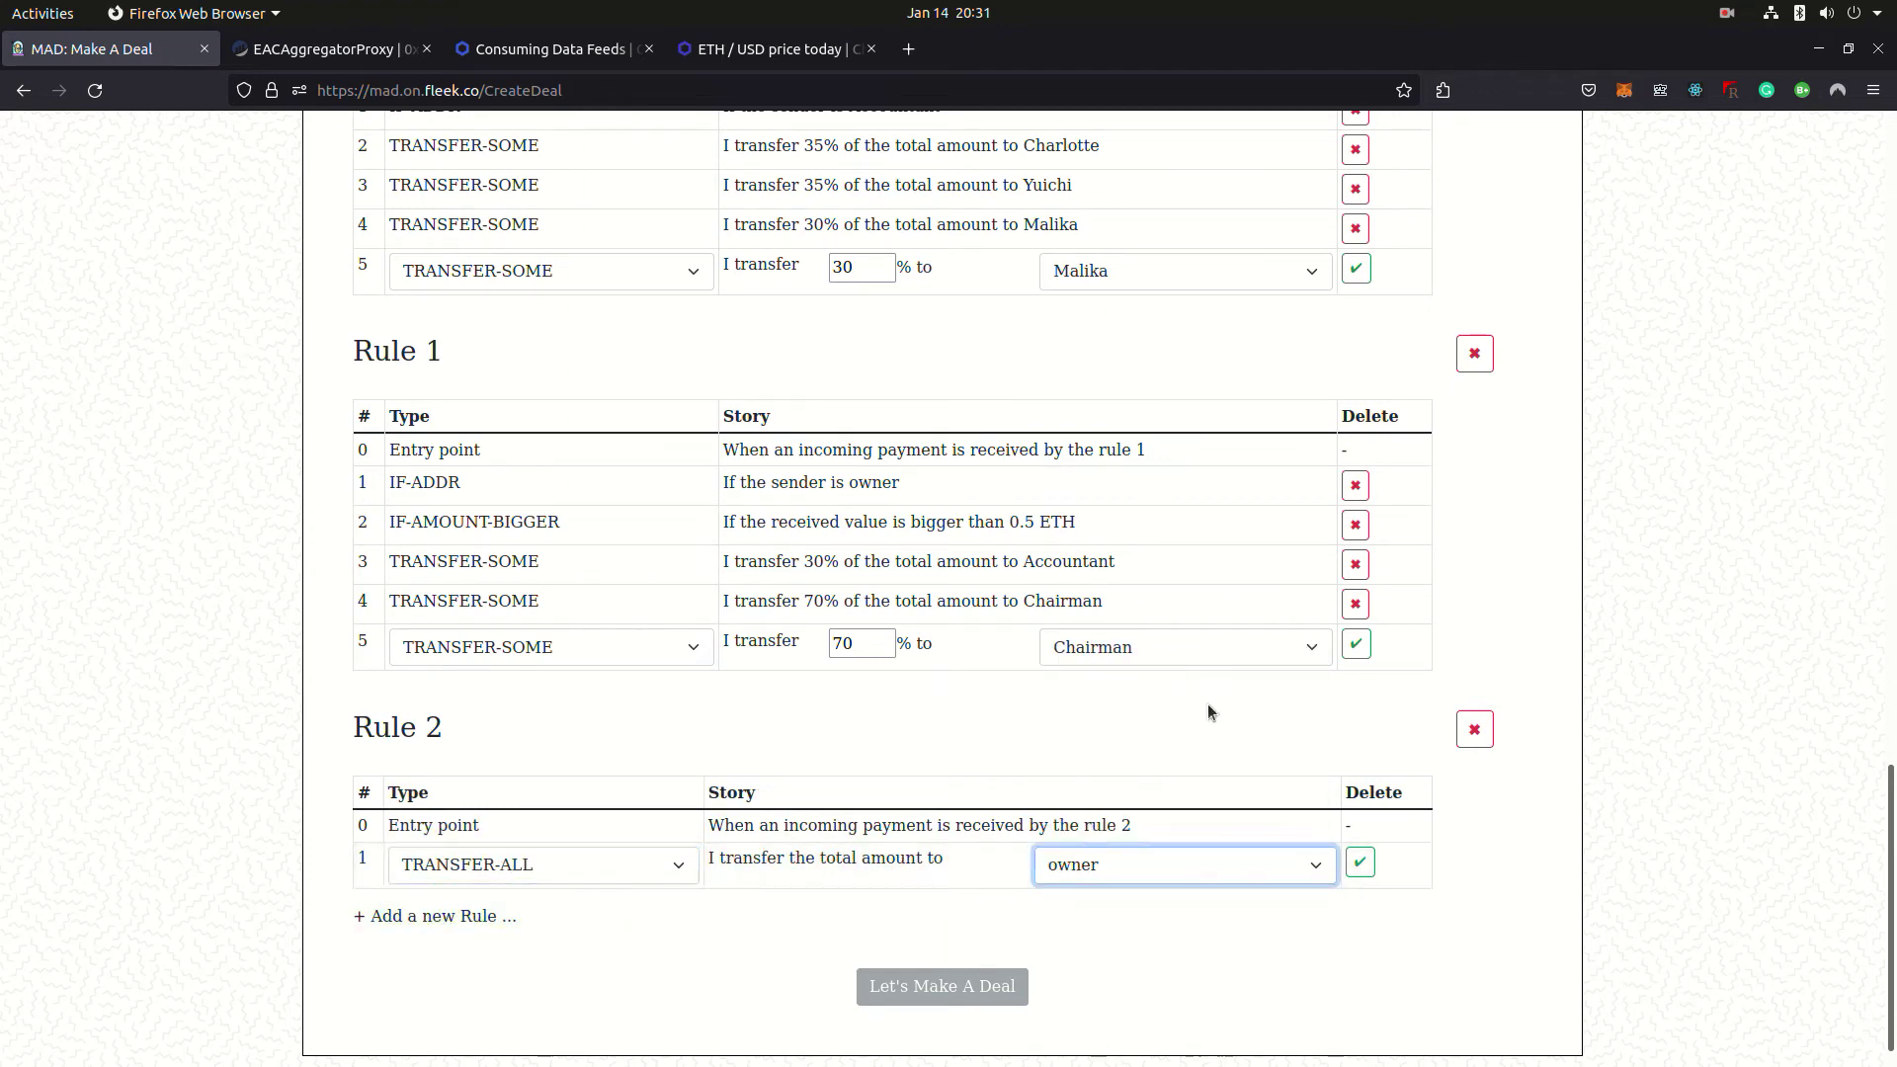
{"action": "left_click", "coordinate": [1361, 863]}
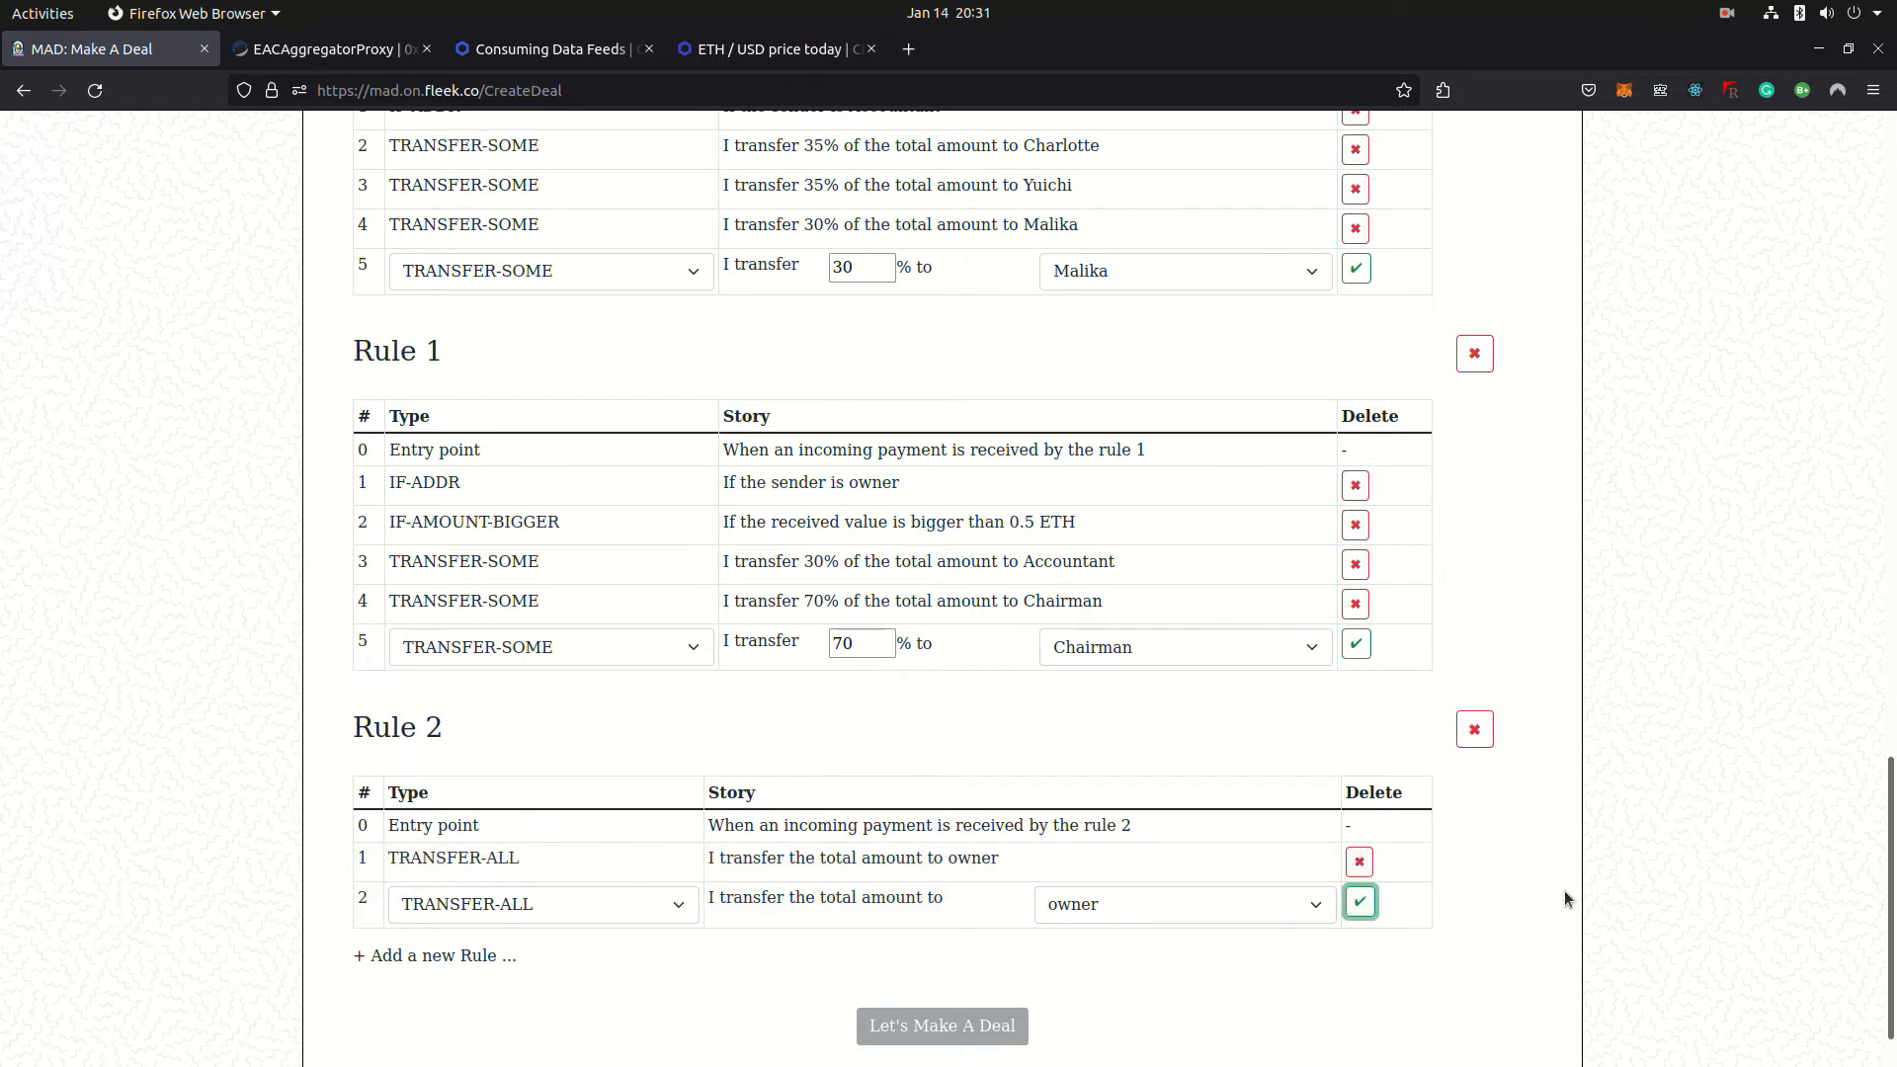
{"action": "scroll", "coordinate": [1542, 903], "scroll_direction": "up", "scroll_amount": 1}
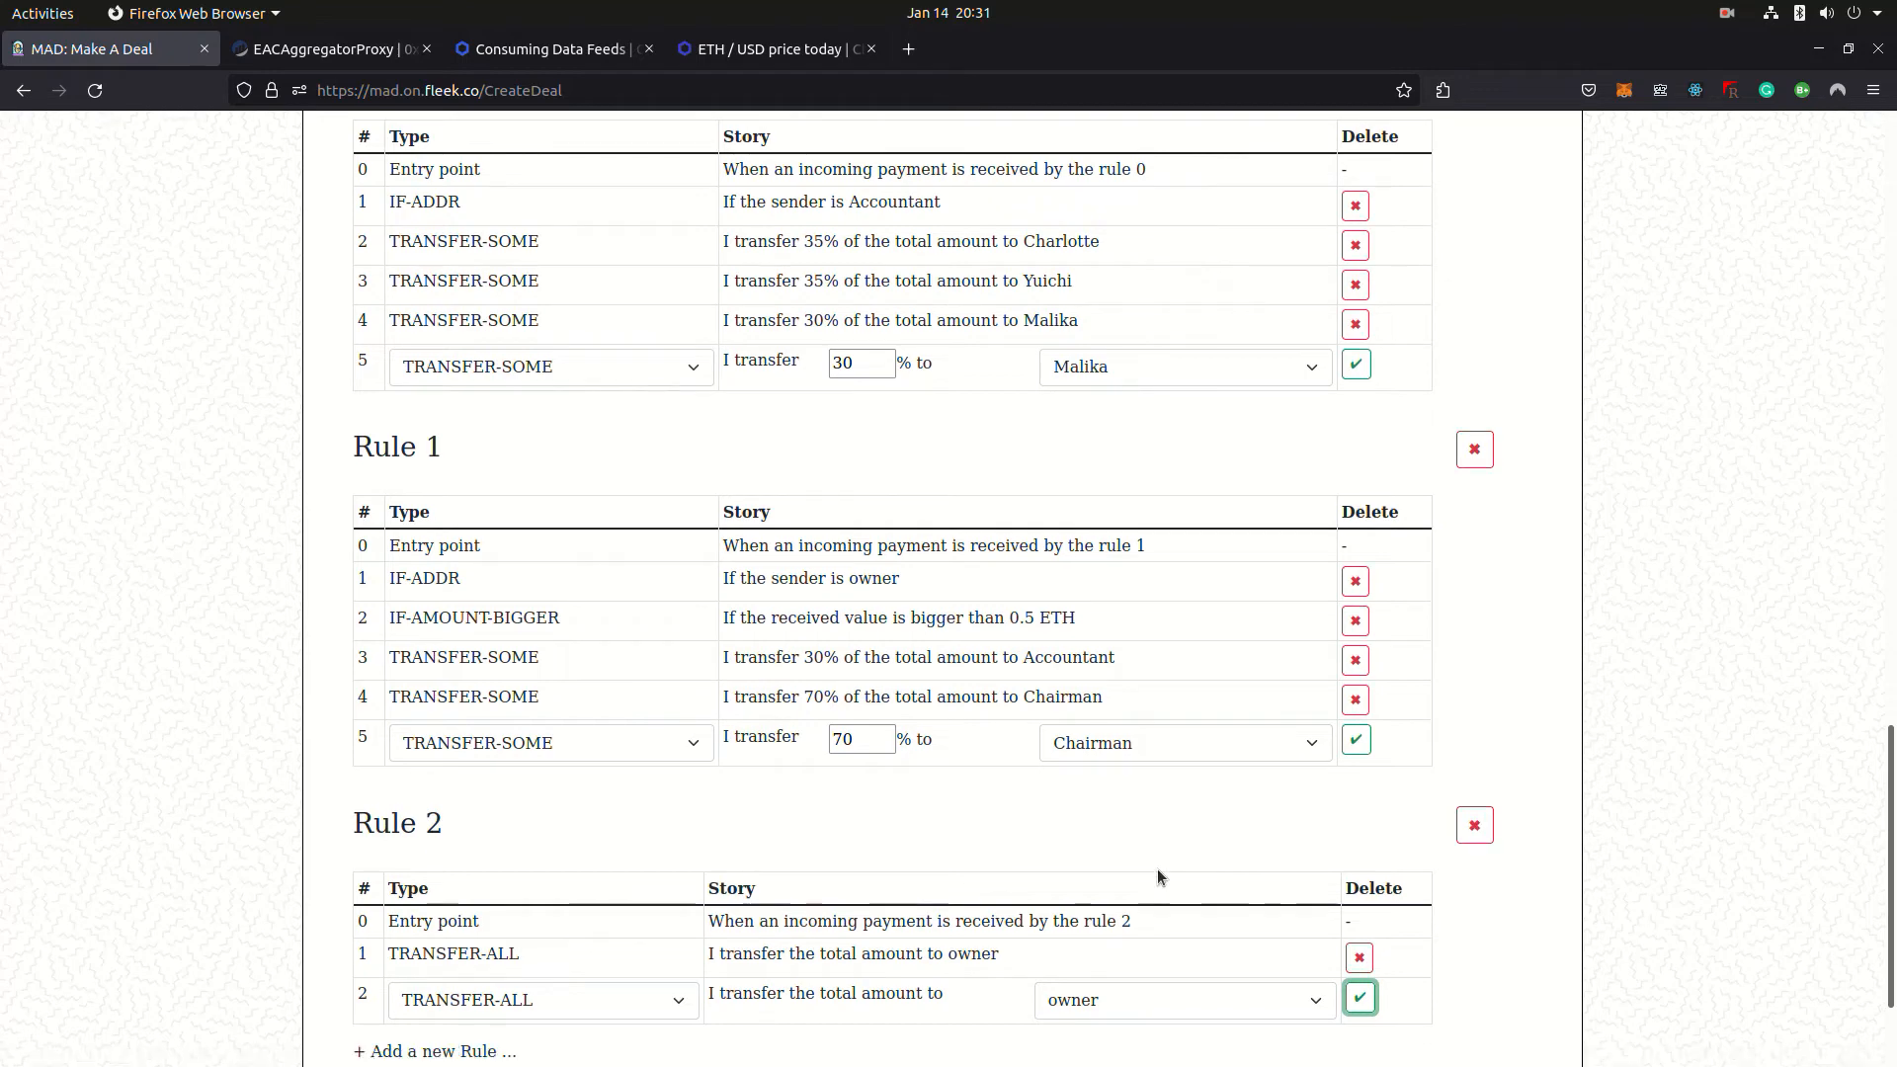
{"action": "scroll", "coordinate": [1158, 868], "scroll_direction": "down", "scroll_amount": 1}
- Add a trial Rule 3 with an IF-ADDR Yuichi condition, then delete Rule 3 entirely
{"action": "left_click", "coordinate": [423, 953]}
{"action": "scroll", "coordinate": [401, 941], "scroll_direction": "down", "scroll_amount": 2}
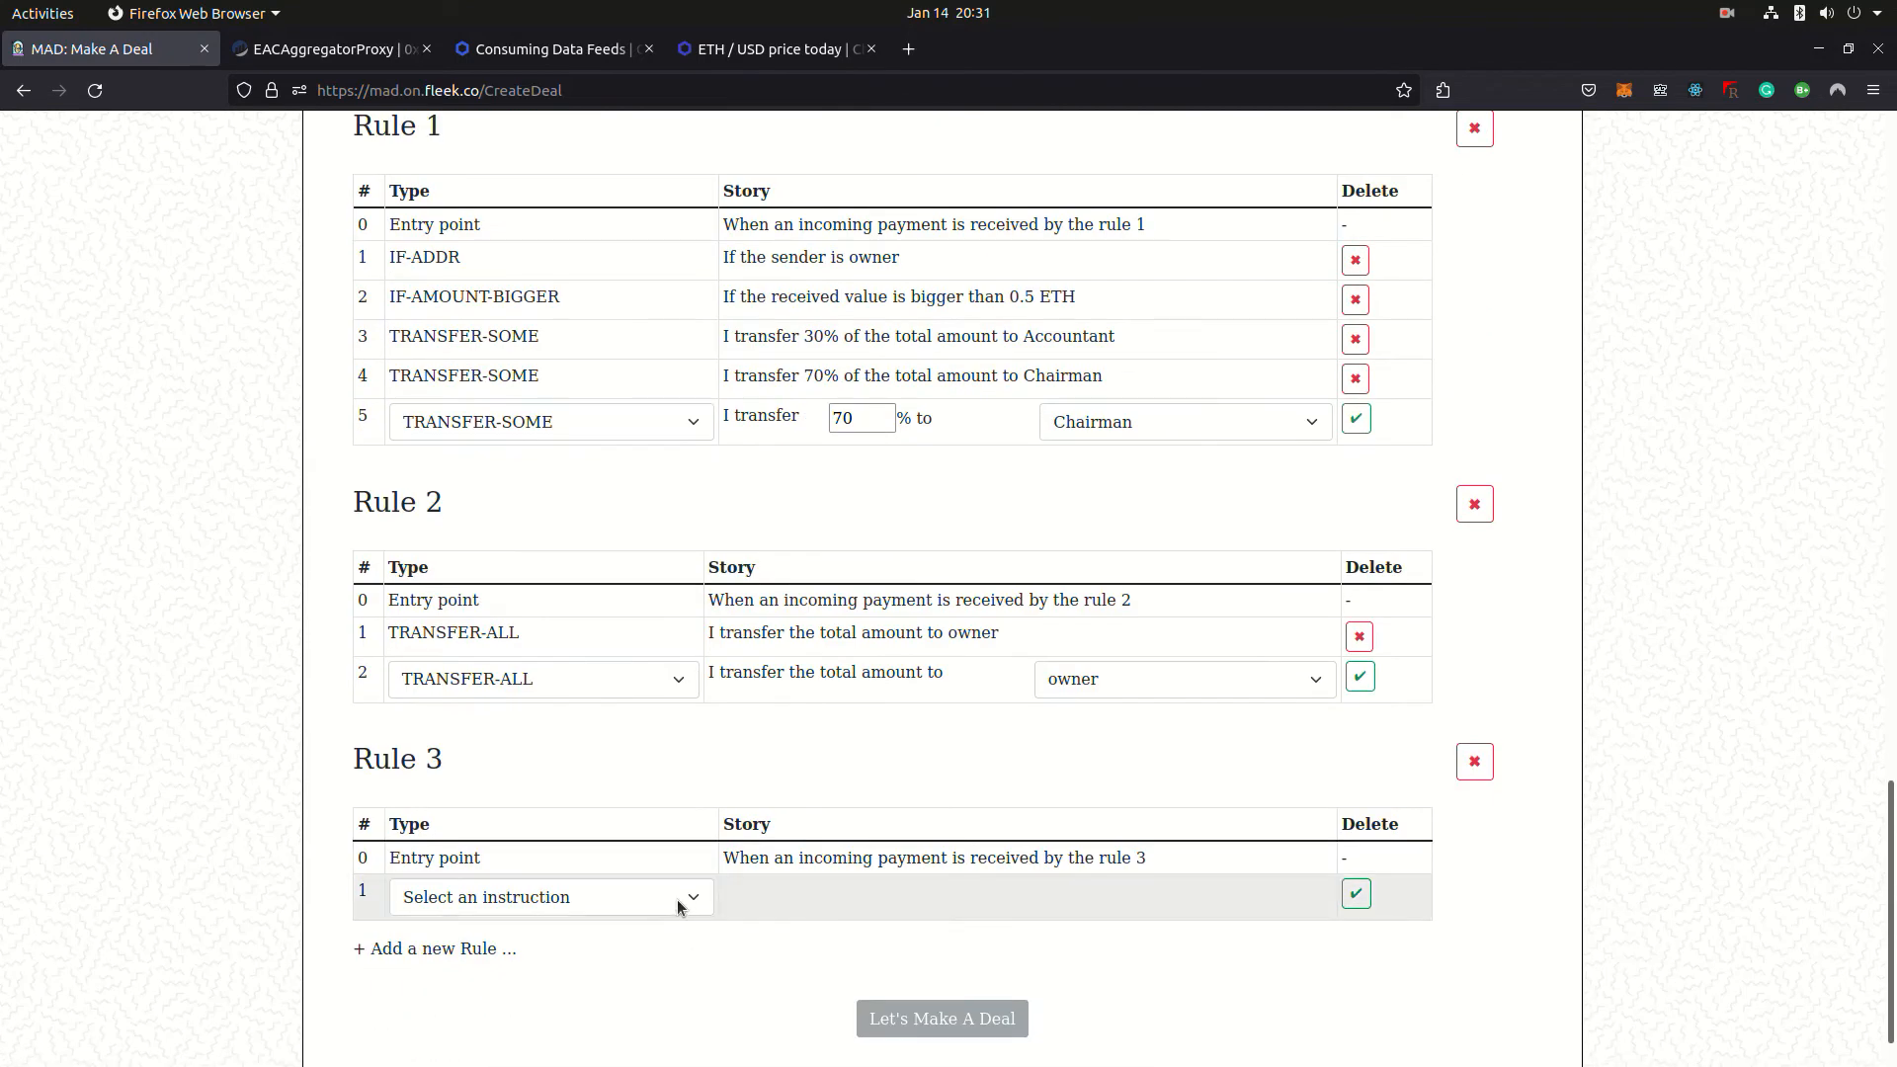
{"action": "left_click", "coordinate": [682, 896]}
{"action": "left_click", "coordinate": [622, 774]}
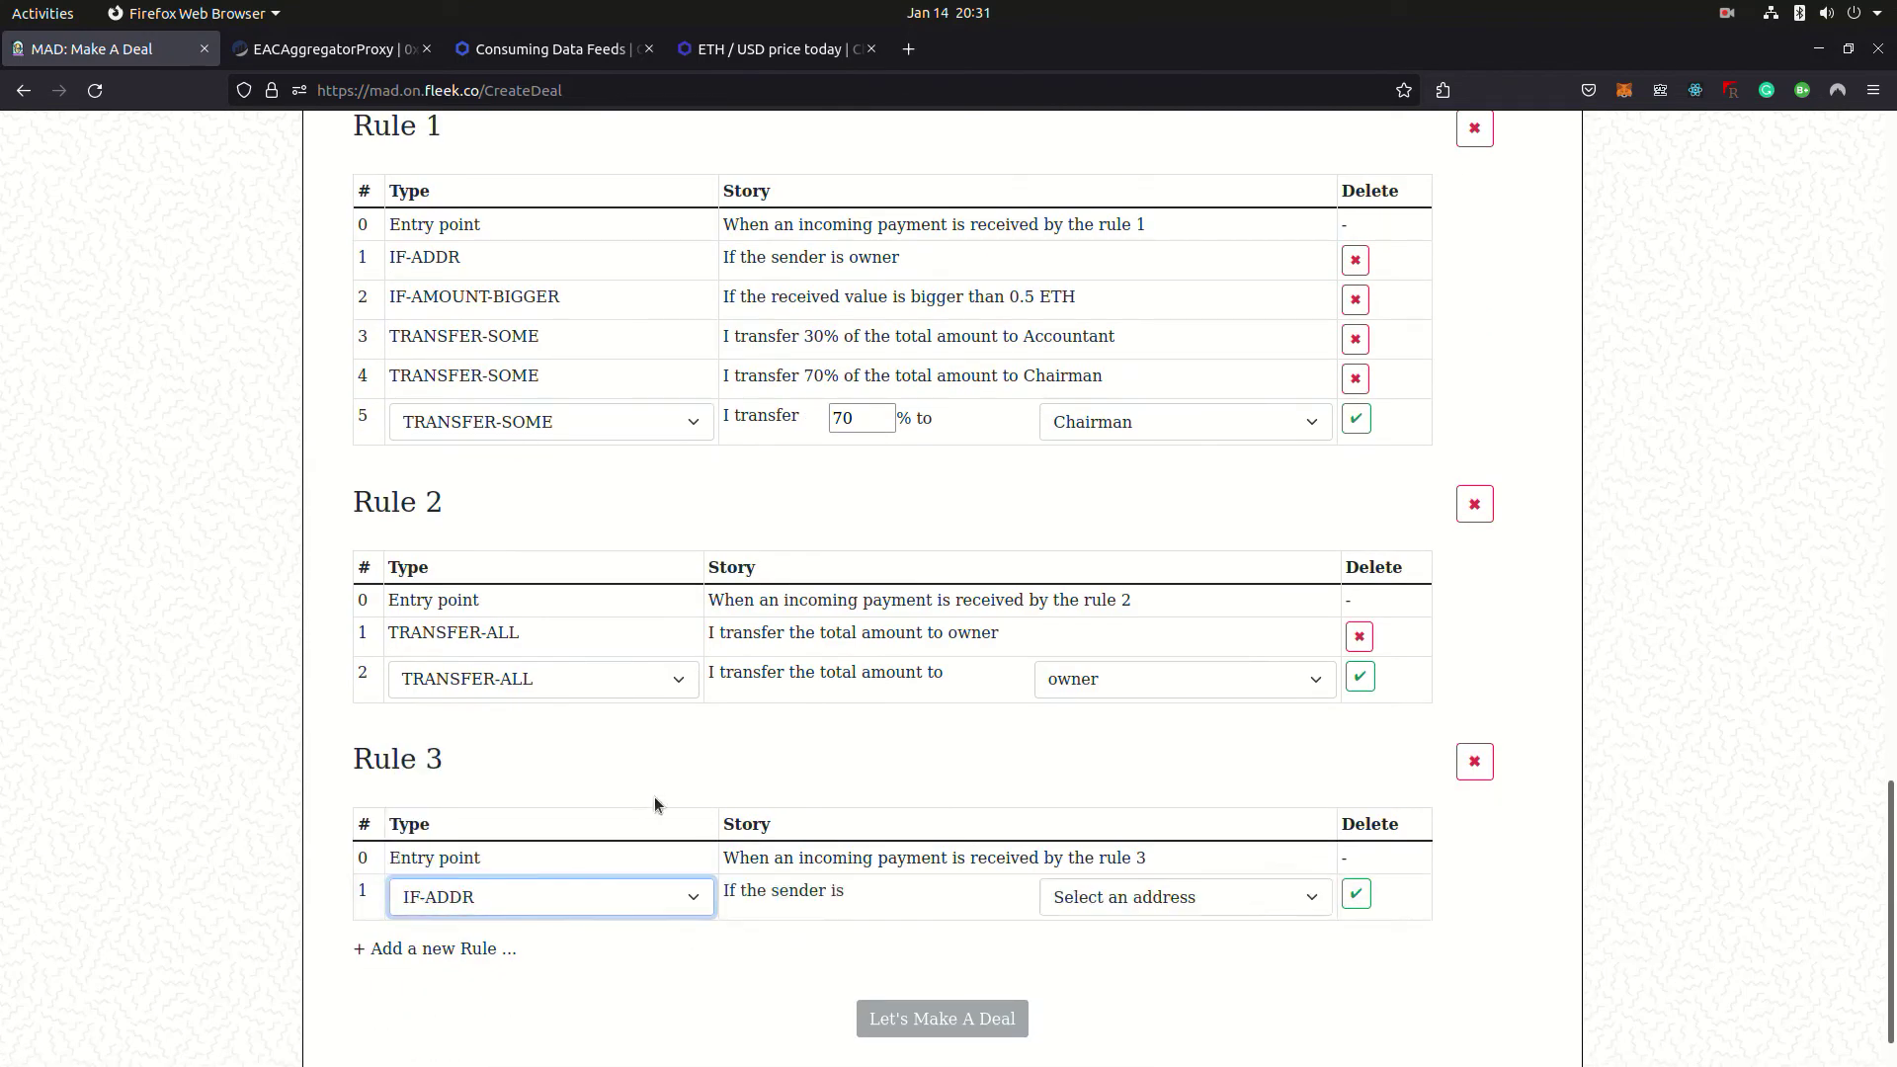
{"action": "left_click", "coordinate": [1128, 898]}
{"action": "left_click", "coordinate": [1115, 836]}
{"action": "left_click", "coordinate": [1357, 896]}
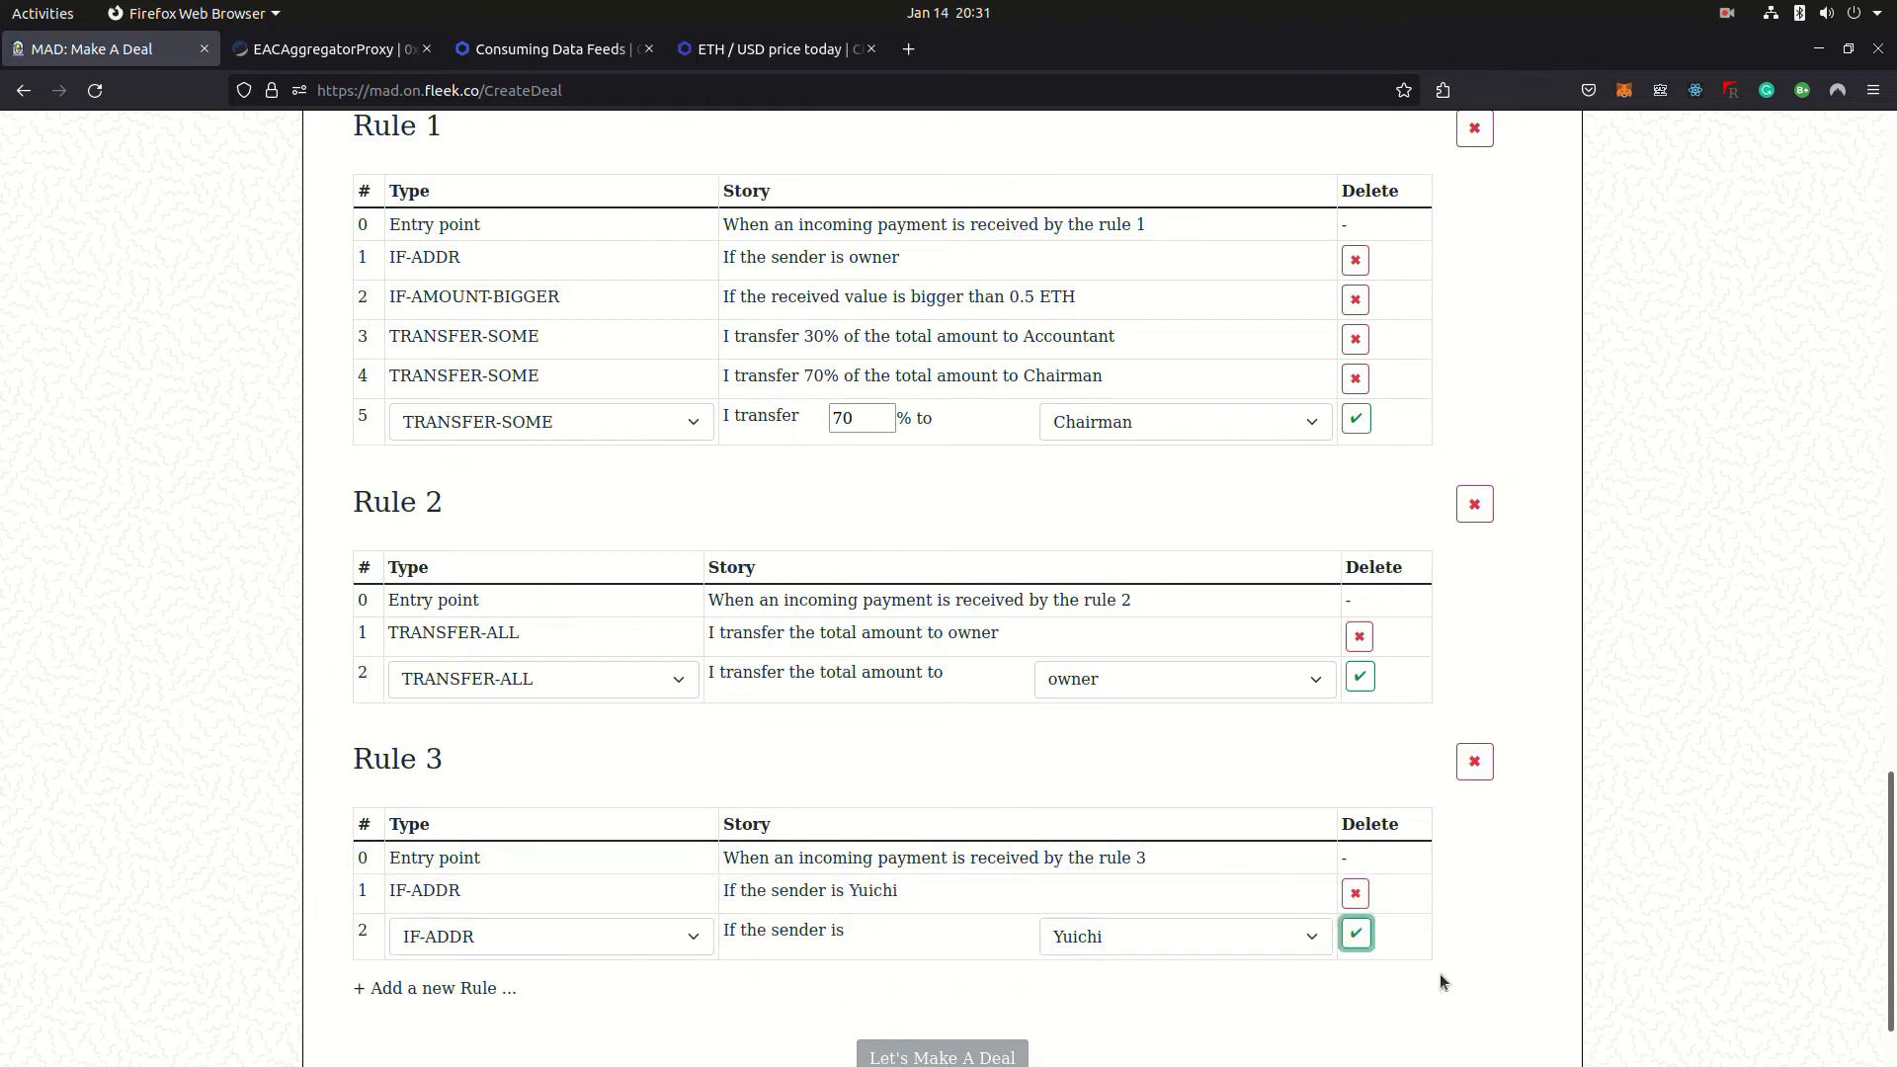
{"action": "left_click", "coordinate": [1355, 890]}
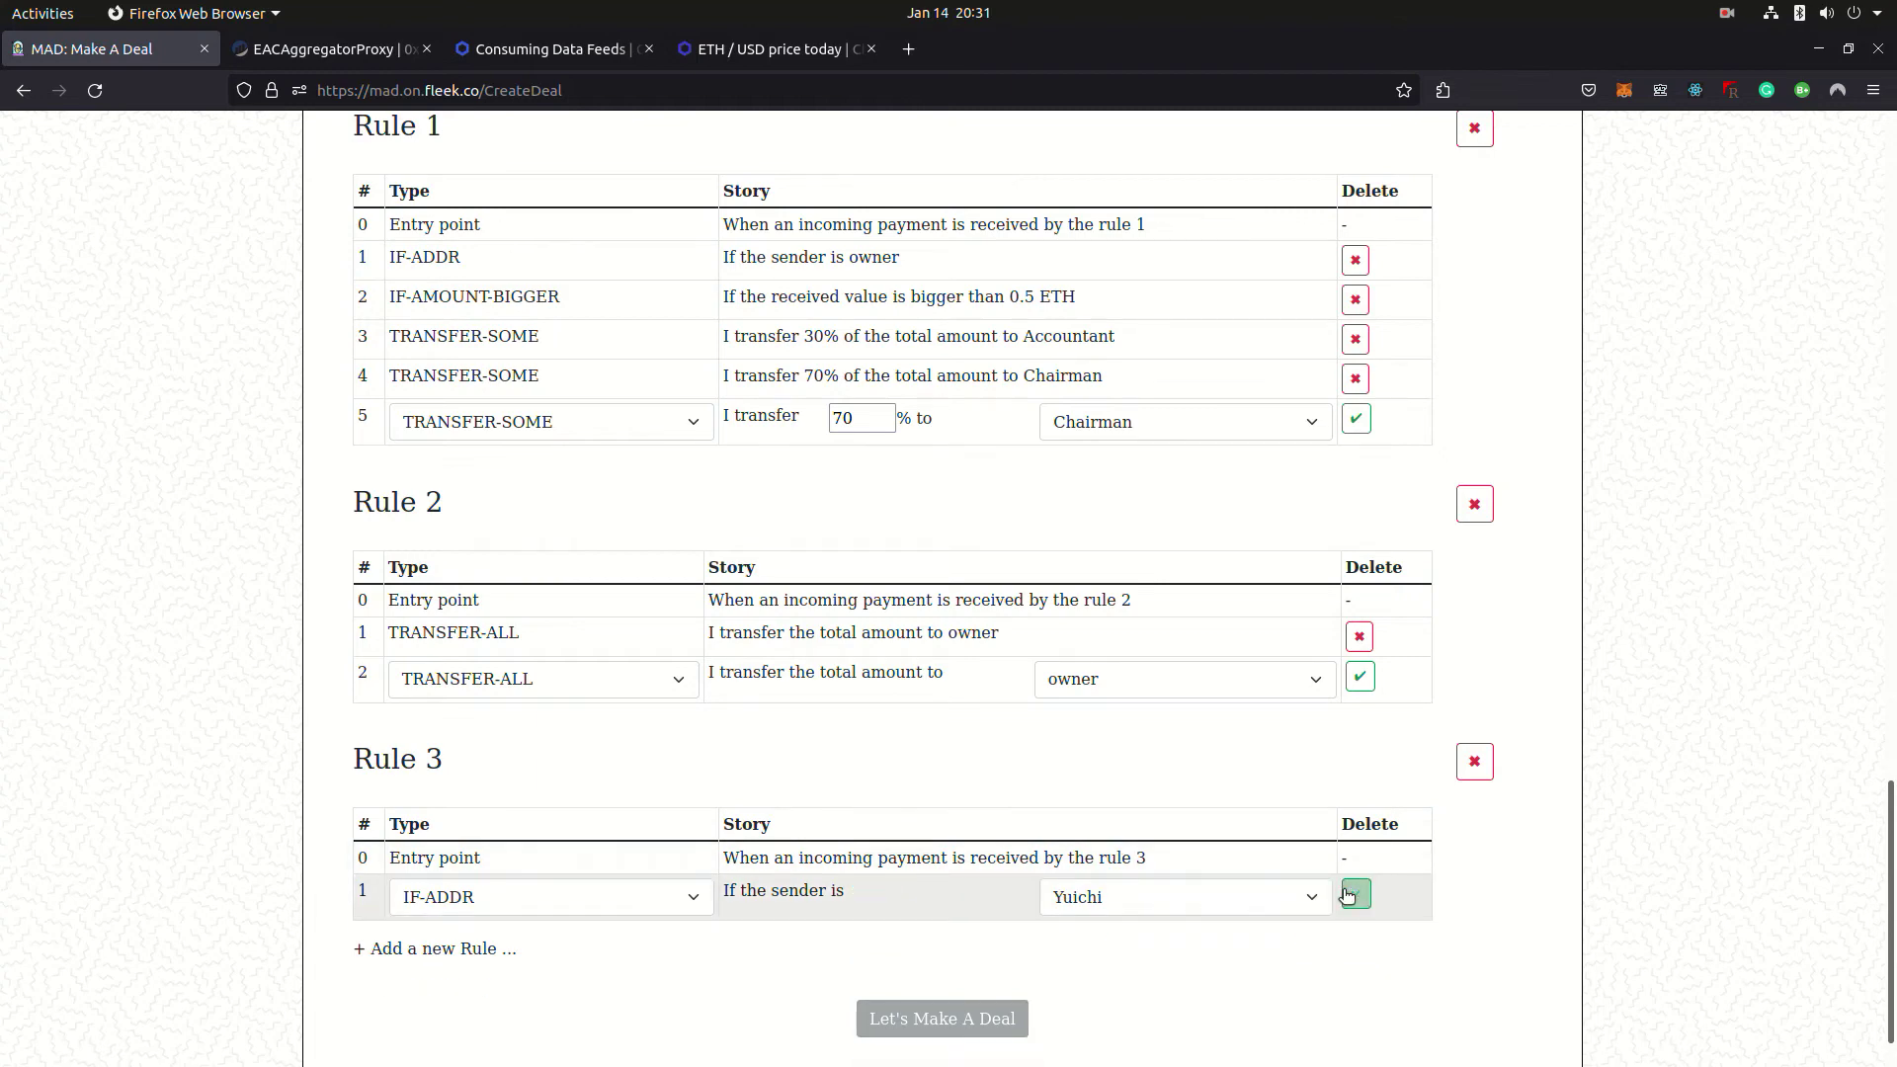
{"action": "left_click", "coordinate": [1473, 761]}
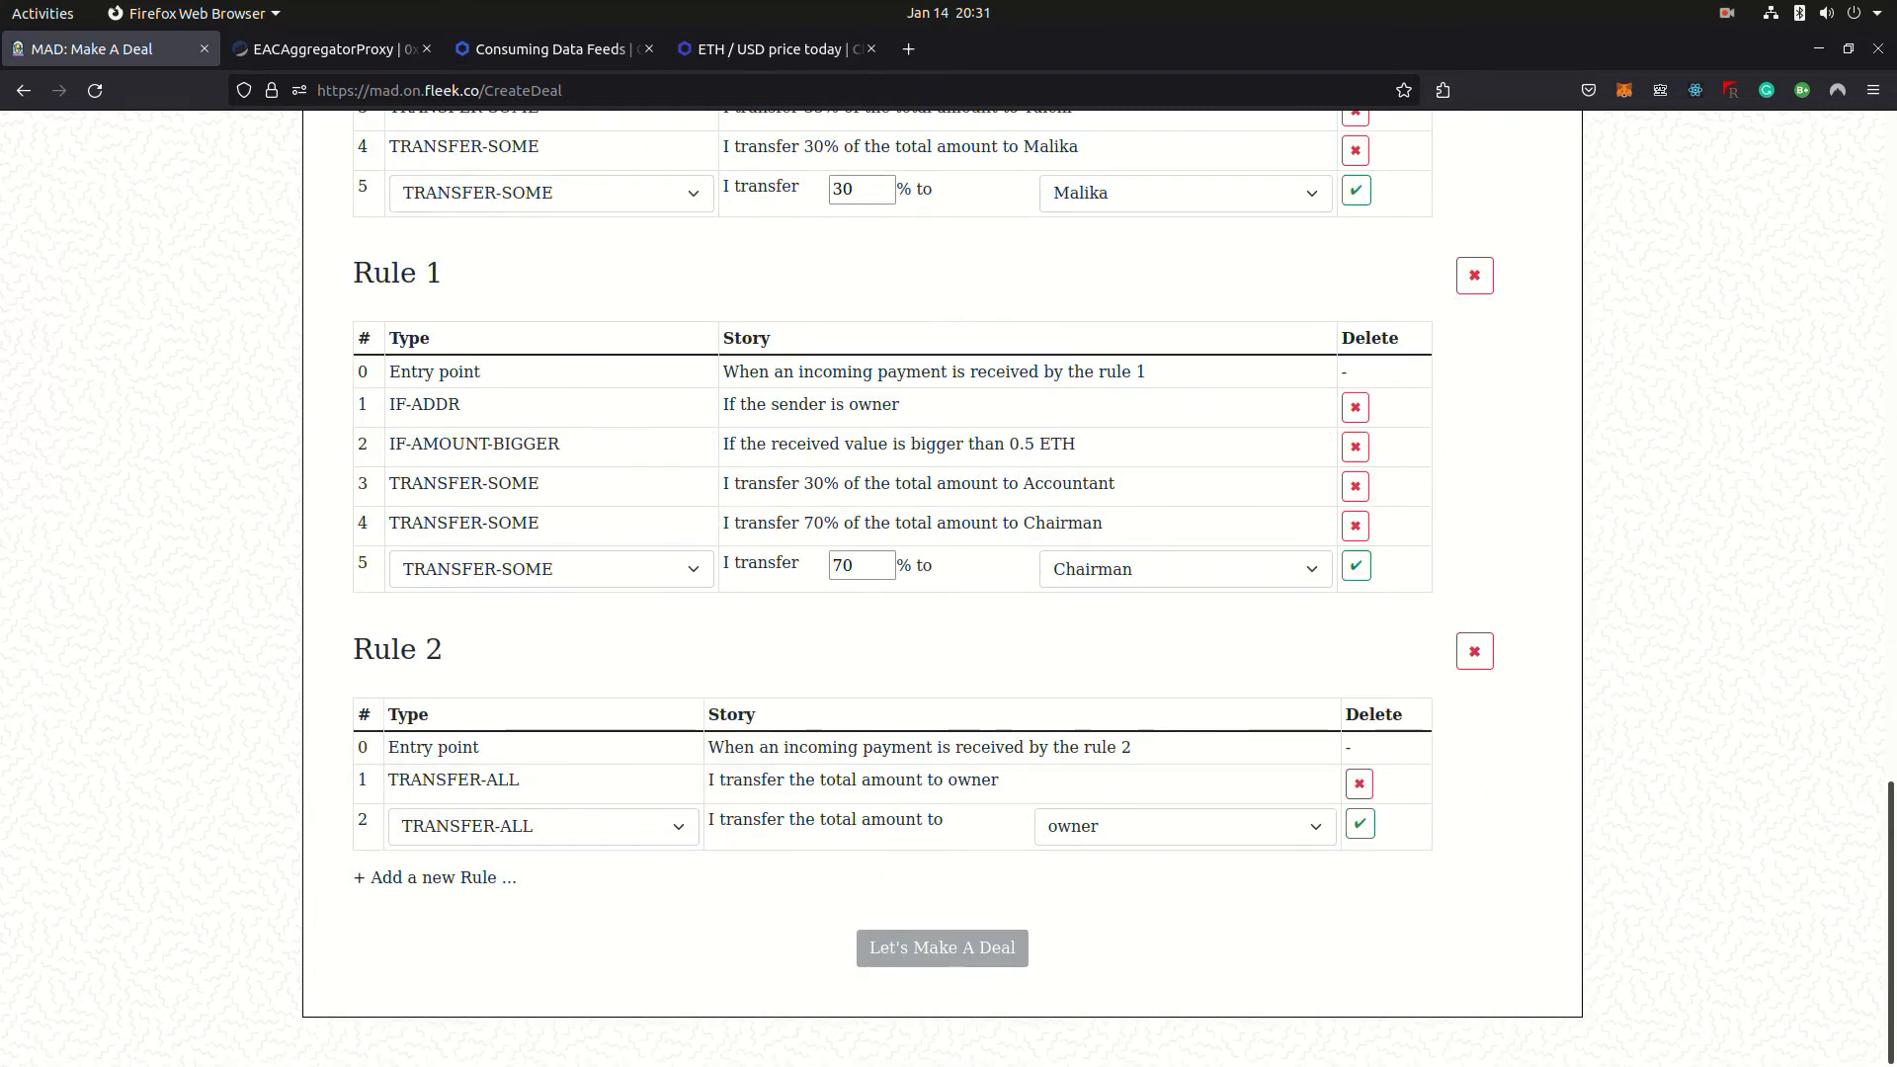
{"action": "scroll", "coordinate": [1554, 805], "scroll_direction": "up", "scroll_amount": 3}
{"action": "scroll", "coordinate": [1498, 593], "scroll_direction": "up", "scroll_amount": 5}
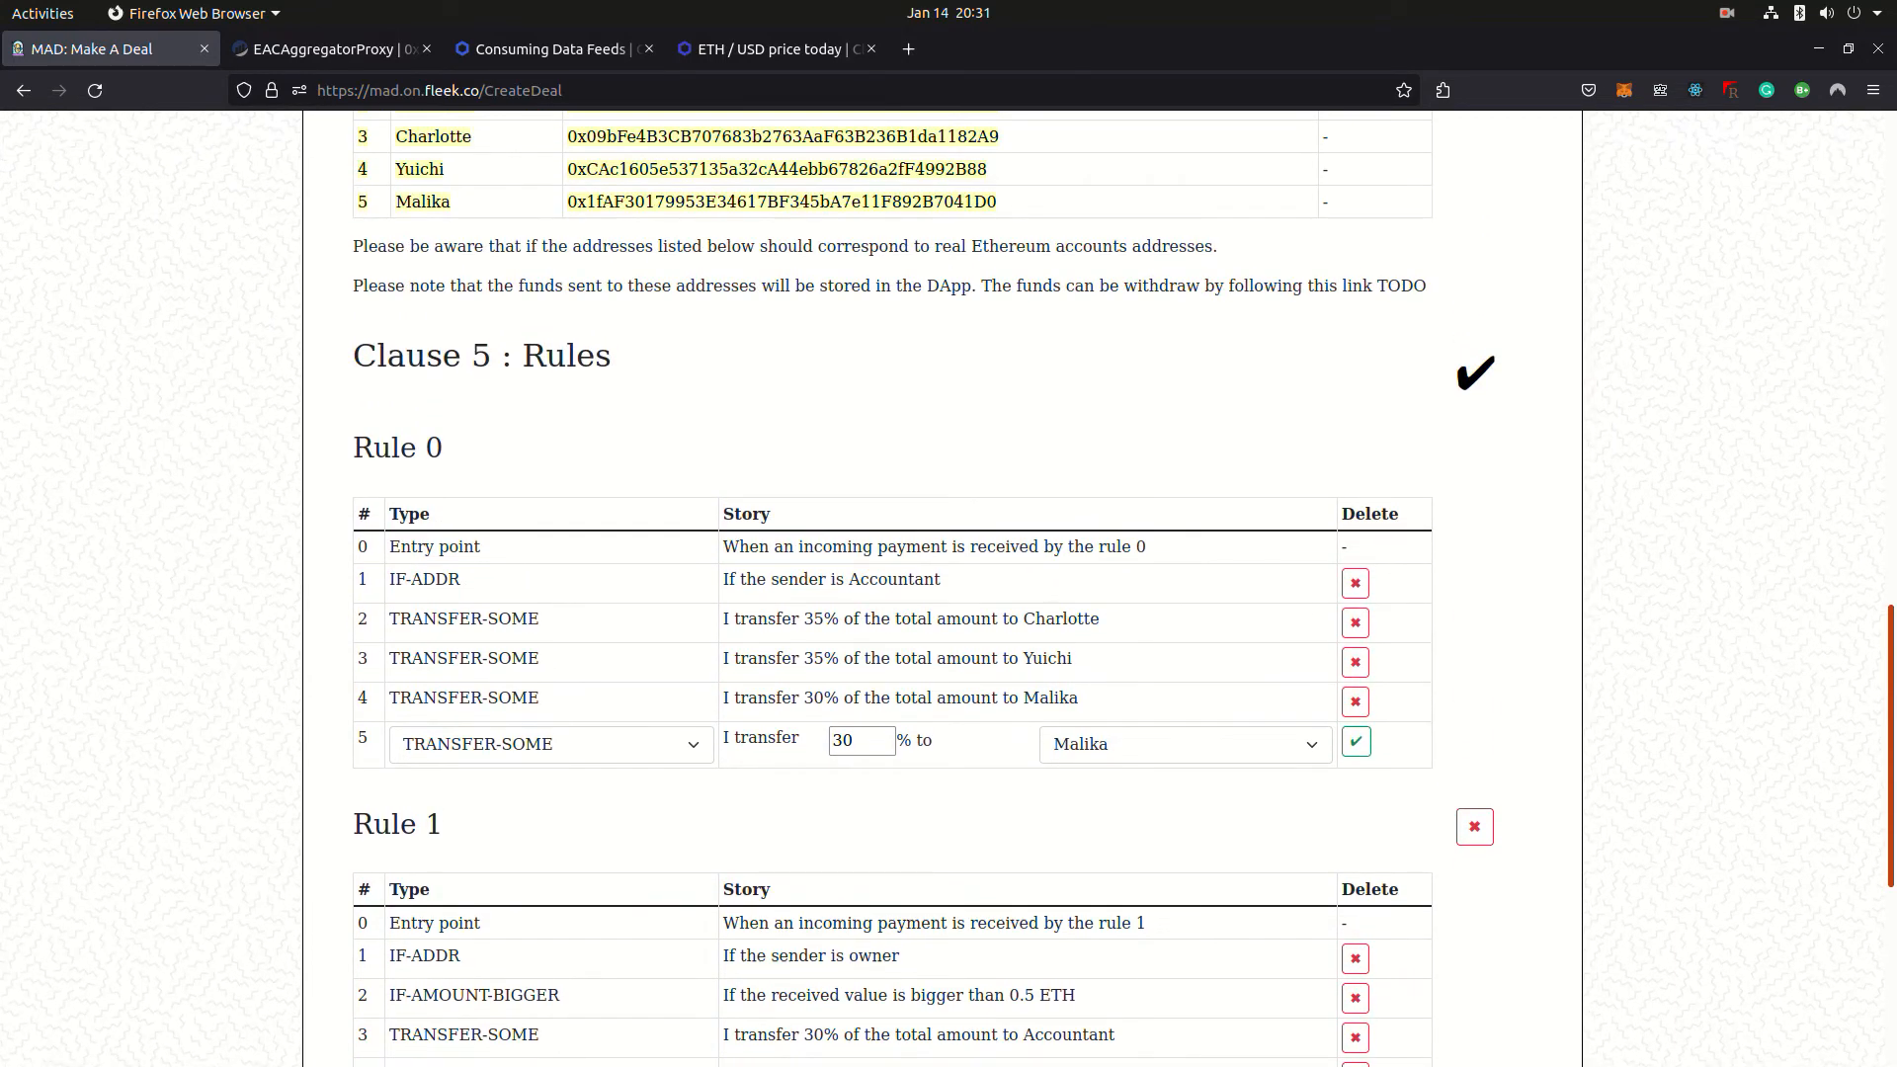
- Accept Clause 5: Rules, finalising the three payment rules at 225$ creation fees
{"action": "left_click", "coordinate": [1477, 373]}
{"action": "scroll", "coordinate": [1498, 544], "scroll_direction": "down", "scroll_amount": 3}
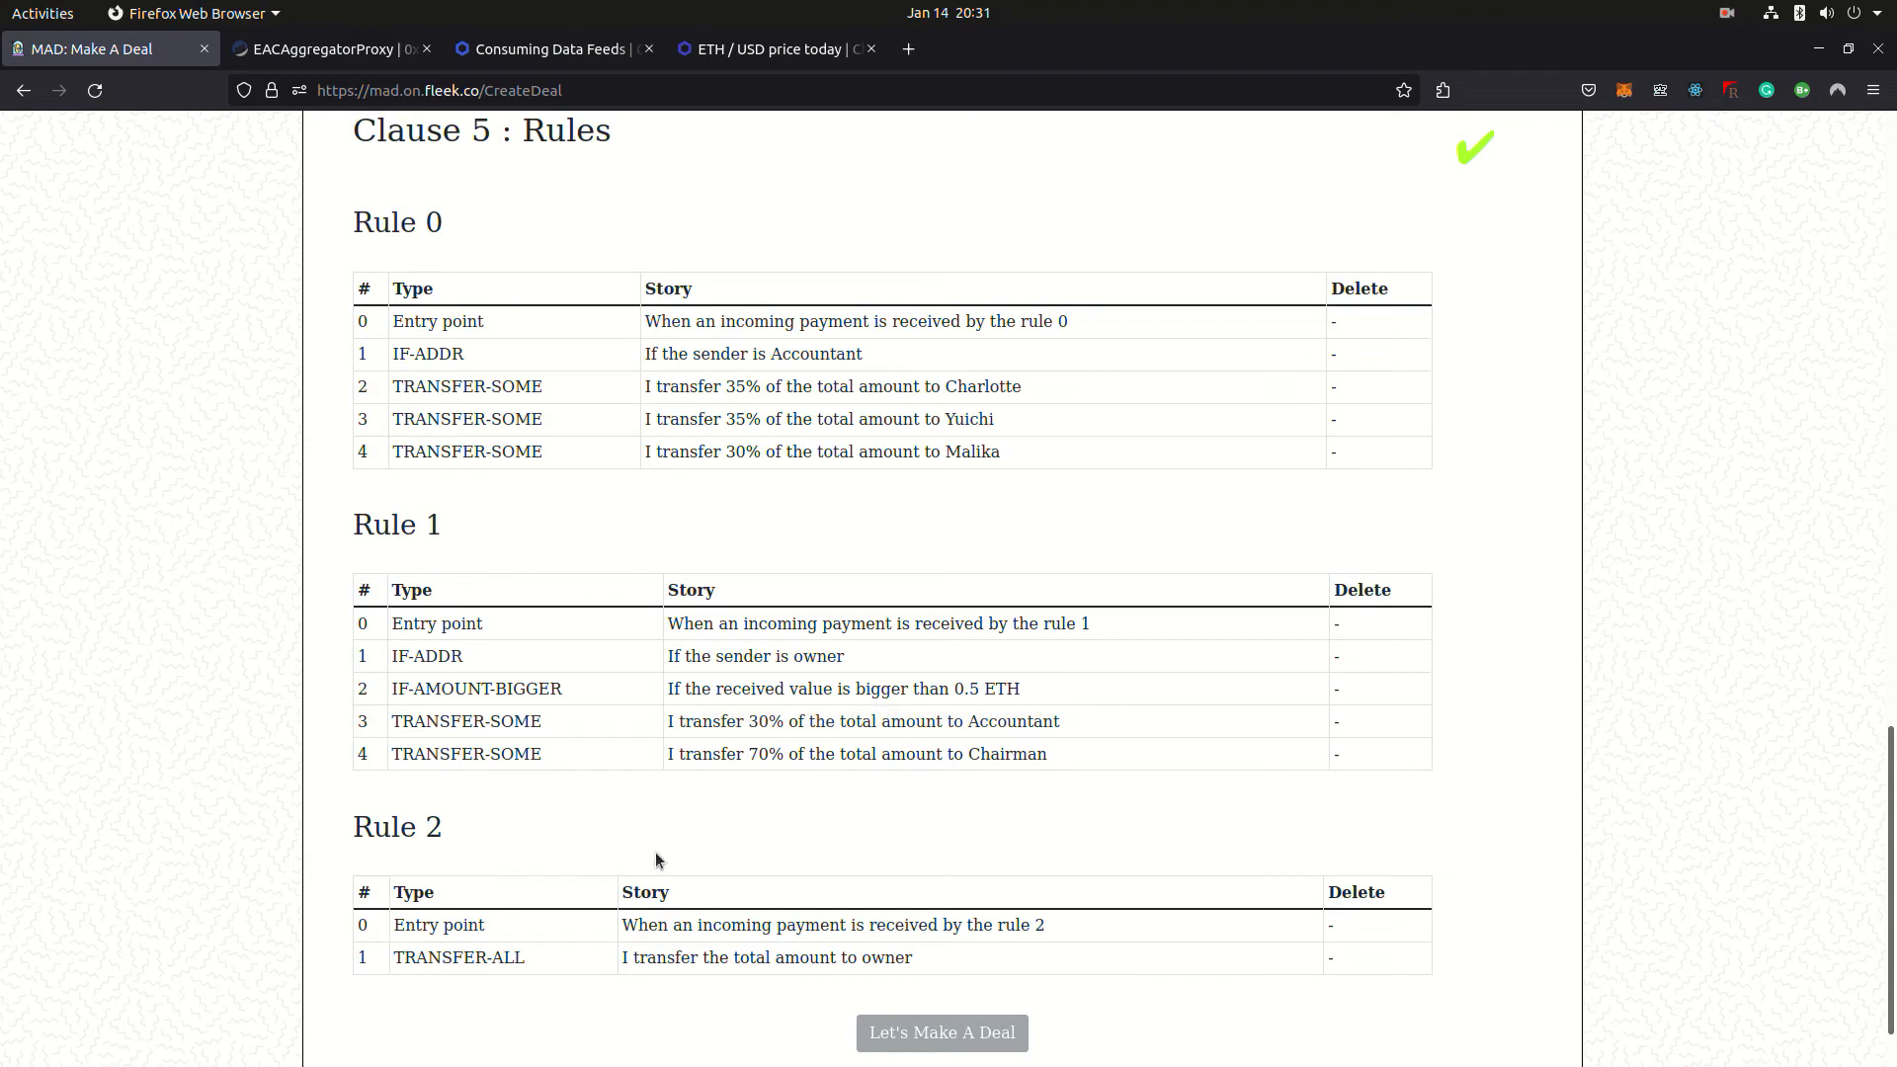
{"action": "scroll", "coordinate": [859, 938], "scroll_direction": "up", "scroll_amount": 4}
{"action": "scroll", "coordinate": [859, 937], "scroll_direction": "up", "scroll_amount": 5}
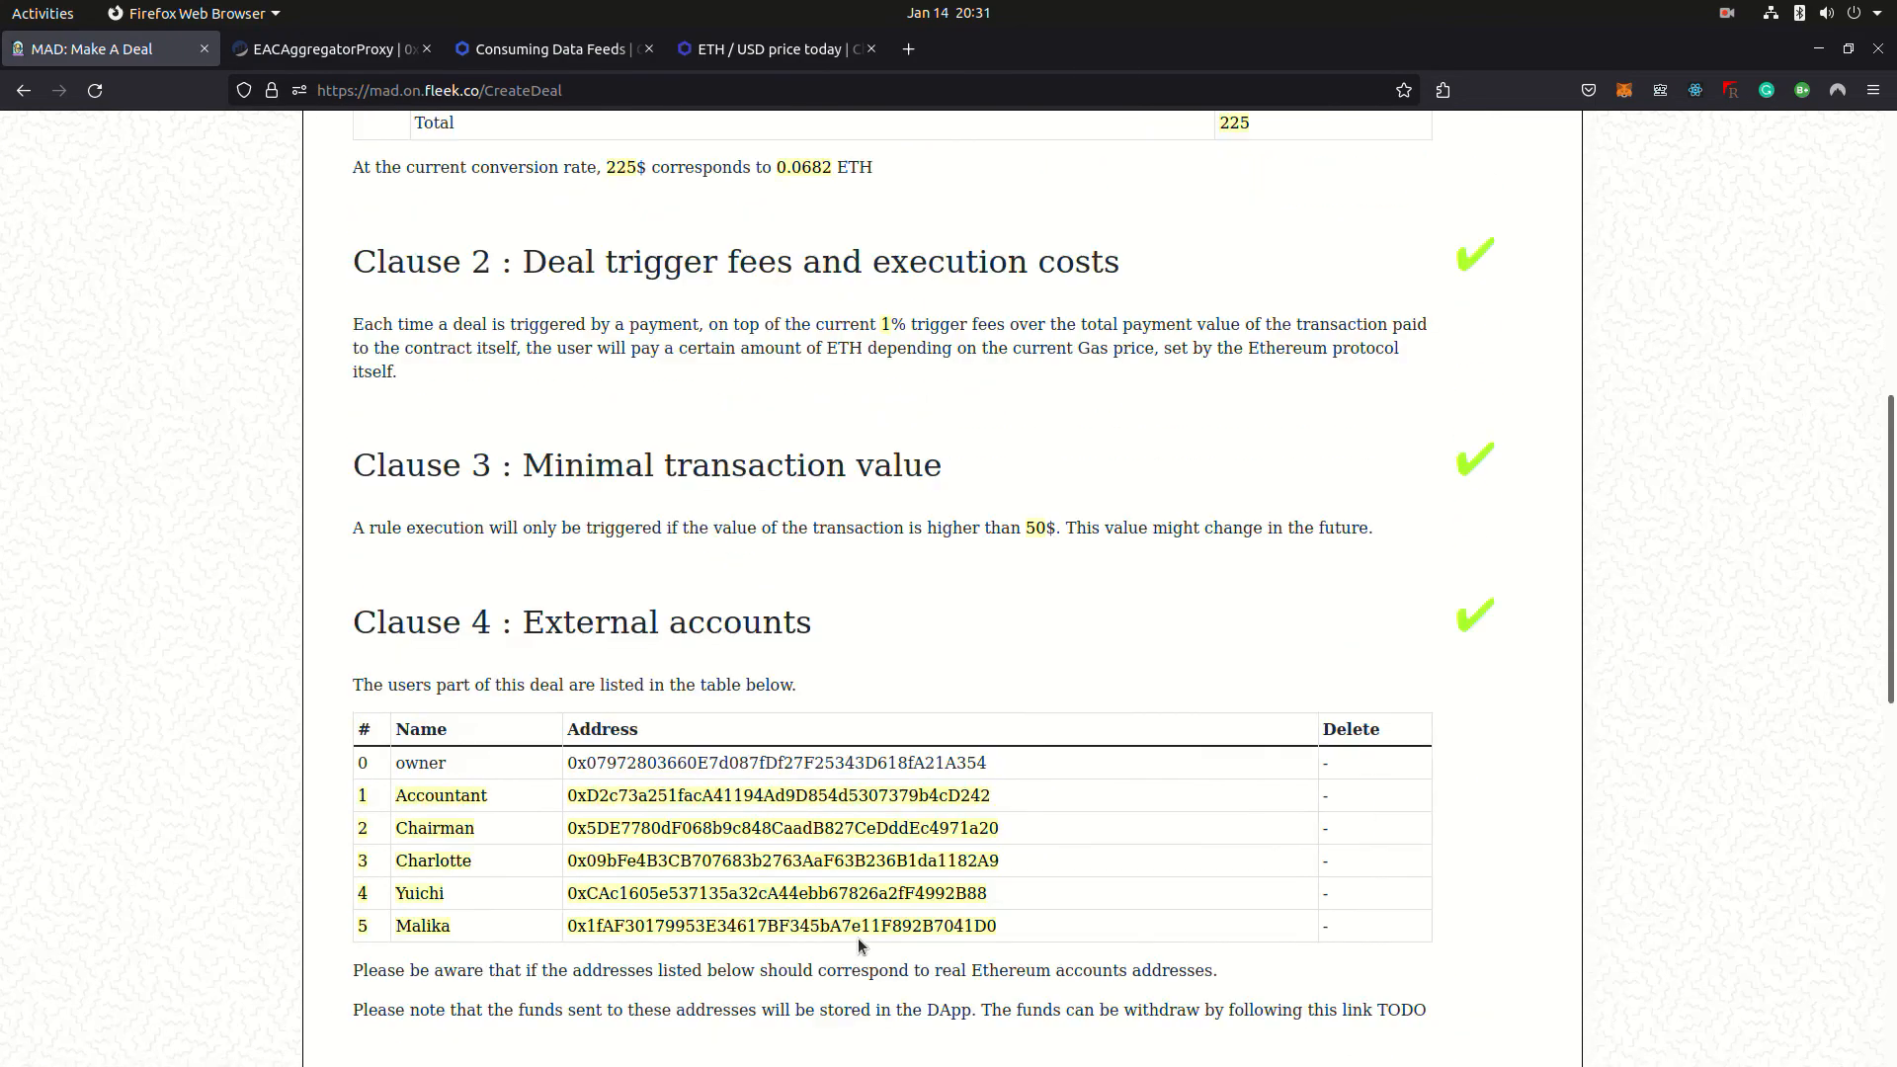
{"action": "scroll", "coordinate": [889, 741], "scroll_direction": "up", "scroll_amount": 4}
{"action": "scroll", "coordinate": [919, 668], "scroll_direction": "up", "scroll_amount": 2}
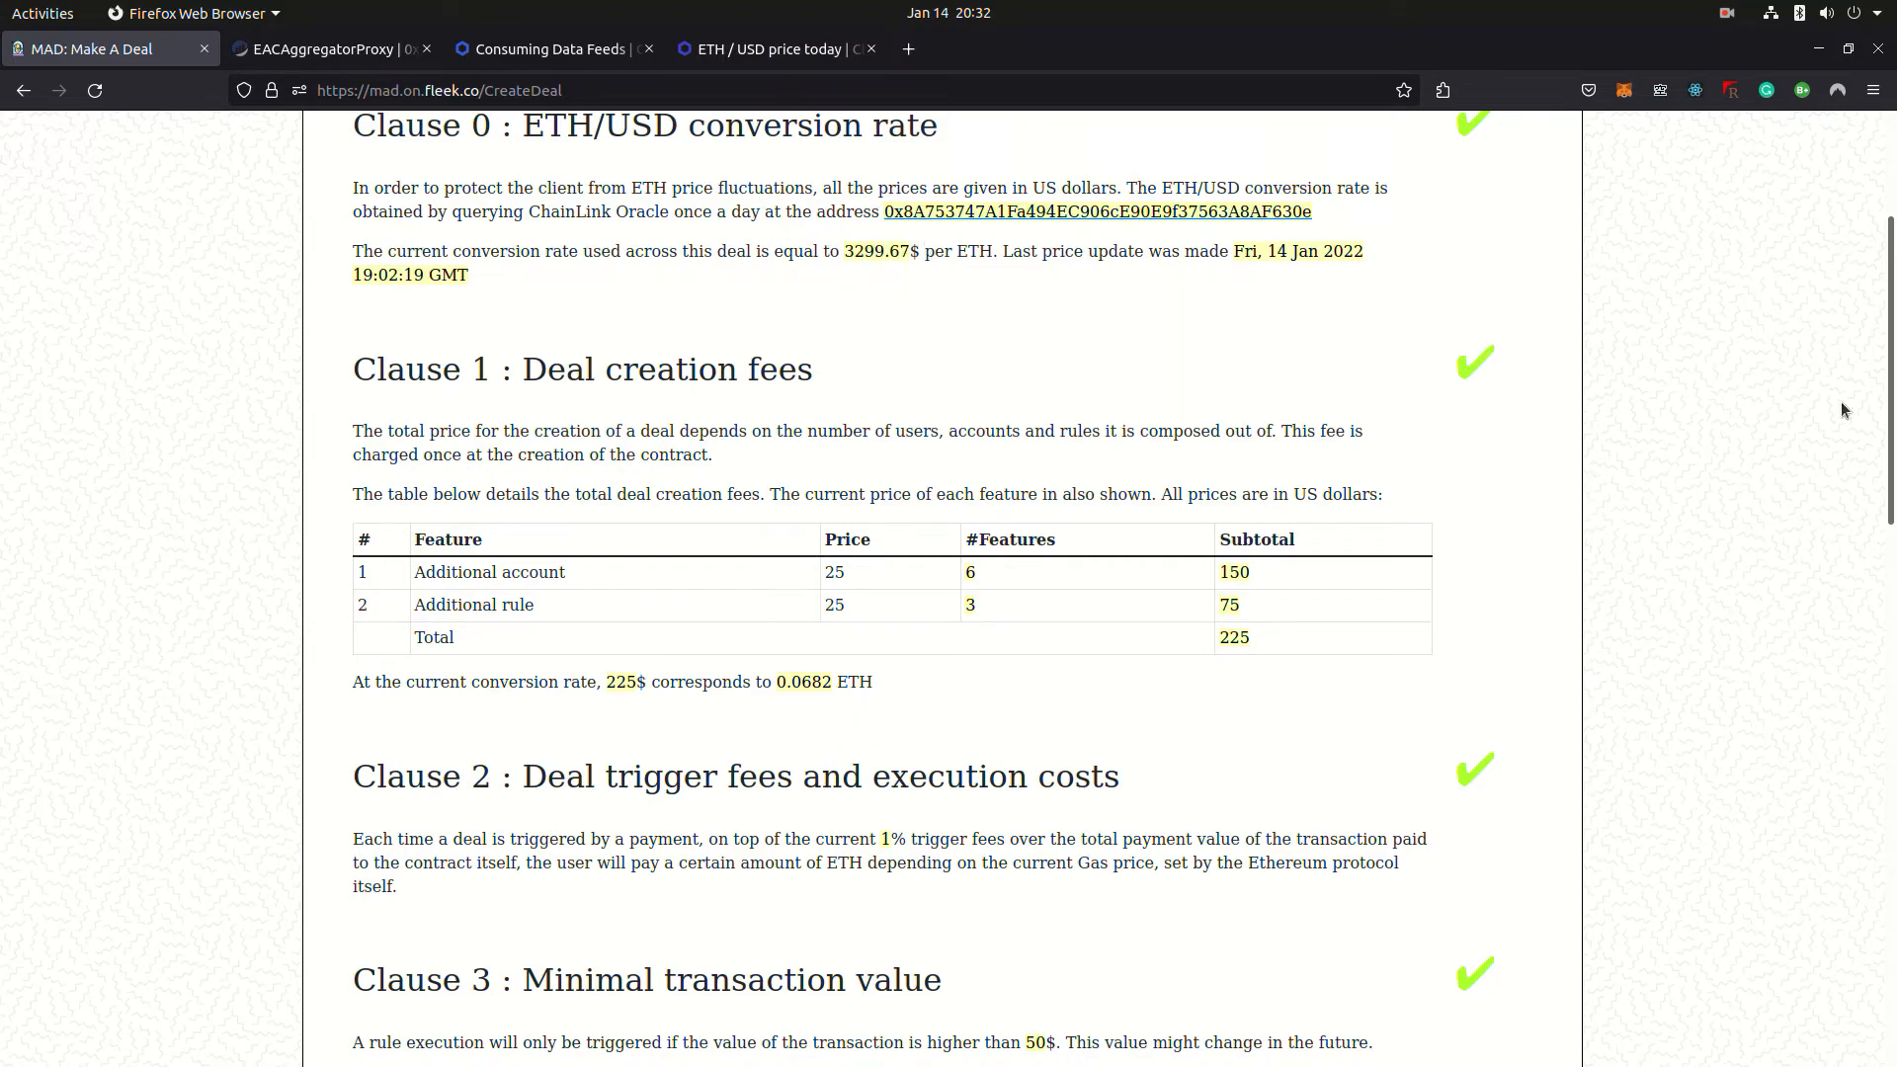
{"action": "left_click_drag", "start_coordinate": [1879, 445], "coordinate": [1871, 949]}
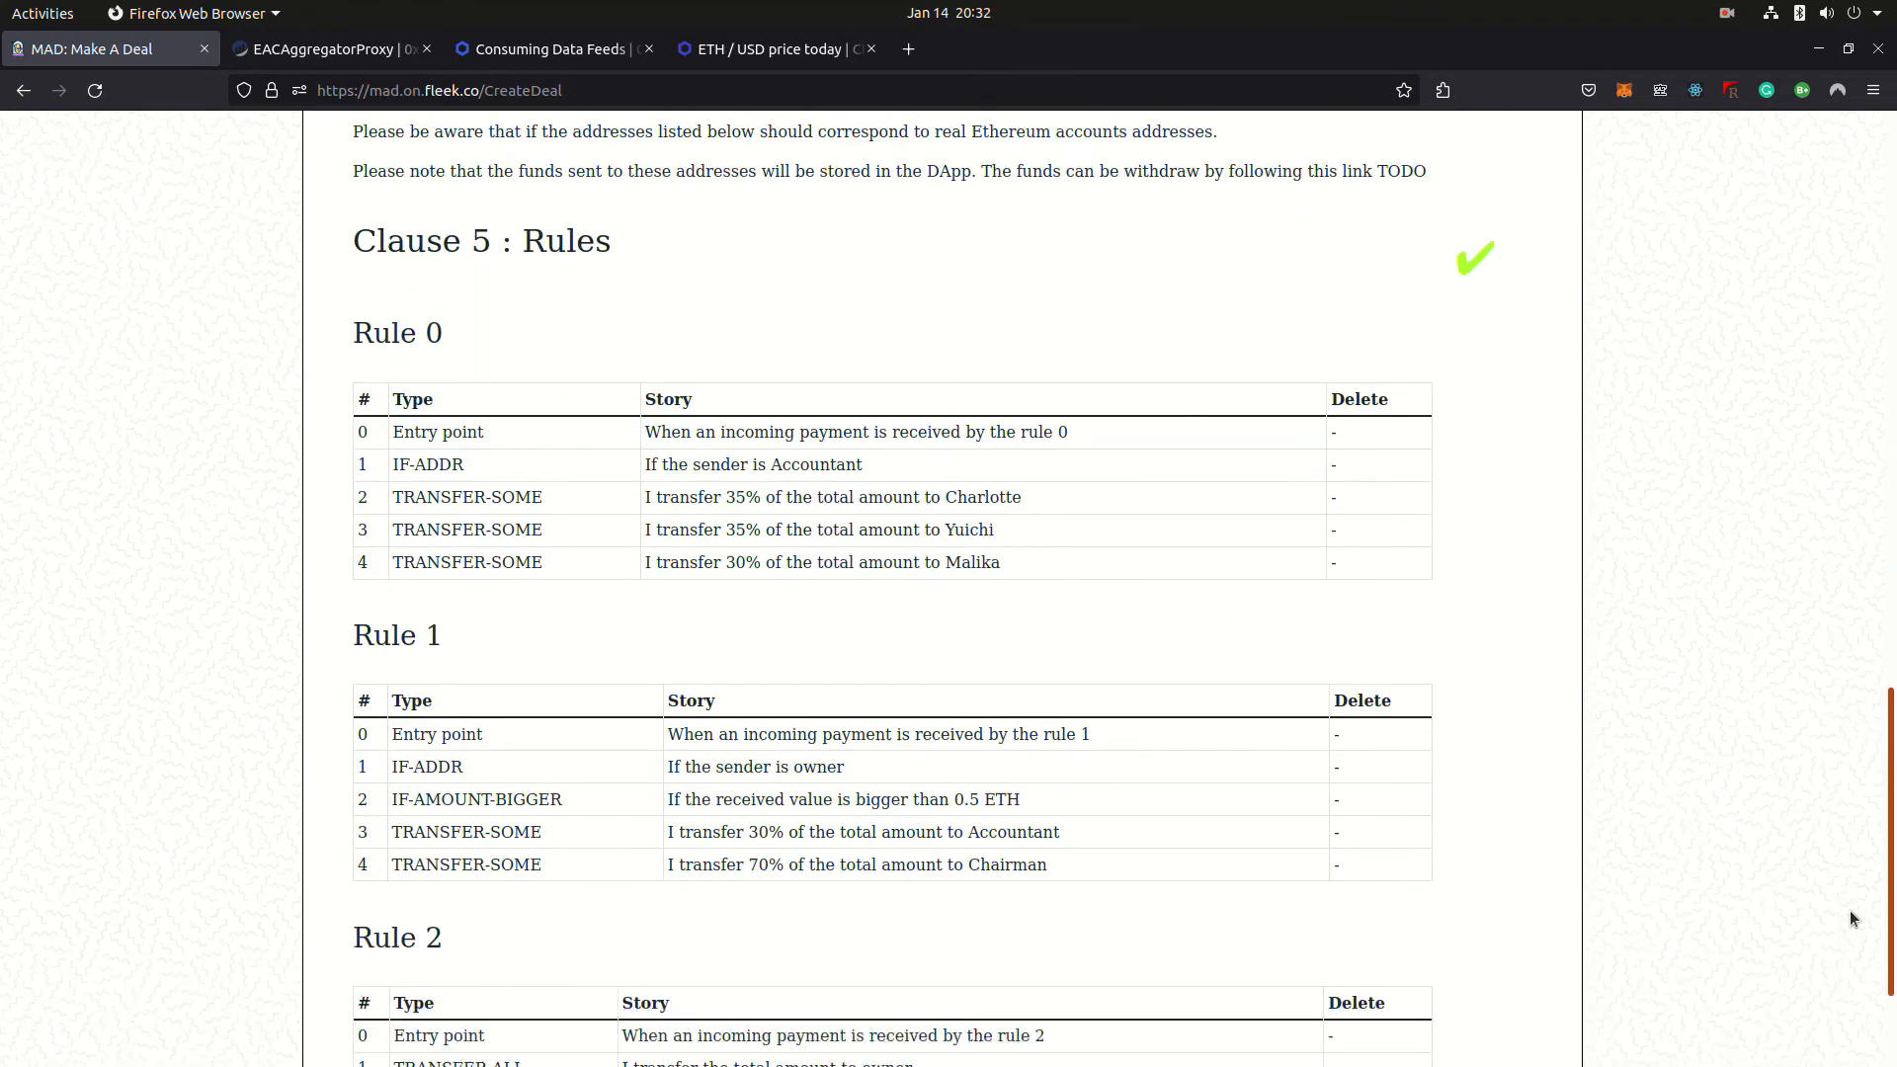
- Create the deal and confirm the 0.0682 ETH creation payment in the MetaMask notification
{"action": "left_click", "coordinate": [942, 947]}
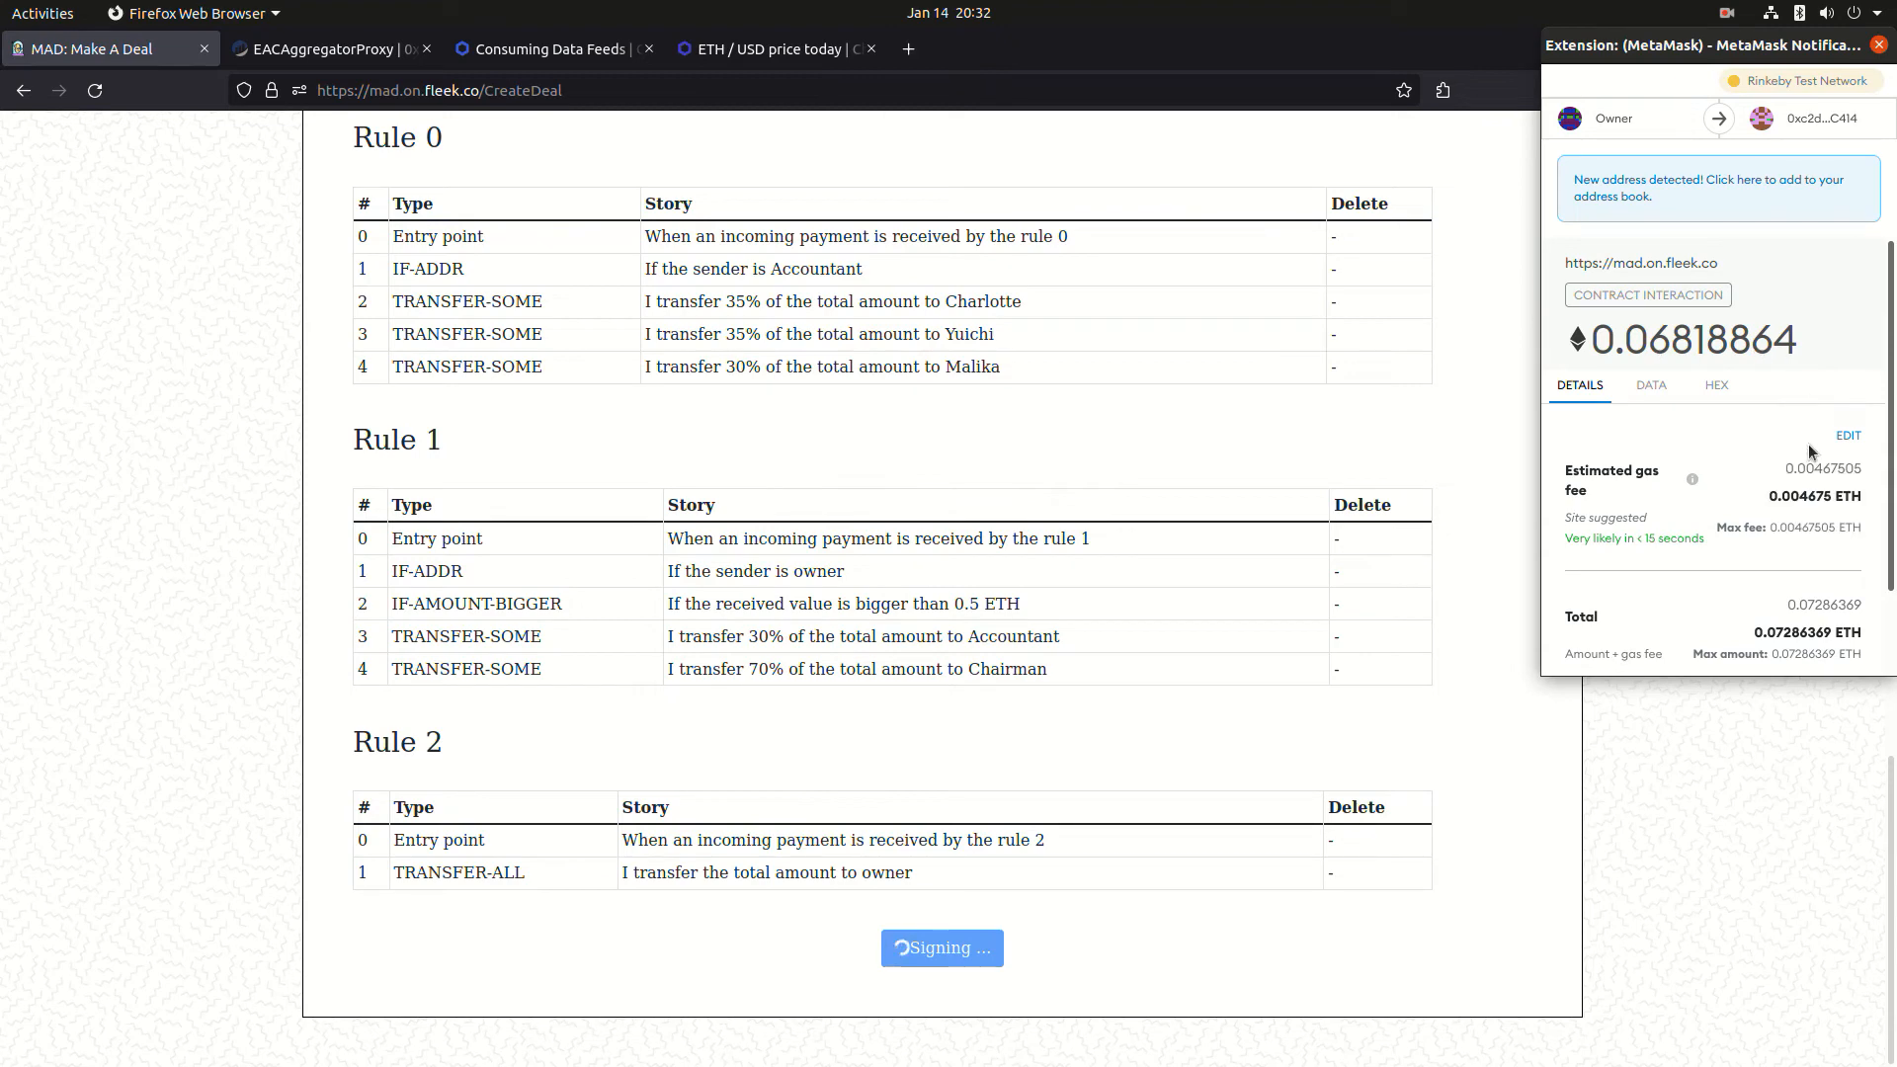
{"action": "scroll", "coordinate": [1808, 444], "scroll_direction": "down", "scroll_amount": 2}
{"action": "scroll", "coordinate": [1167, 529], "scroll_direction": "up", "scroll_amount": 5}
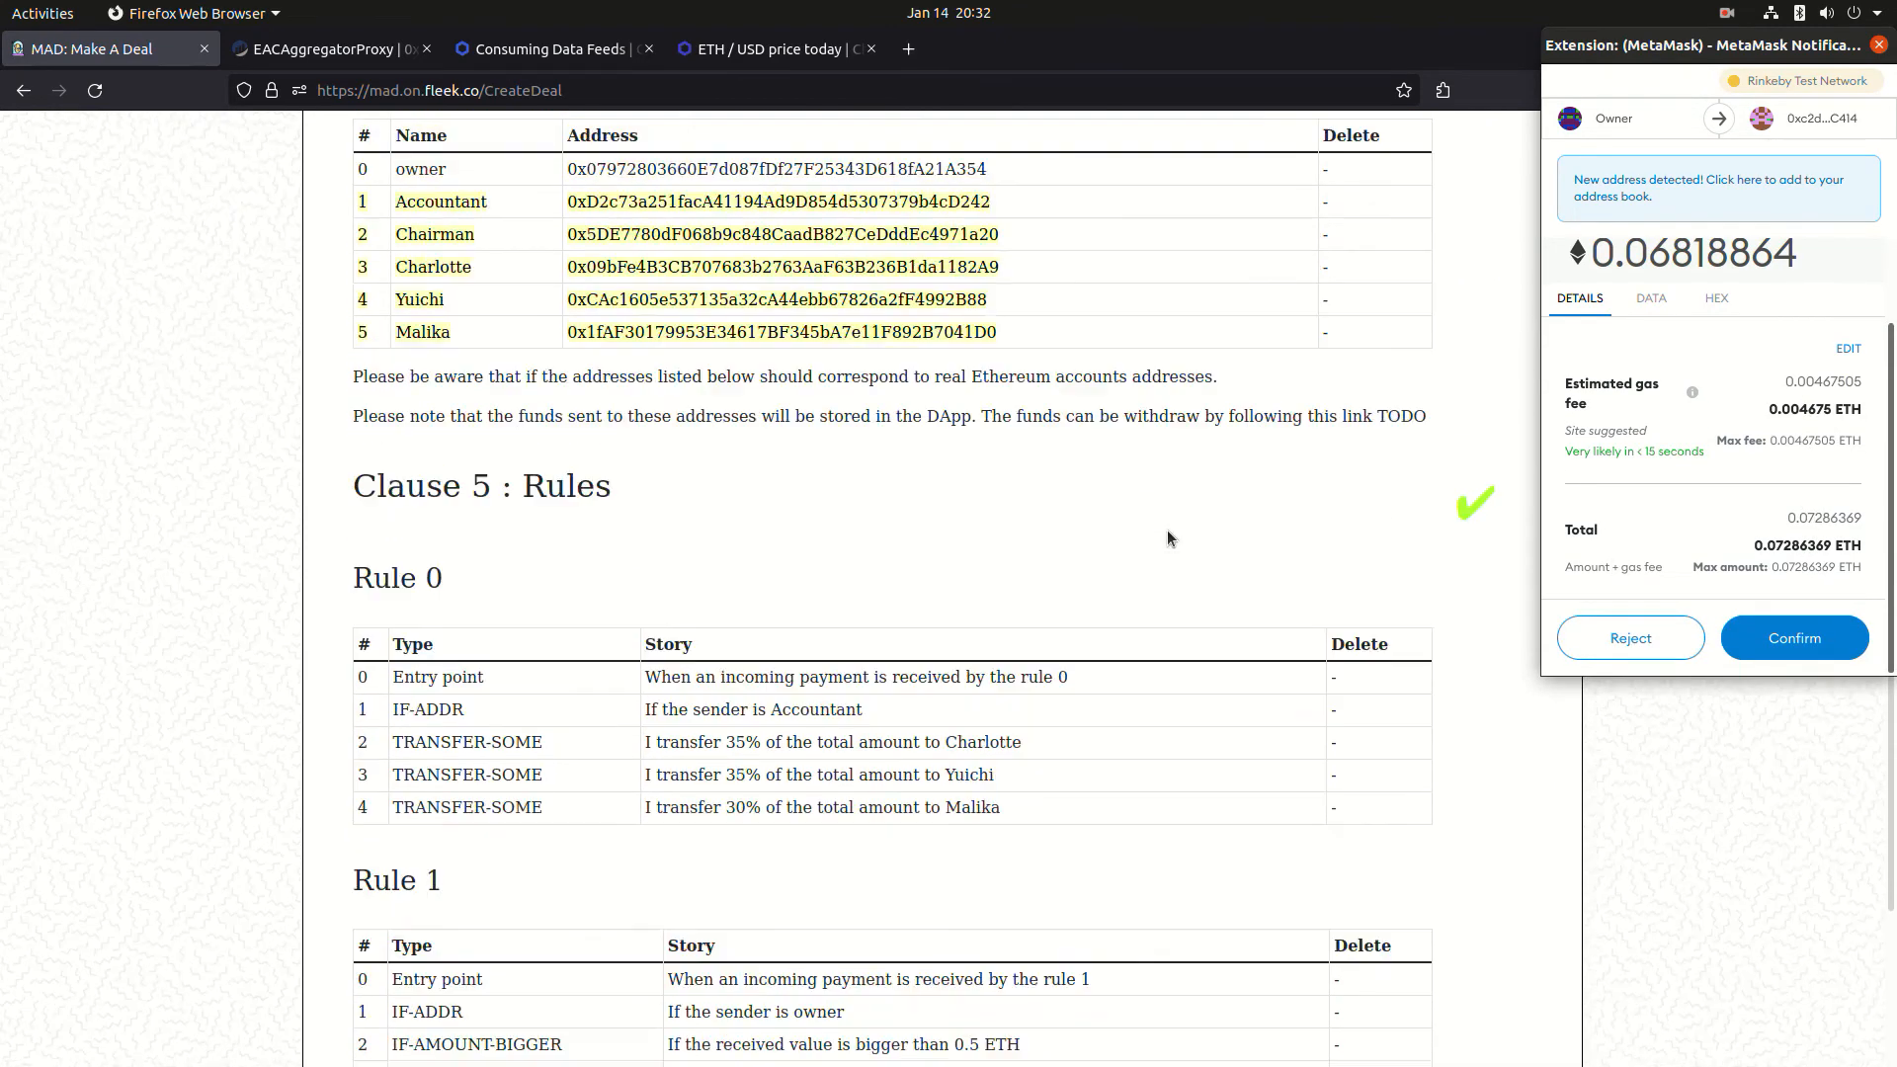
{"action": "scroll", "coordinate": [1166, 529], "scroll_direction": "up", "scroll_amount": 5}
{"action": "scroll", "coordinate": [1167, 529], "scroll_direction": "up", "scroll_amount": 3}
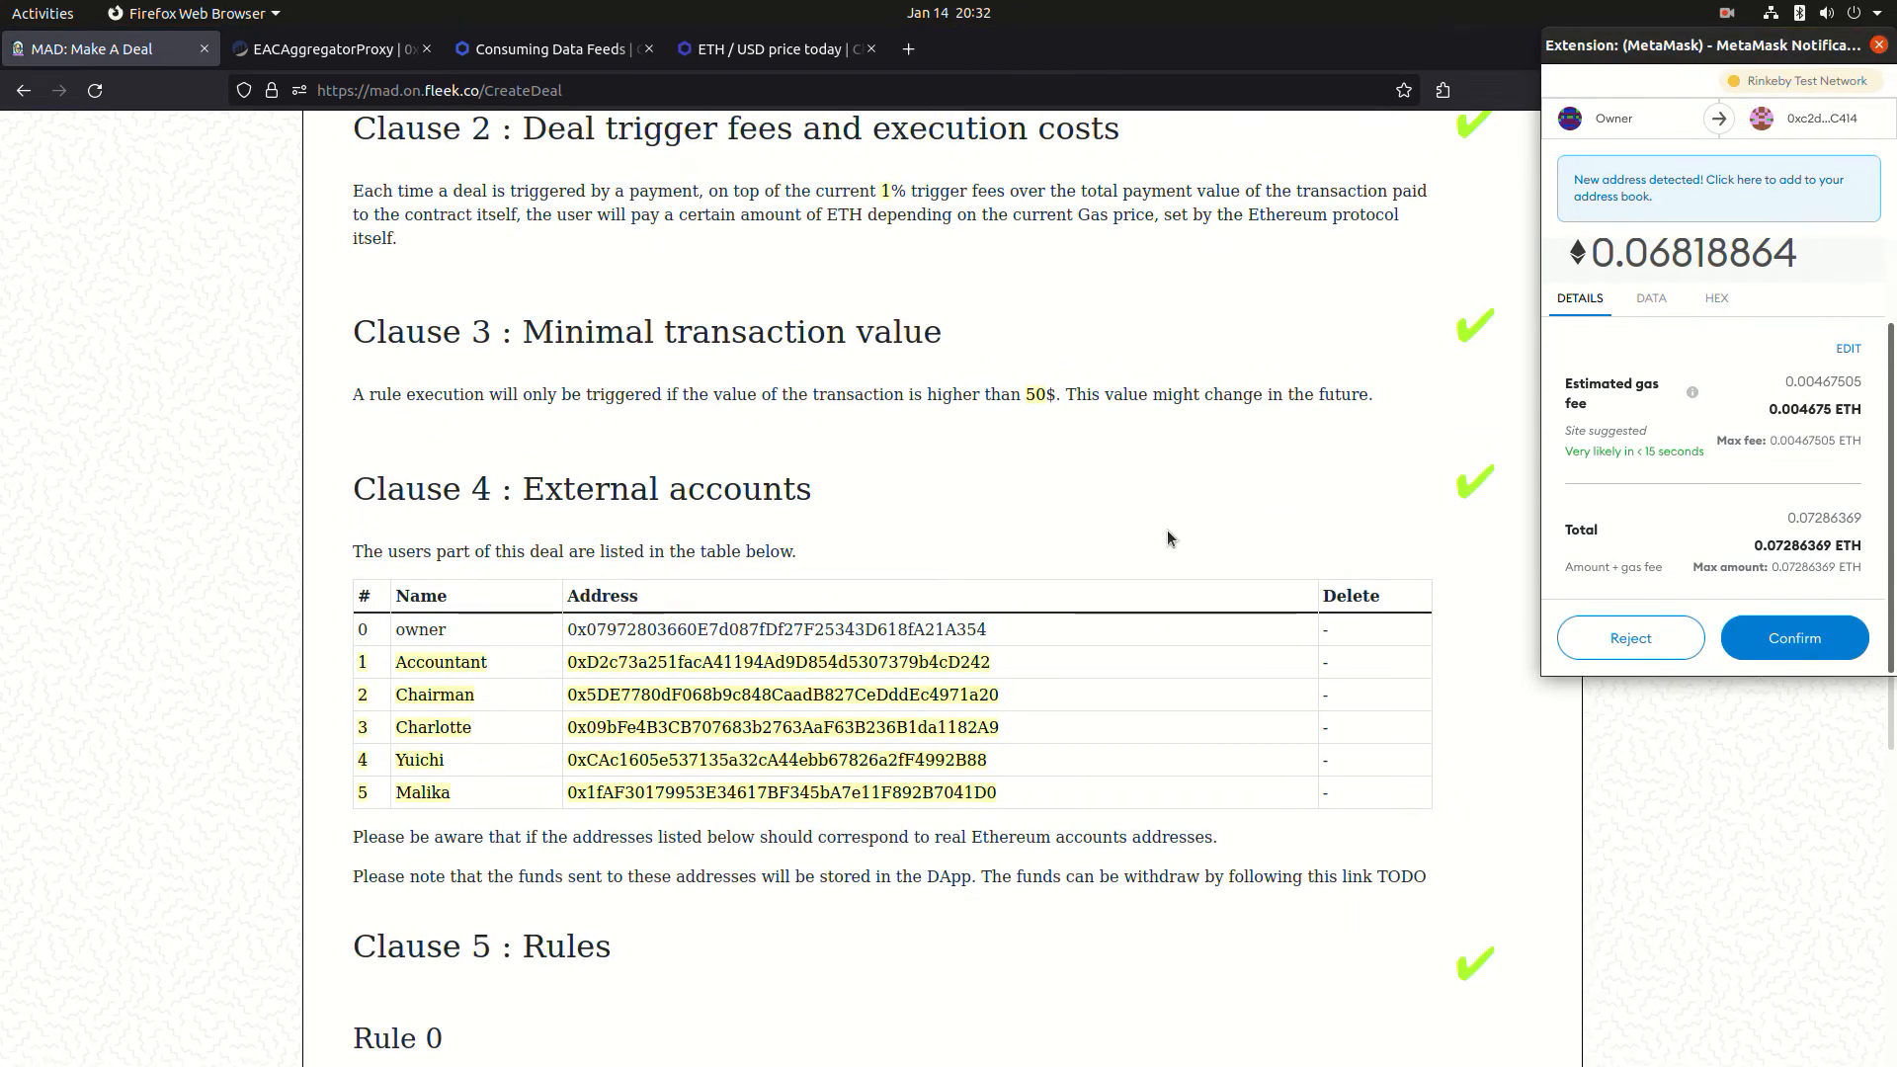
{"action": "scroll", "coordinate": [1204, 566], "scroll_direction": "up", "scroll_amount": 3}
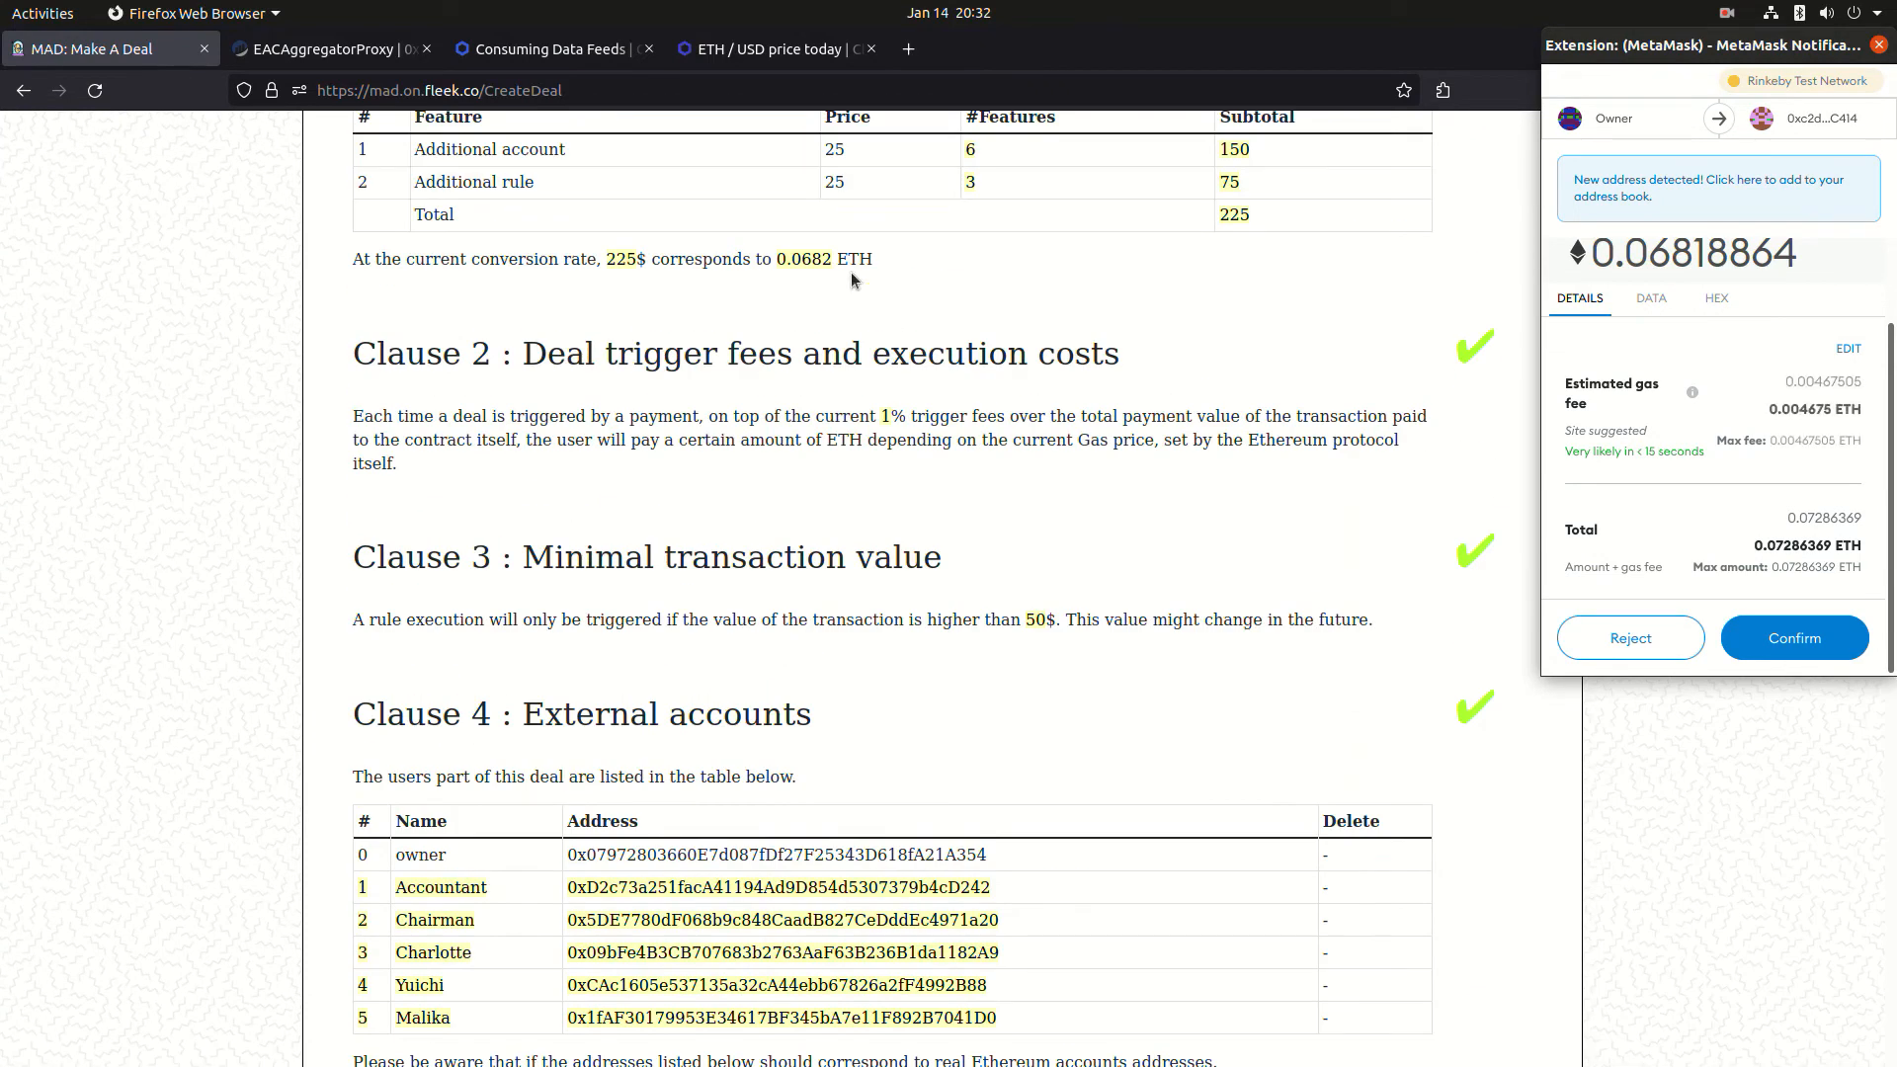
{"action": "double_click", "coordinate": [804, 258]}
{"action": "left_click", "coordinate": [1133, 343]}
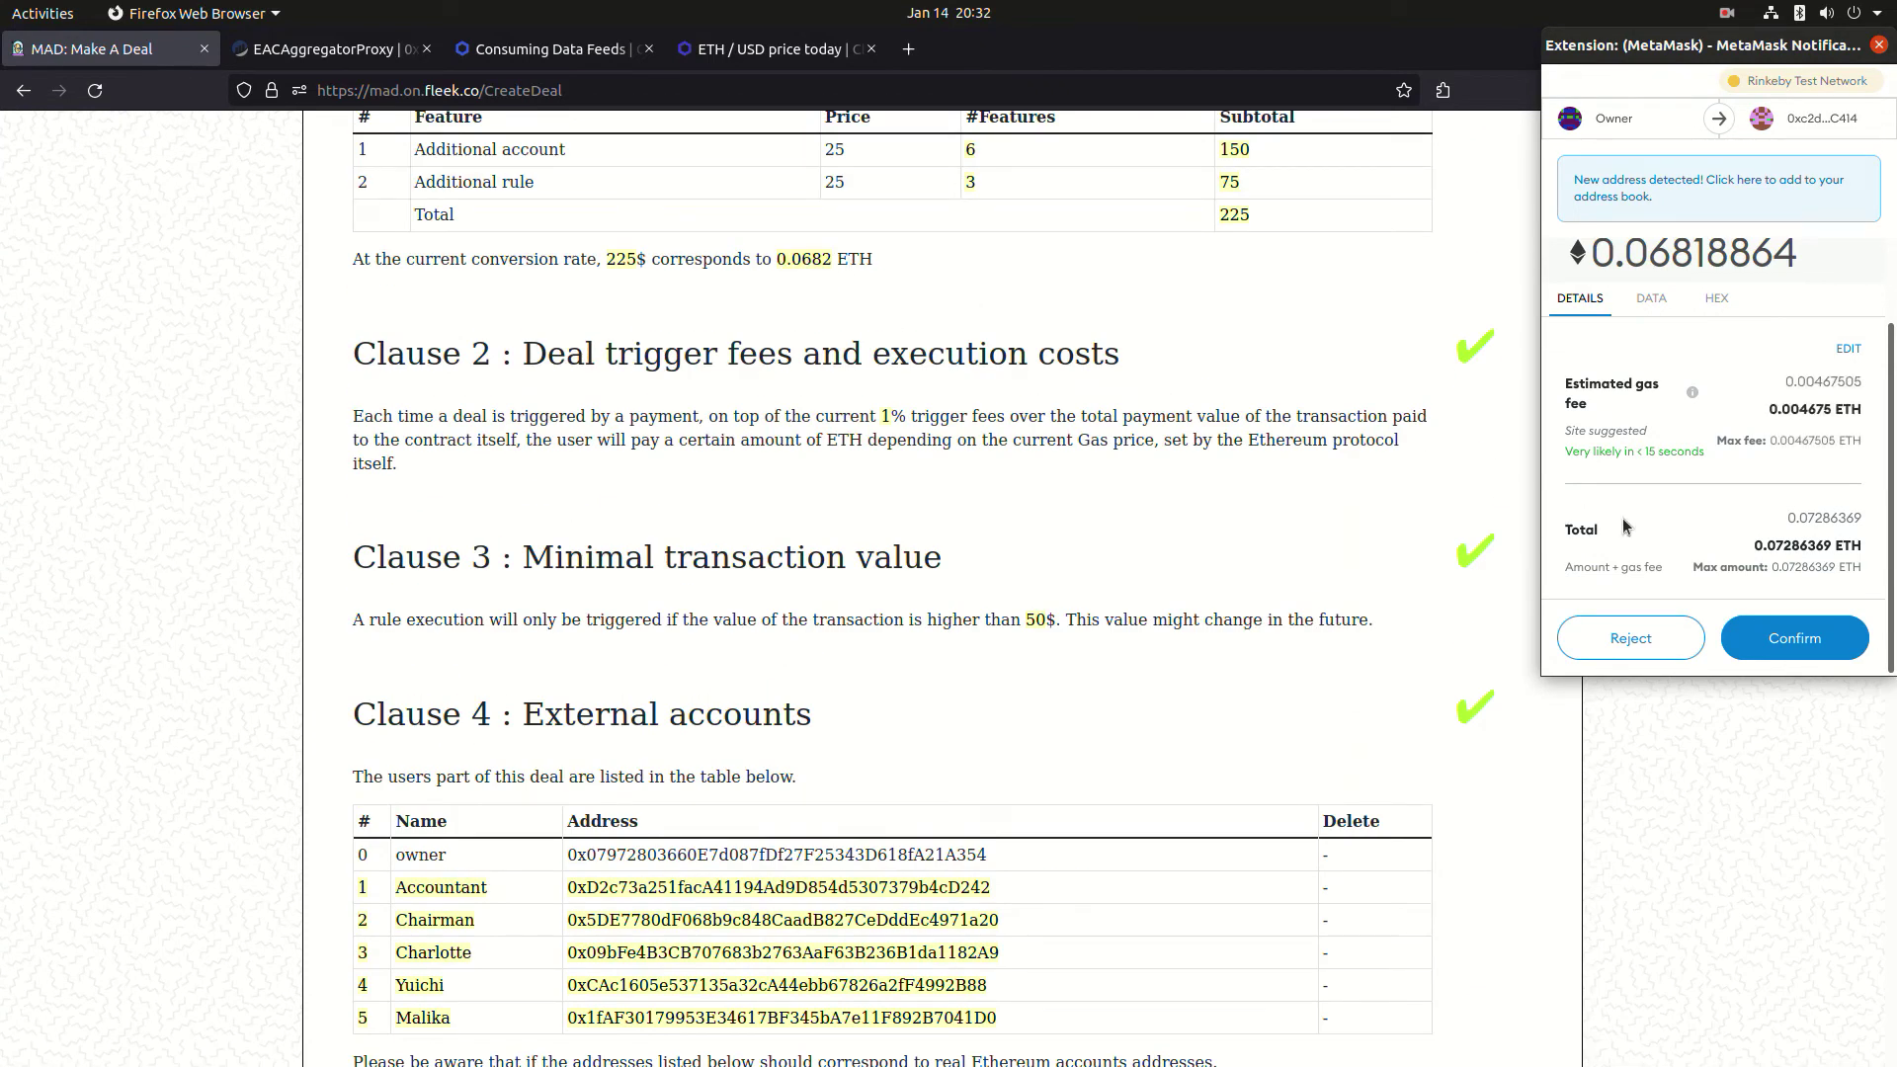
{"action": "left_click", "coordinate": [1793, 639]}
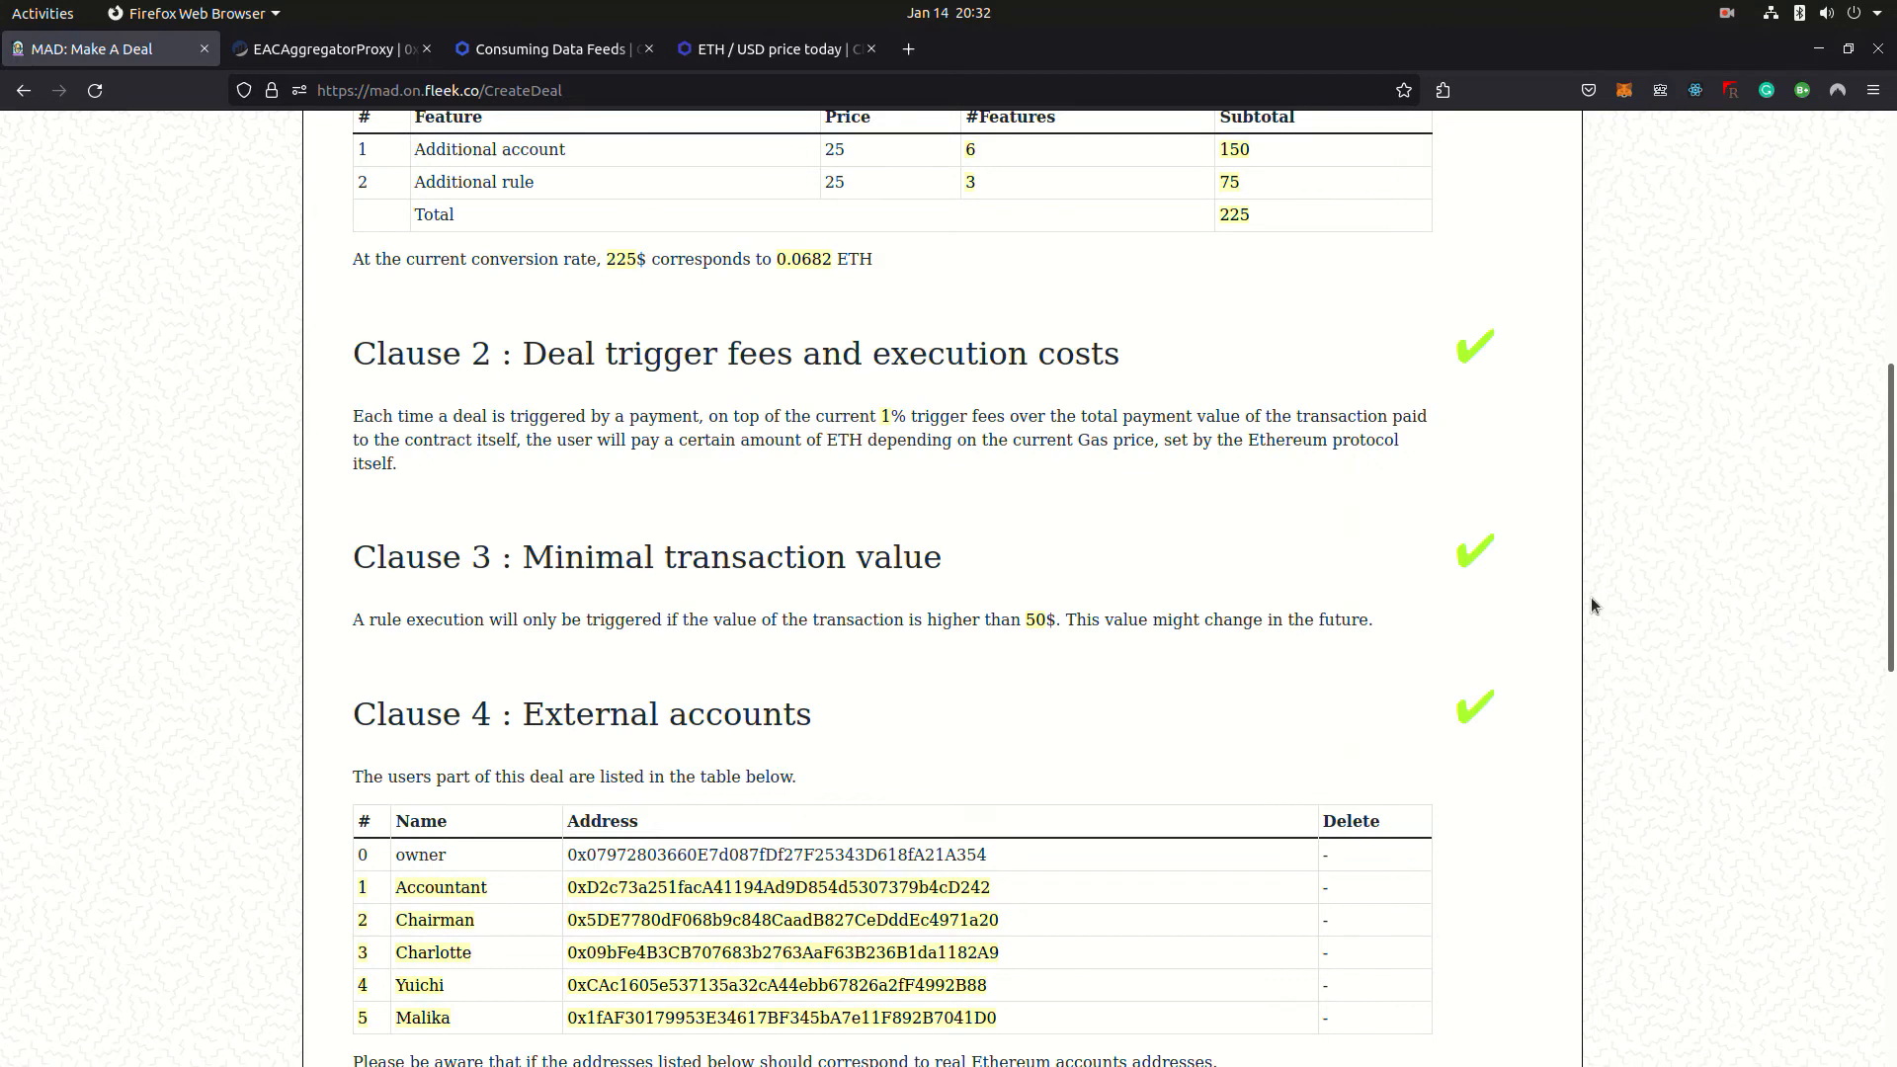
{"action": "scroll", "coordinate": [1527, 642], "scroll_direction": "down", "scroll_amount": 6}
{"action": "scroll", "coordinate": [1527, 642], "scroll_direction": "down", "scroll_amount": 3}
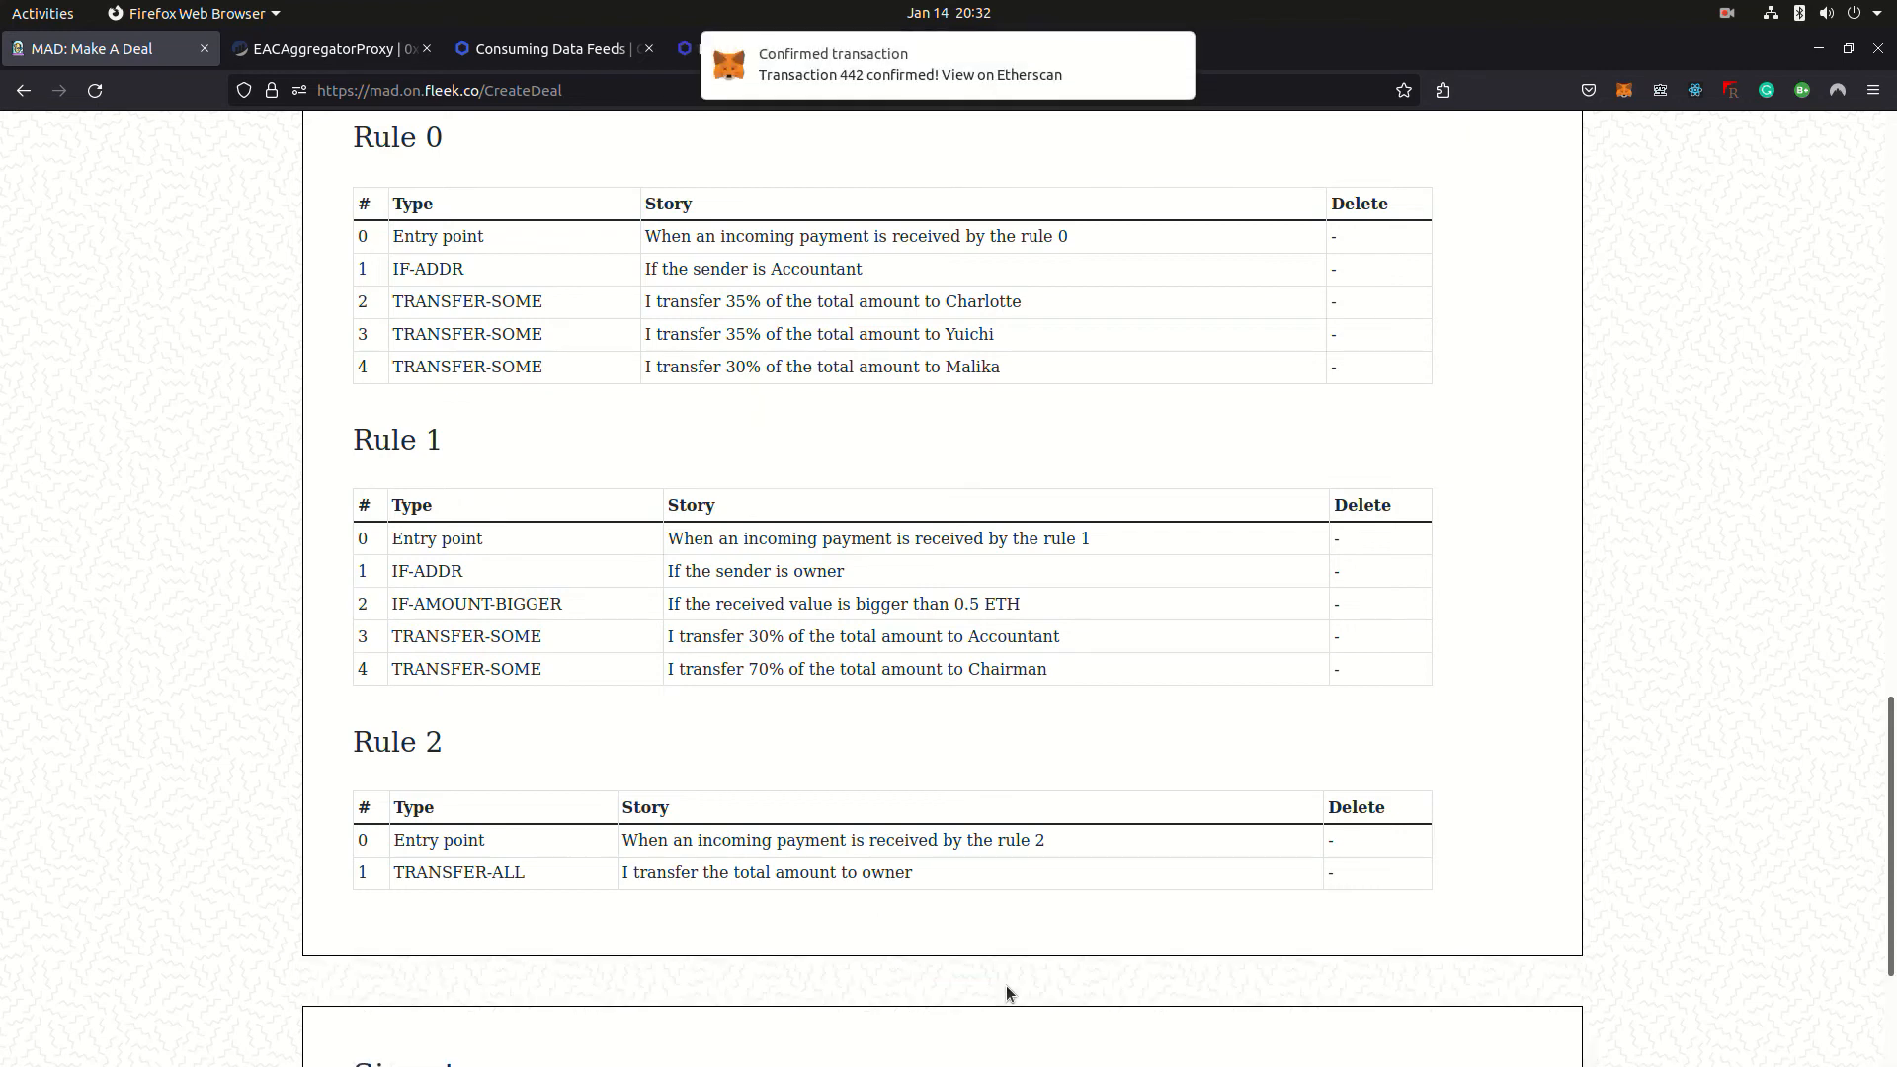
{"action": "scroll", "coordinate": [1008, 994], "scroll_direction": "down", "scroll_amount": 4}
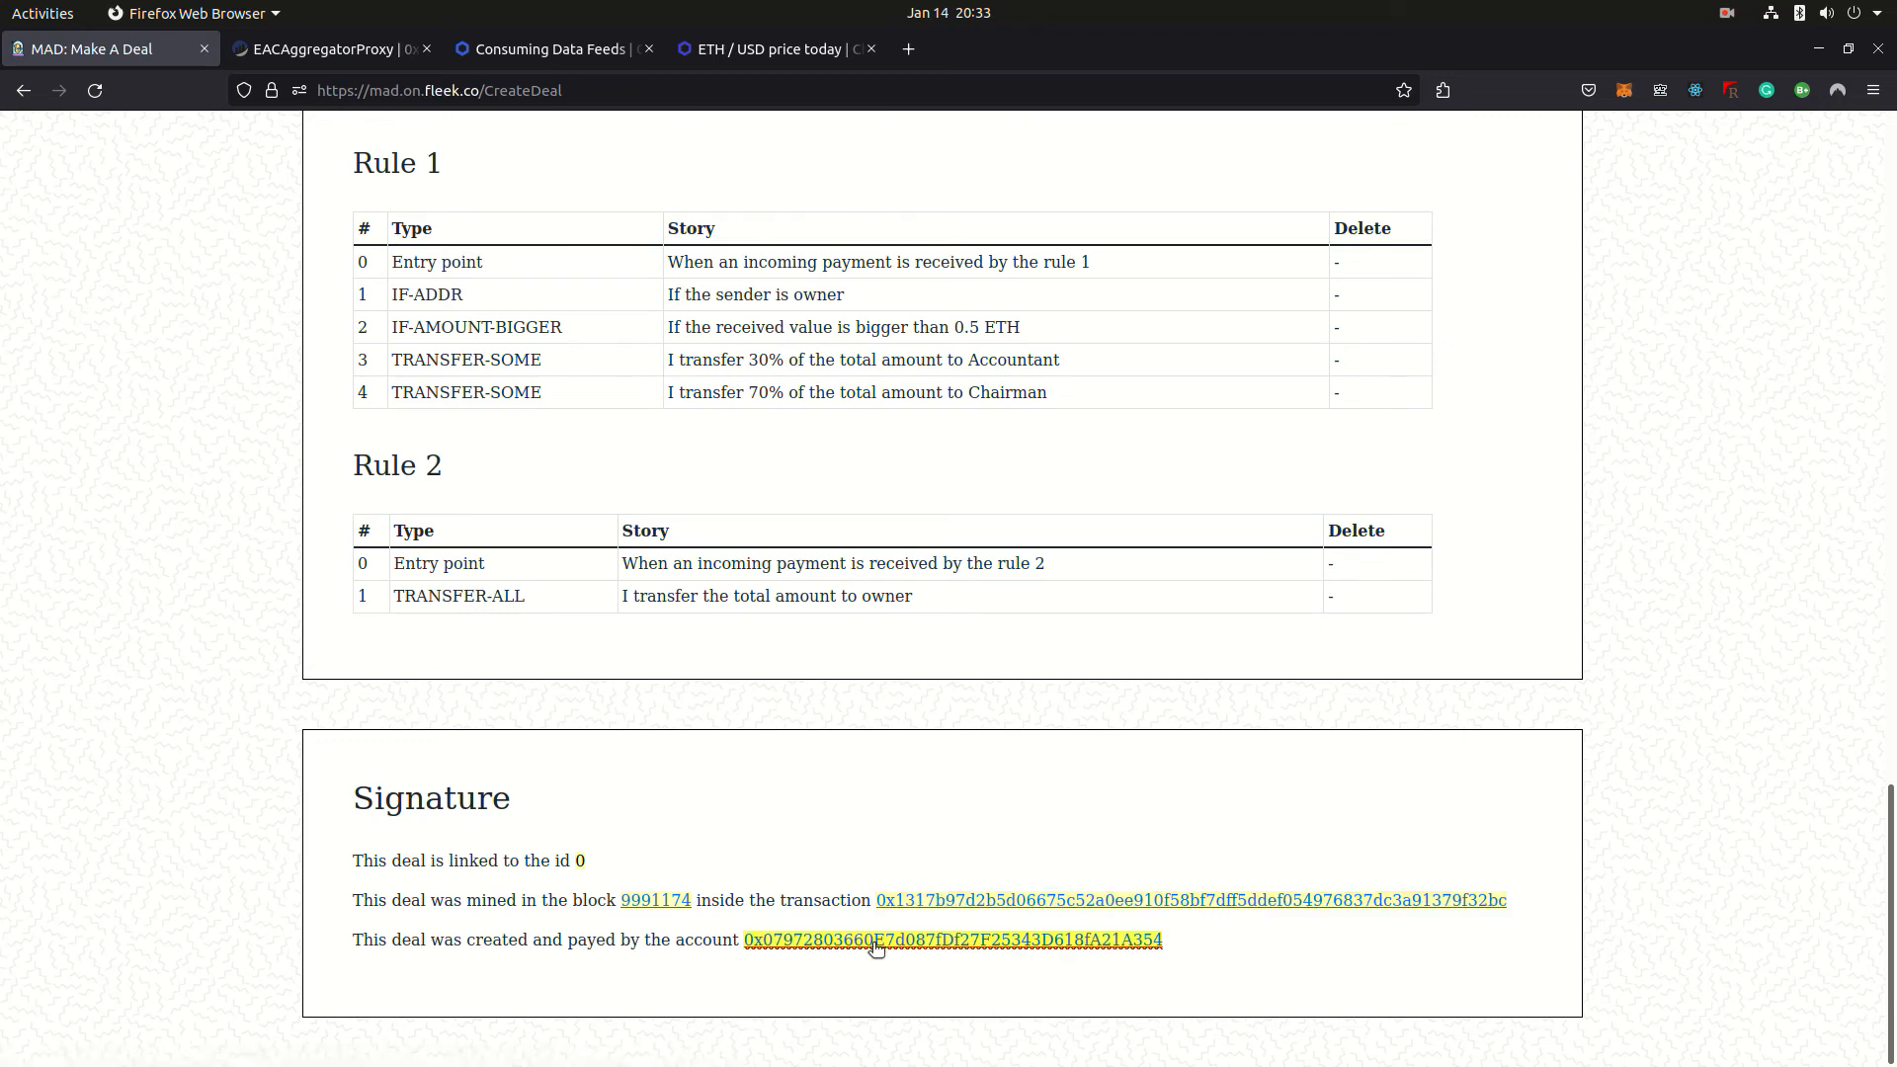
- Check the MetaMask wallet activity, then open block 9991174 where the deal was mined on Etherscan
{"action": "left_click", "coordinate": [1625, 91]}
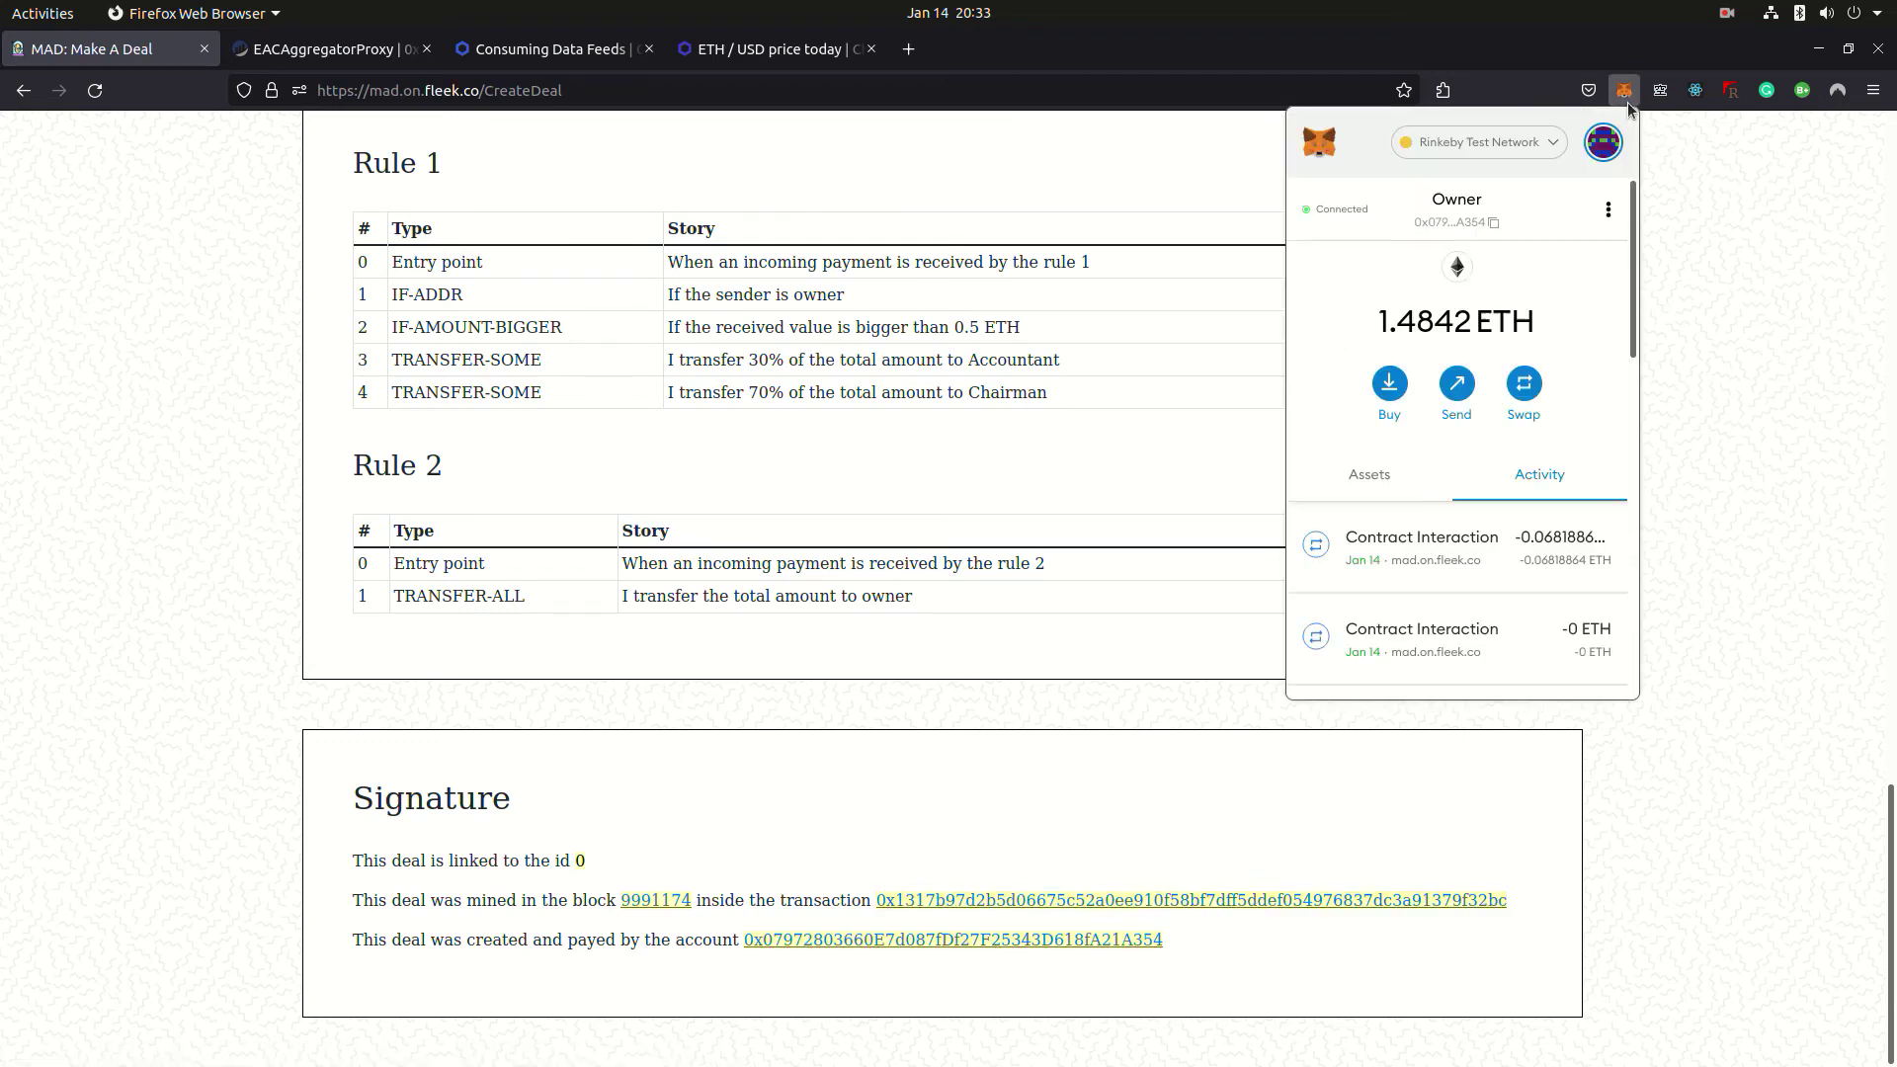
{"action": "left_click", "coordinate": [1482, 228]}
{"action": "left_click", "coordinate": [713, 867]}
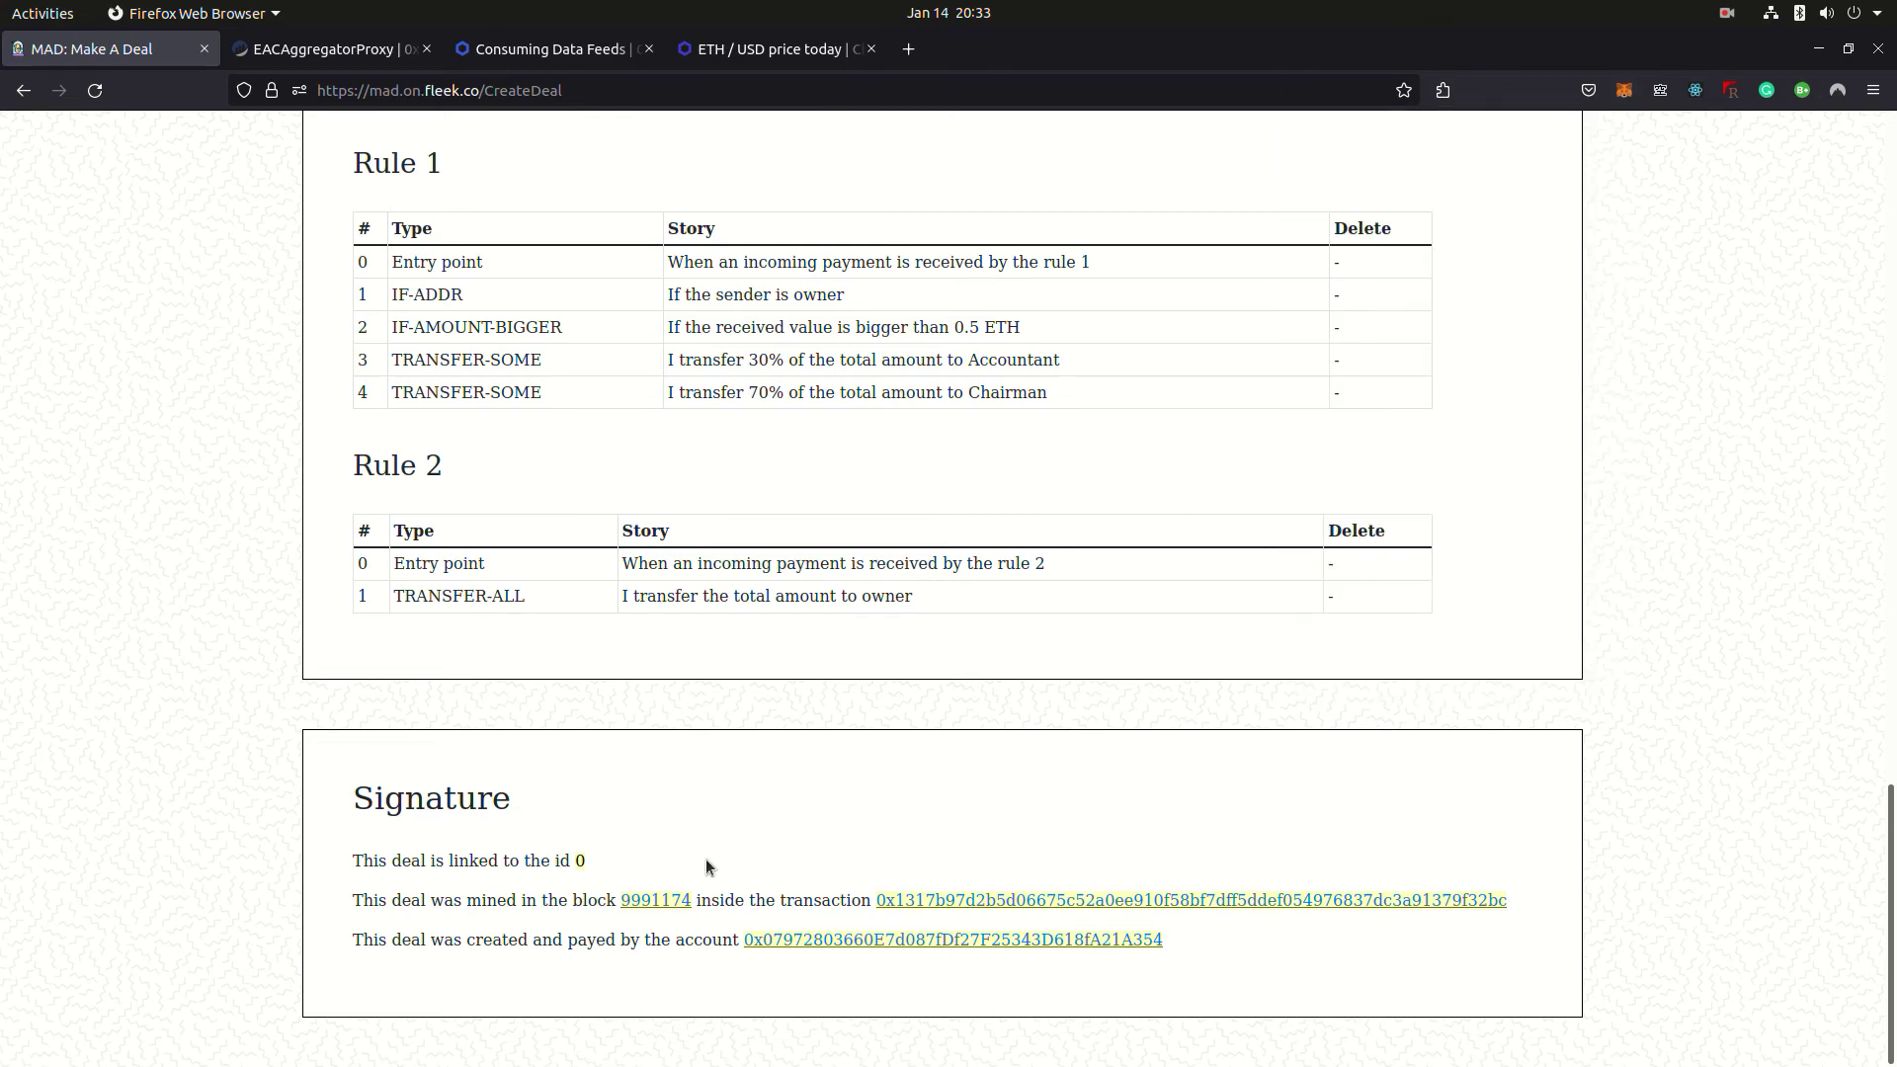
{"action": "left_click", "coordinate": [655, 900]}
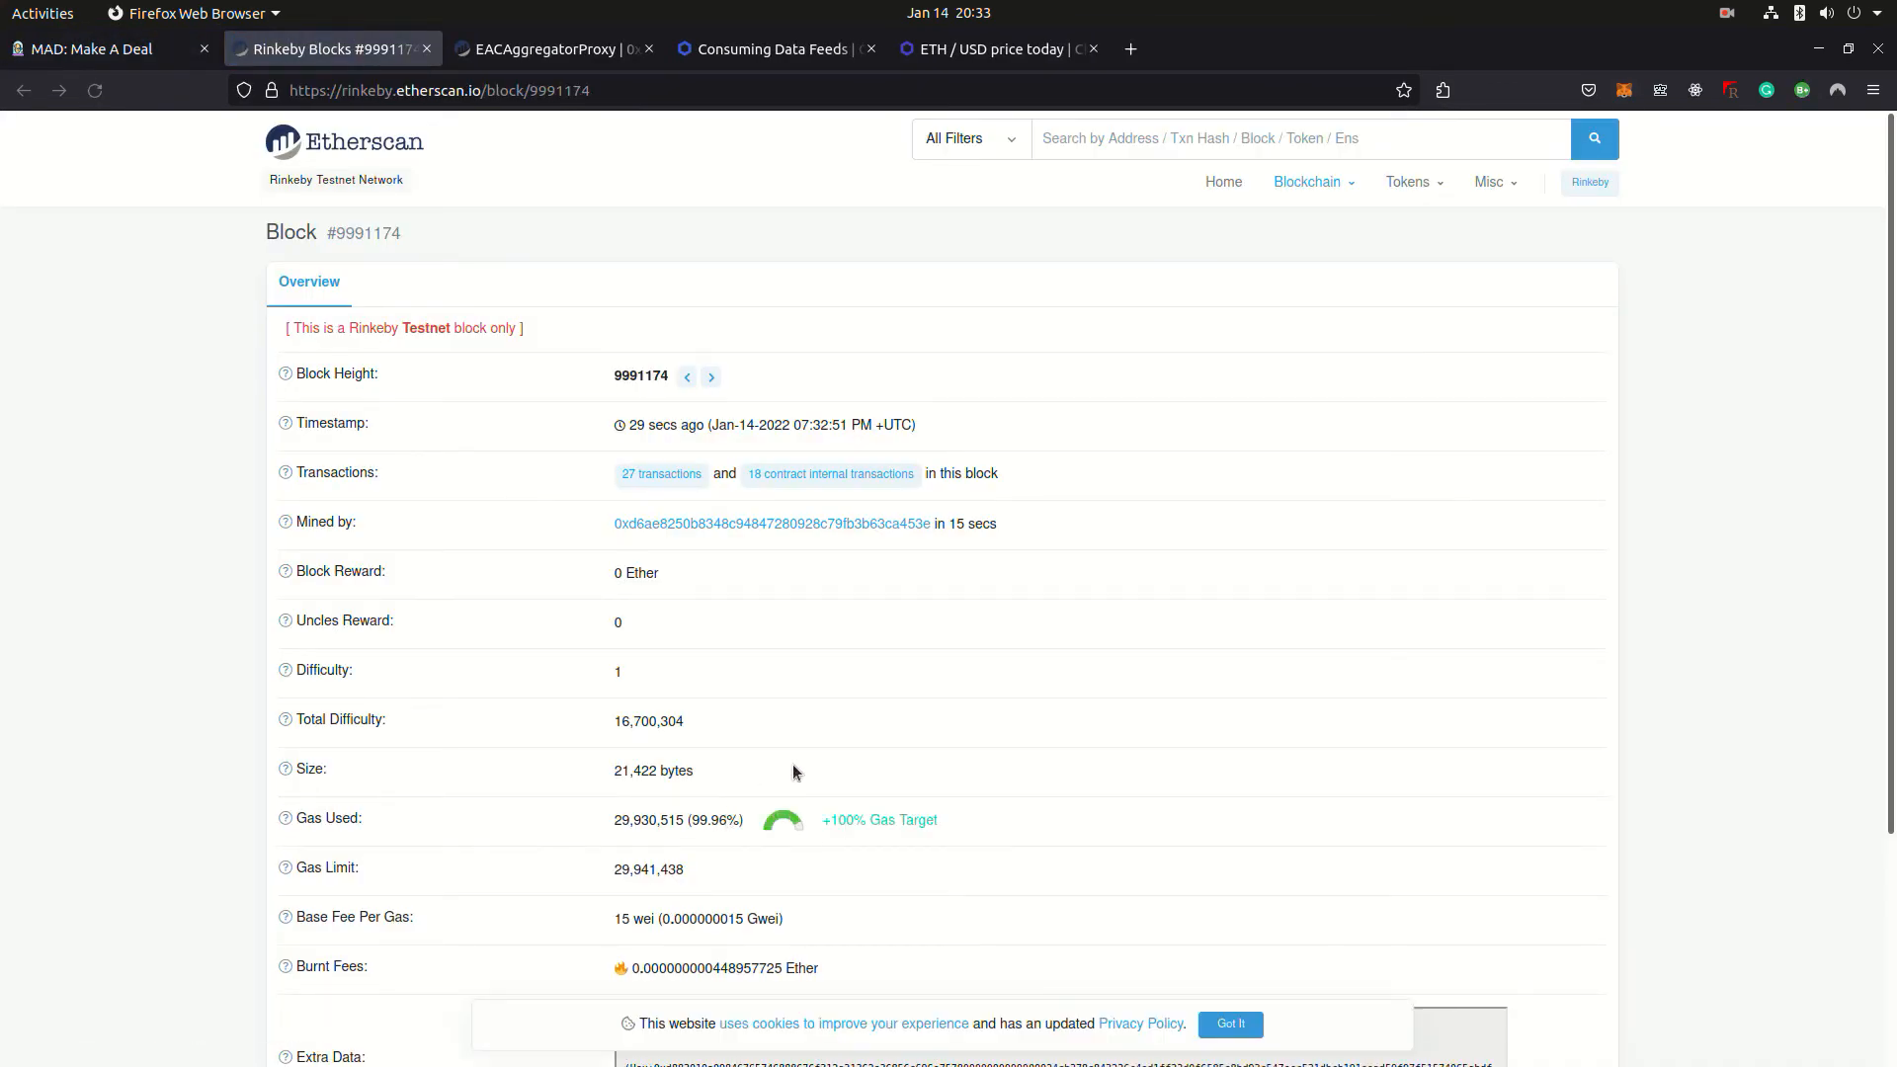
{"action": "scroll", "coordinate": [894, 740], "scroll_direction": "down", "scroll_amount": 1}
{"action": "scroll", "coordinate": [893, 740], "scroll_direction": "down", "scroll_amount": 3}
{"action": "scroll", "coordinate": [916, 701], "scroll_direction": "up", "scroll_amount": 1}
{"action": "scroll", "coordinate": [916, 701], "scroll_direction": "up", "scroll_amount": 2}
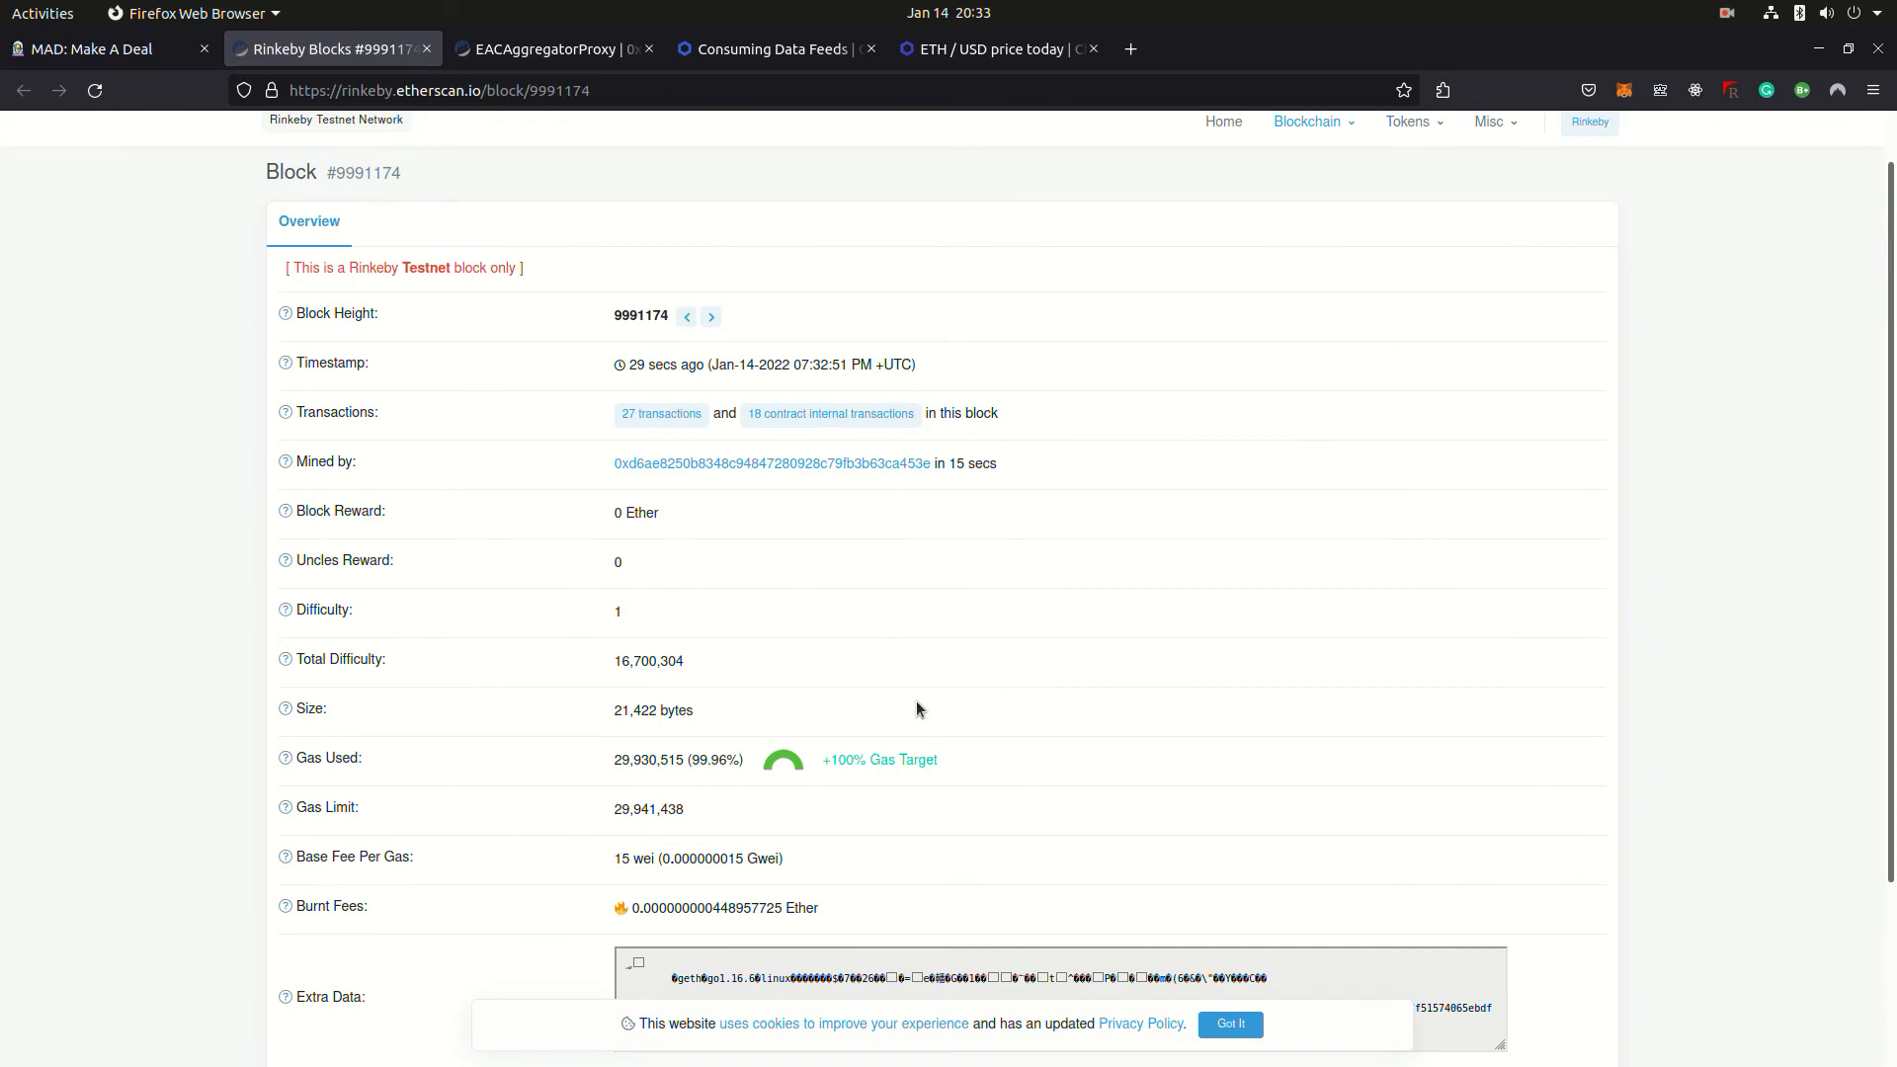
- Open the deal's transaction on Etherscan, expand its extra details and show its event logs
{"action": "left_click", "coordinate": [428, 49]}
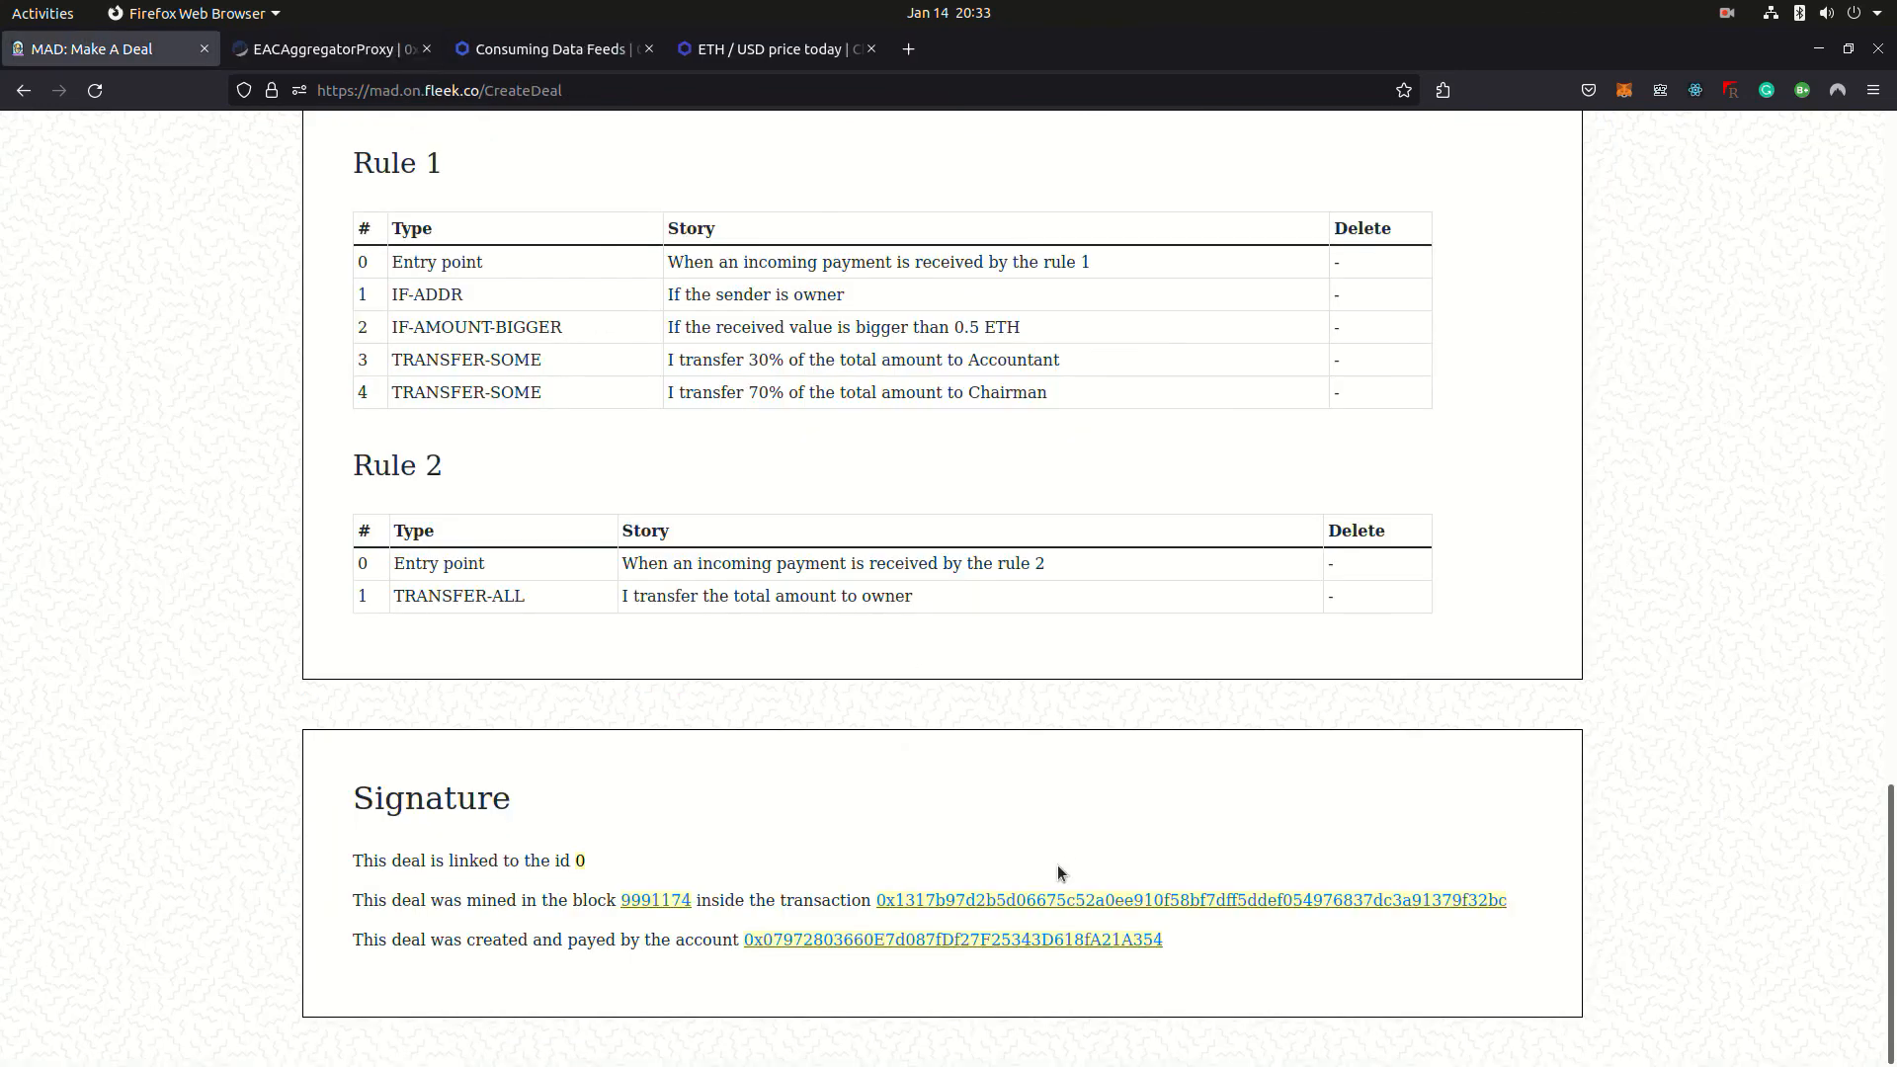
{"action": "left_click", "coordinate": [1060, 899]}
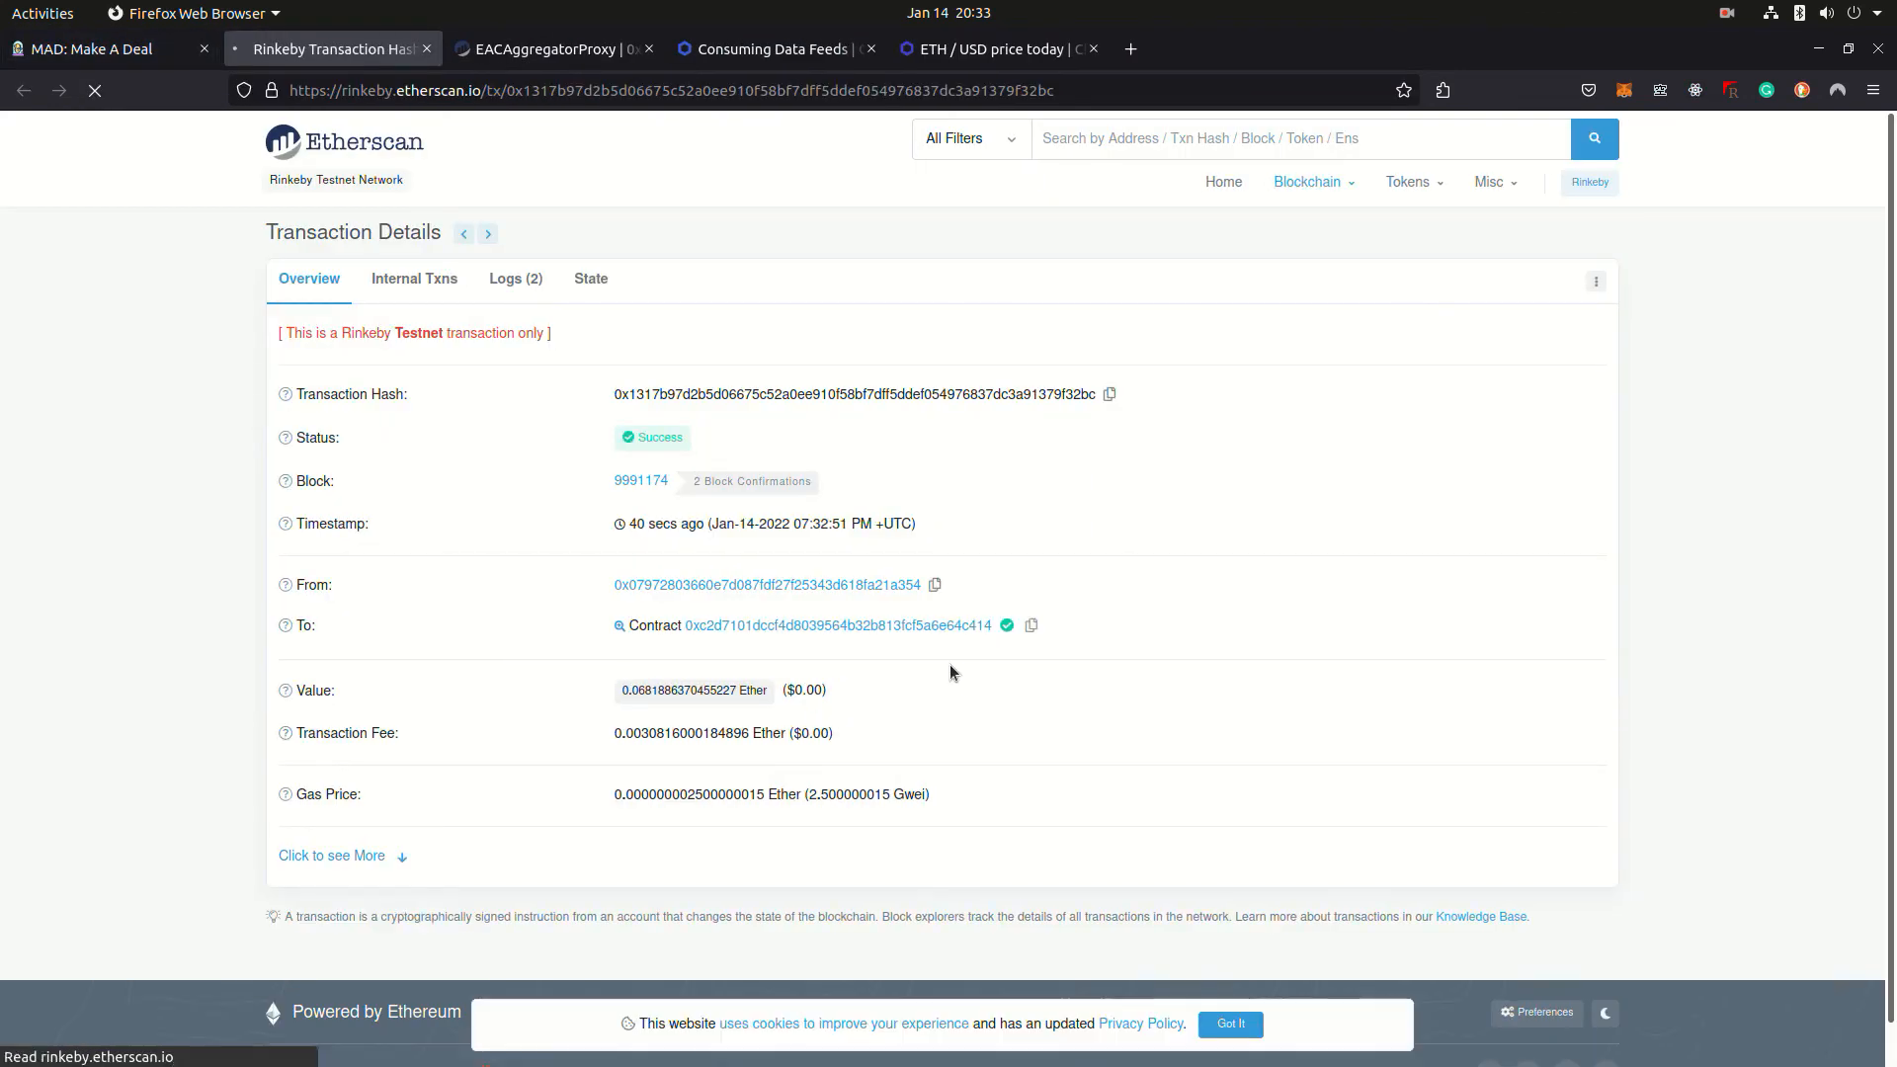
{"action": "left_click", "coordinate": [333, 855]}
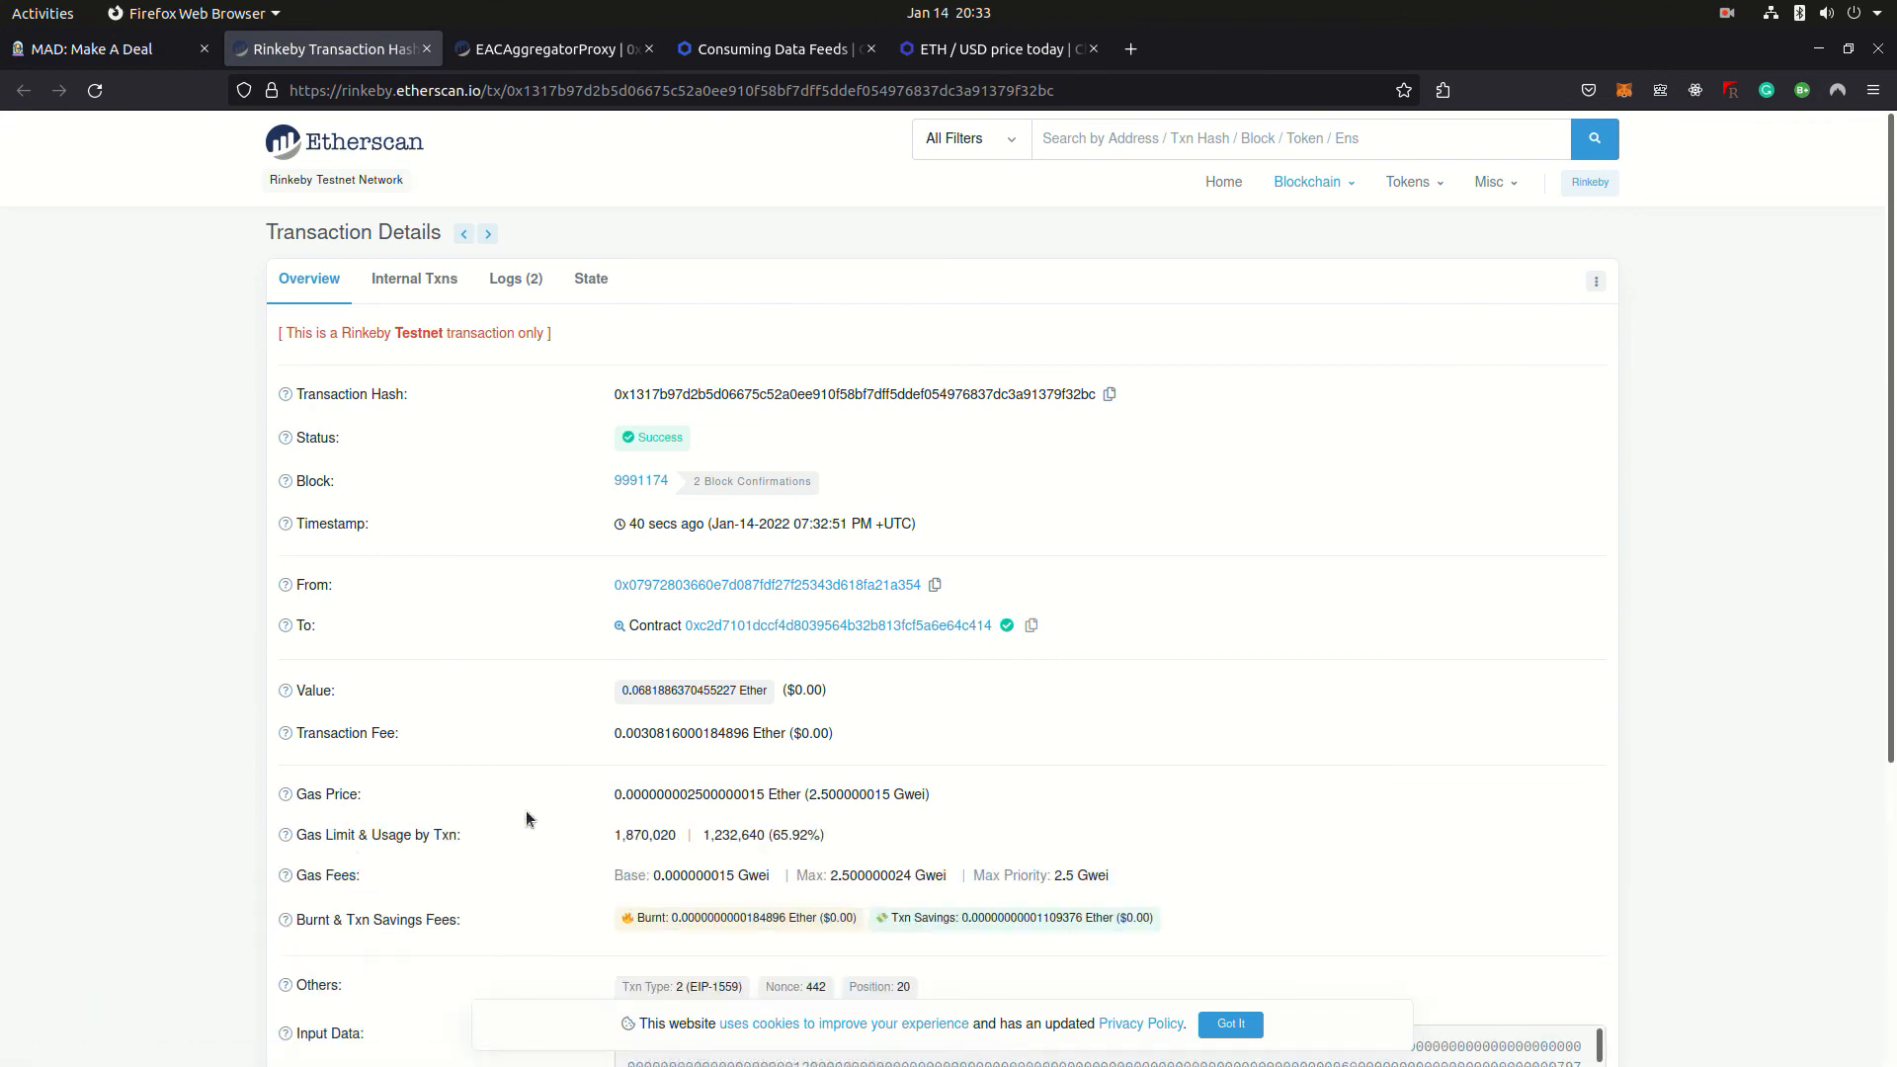
{"action": "scroll", "coordinate": [526, 811], "scroll_direction": "down", "scroll_amount": 3}
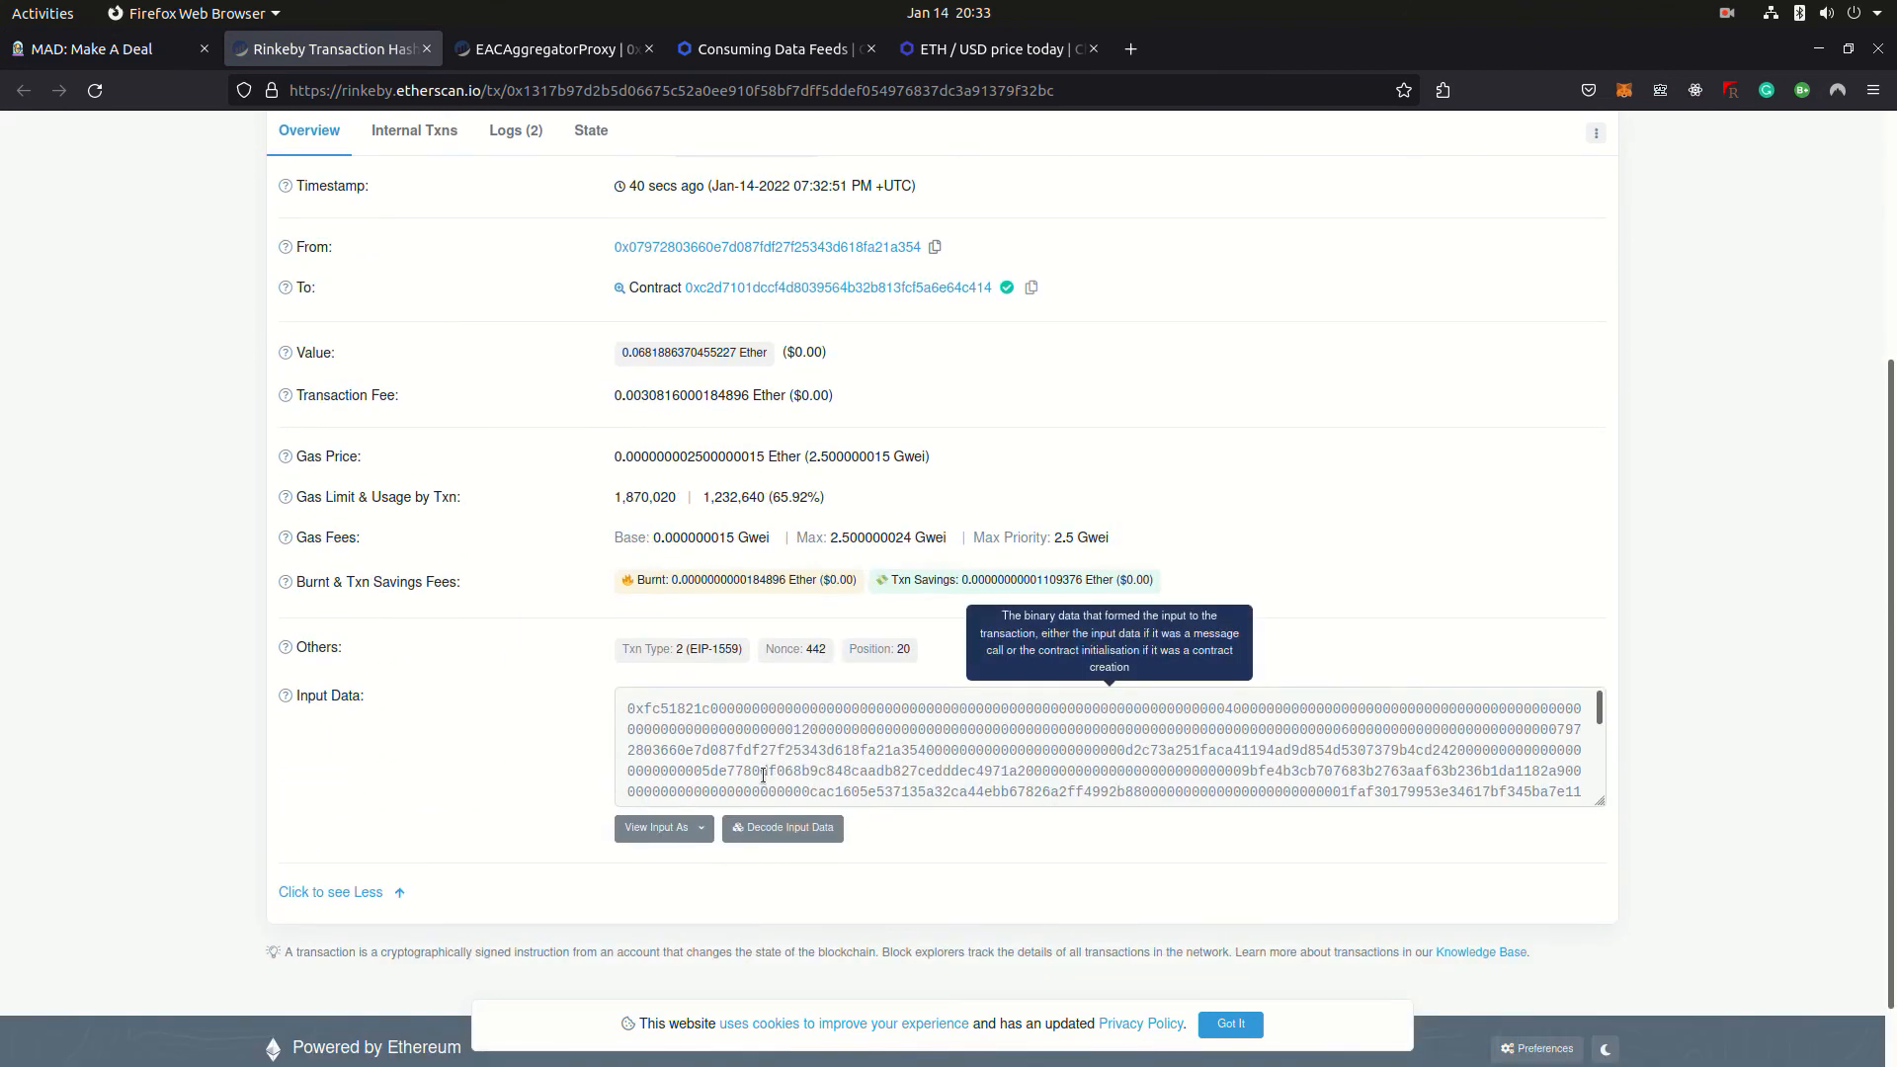
{"action": "scroll", "coordinate": [442, 804], "scroll_direction": "up", "scroll_amount": 3}
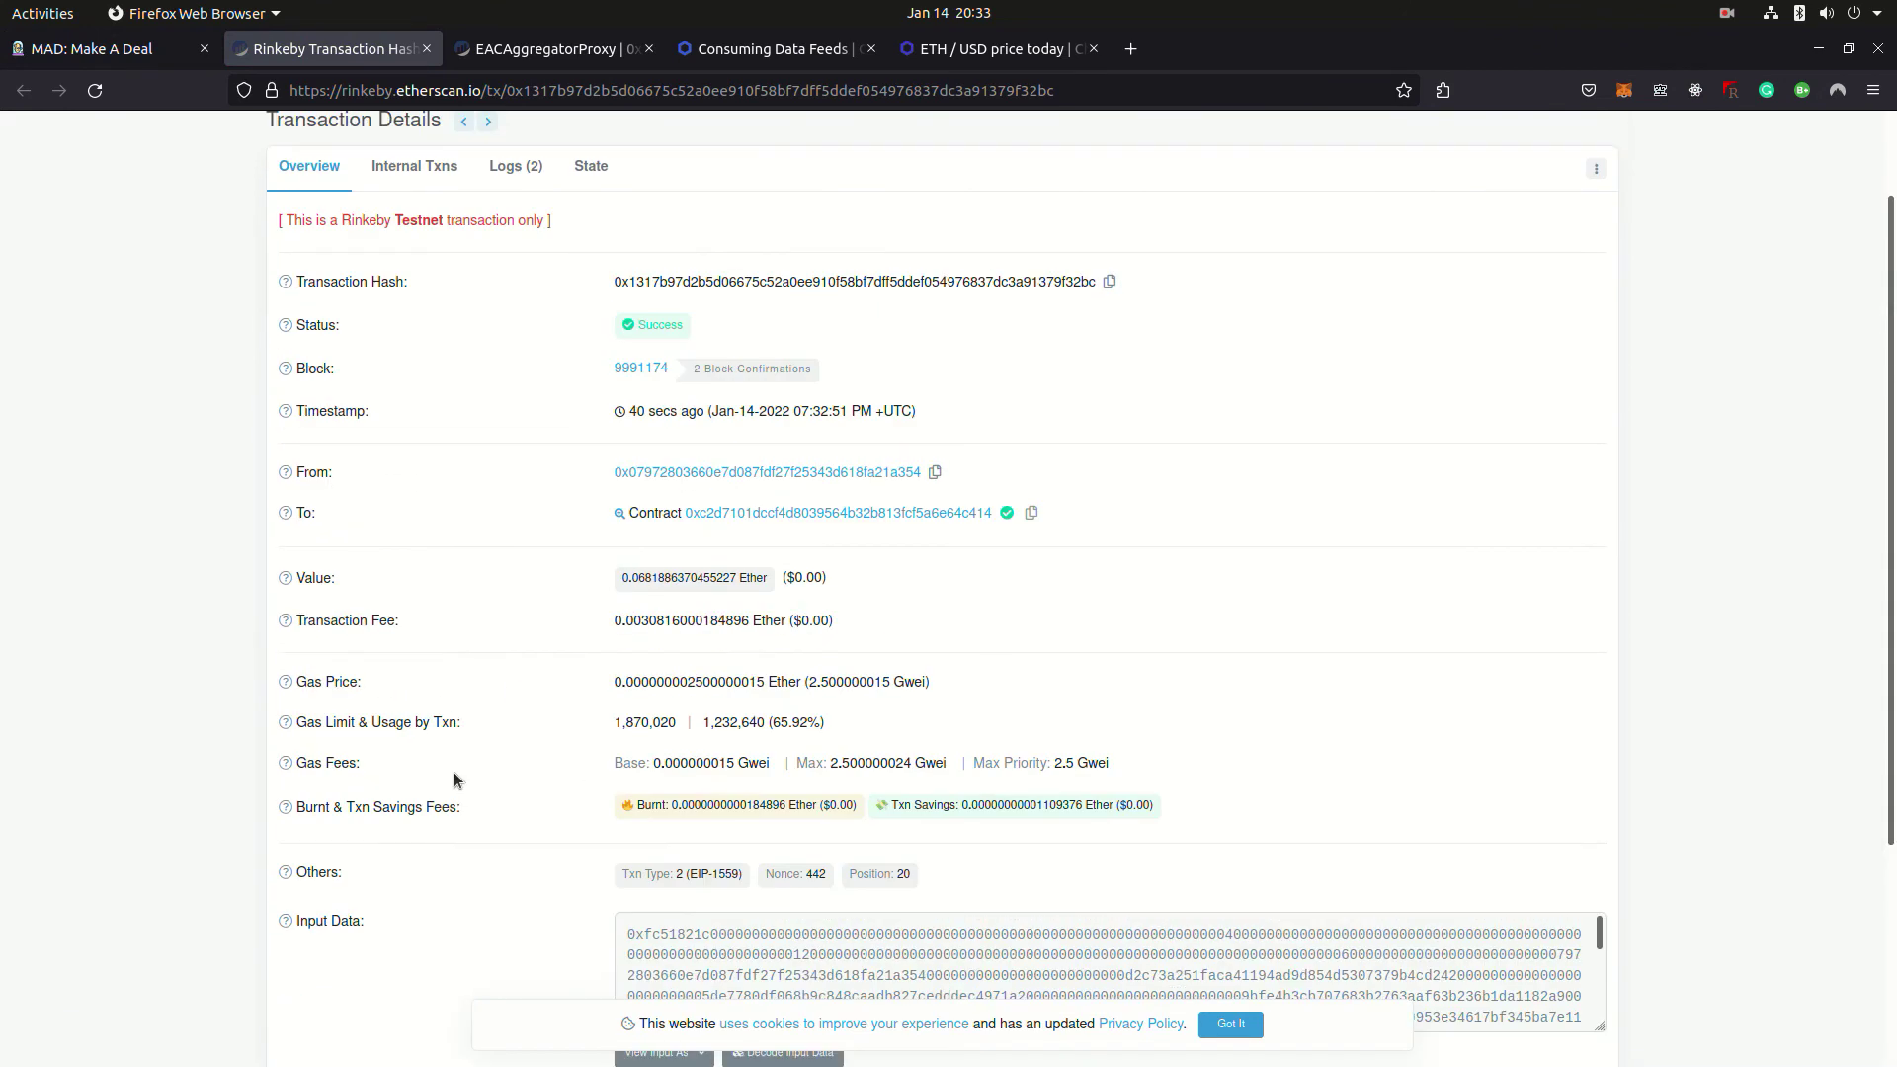
{"action": "left_click", "coordinate": [522, 167]}
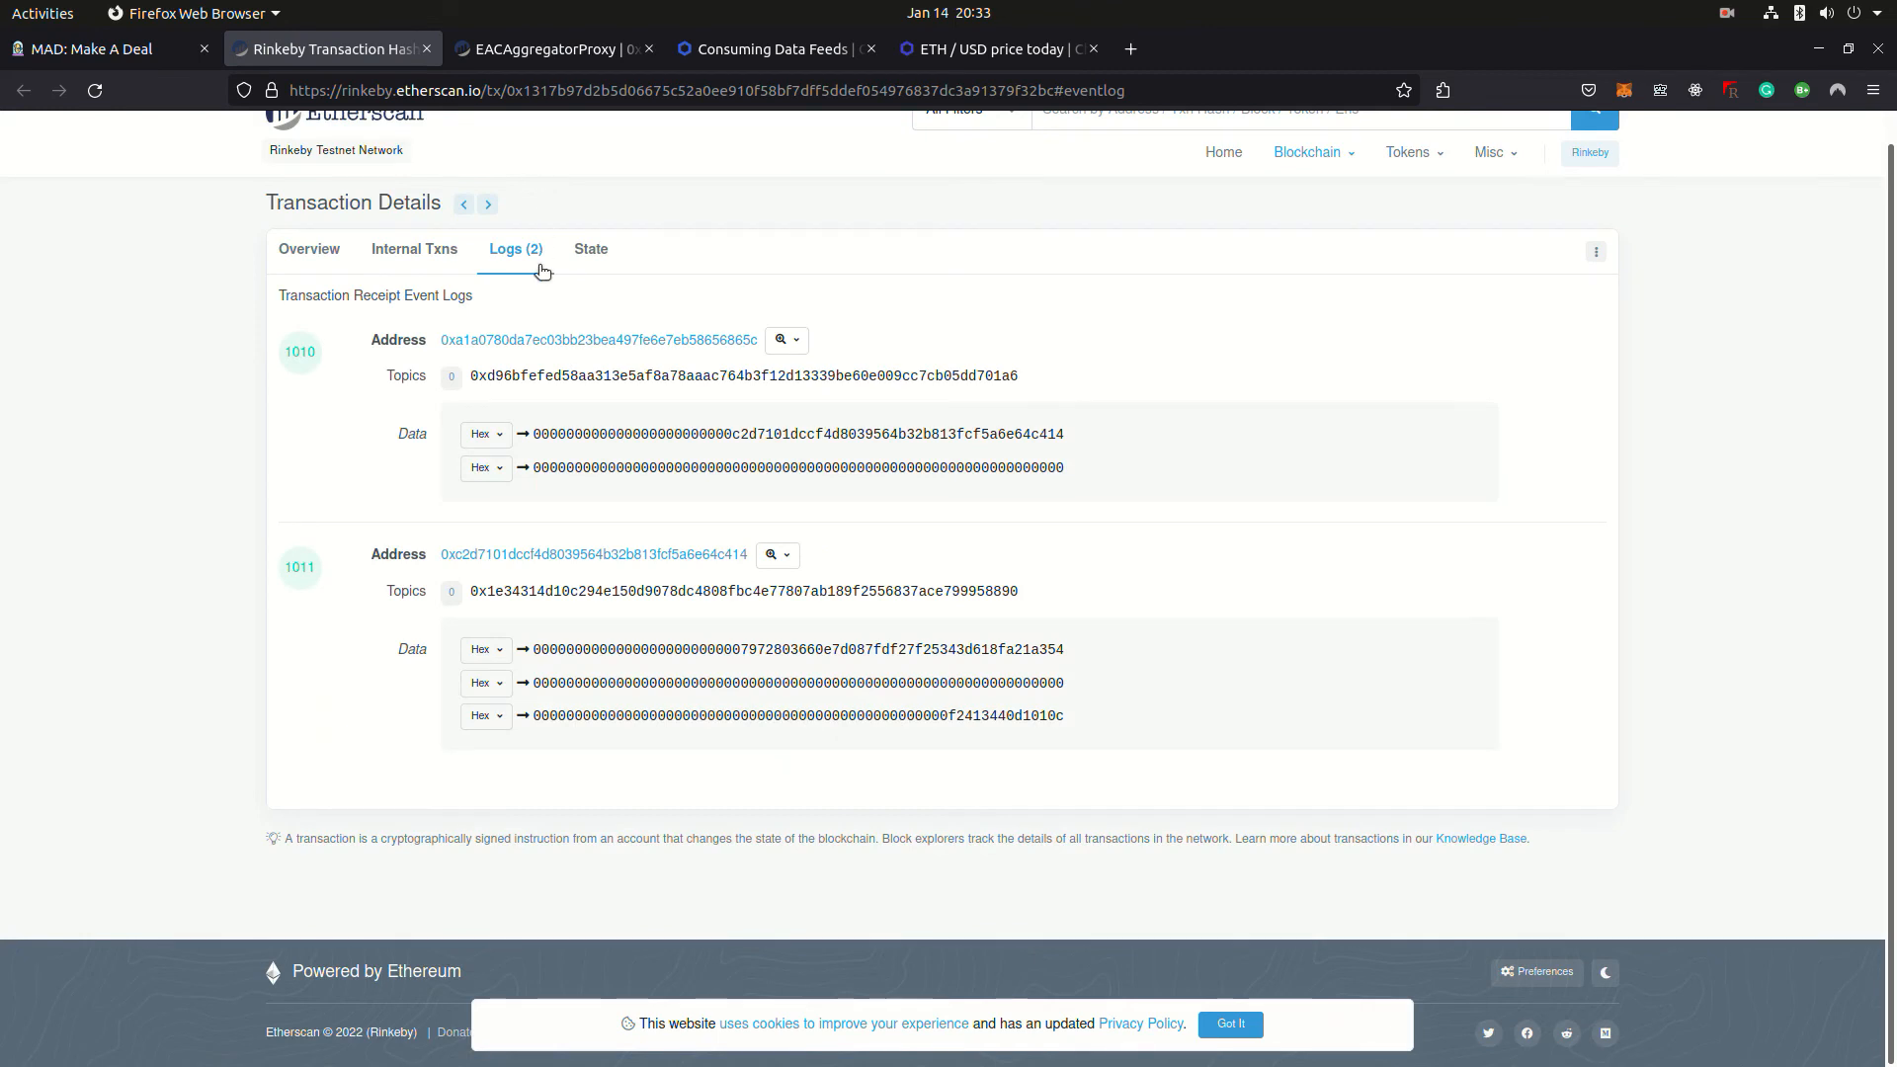
- Decode the first event log's values as an address and a number
{"action": "left_click", "coordinate": [498, 434]}
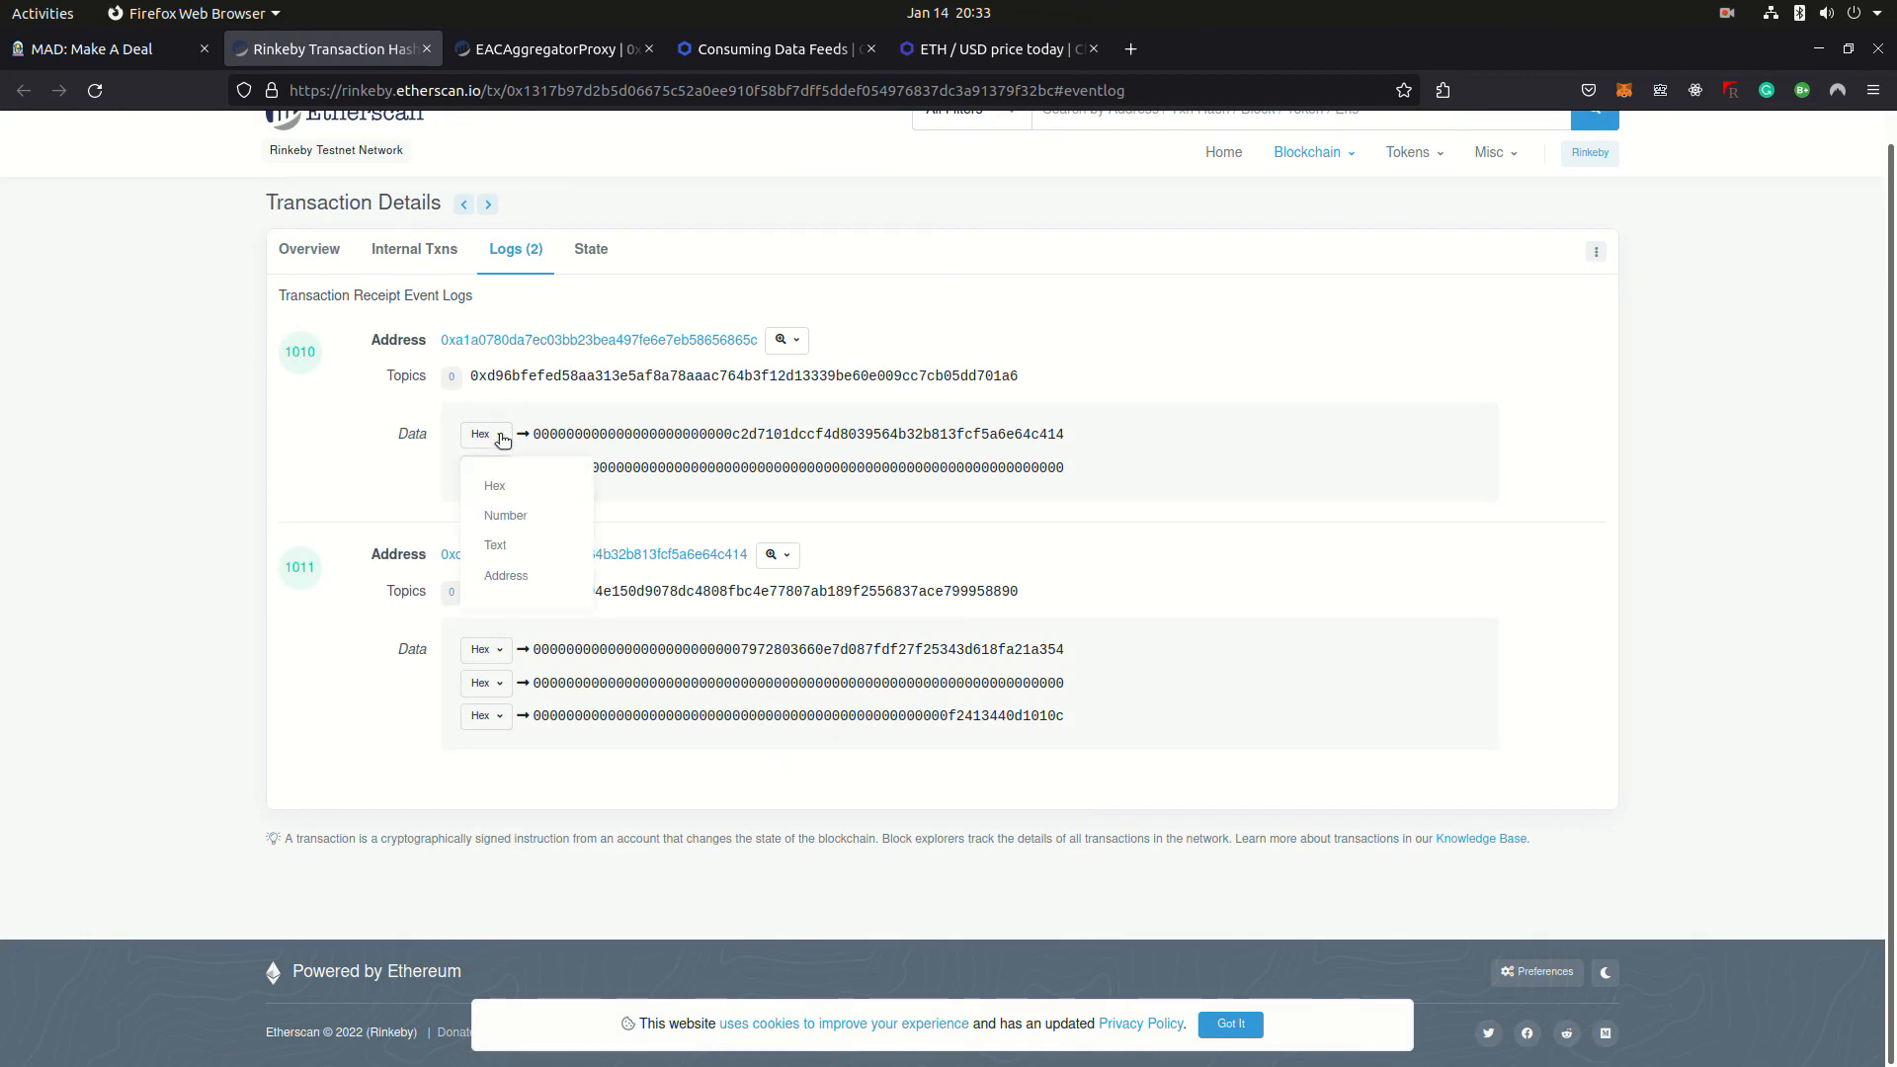
{"action": "left_click", "coordinate": [505, 575]}
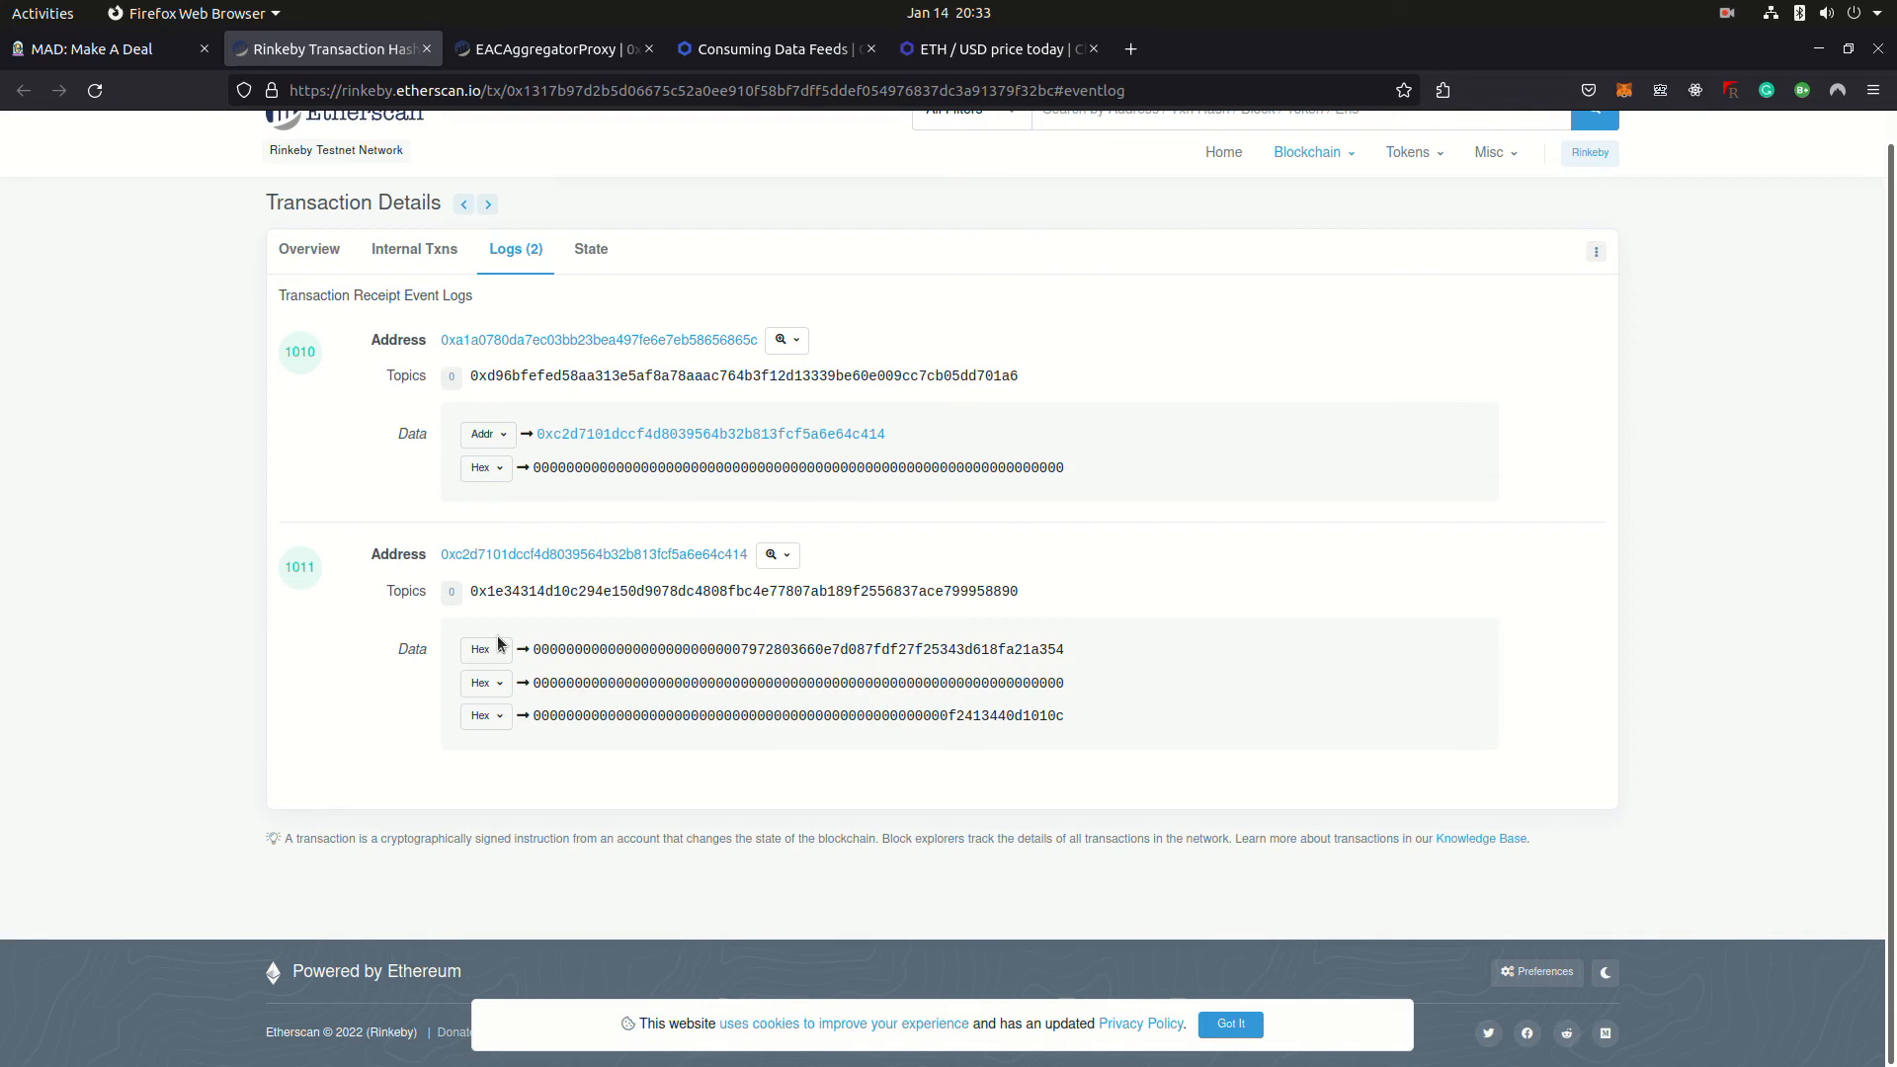
{"action": "left_click", "coordinate": [486, 466]}
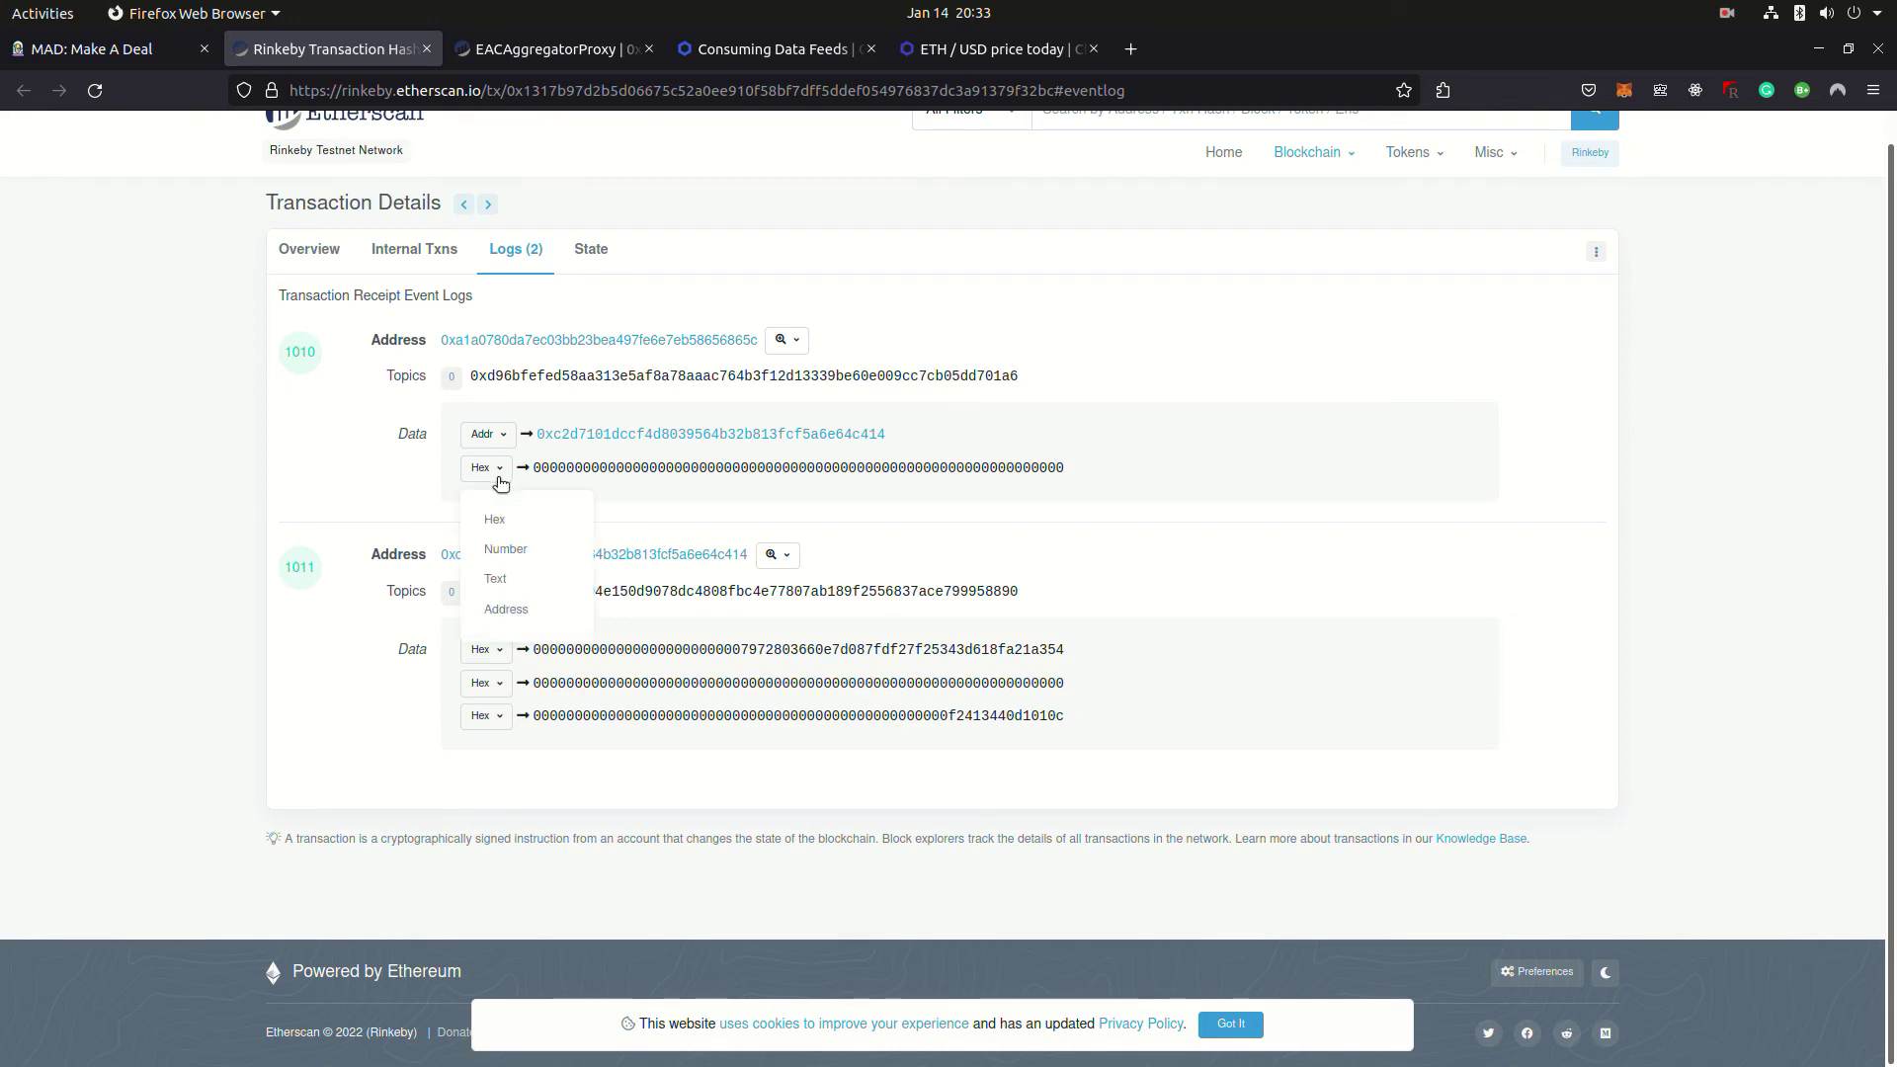
{"action": "left_click", "coordinate": [514, 546]}
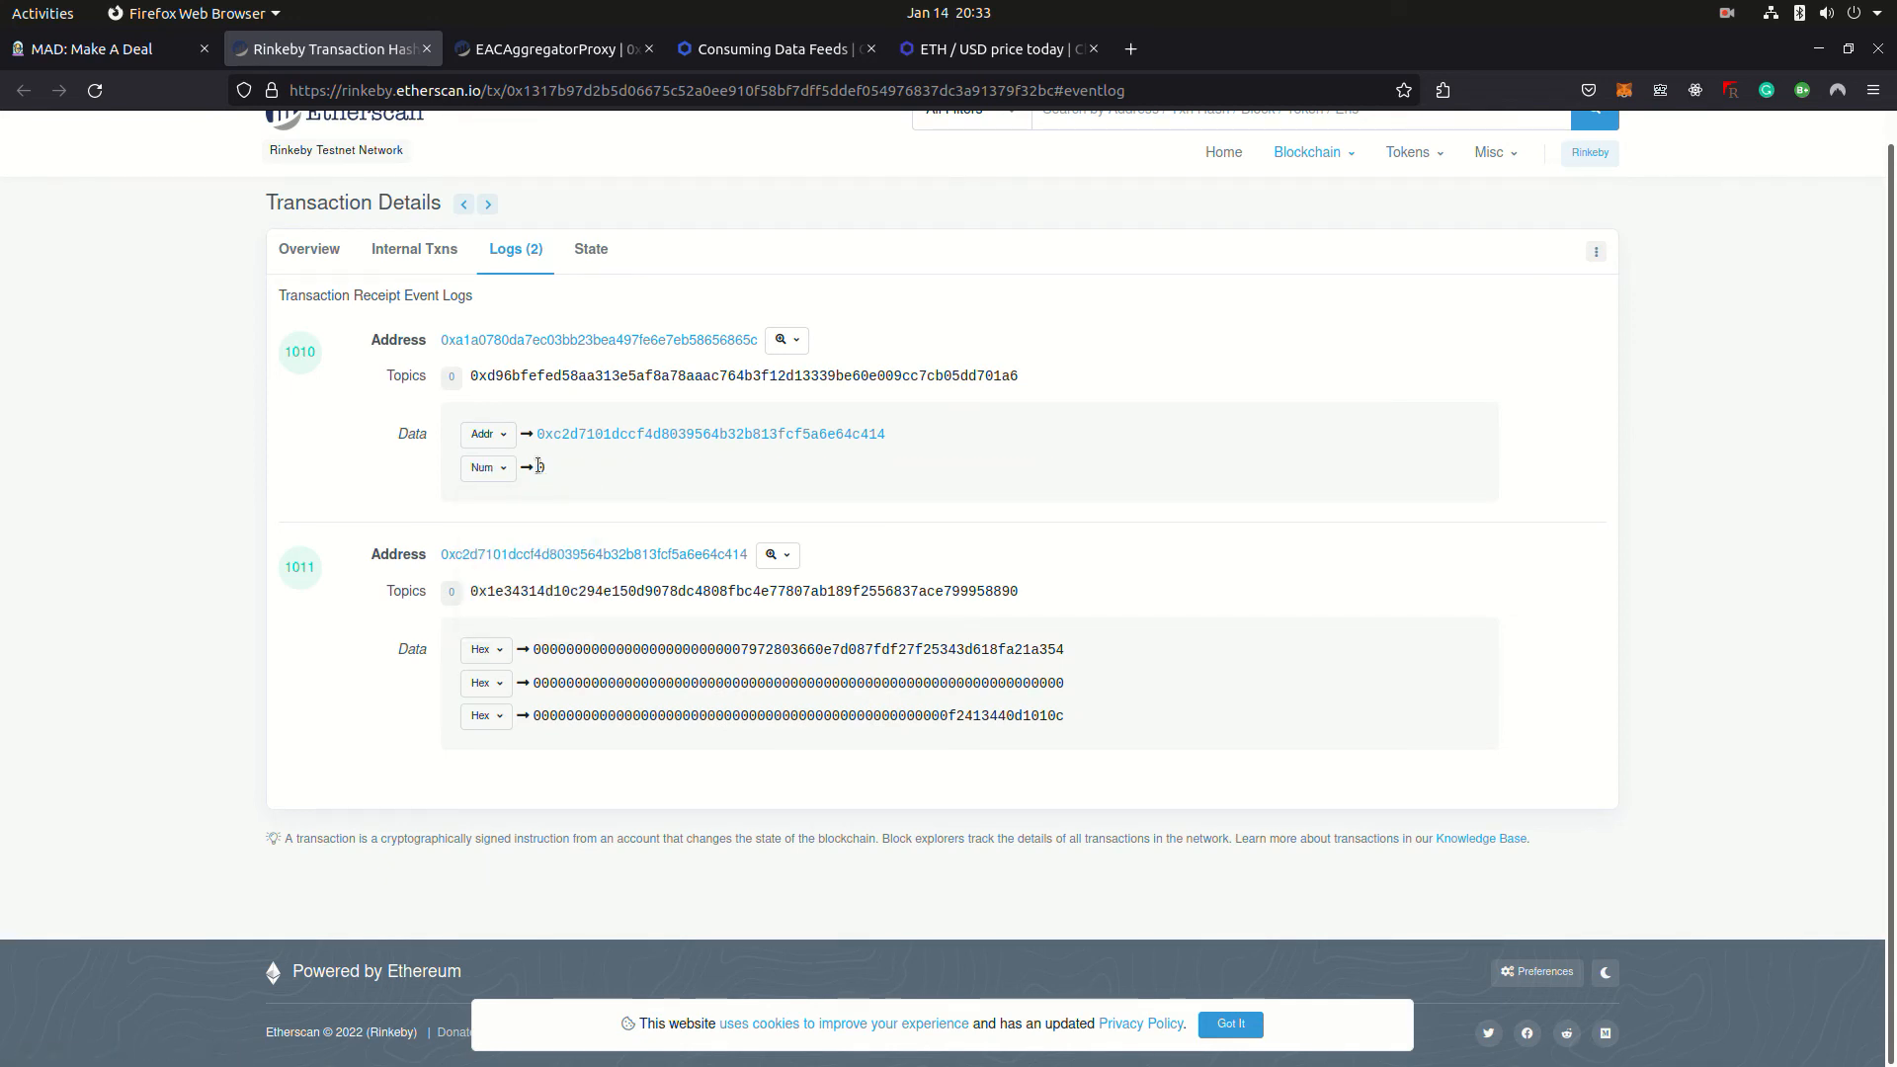
{"action": "left_click", "coordinate": [490, 649]}
{"action": "left_click", "coordinate": [505, 790]}
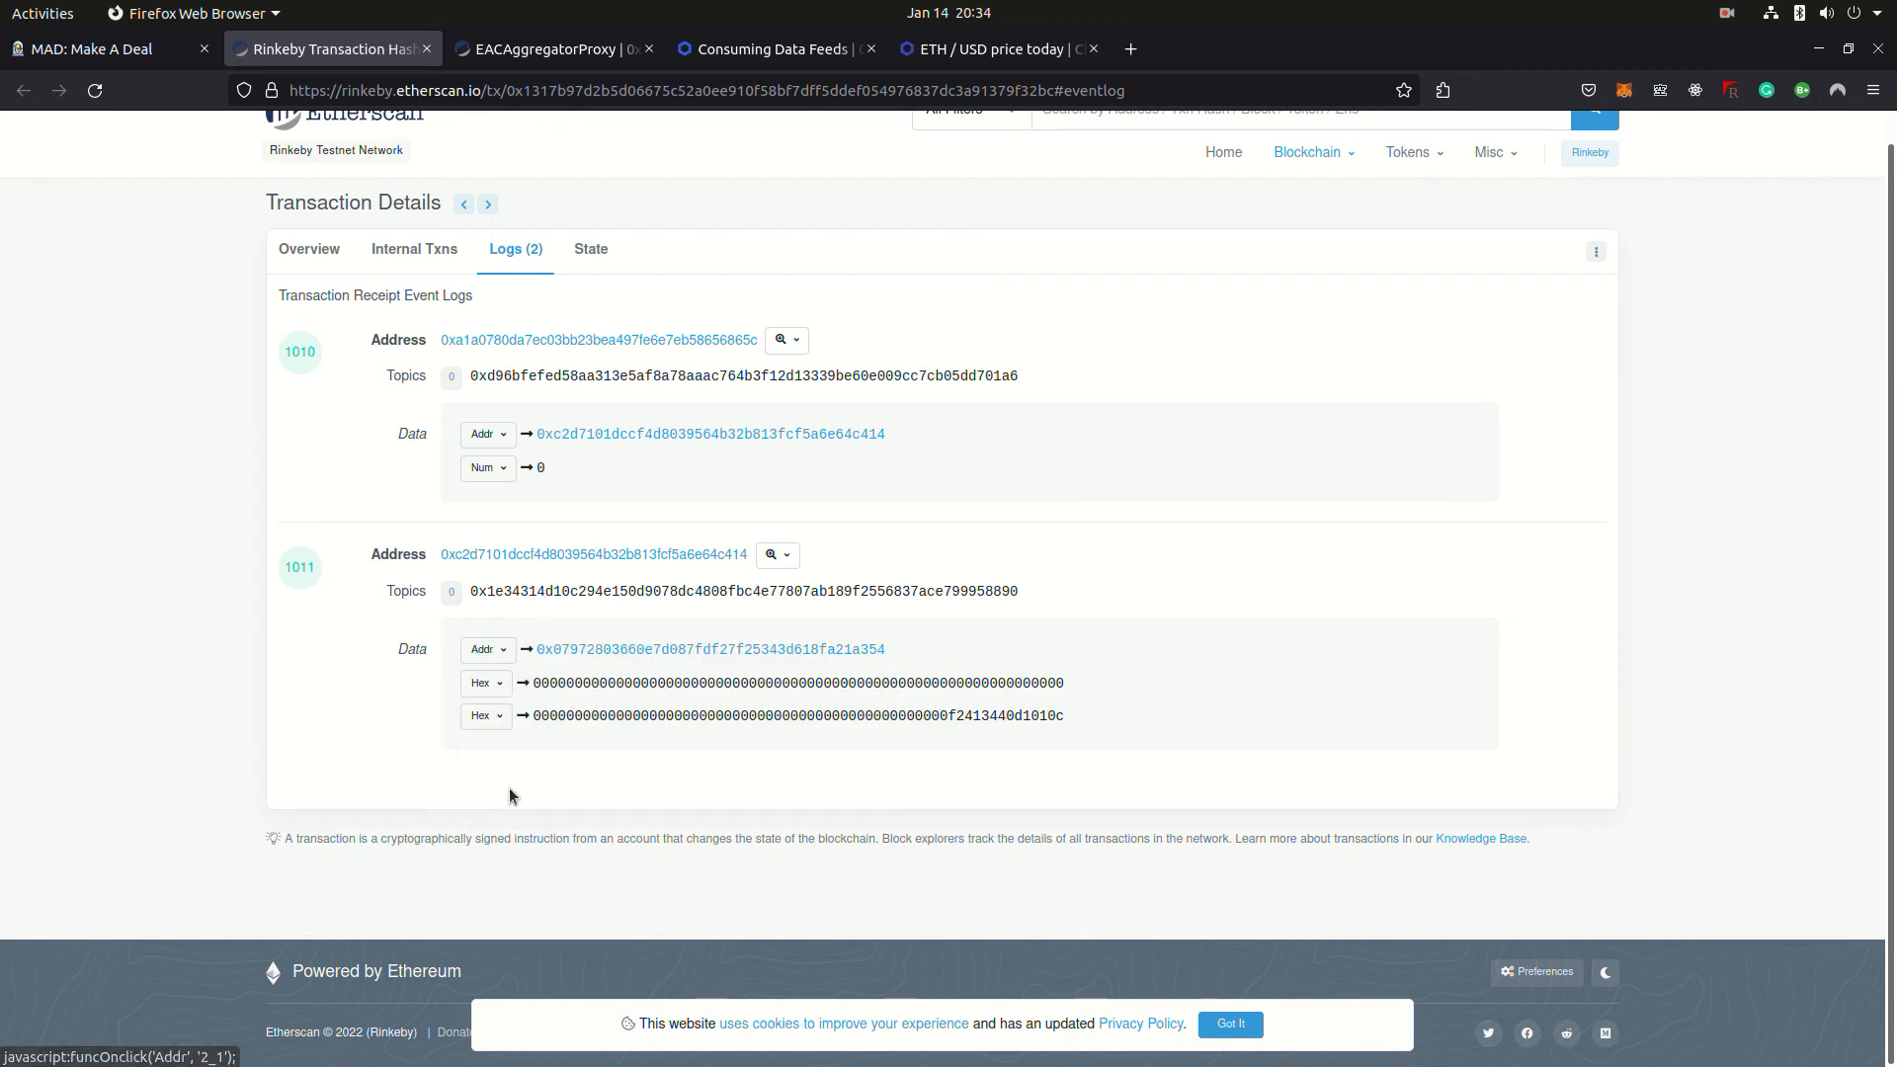
{"action": "left_click", "coordinate": [506, 691]}
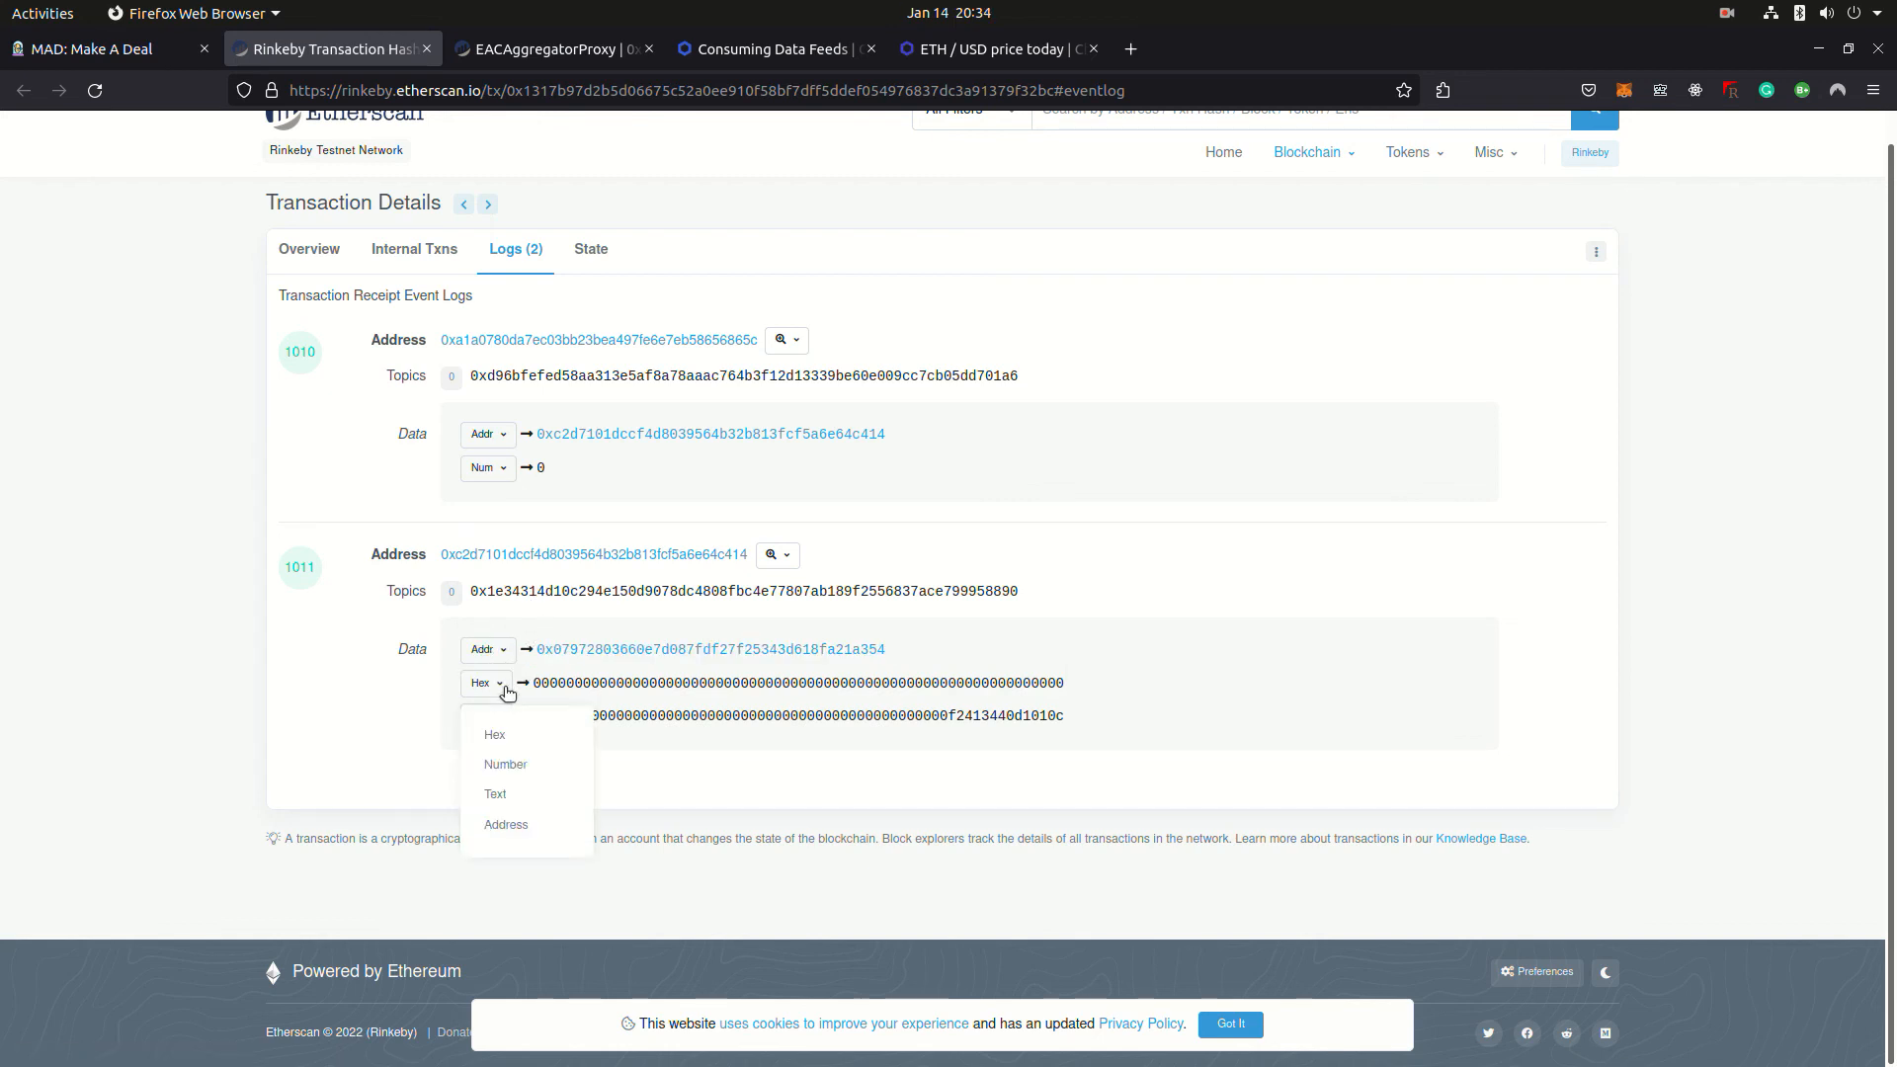
{"action": "left_click", "coordinate": [506, 764]}
{"action": "left_click", "coordinate": [504, 723]}
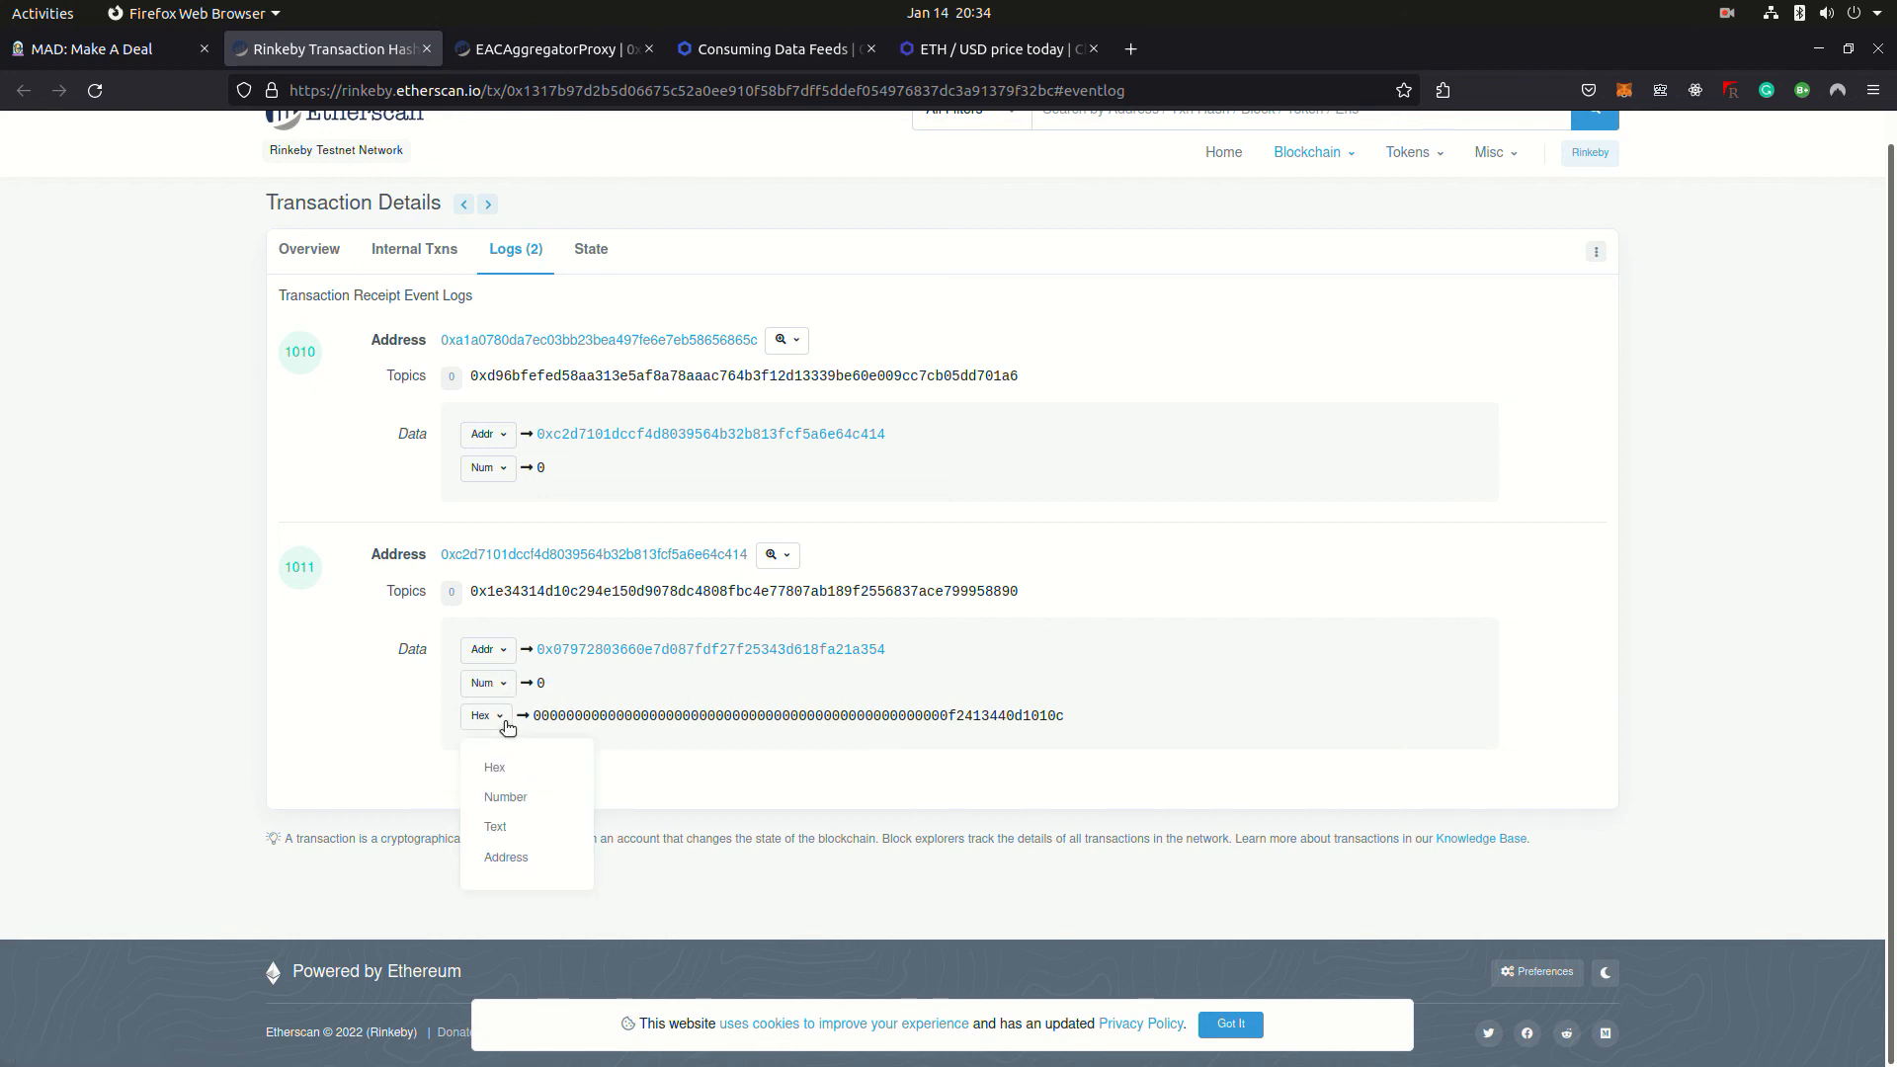
{"action": "left_click", "coordinate": [522, 797]}
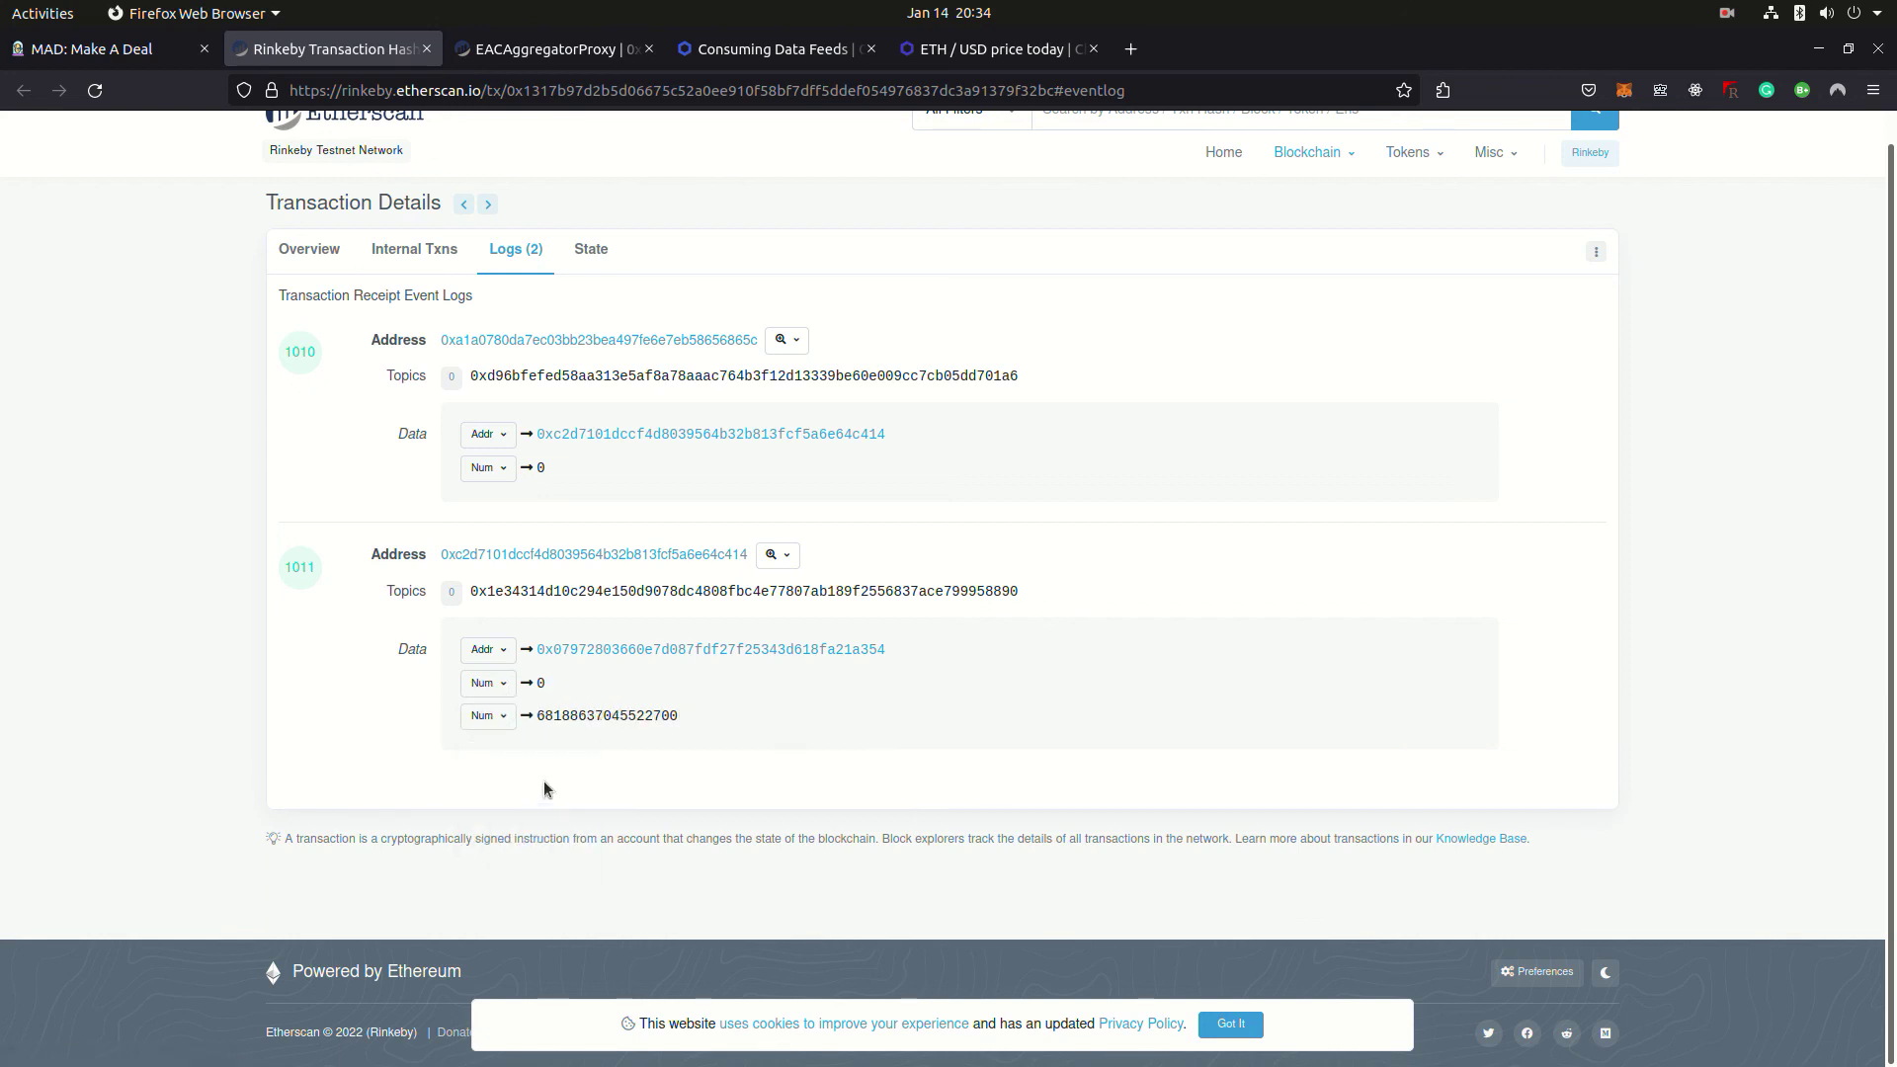
{"action": "double_click", "coordinate": [587, 715]}
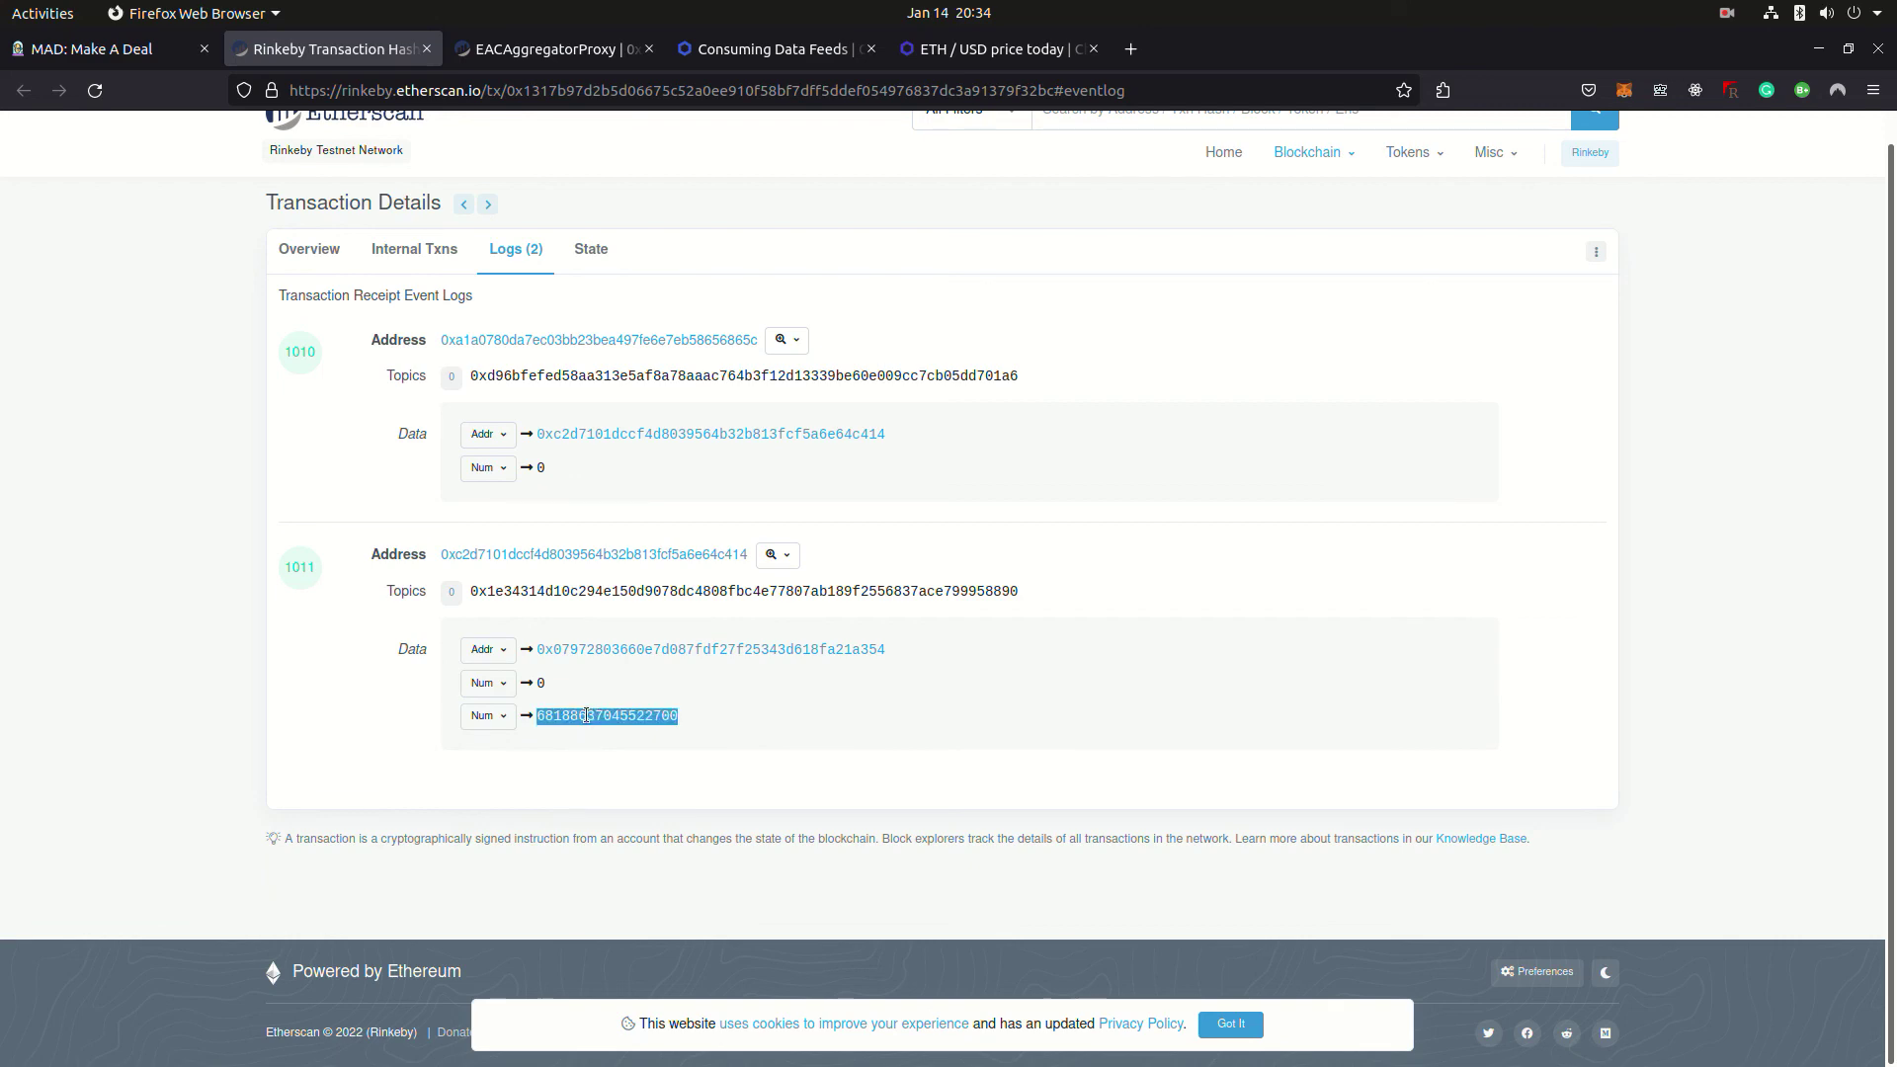
- Return to the MAD deal page to compare the logged amount with the 0.0682 ETH fee
{"action": "left_click", "coordinate": [155, 54]}
{"action": "scroll", "coordinate": [731, 560], "scroll_direction": "up", "scroll_amount": 5}
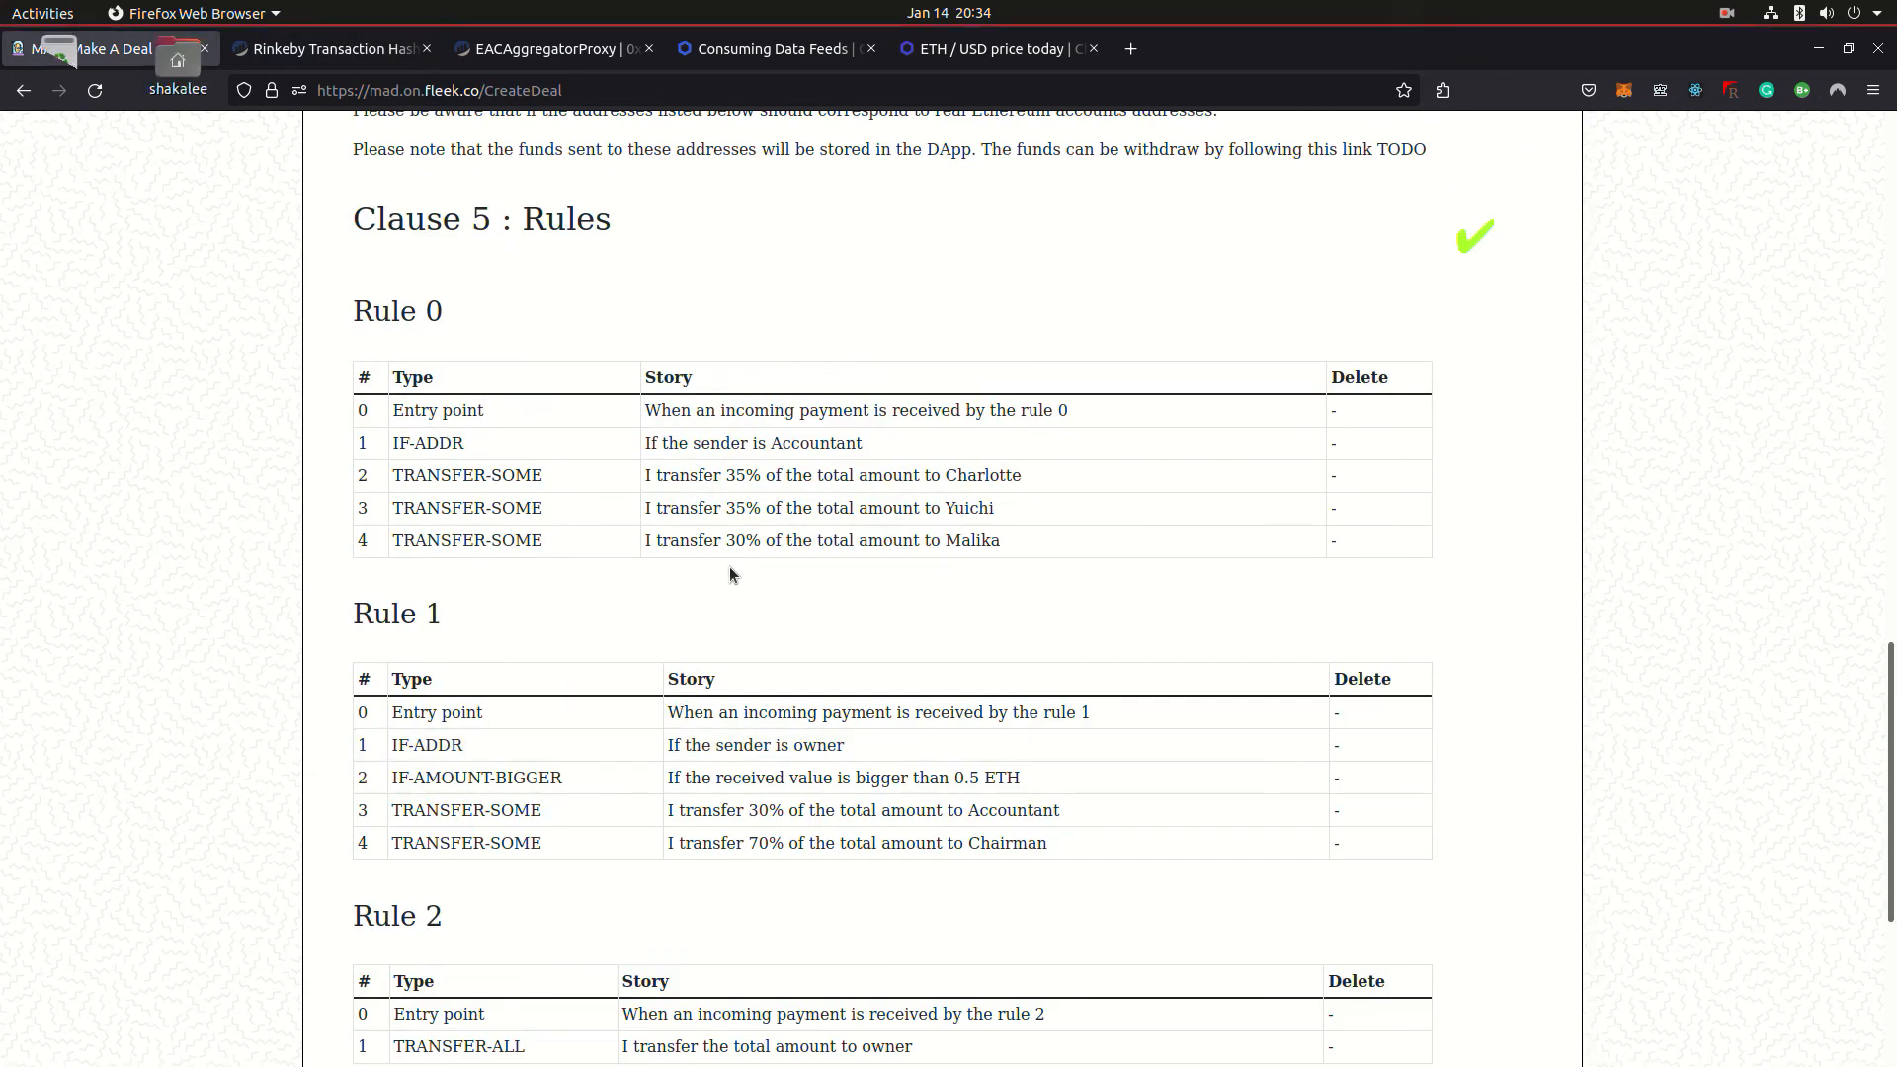
{"action": "scroll", "coordinate": [729, 566], "scroll_direction": "up", "scroll_amount": 5}
{"action": "scroll", "coordinate": [730, 567], "scroll_direction": "up", "scroll_amount": 5}
{"action": "scroll", "coordinate": [729, 567], "scroll_direction": "up", "scroll_amount": 4}
{"action": "scroll", "coordinate": [729, 567], "scroll_direction": "up", "scroll_amount": 3}
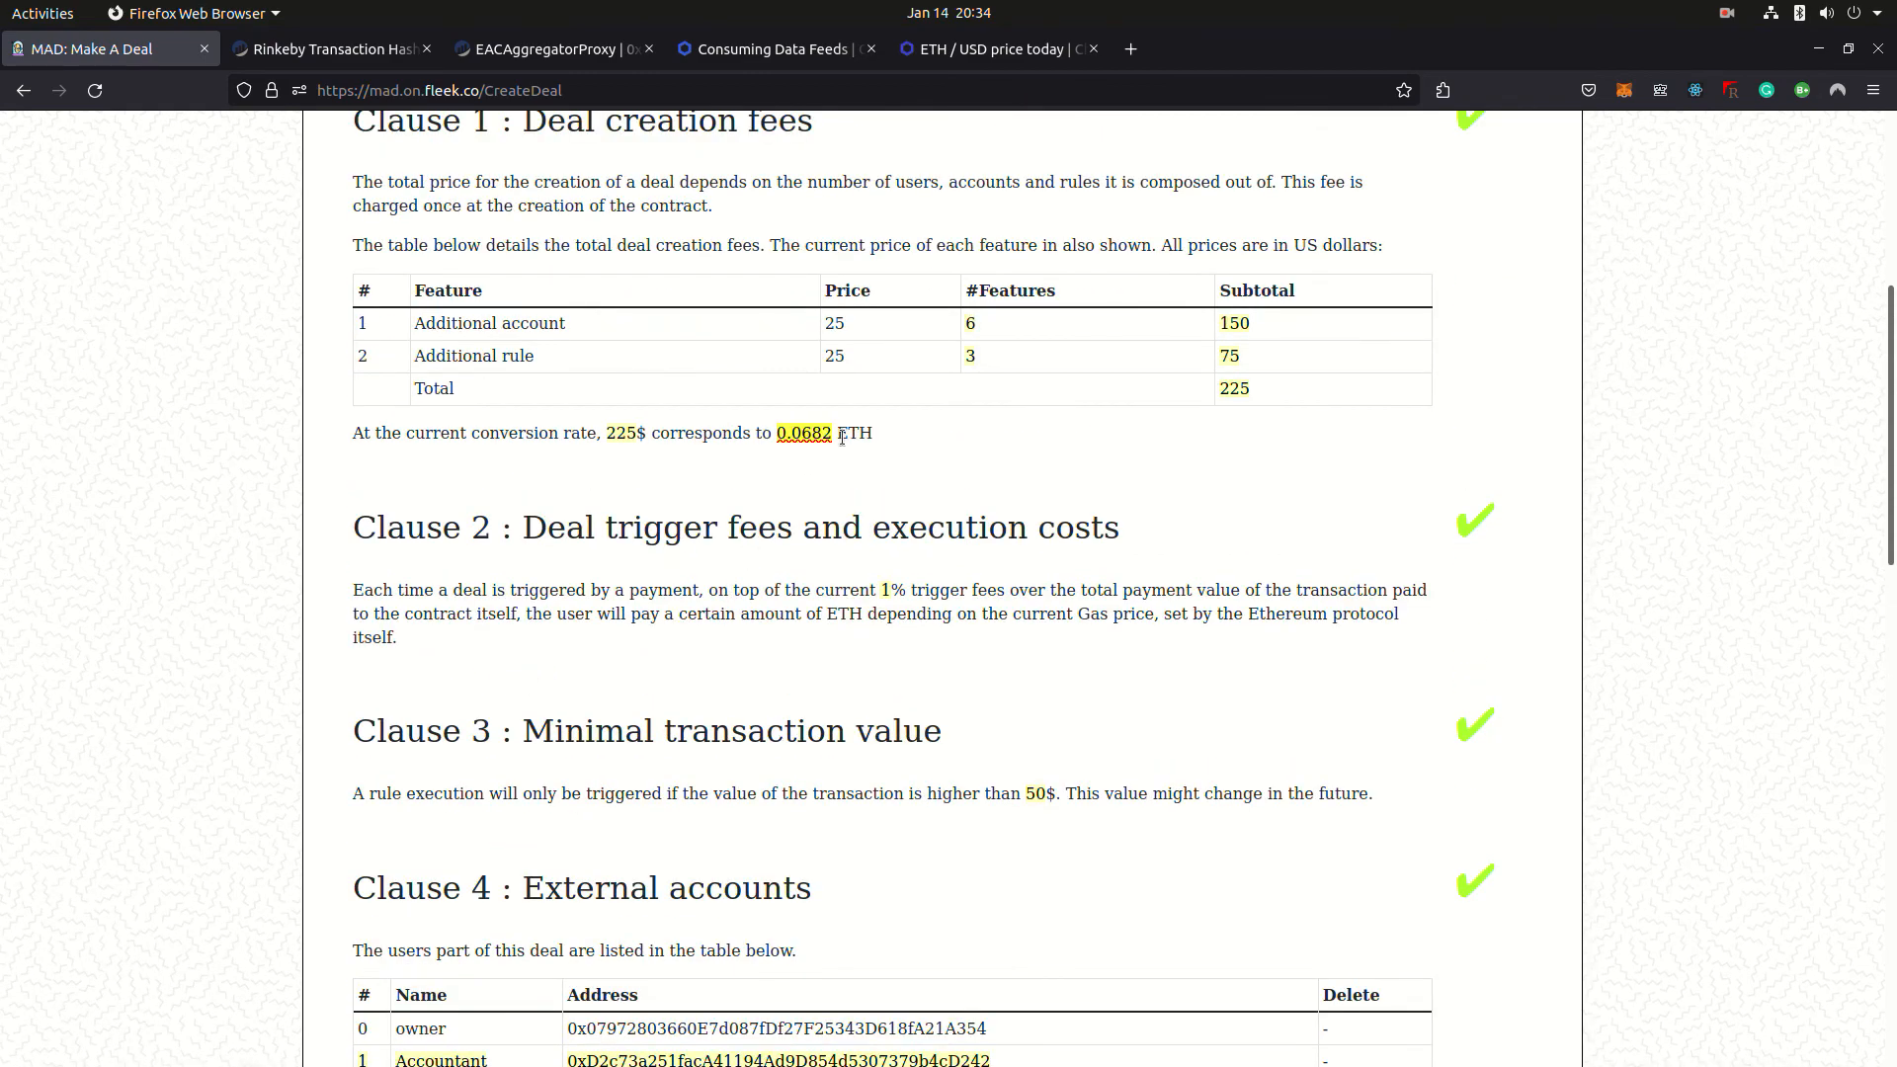
{"action": "left_click_drag", "start_coordinate": [1888, 514], "coordinate": [1889, 949]}
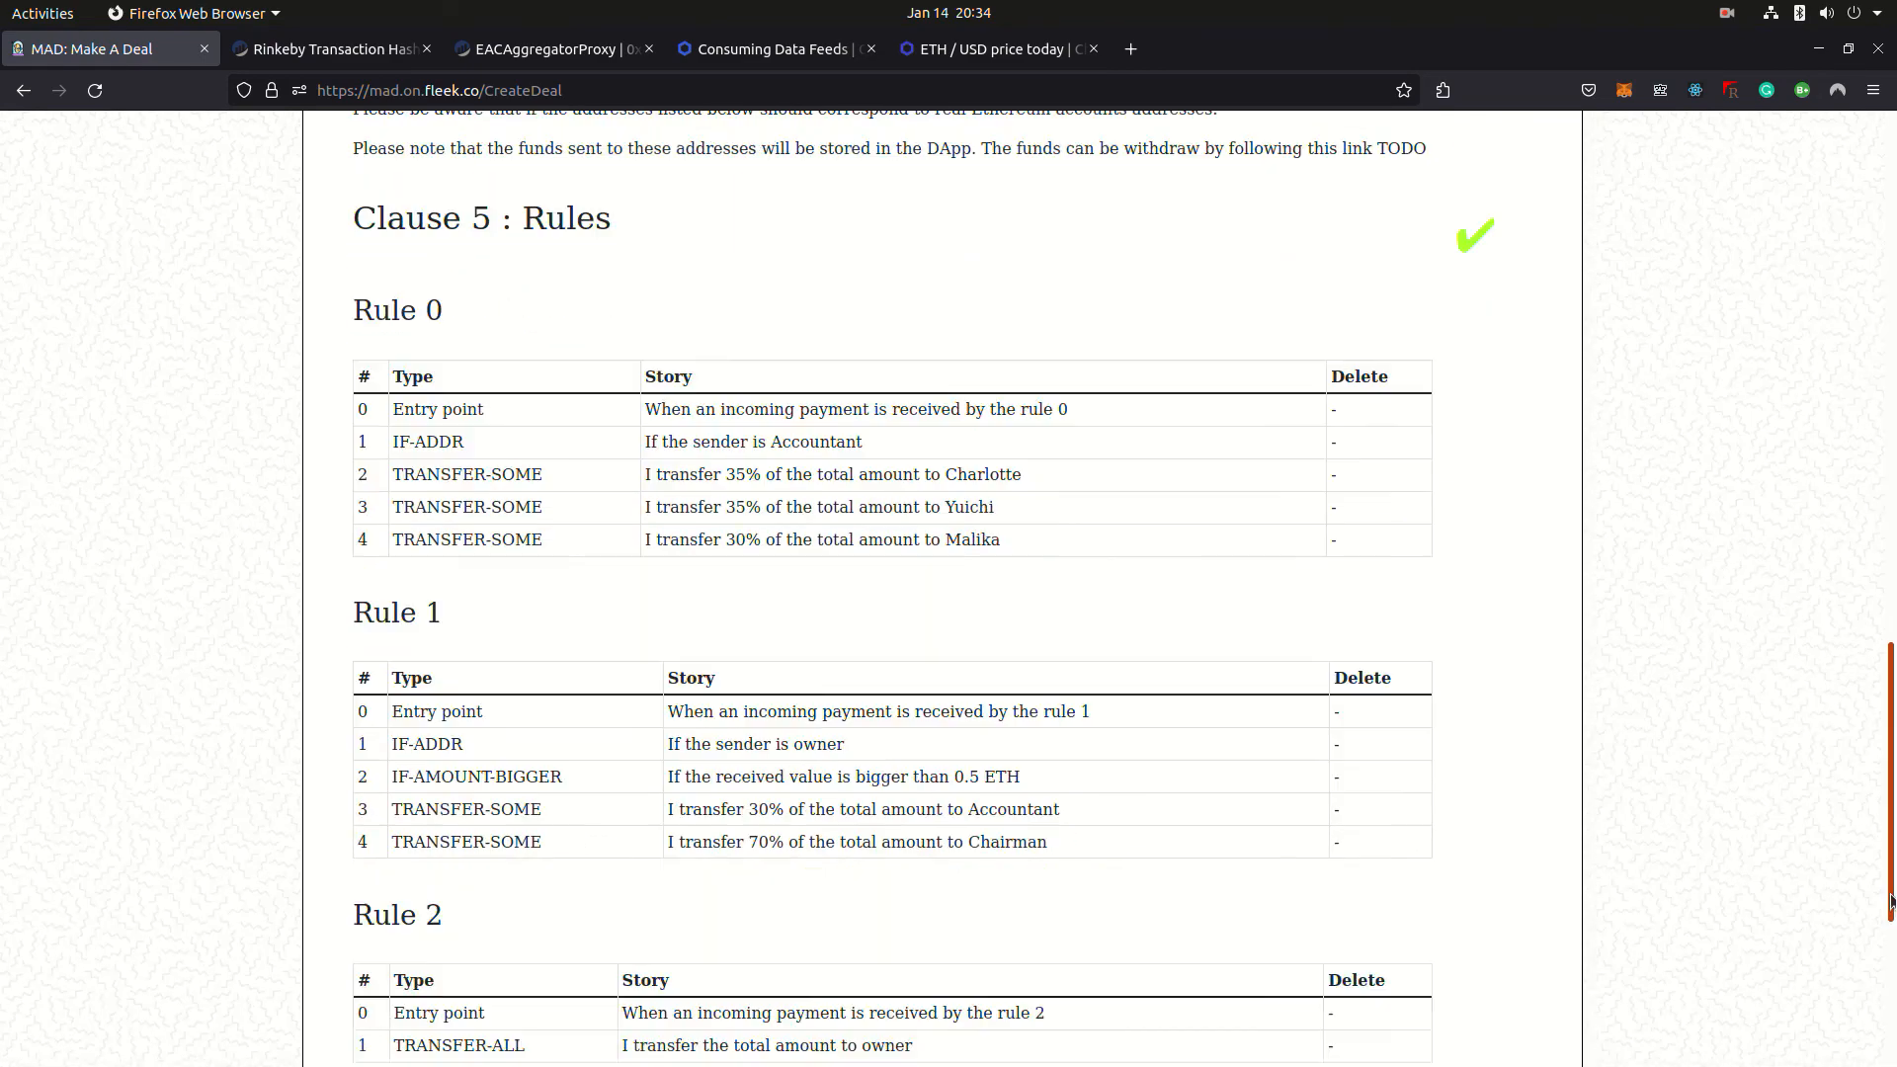